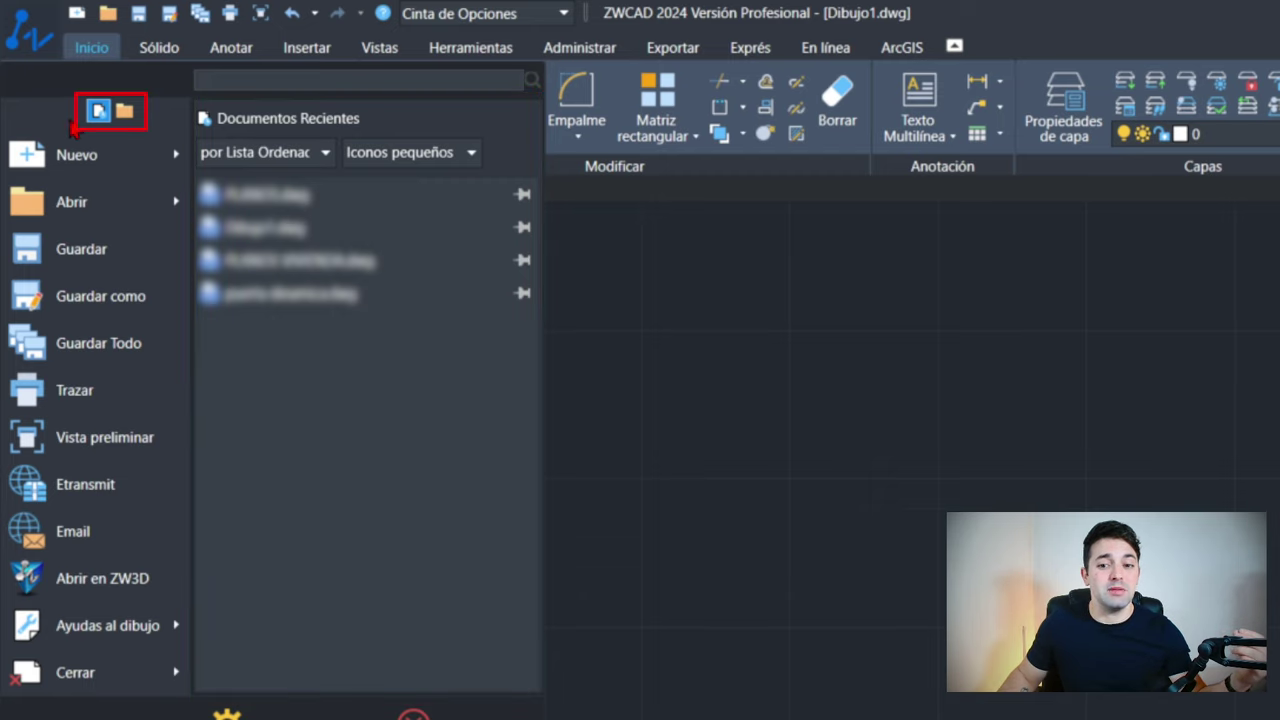
List the open documents in the application menu and search the commands for "línea", looking through the matches down to the Línea command
click(124, 111)
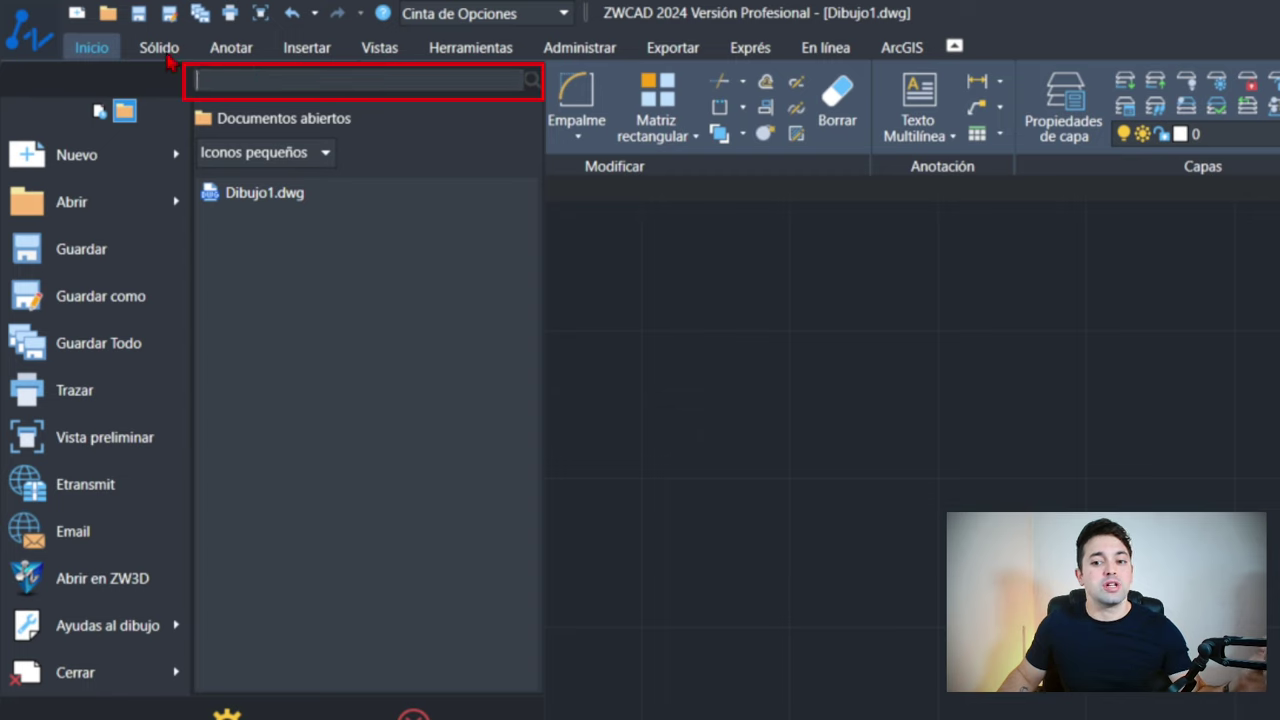
click(357, 80)
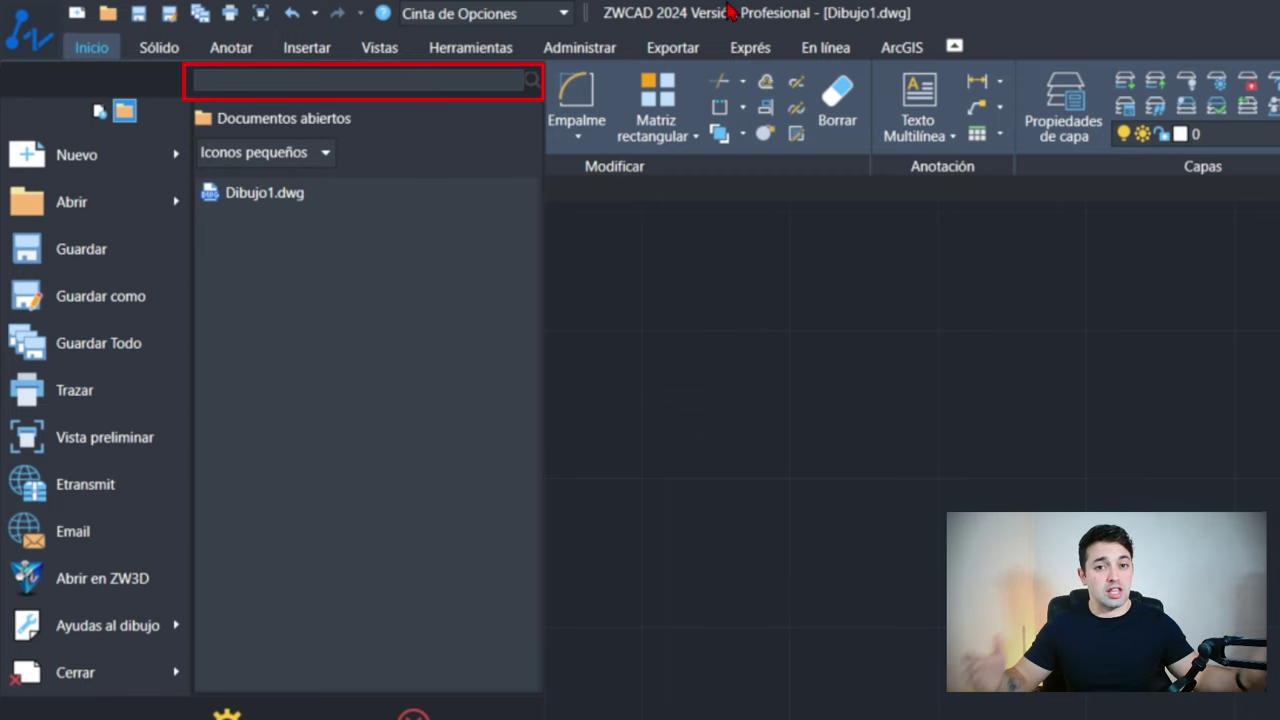
text(línea)
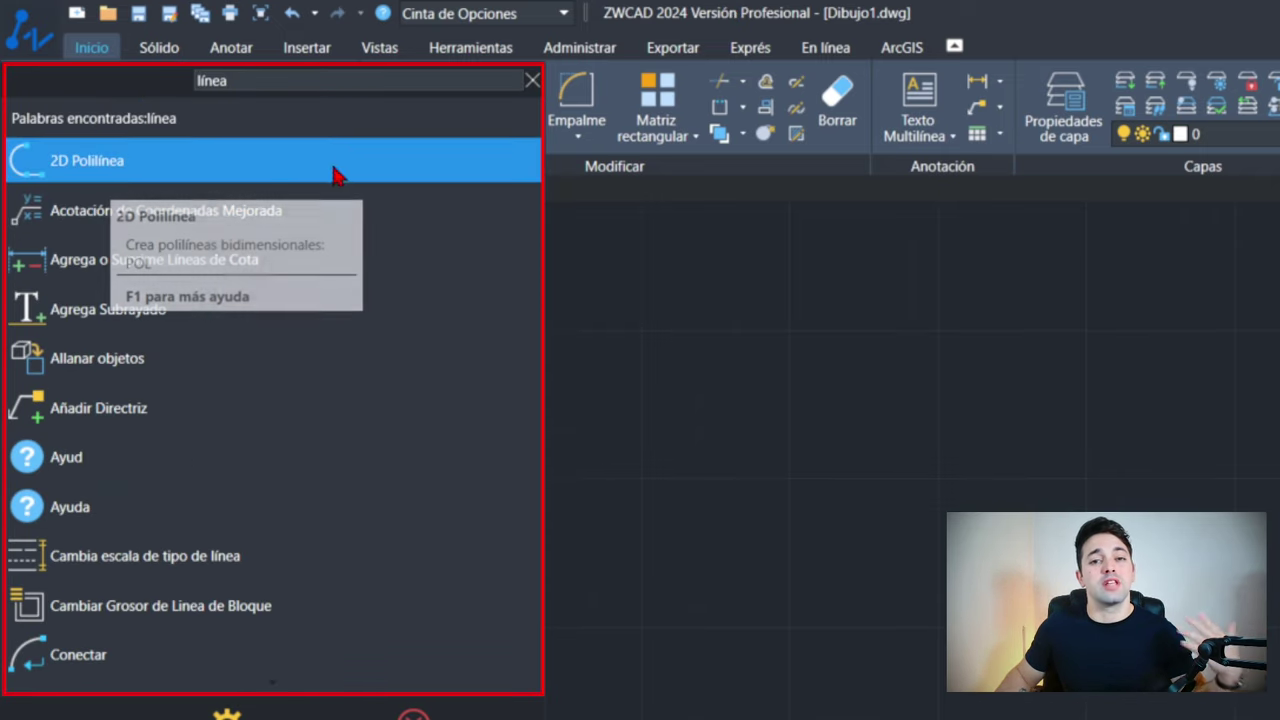
scroll(314, 255, down, 6)
scroll(229, 463, down, 9)
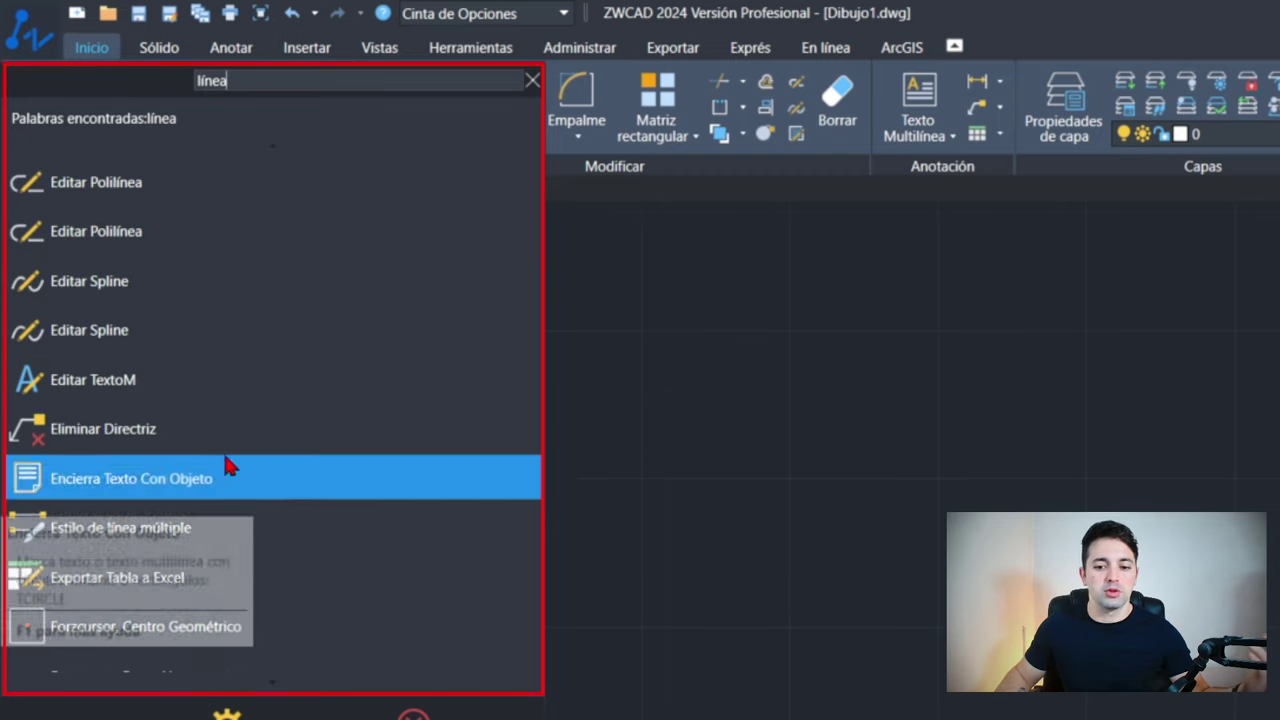
scroll(300, 600, up, 3)
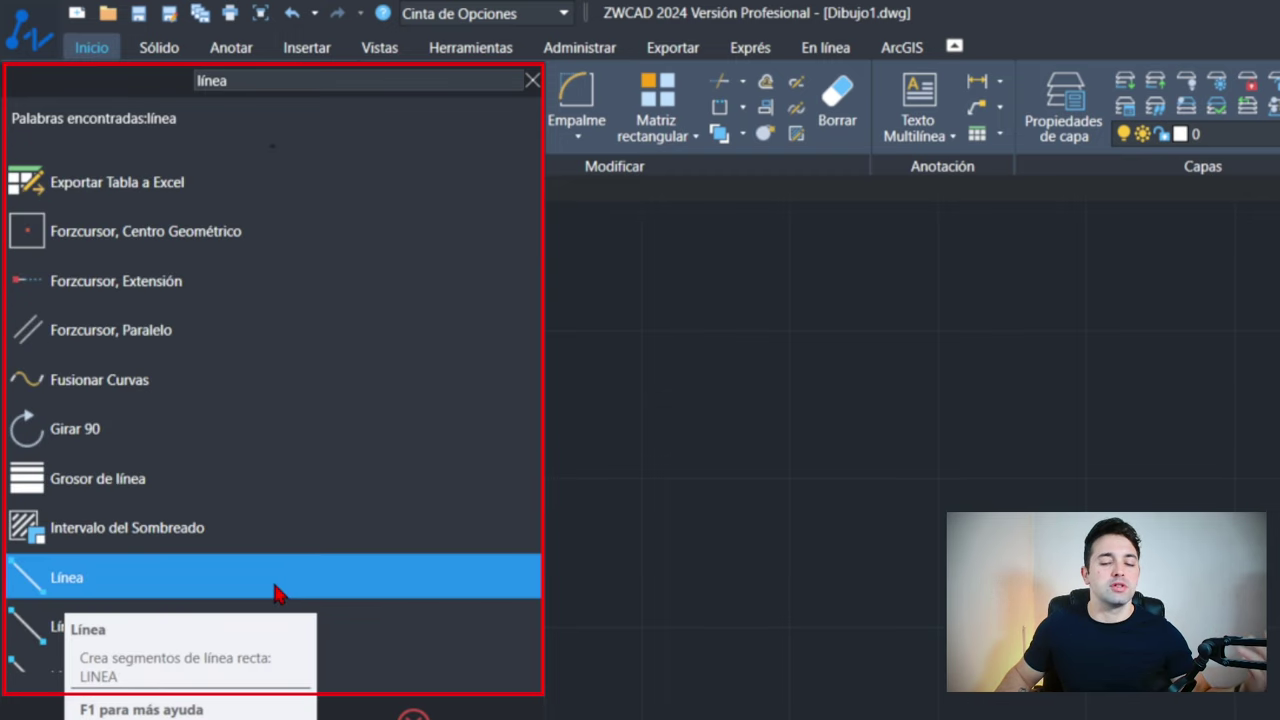
click(800, 390)
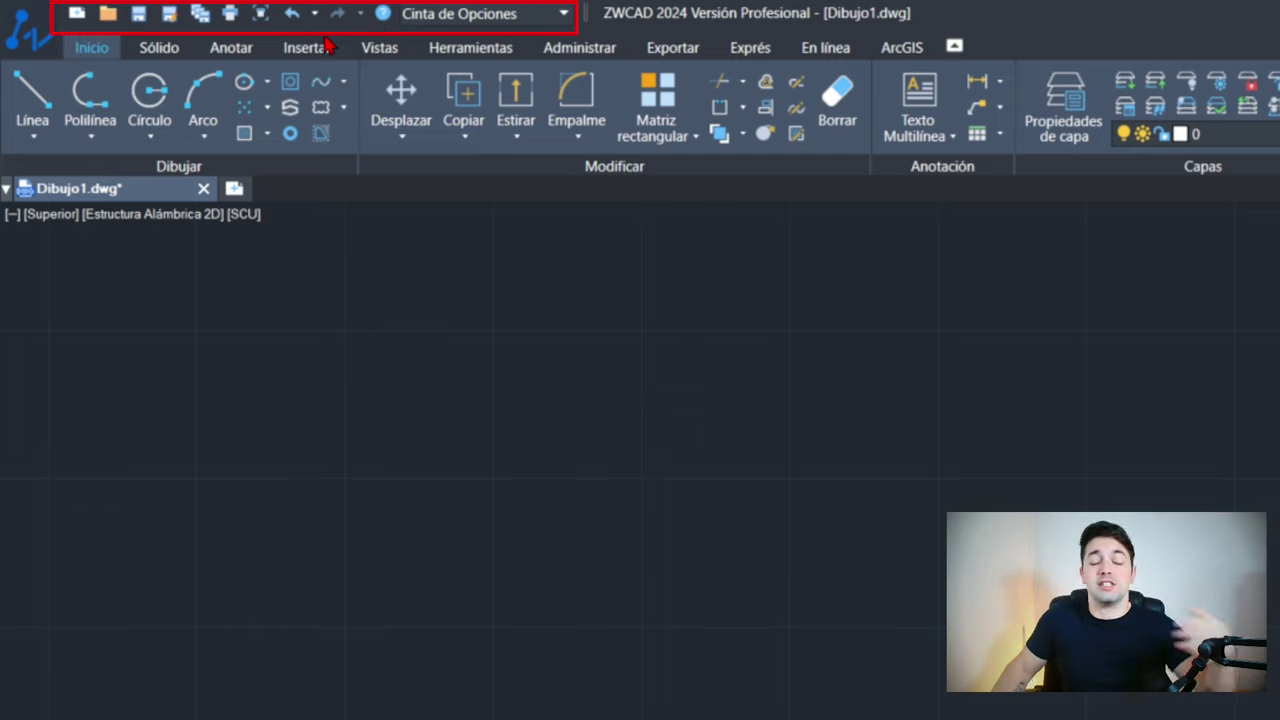
Check which workspaces are available and which drawing variants the Línea tool offers
click(500, 20)
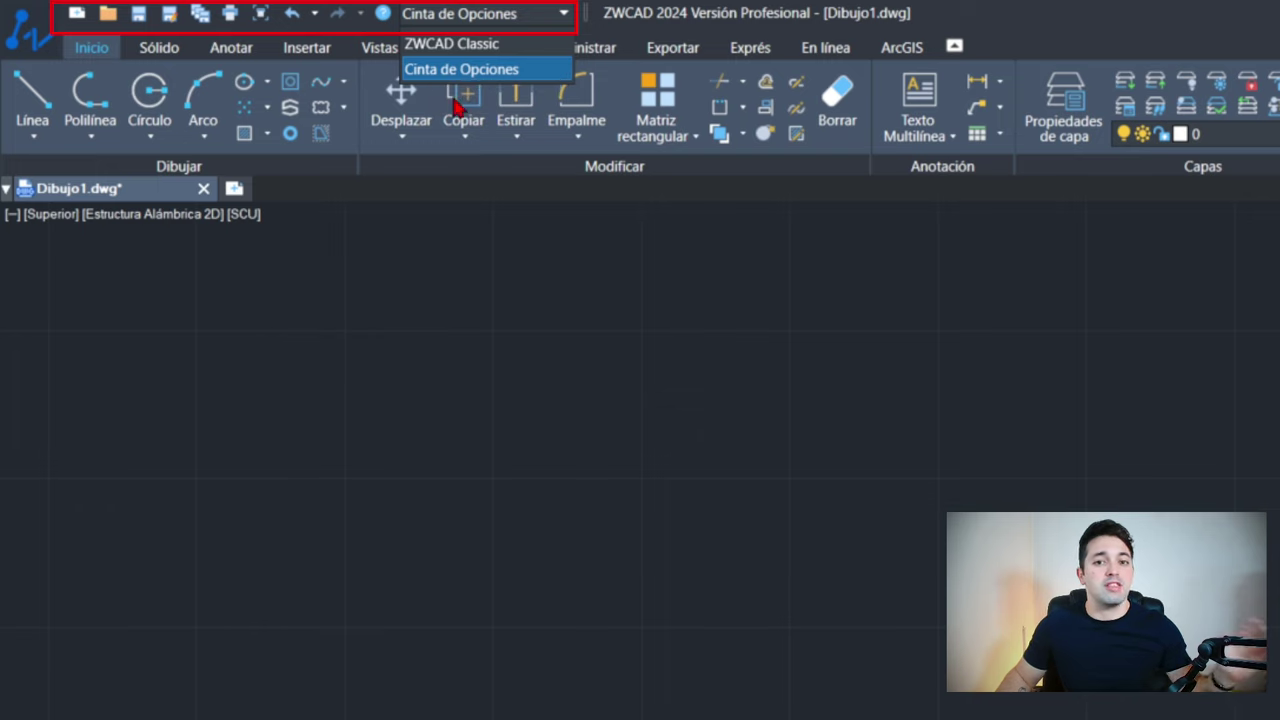
click(535, 12)
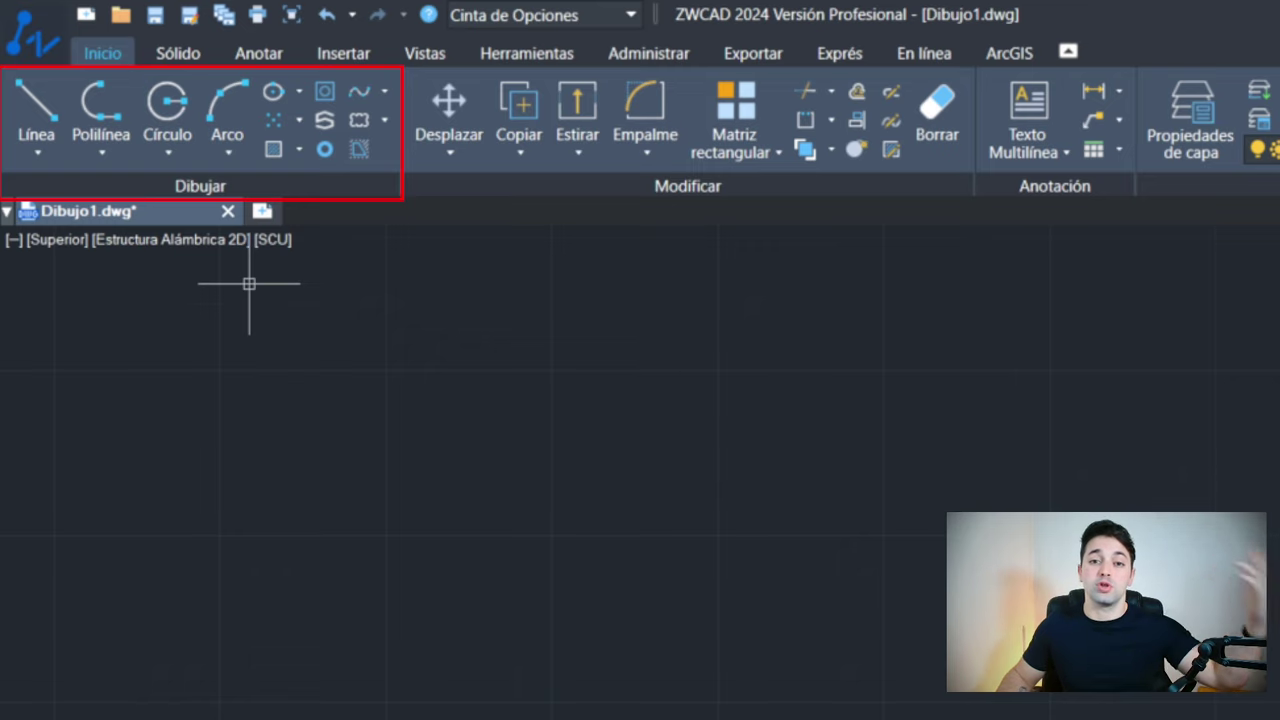
click(50, 160)
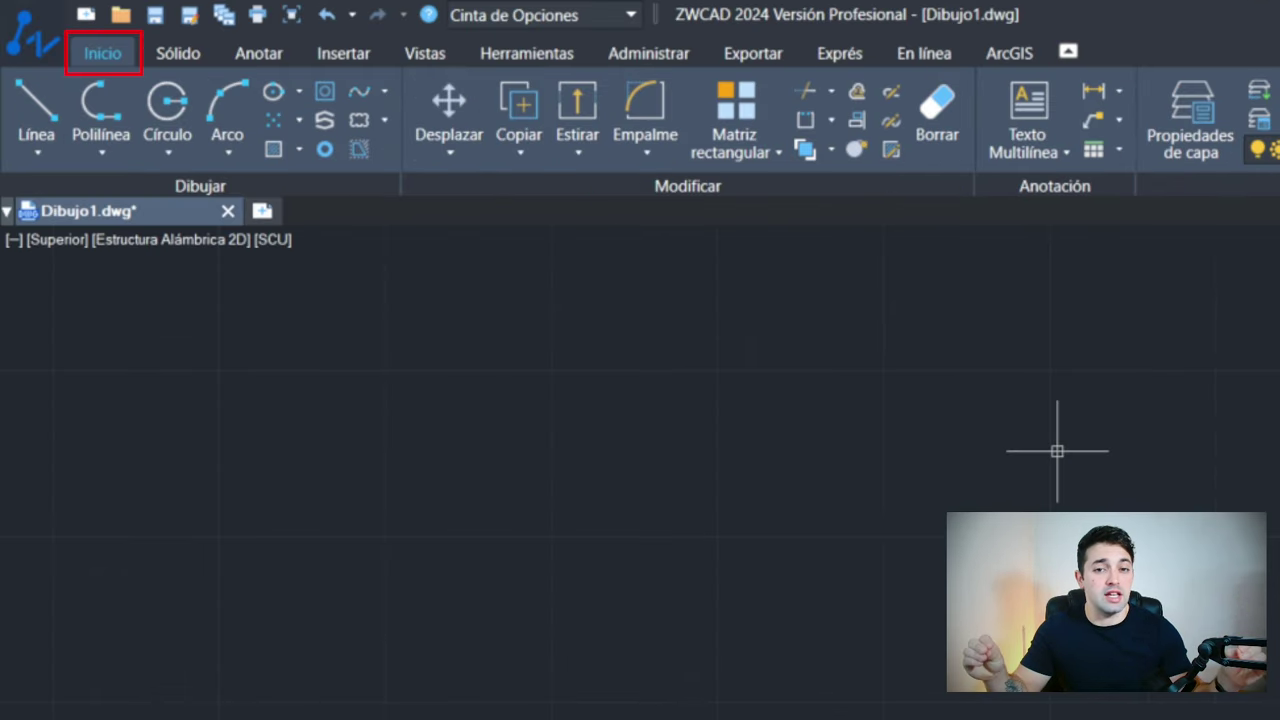
Review the ribbon's command sets for solid modelling, annotation and views
click(187, 60)
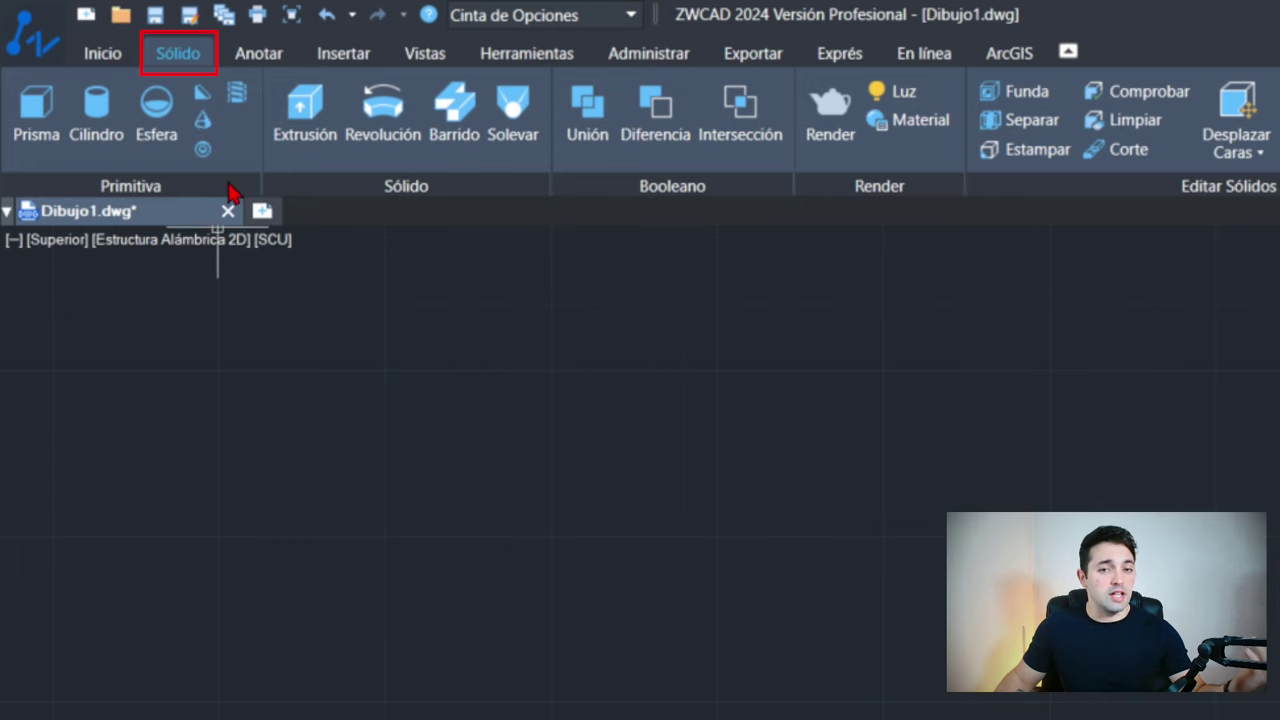
click(266, 52)
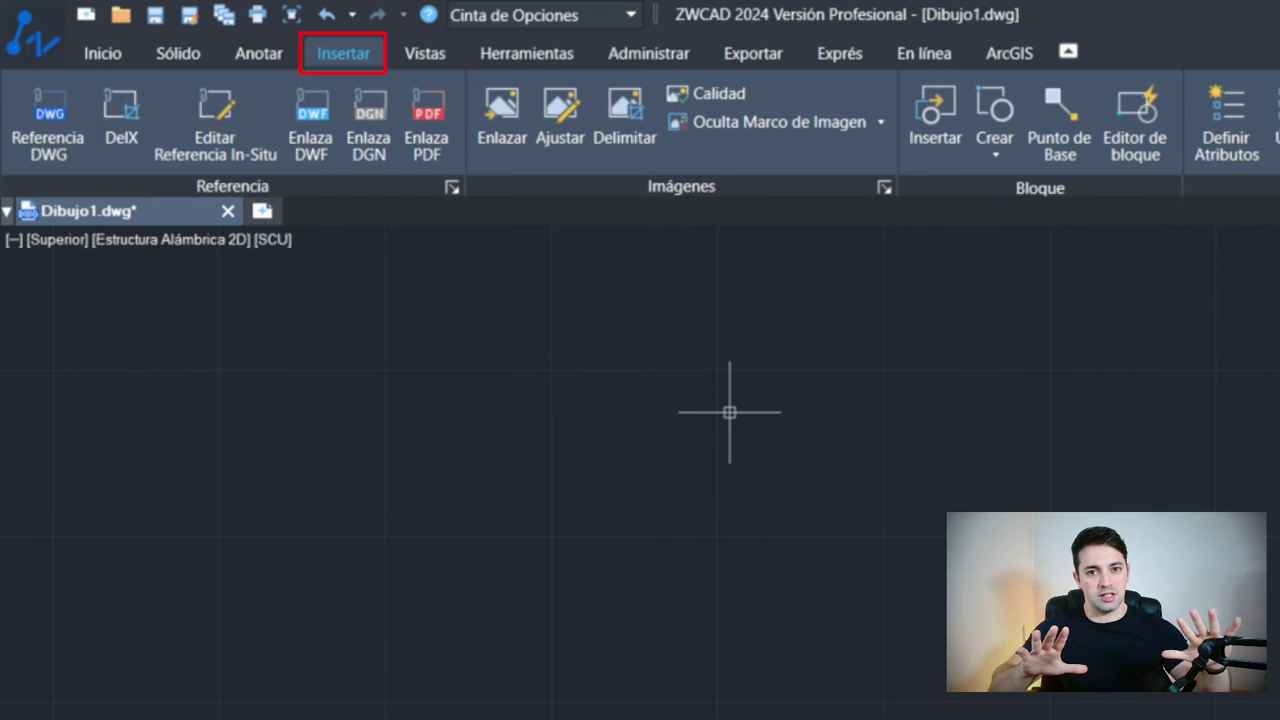
click(424, 53)
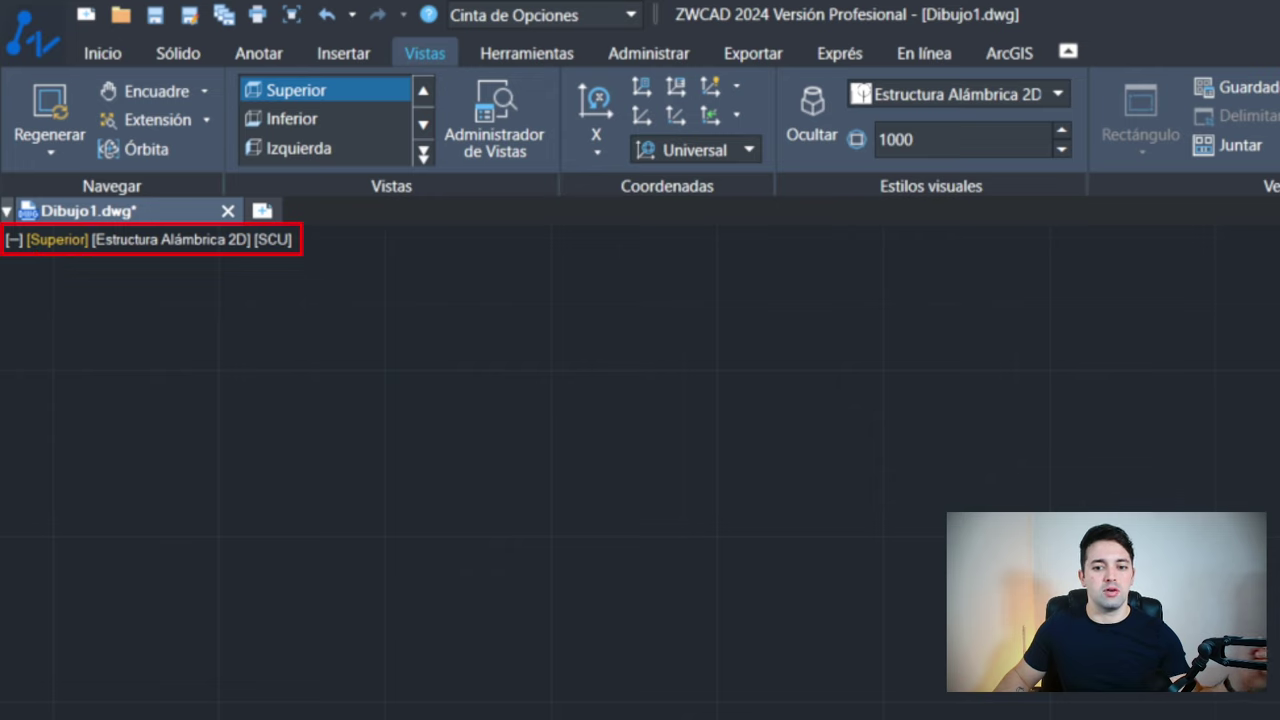
Examine the viewport's options for view orientation, visual style, coordinate system and viewport display, keeping SCU as the coordinate system
click(60, 240)
click(138, 242)
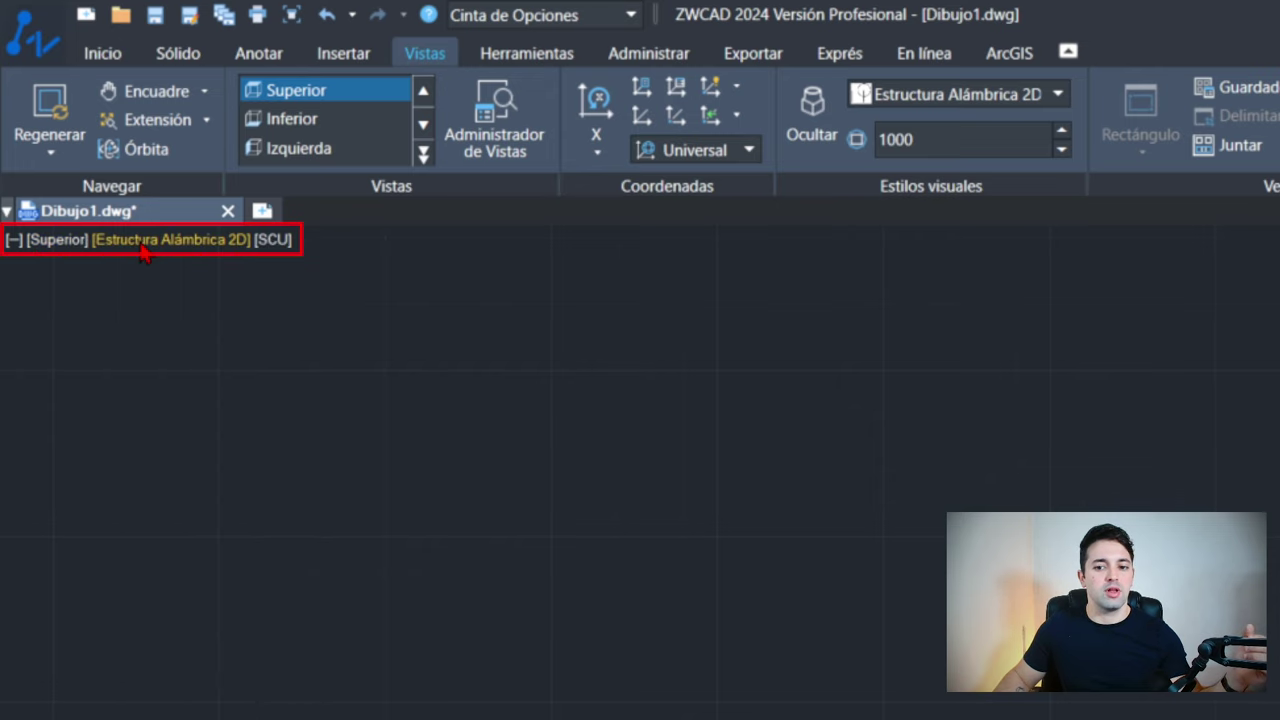
click(138, 242)
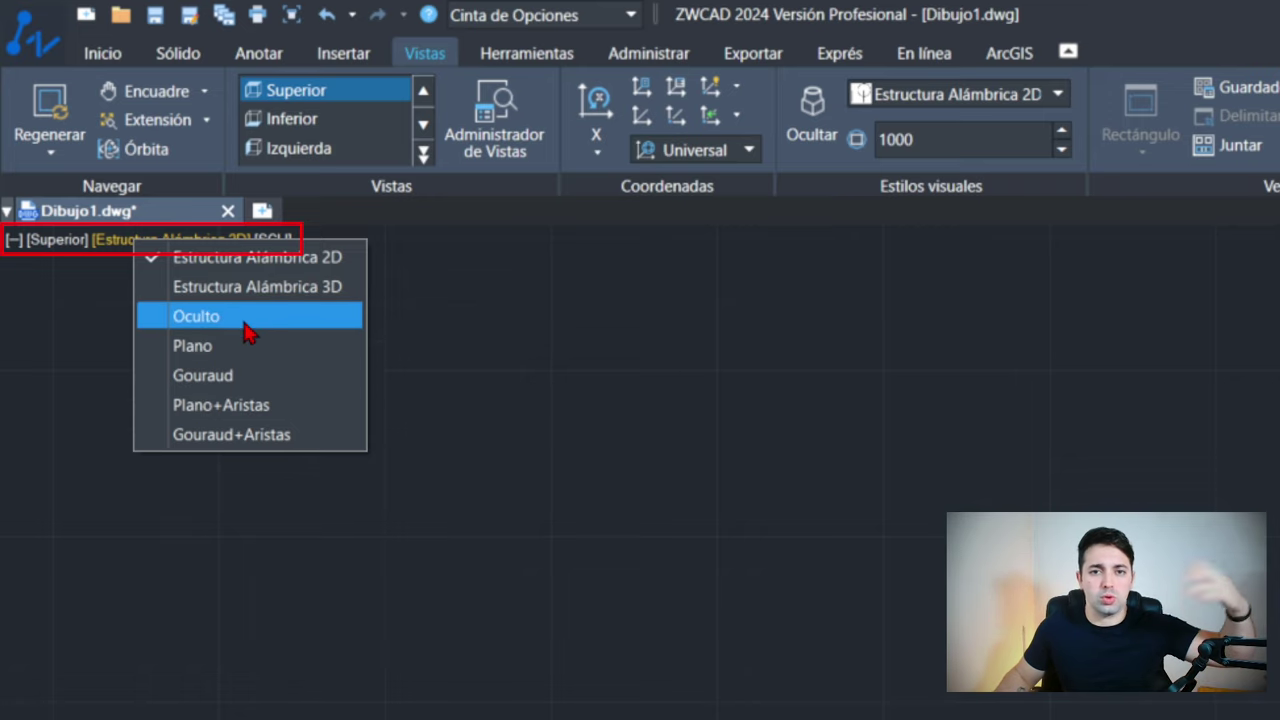
click(275, 241)
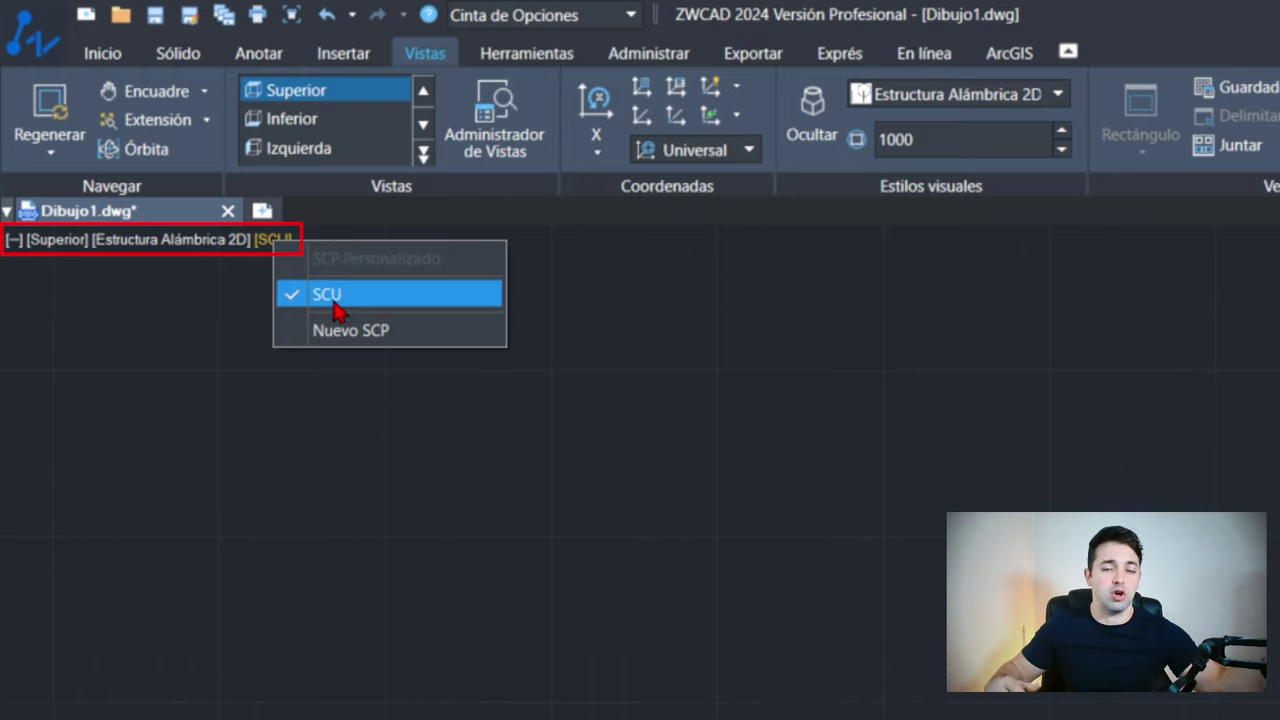
click(336, 300)
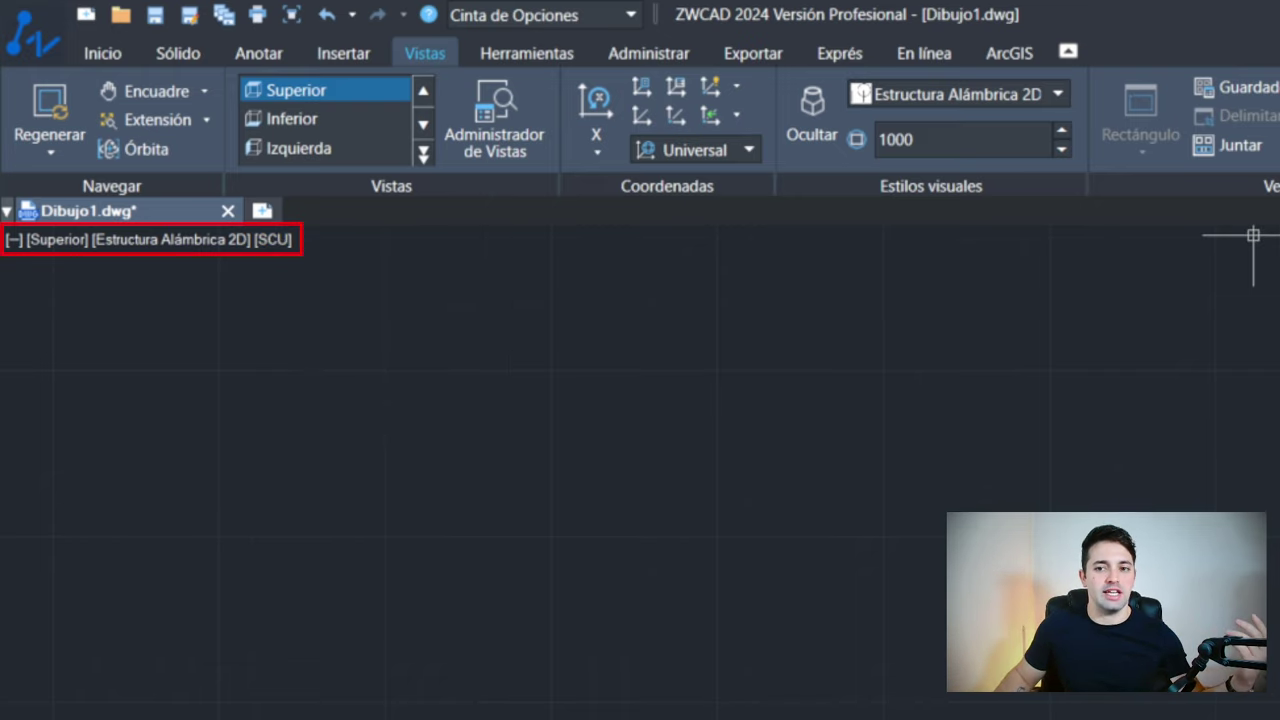
click(14, 240)
mouse_move(99, 298)
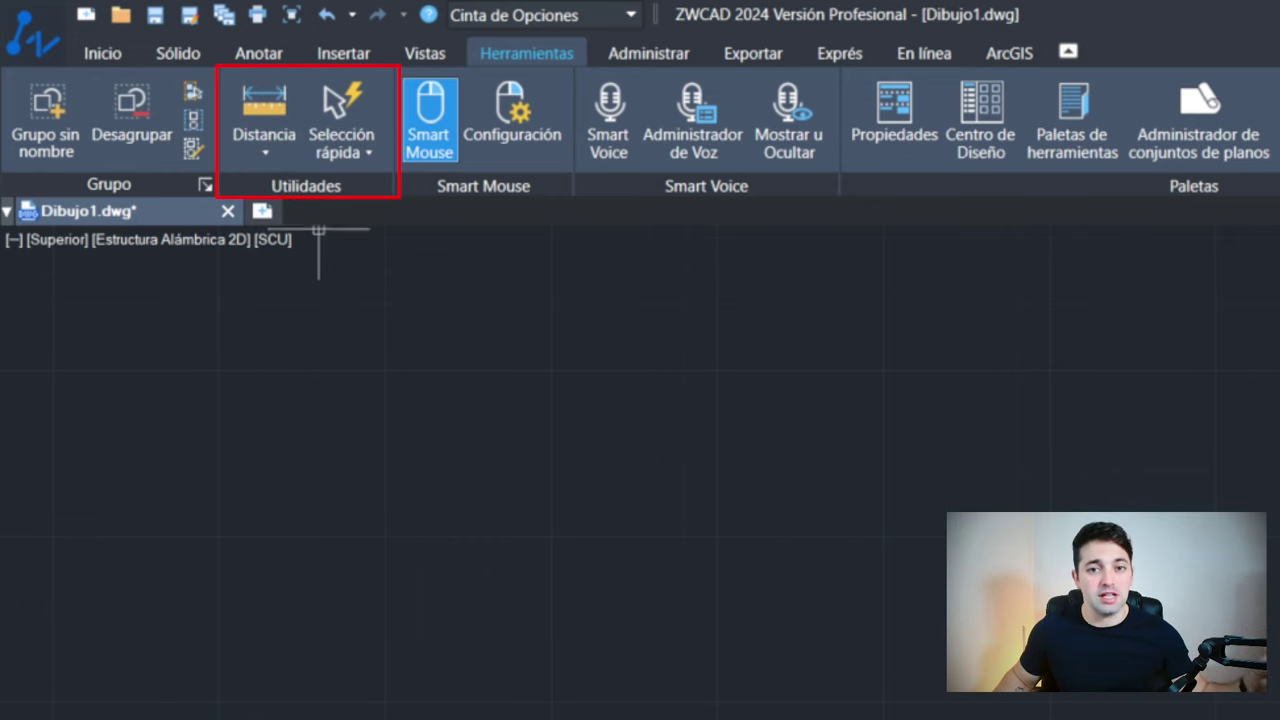
Review the available measuring tools and the quick selection options among the drawing utilities
click(266, 155)
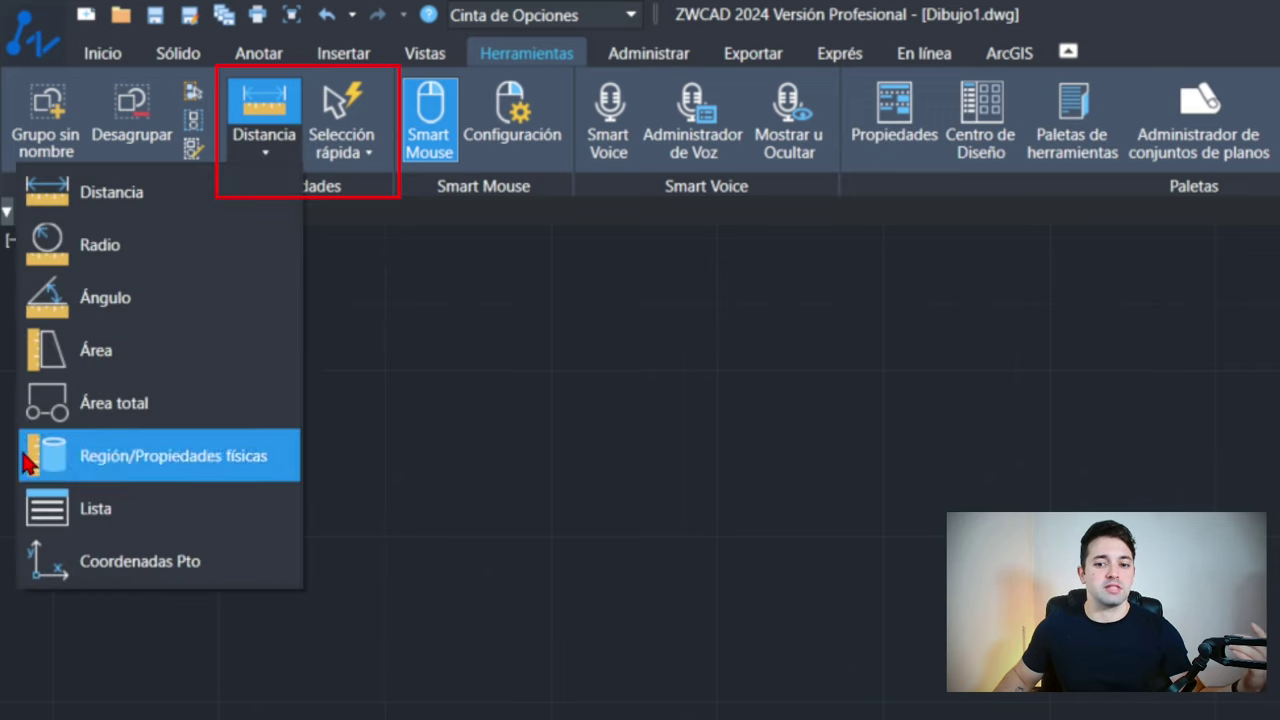
click(352, 160)
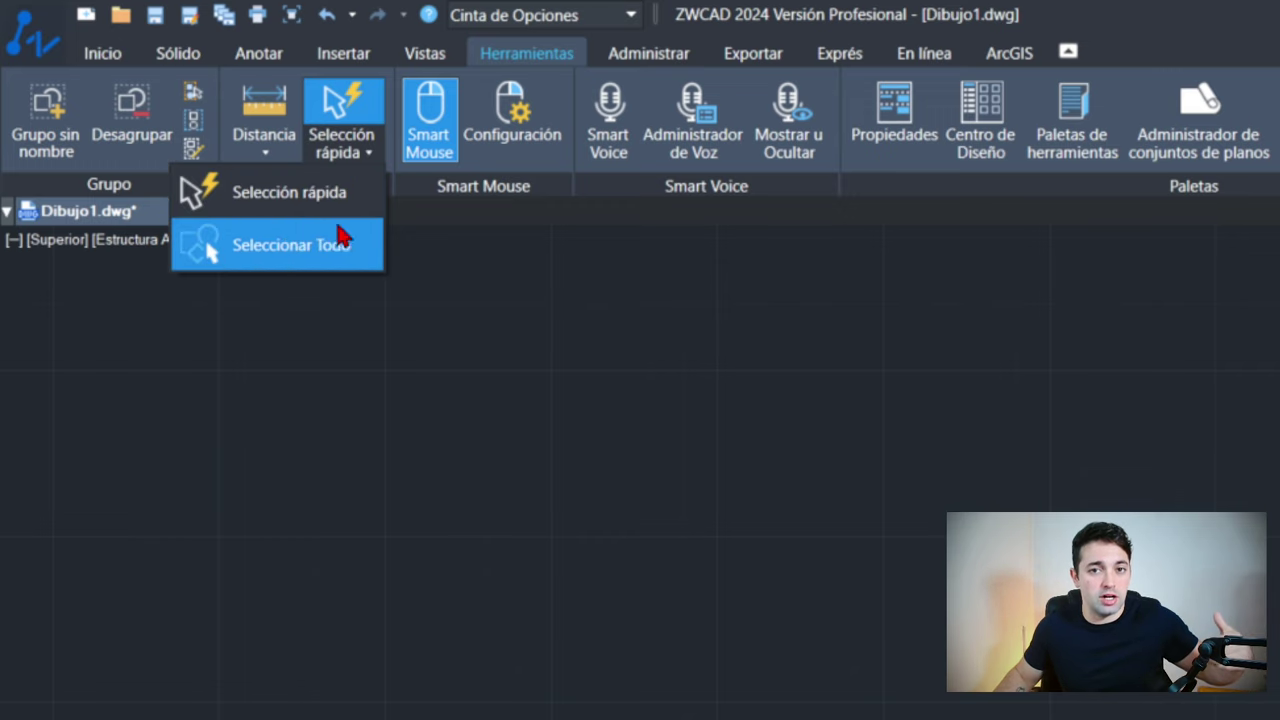
click(343, 155)
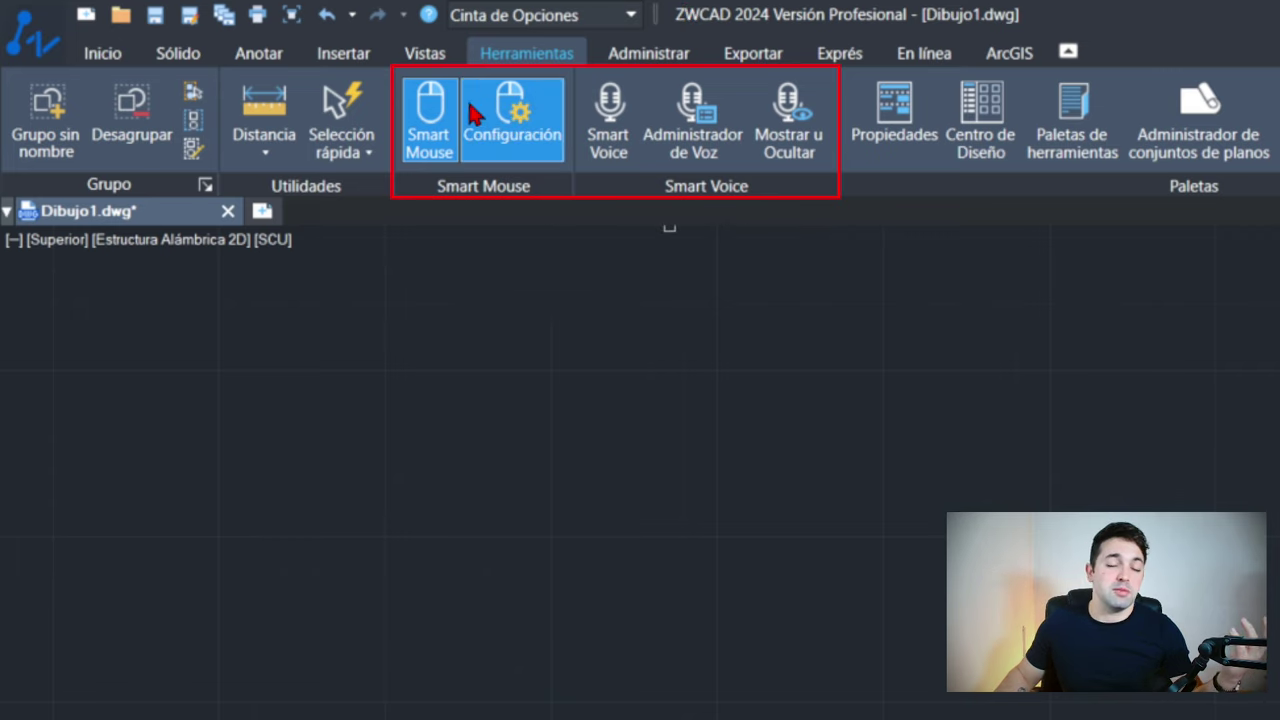
Draw four connected line segments in the empty drawing area using an L-shaped Smart Mouse gesture, and erase them
mouse_move(340, 337)
right_down()
mouse_move(322, 544)
mouse_move(488, 546)
right_up()
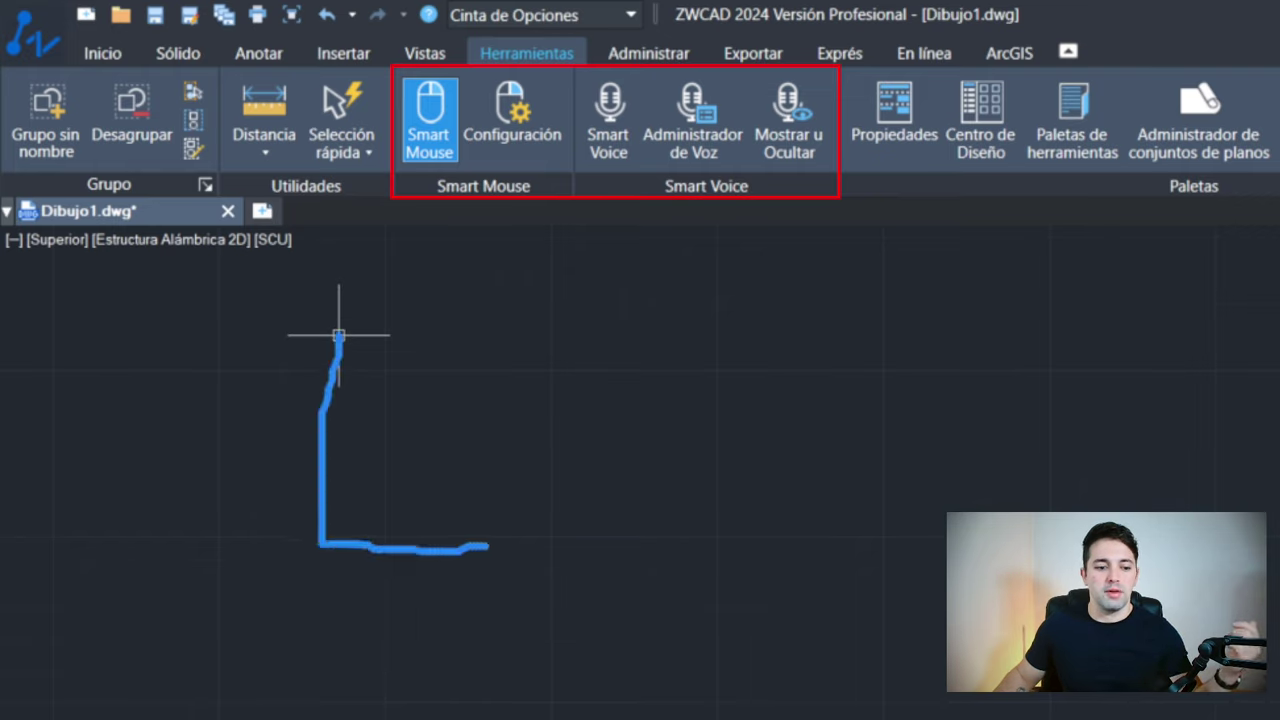
click(323, 571)
click(681, 371)
click(748, 642)
click(523, 596)
click(571, 497)
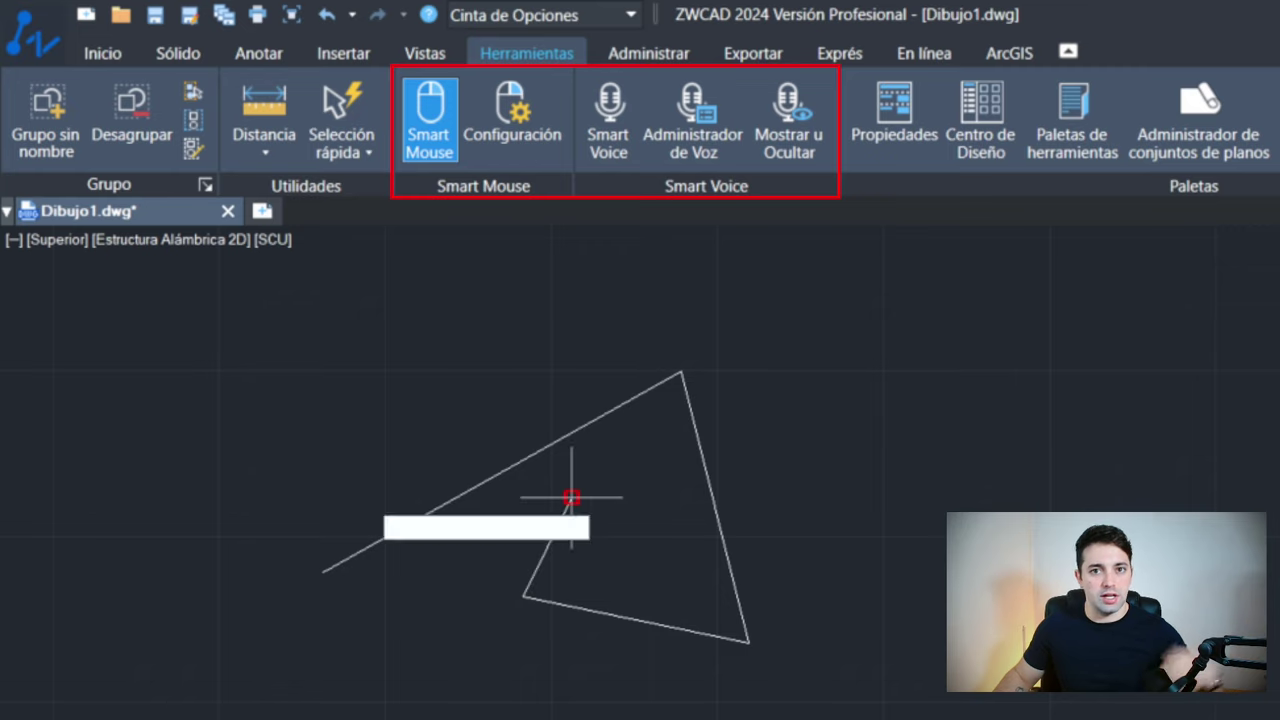
key(Return)
drag(834, 337, 303, 719)
key(Delete)
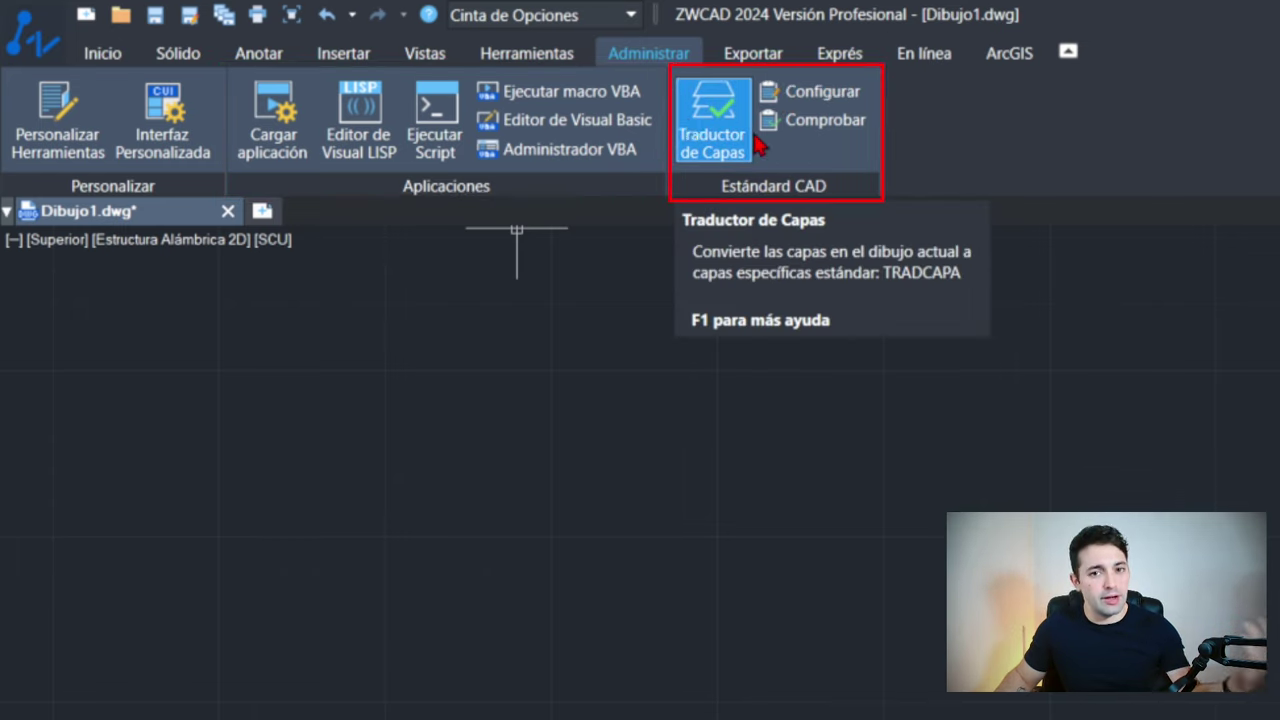
Review the plotting and export commands and bring up the Exprés tools
click(753, 53)
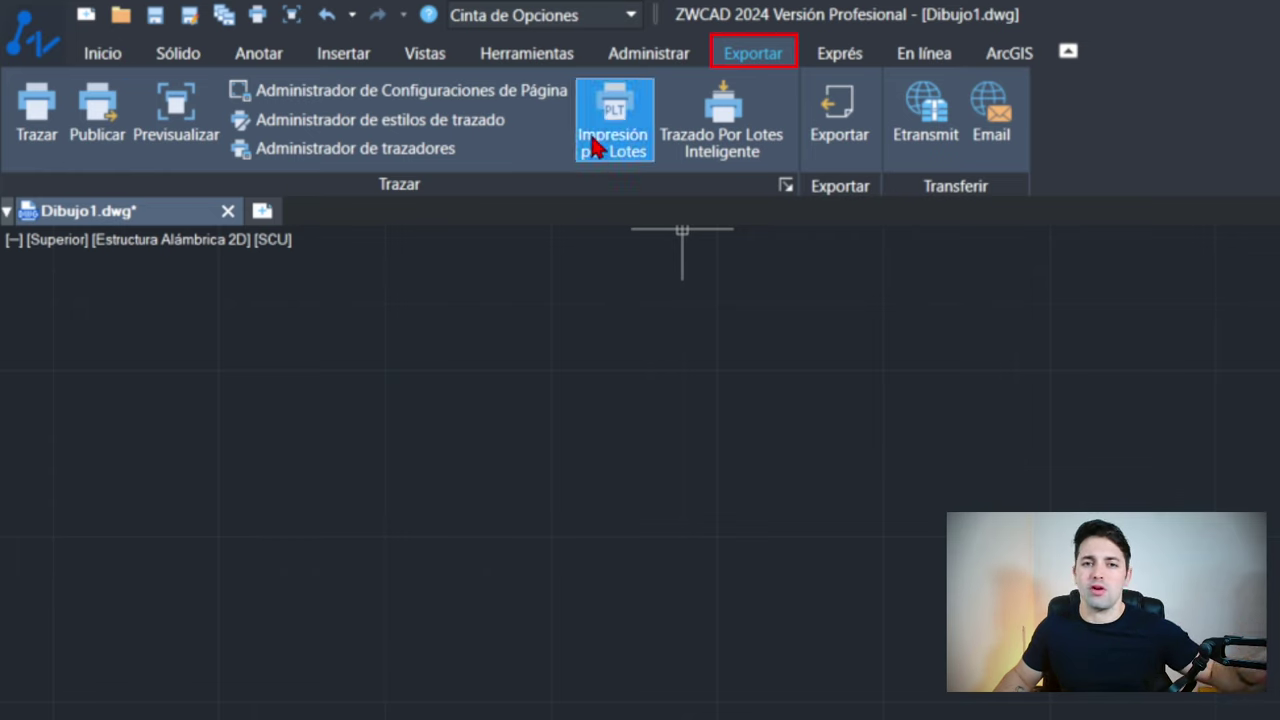
click(840, 53)
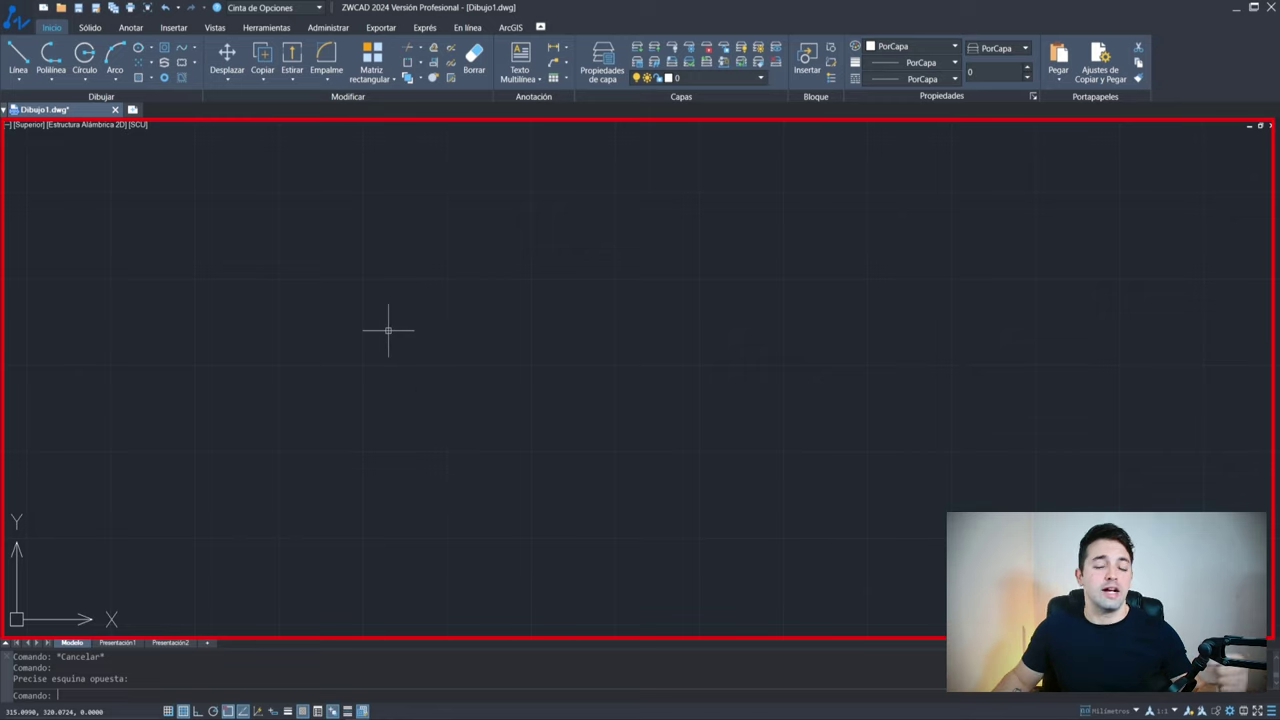
Explore the empty model space around the coordinate origin at different magnifications
scroll(388, 330, down, 5)
mouse_move(569, 240)
middle_down()
mouse_move(511, 266)
mouse_move(448, 332)
mouse_move(491, 317)
mouse_move(514, 354)
middle_up()
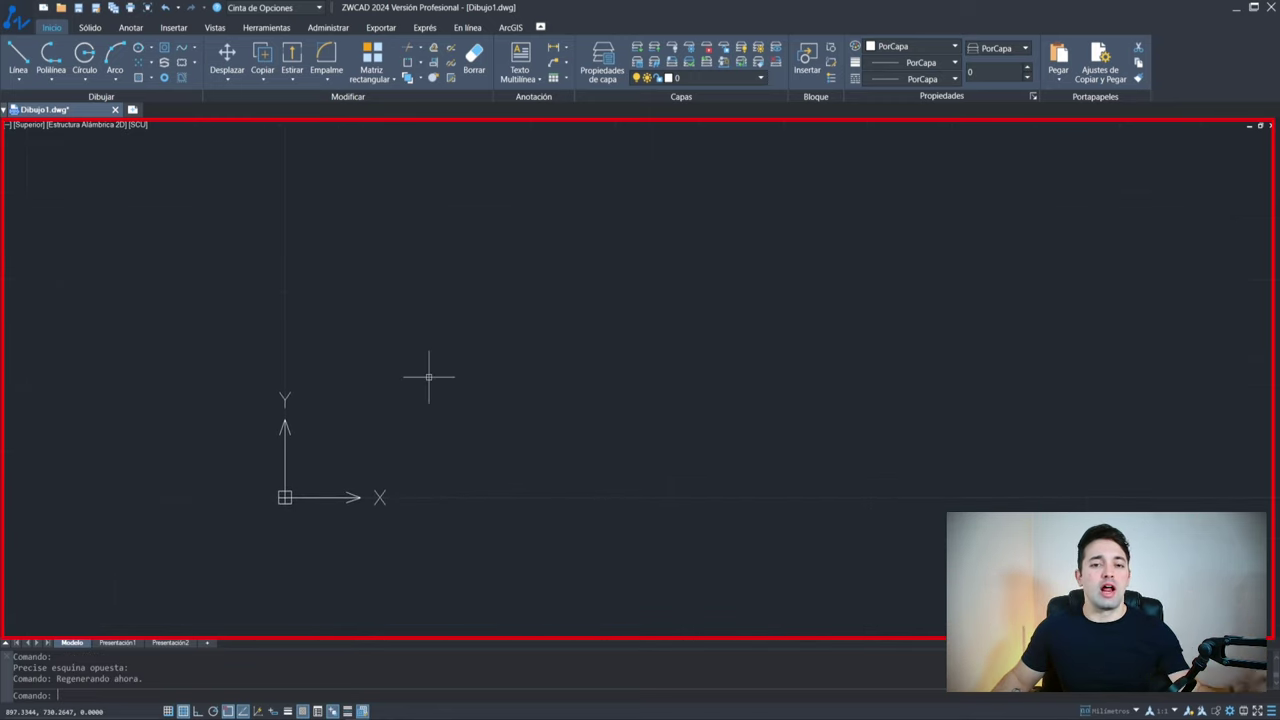
scroll(429, 377, up, 3)
scroll(429, 375, down, 5)
scroll(429, 373, up, 5)
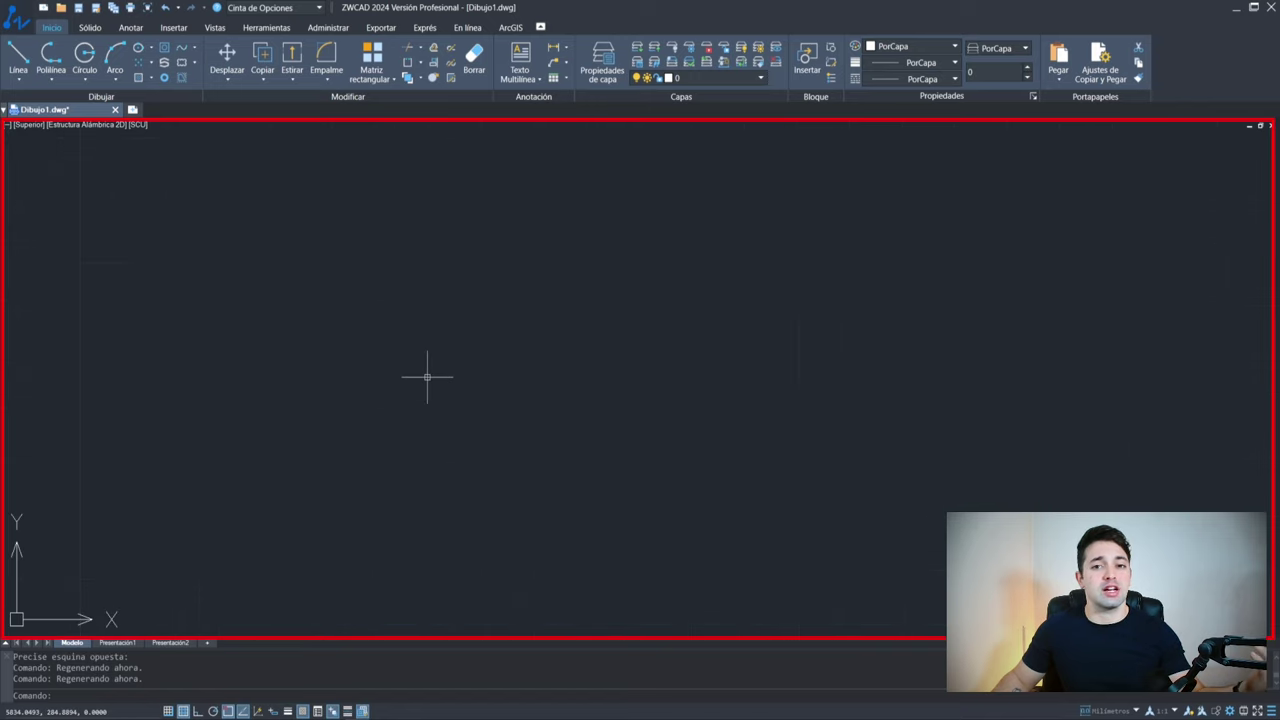
scroll(429, 373, down, 3)
mouse_move(489, 343)
middle_down()
mouse_move(443, 334)
mouse_move(410, 445)
mouse_move(626, 297)
mouse_move(380, 297)
mouse_move(711, 320)
mouse_move(561, 417)
mouse_move(540, 307)
middle_up()
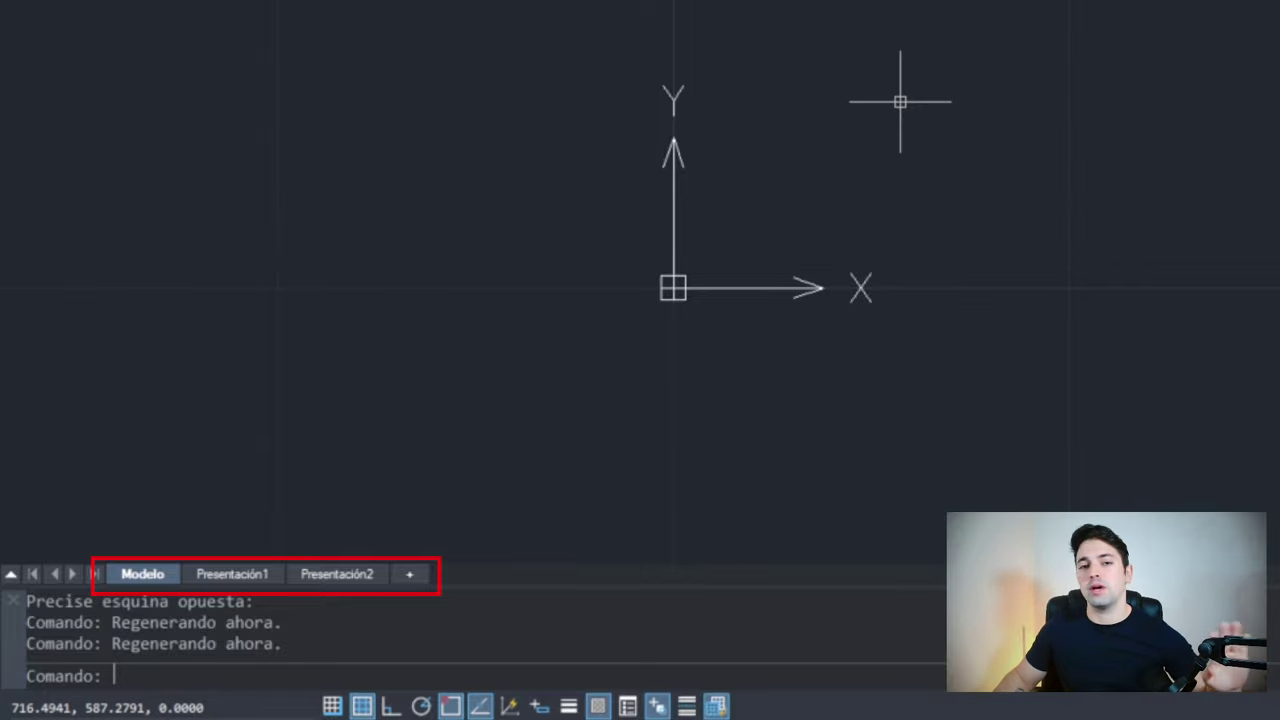
Inspect the viewport in the Presentación1 layout, and return to model space with the coordinate origin in view
click(238, 576)
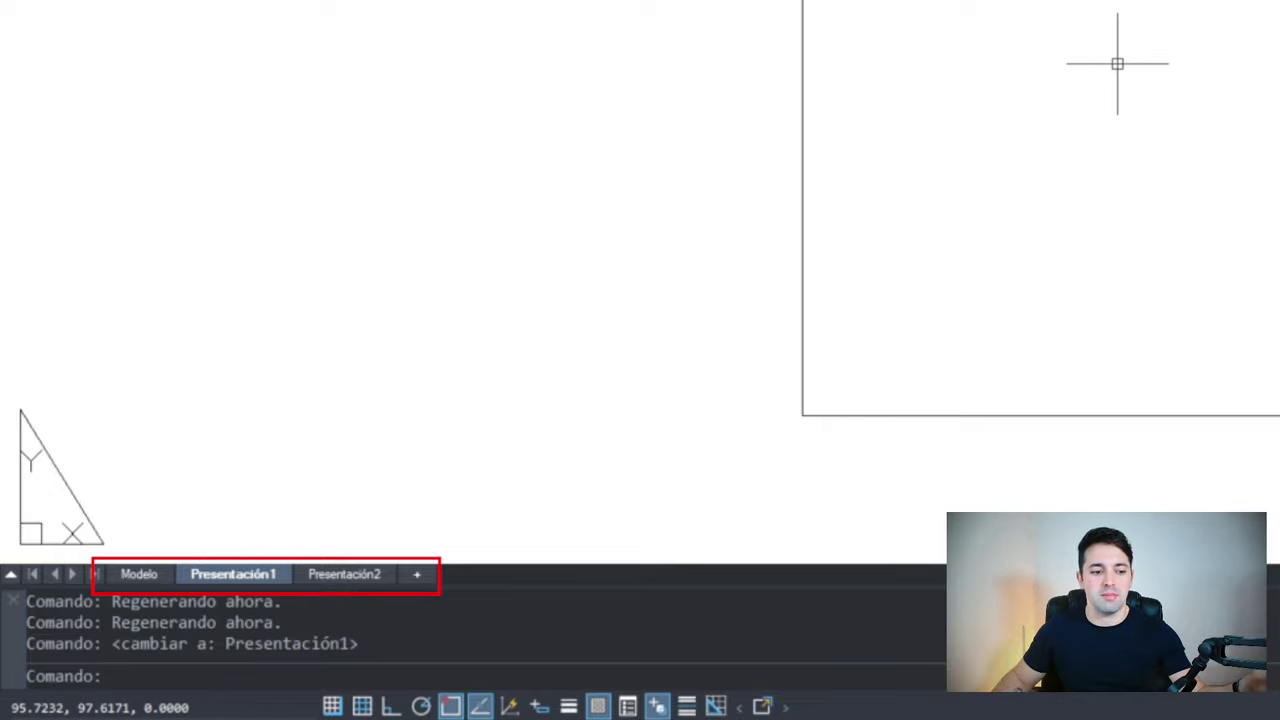
scroll(751, 146, down, 5)
click(654, 229)
scroll(694, 246, up, 4)
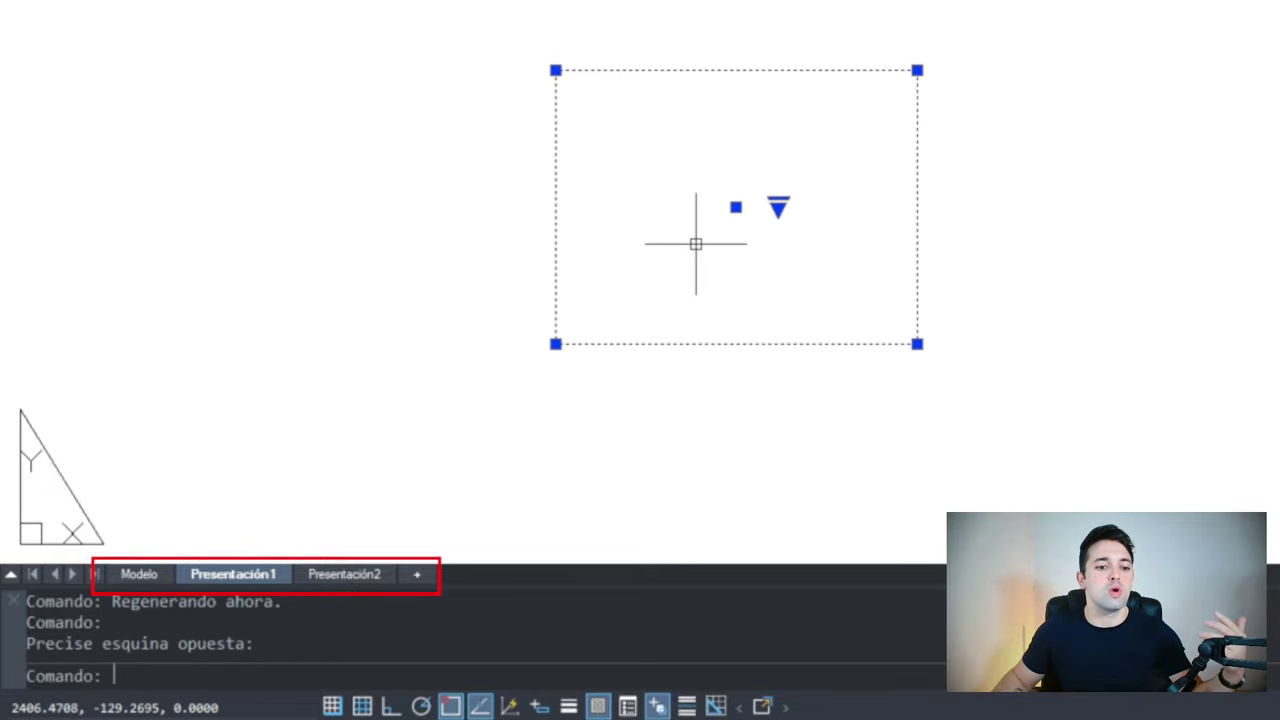
middle_drag(696, 244, 651, 303)
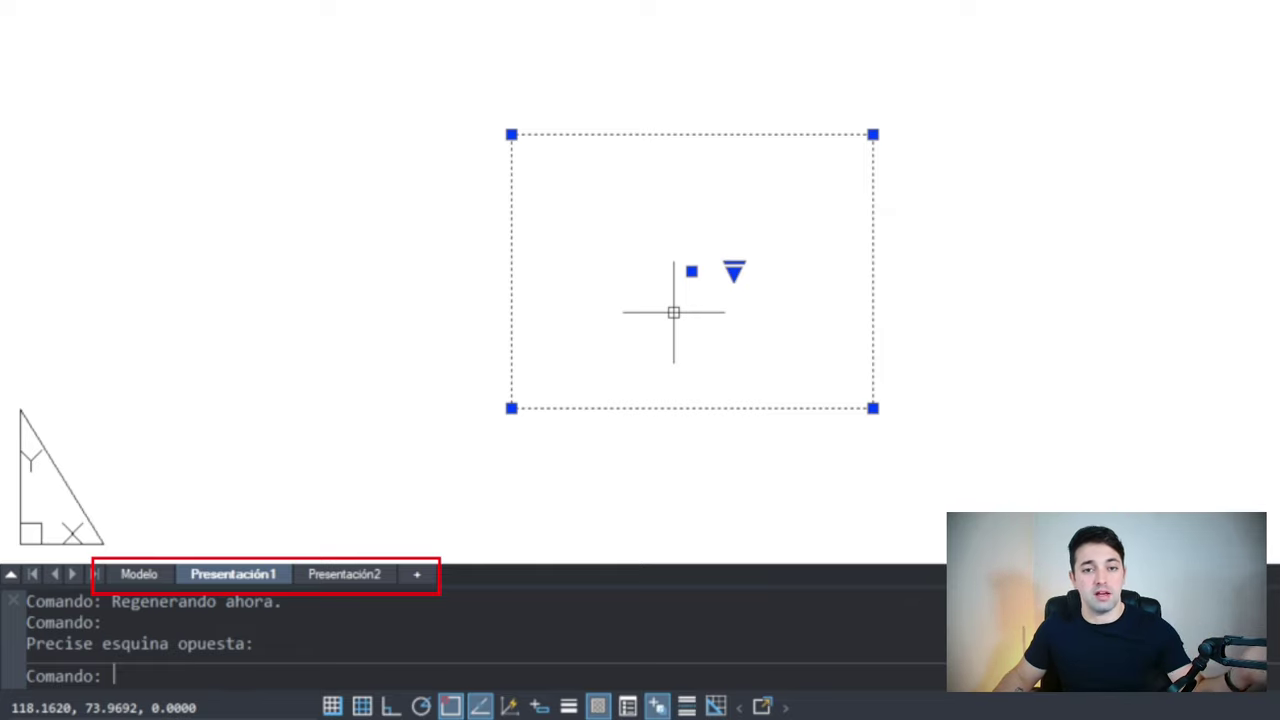
key(Escape)
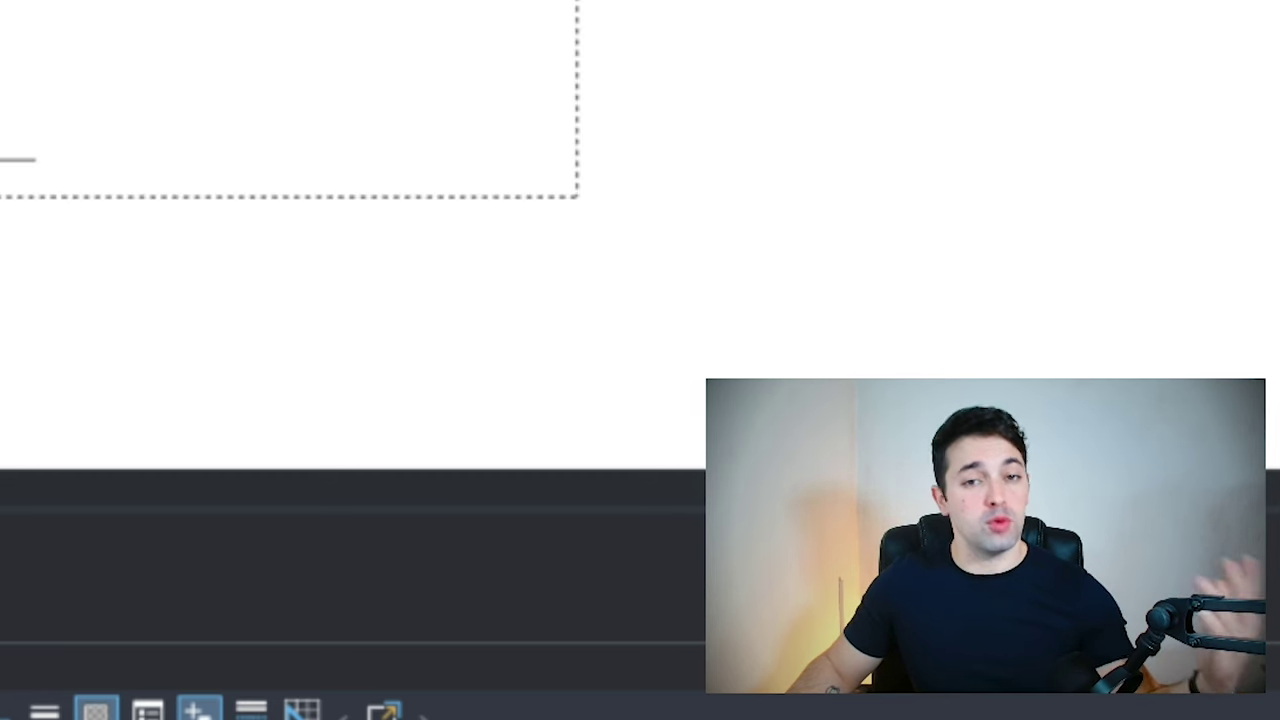
middle_drag(18, 160, 54, 0)
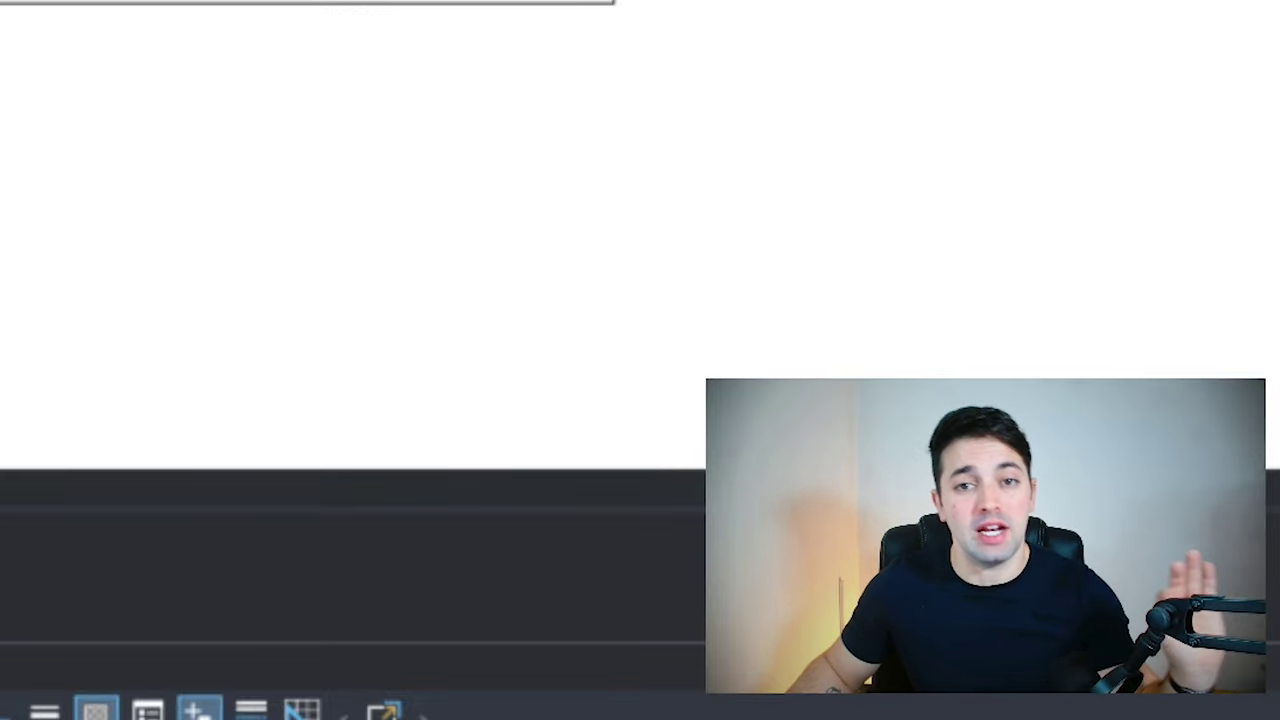
click(302, 710)
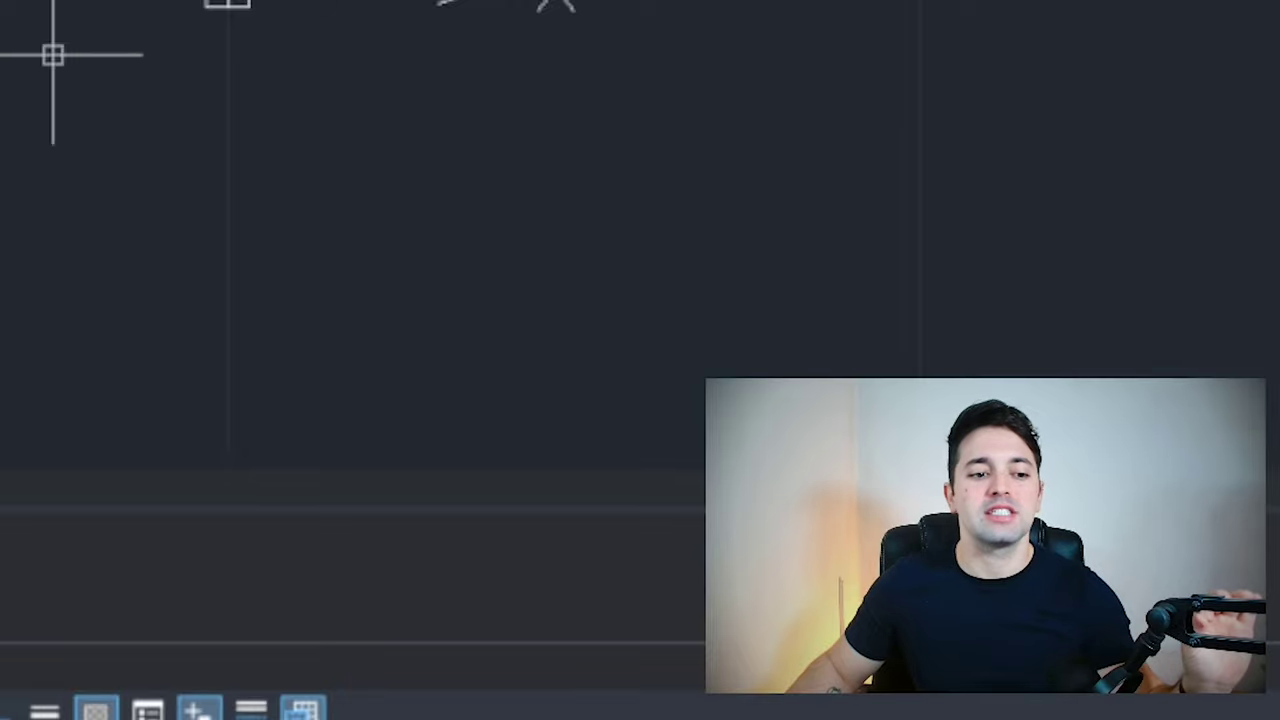
middle_drag(330, 60, 64, 243)
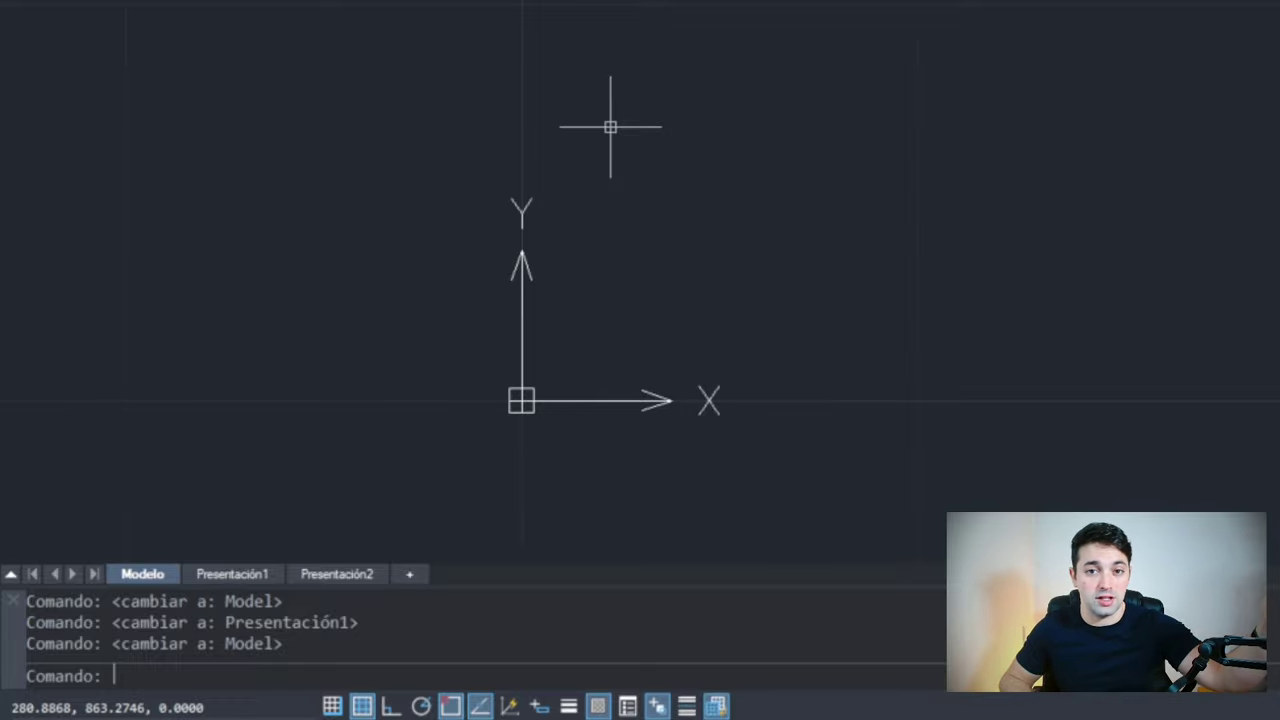
Draw a single sloping line segment beside the coordinate origin with the LINE command
mouse_move(823, 145)
middle_down()
mouse_move(416, 200)
mouse_move(391, 220)
middle_up()
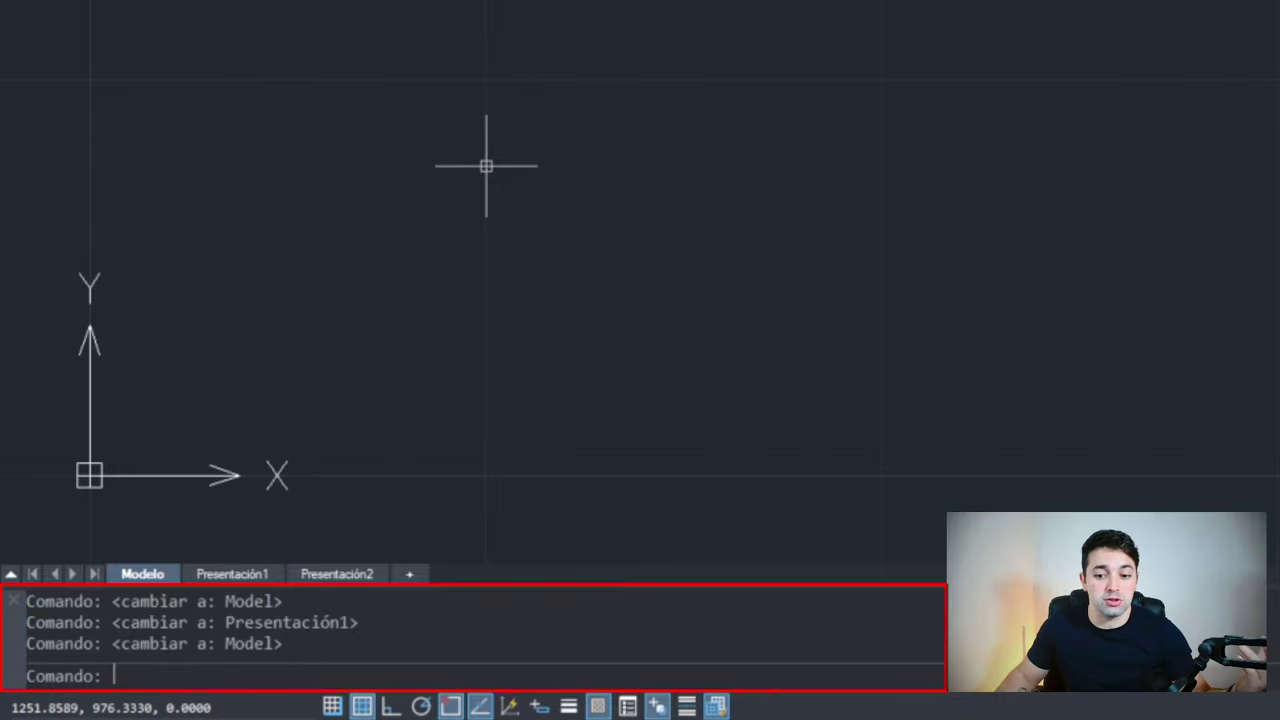
text(l)
key(Return)
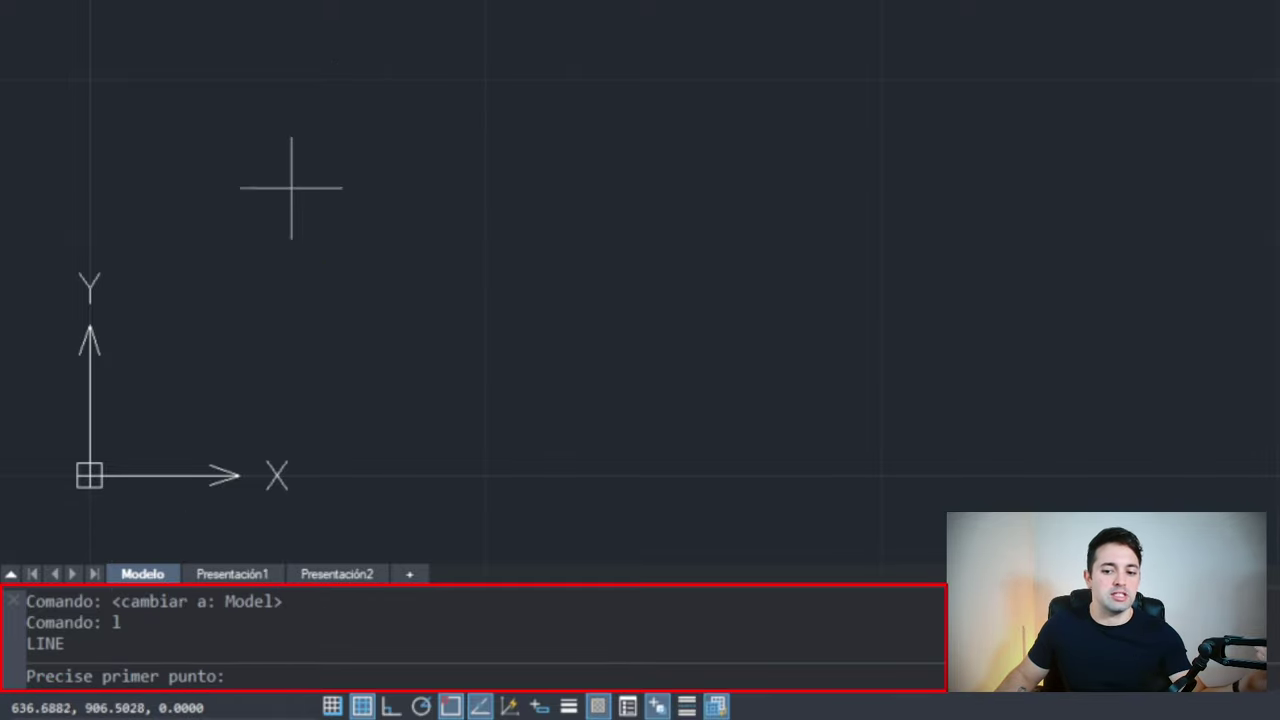
click(217, 357)
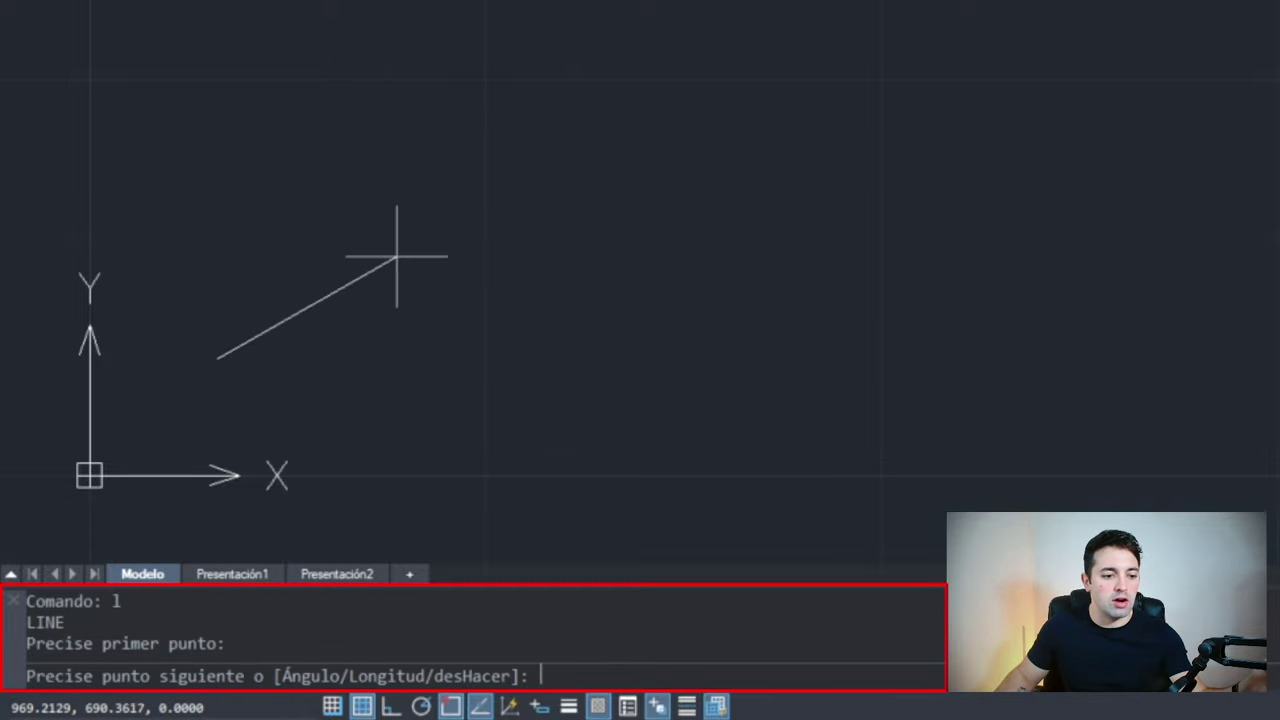
click(967, 302)
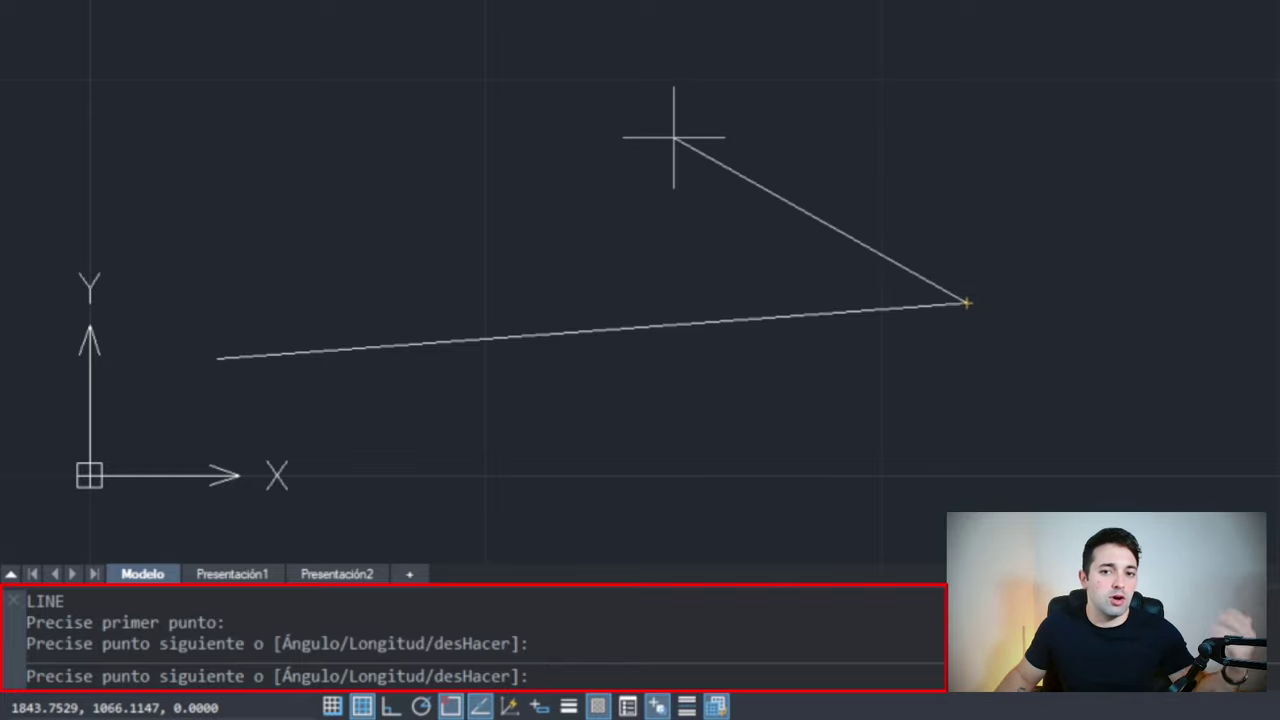
key(Return)
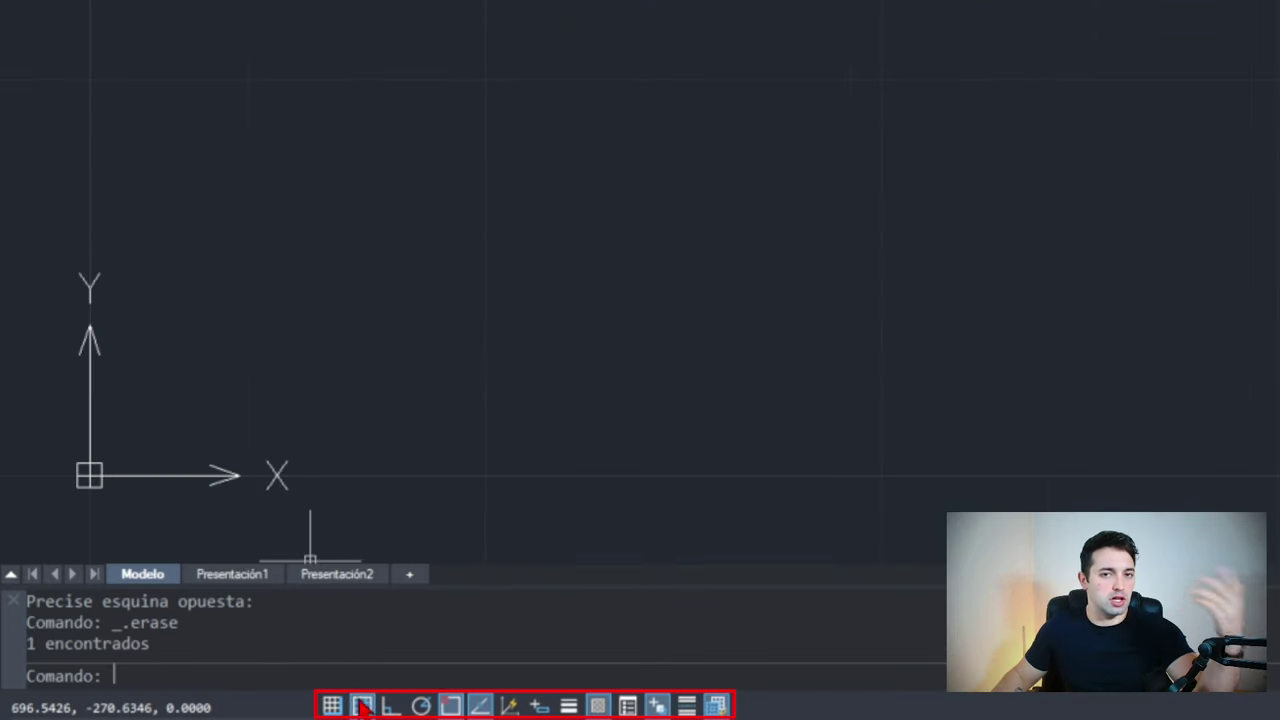
Toggle the drawing grid on and off several times, leaving it off
click(370, 706)
click(370, 706)
click(370, 706)
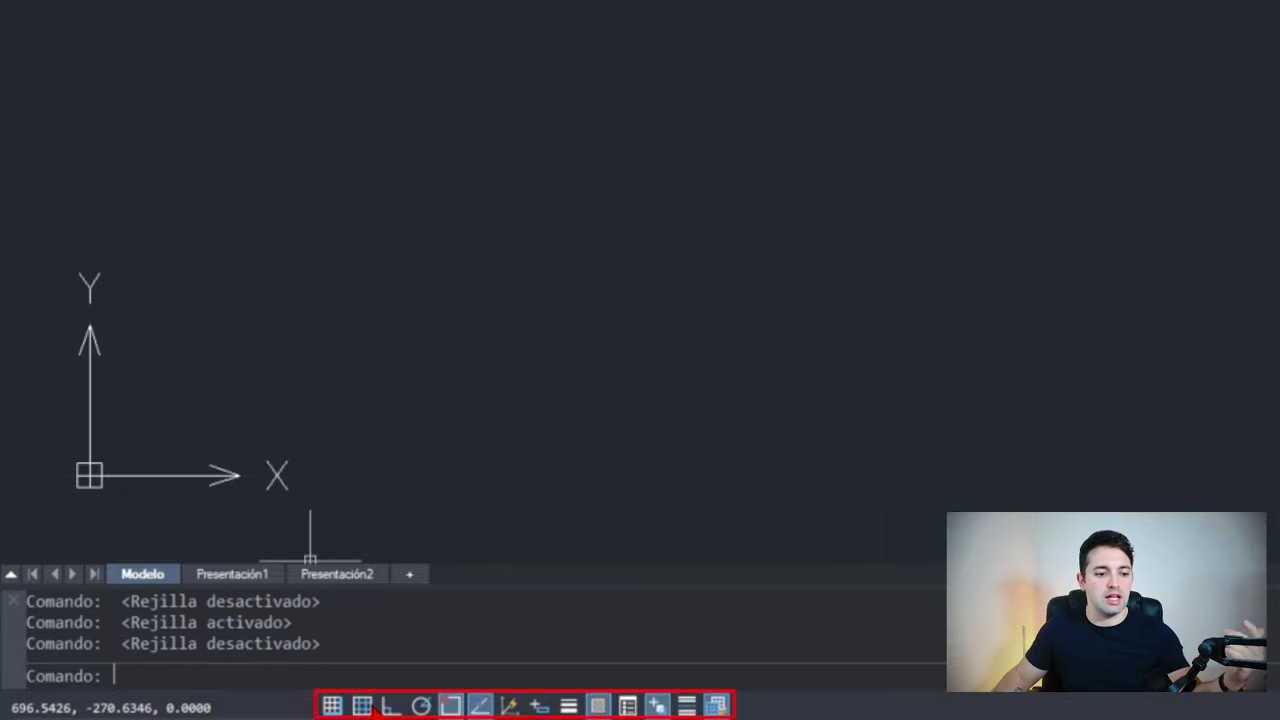
click(370, 706)
click(370, 706)
click(369, 706)
click(369, 706)
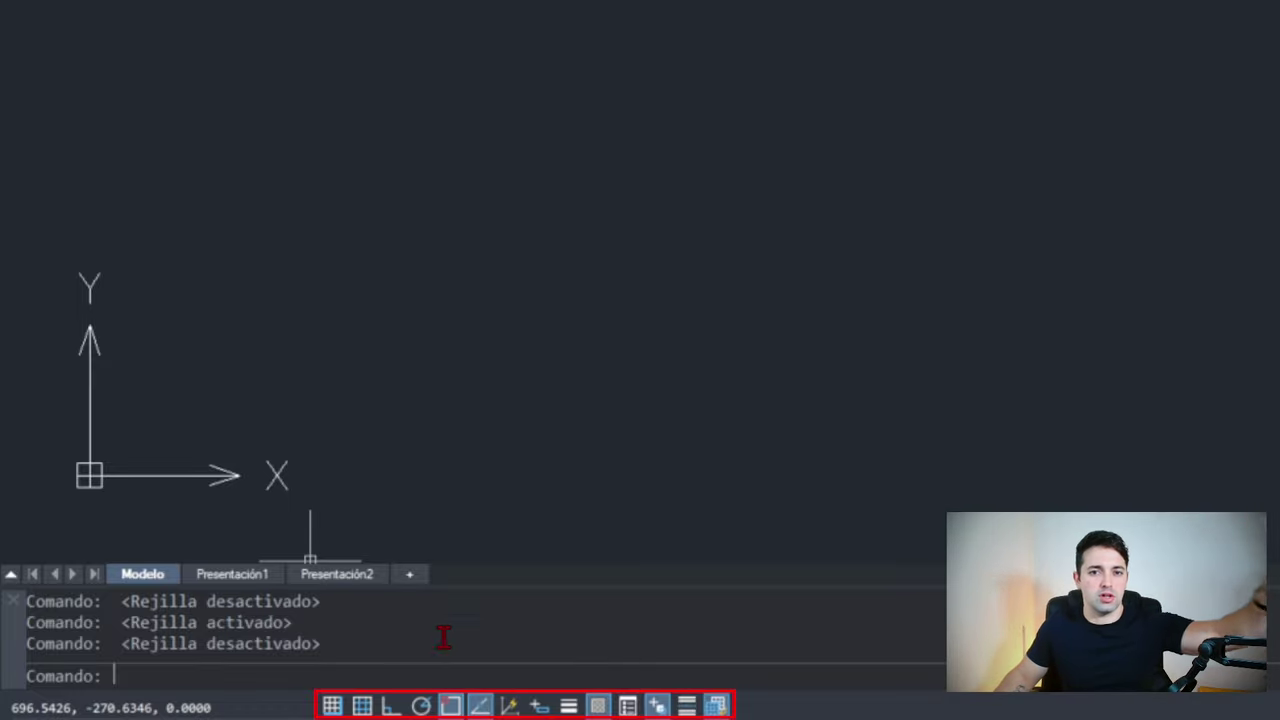
Draw a sloping line, and start a second line from its lower endpoint using object snap
text(l)
key(Return)
click(349, 220)
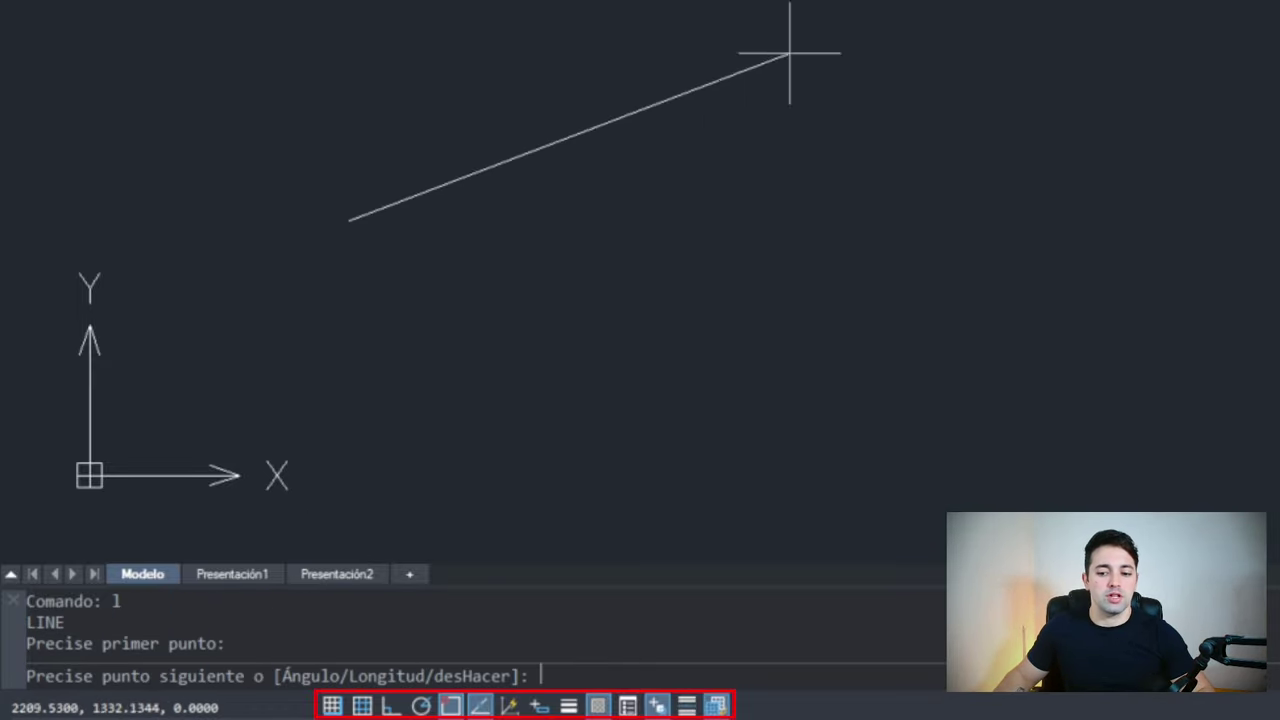
click(934, 14)
key(Return)
text(l)
key(Return)
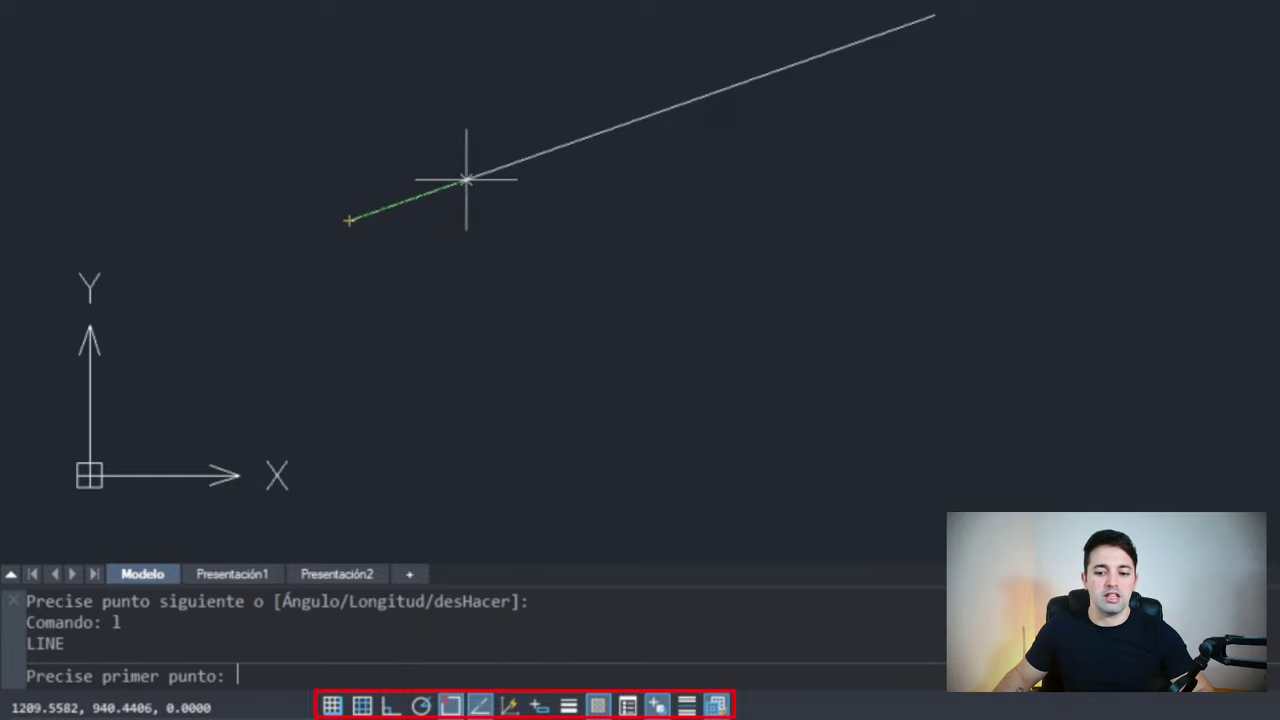
click(349, 220)
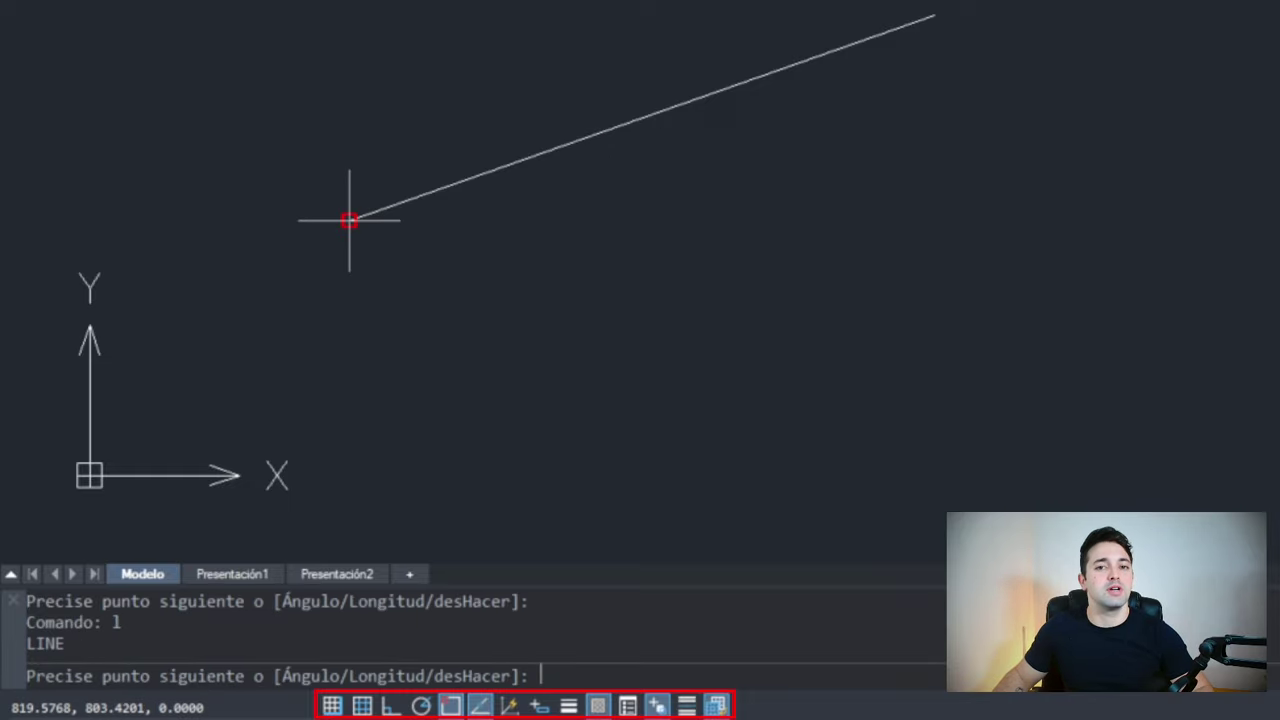
click(775, 355)
key(Escape)
Erase both connected lines from the drawing area
click(746, 47)
click(491, 491)
key(Delete)
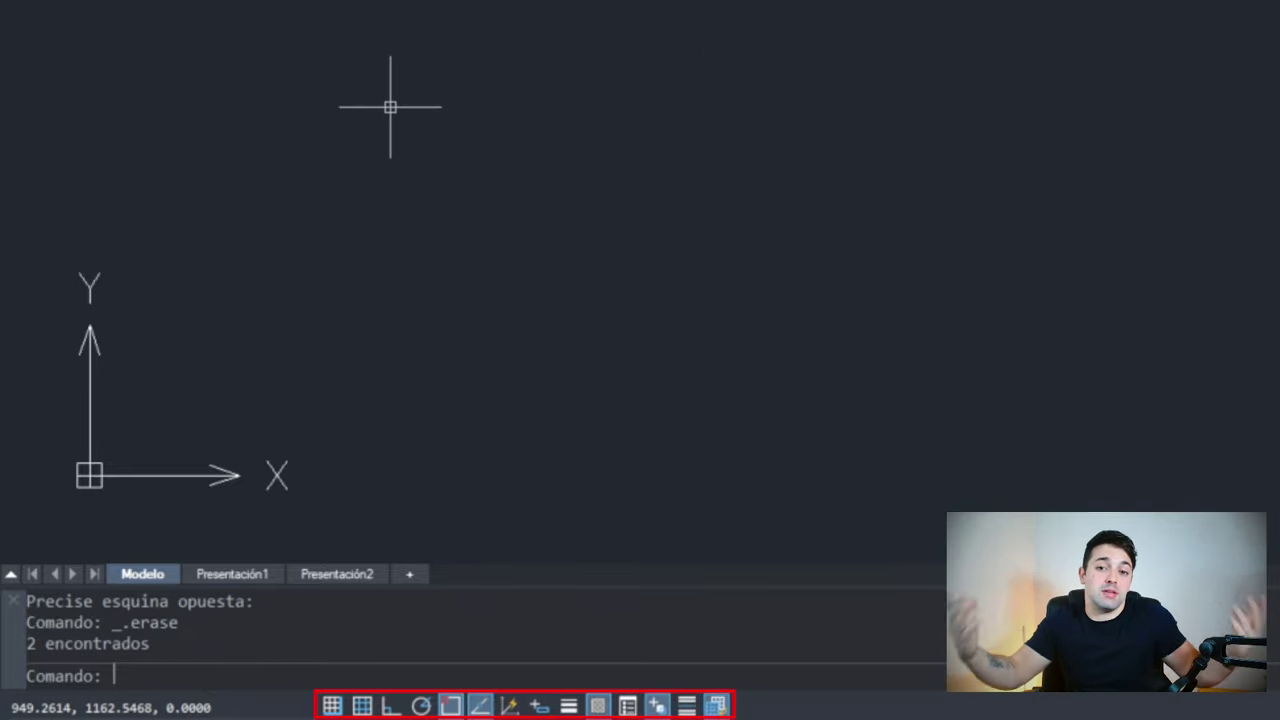
key(Escape)
key(Escape)
key(Escape)
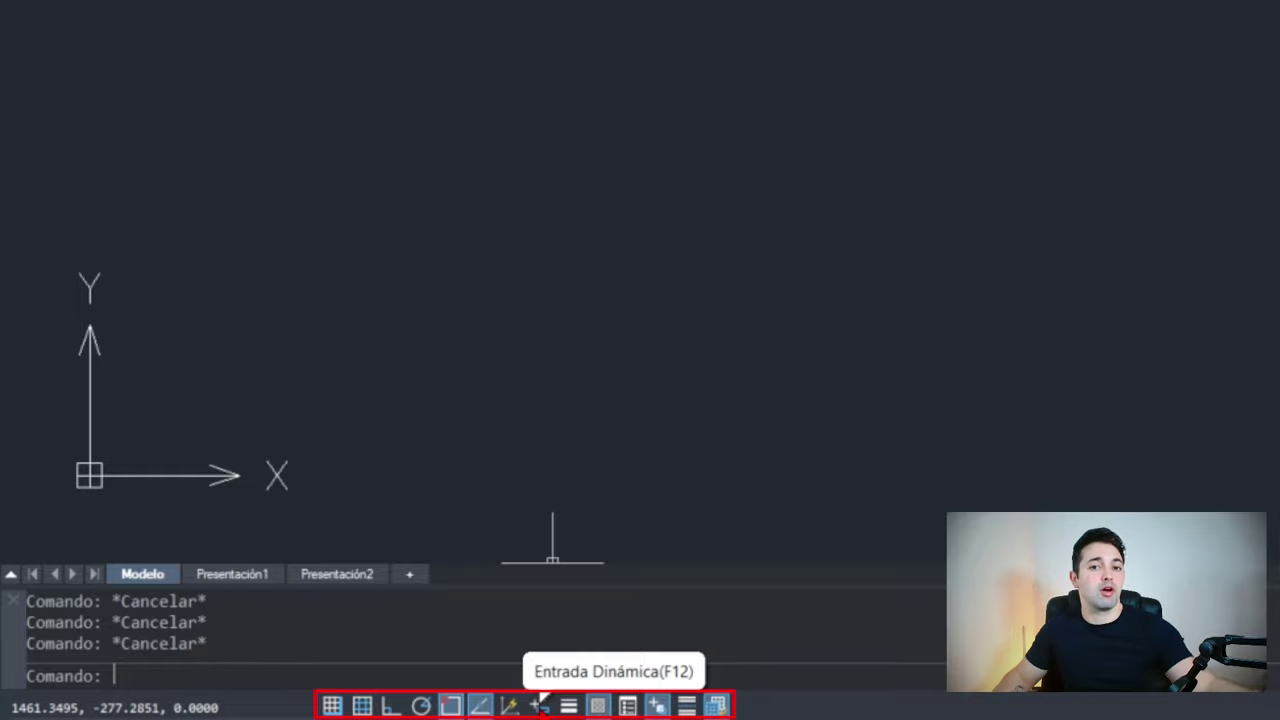
Turn on dynamic input and try calling the line command at the crosshair
click(540, 704)
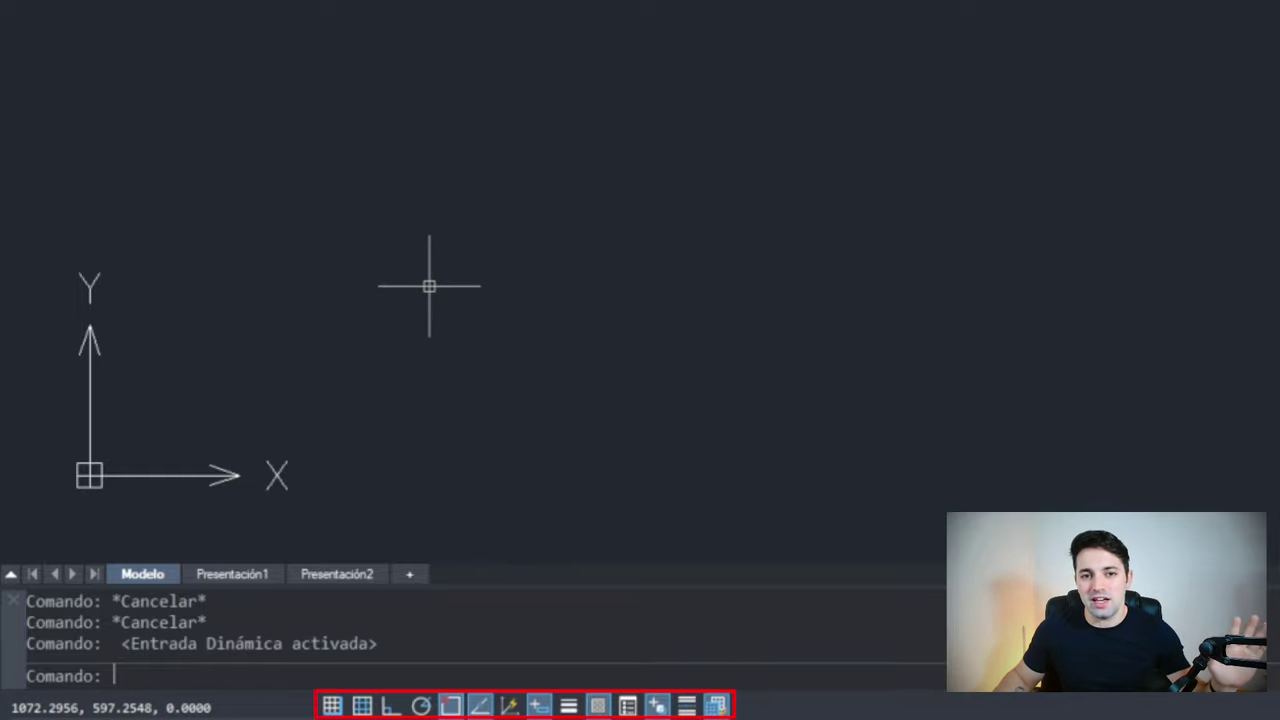
text(l)
key(Escape)
key(Escape)
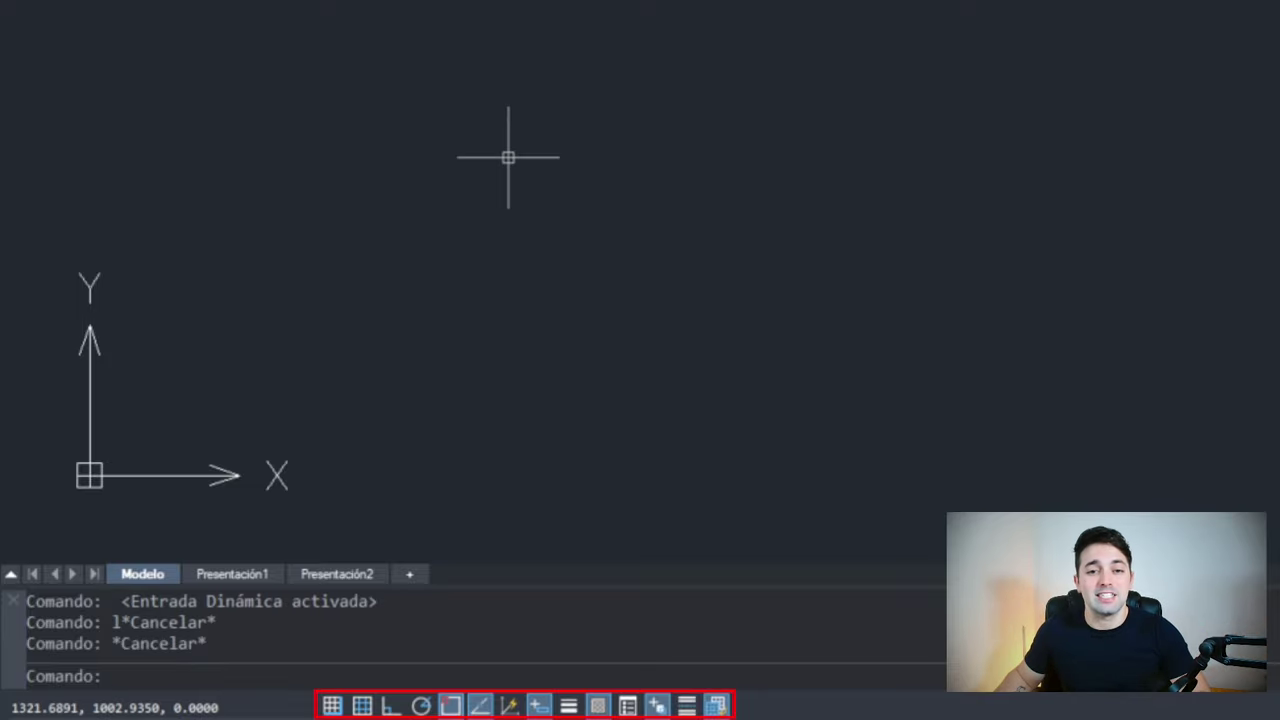
Draw a chain of connected, crossing line segments above the X axis with the LINE command and dynamic input
text(l)
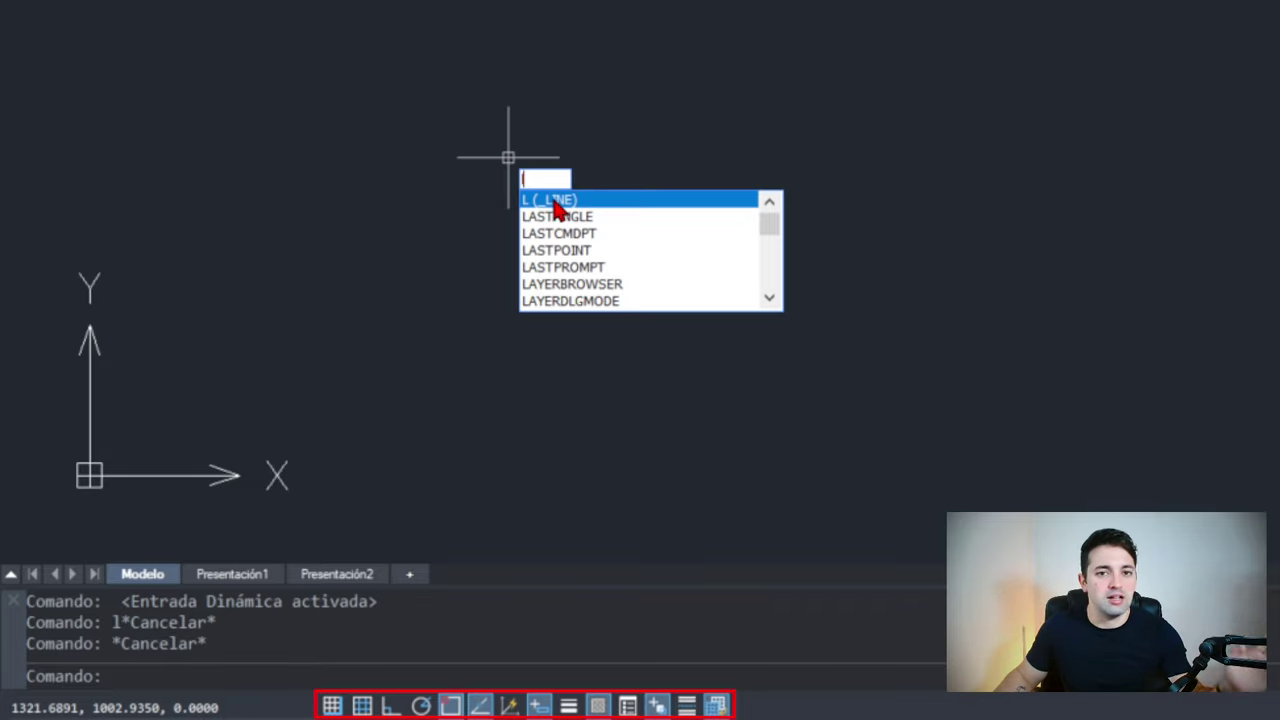
key(Return)
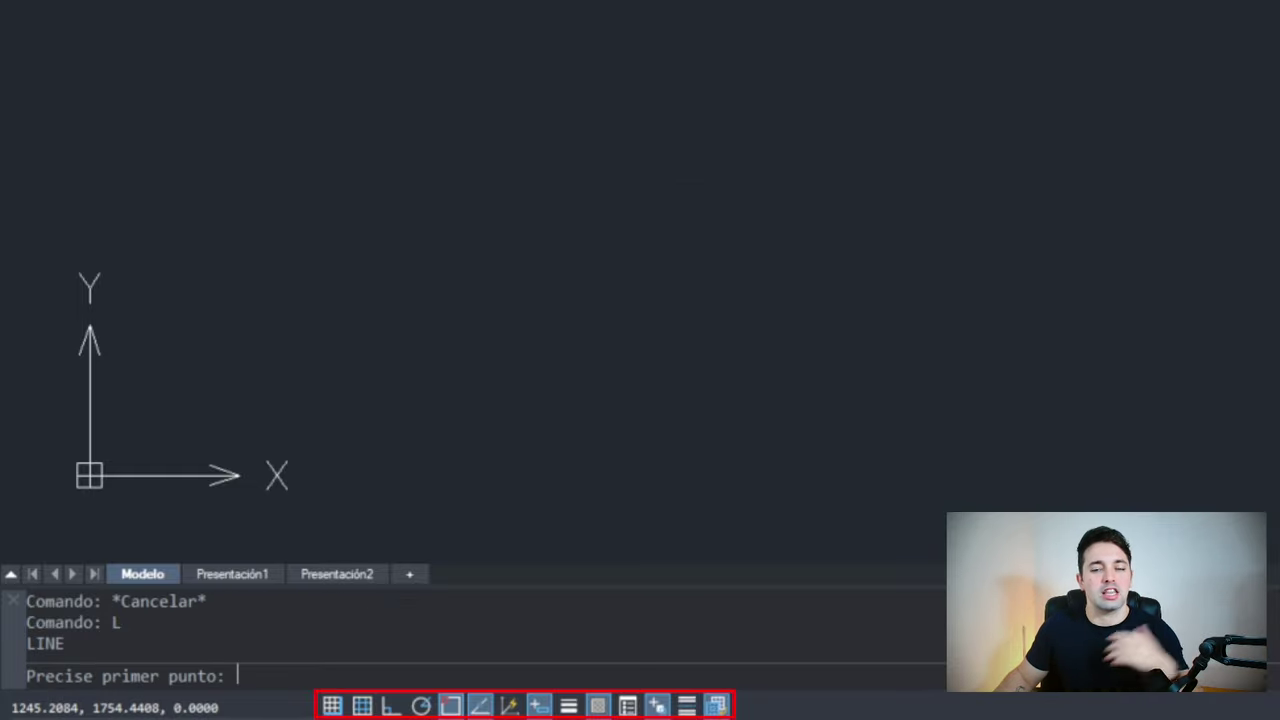
click(380, 145)
click(822, 10)
click(833, 410)
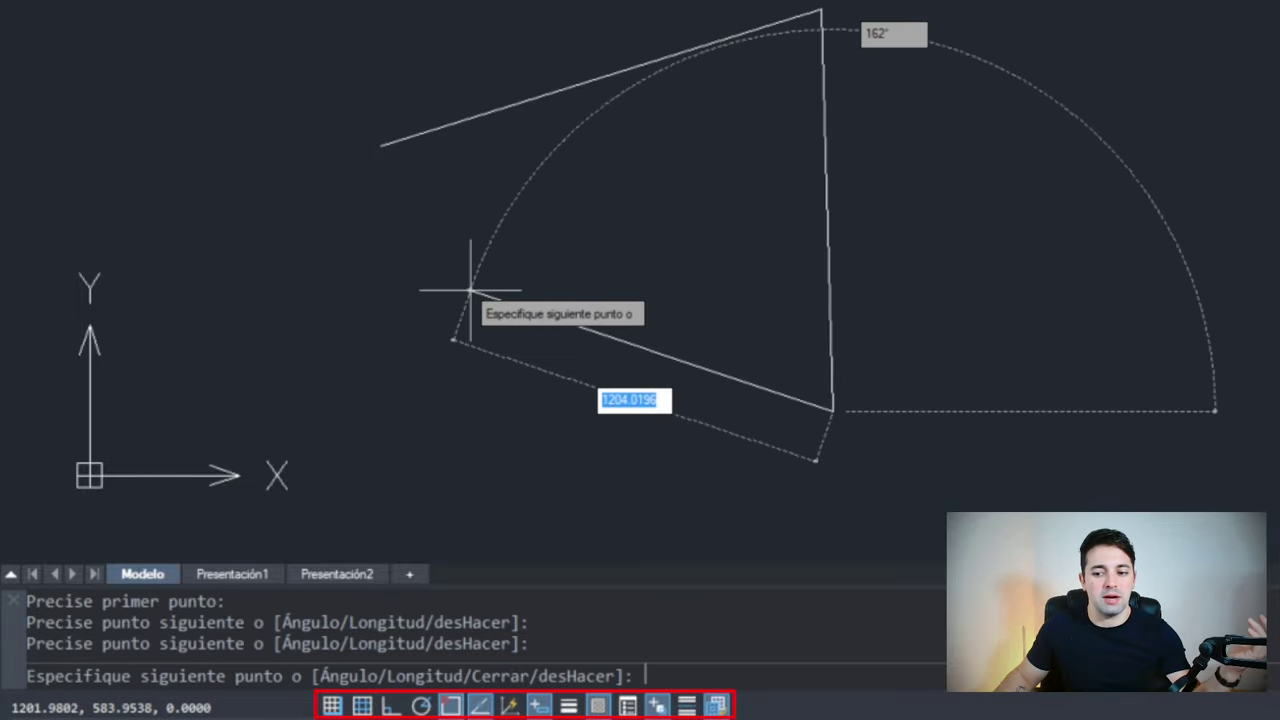
click(470, 282)
click(520, 1)
click(888, 8)
click(937, 137)
click(628, 301)
click(308, 165)
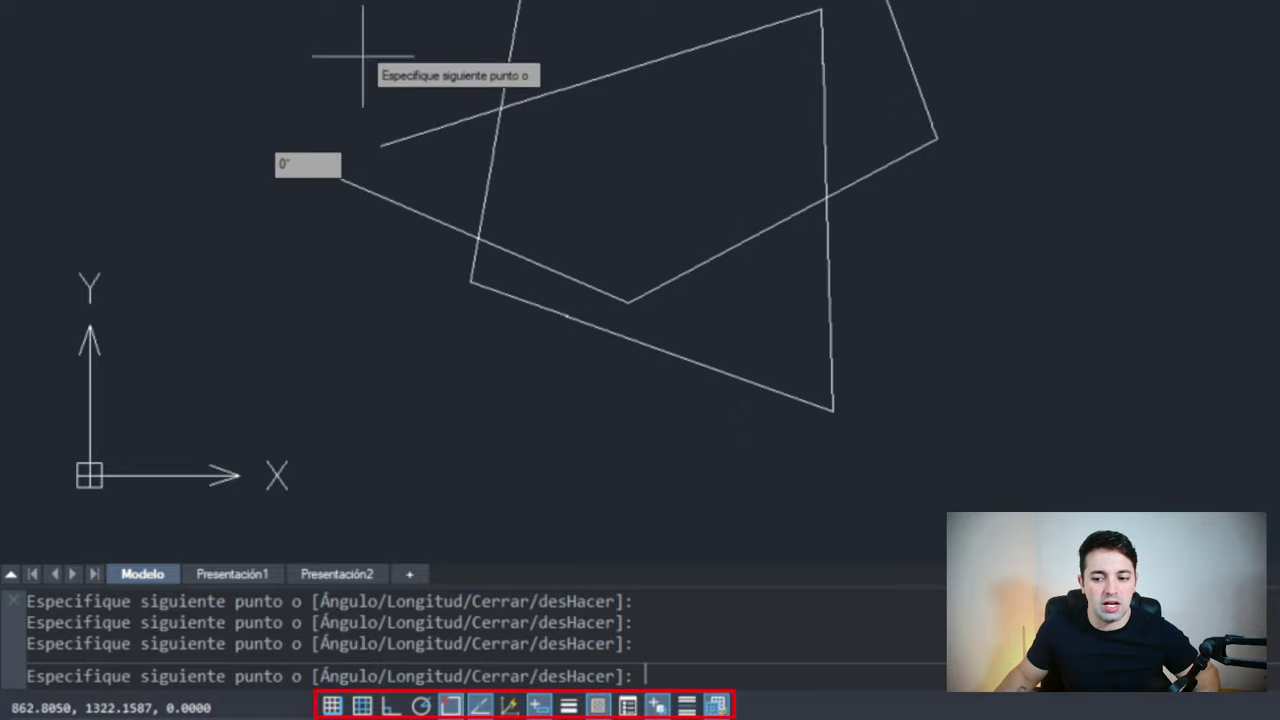
key(Return)
Erase all of the crossing line segments
click(640, 2)
click(625, 270)
click(286, 420)
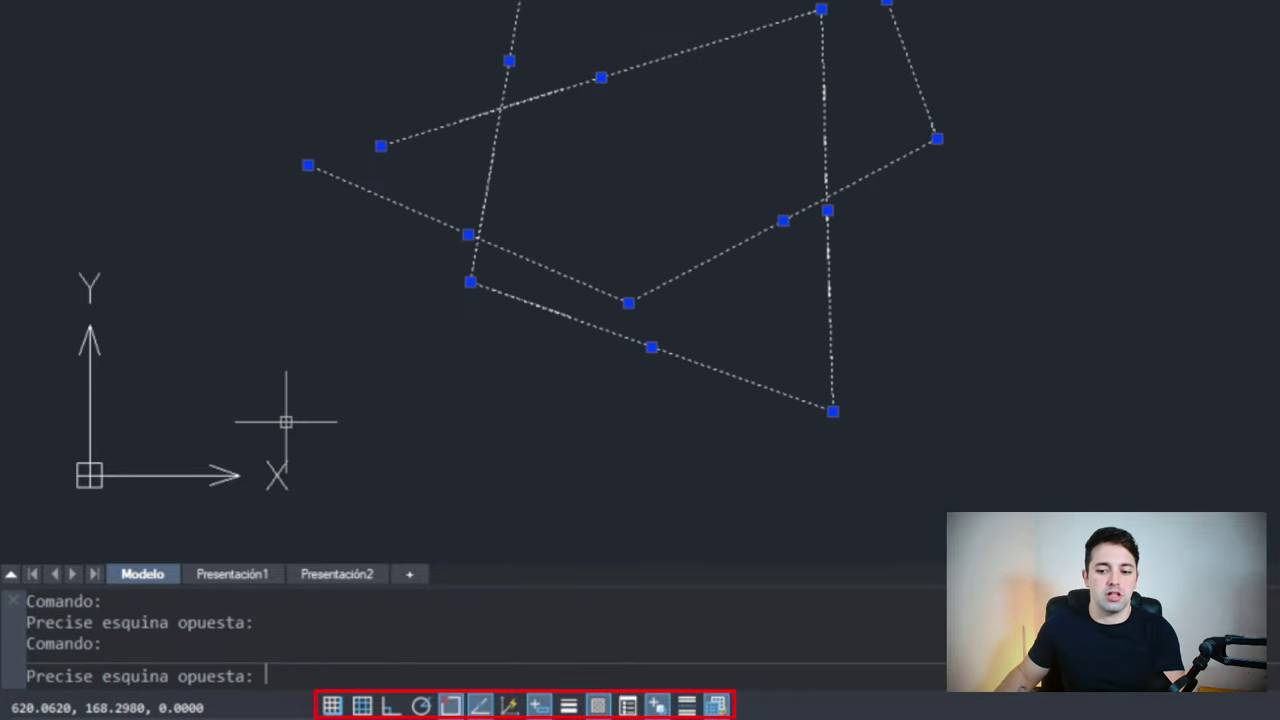
key(Delete)
scroll(595, 244, down, 5)
key(Escape)
key(Escape)
key(Escape)
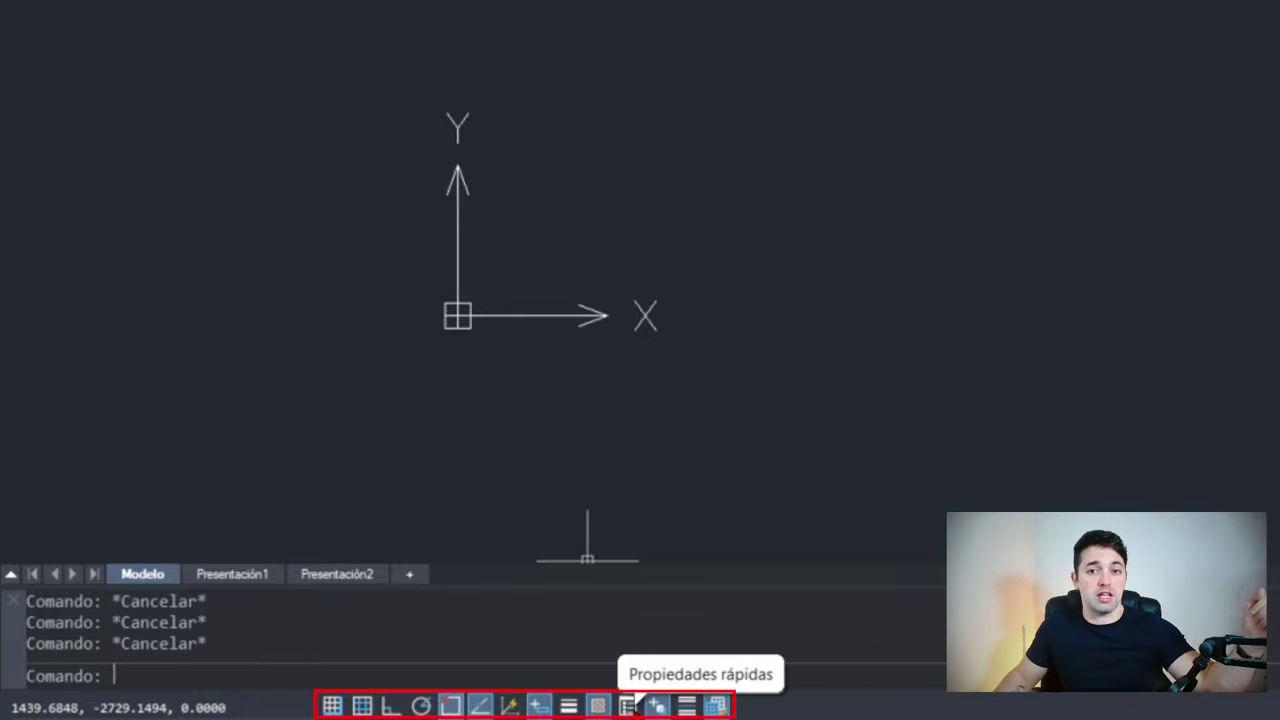
Turn the symmetric drawing mode on and back off
click(688, 705)
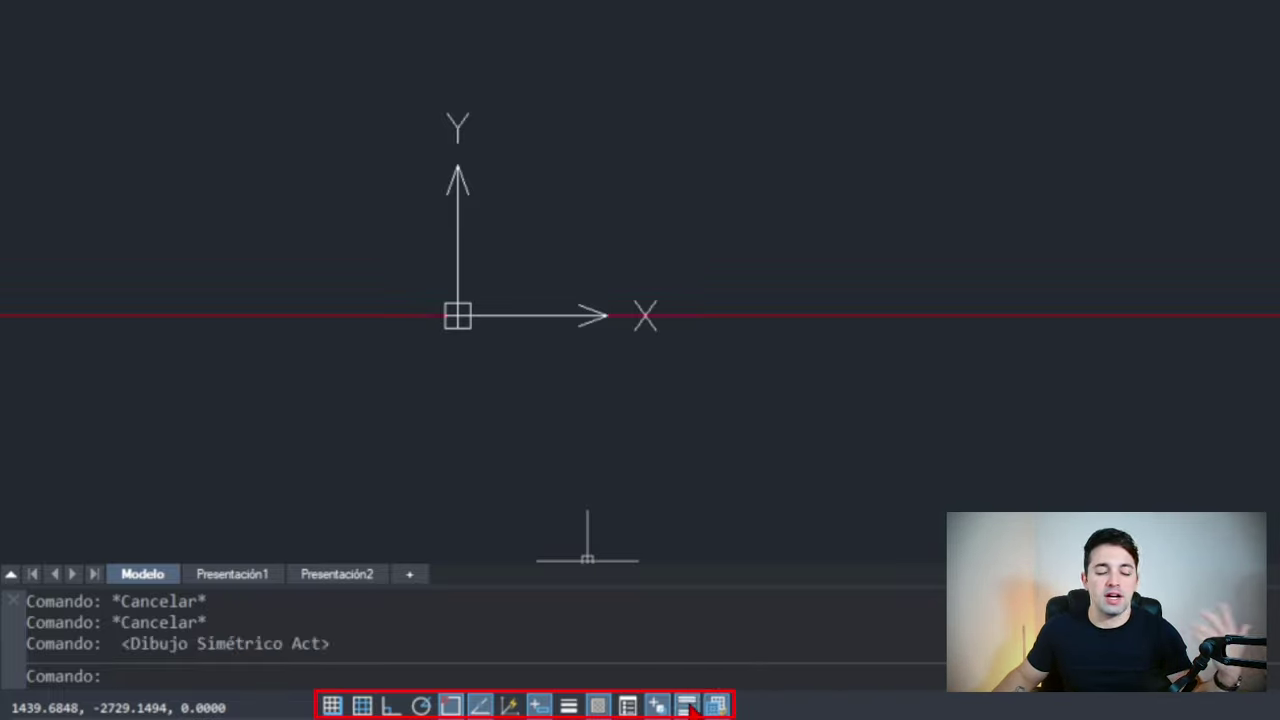
click(689, 706)
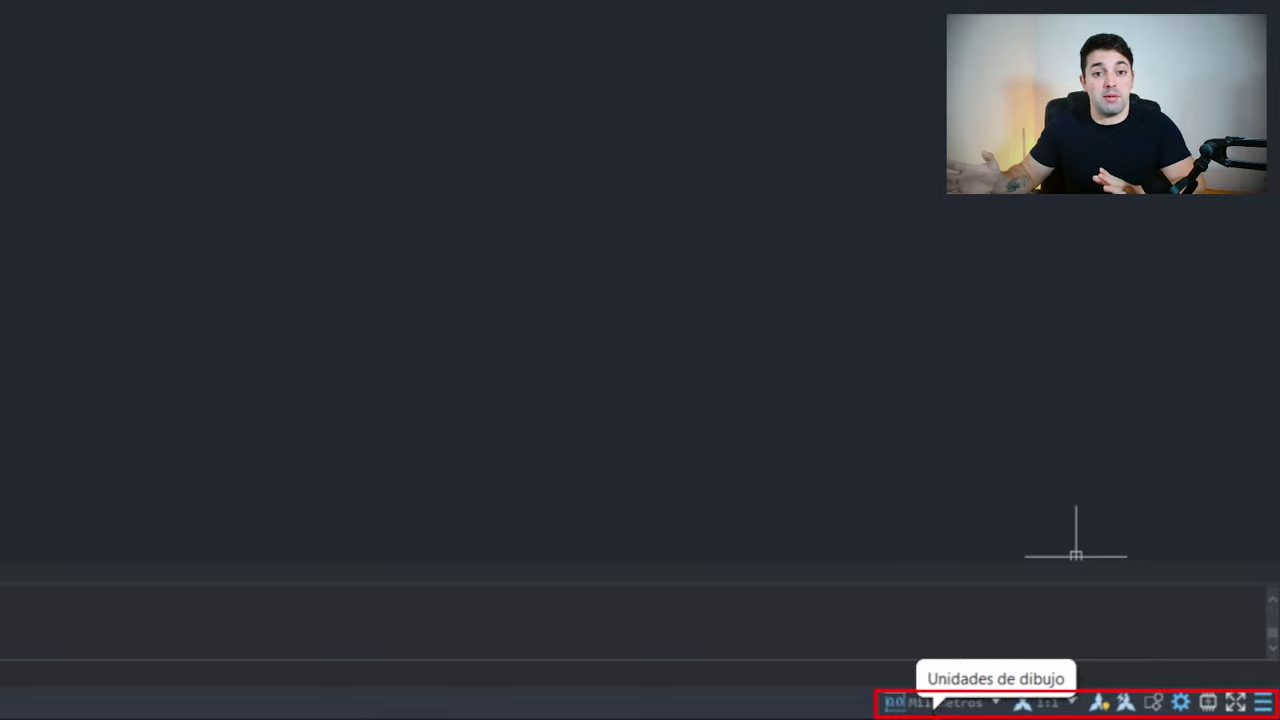
Set the drawing units to Metros, and review the annotation scales and status bar options
click(938, 703)
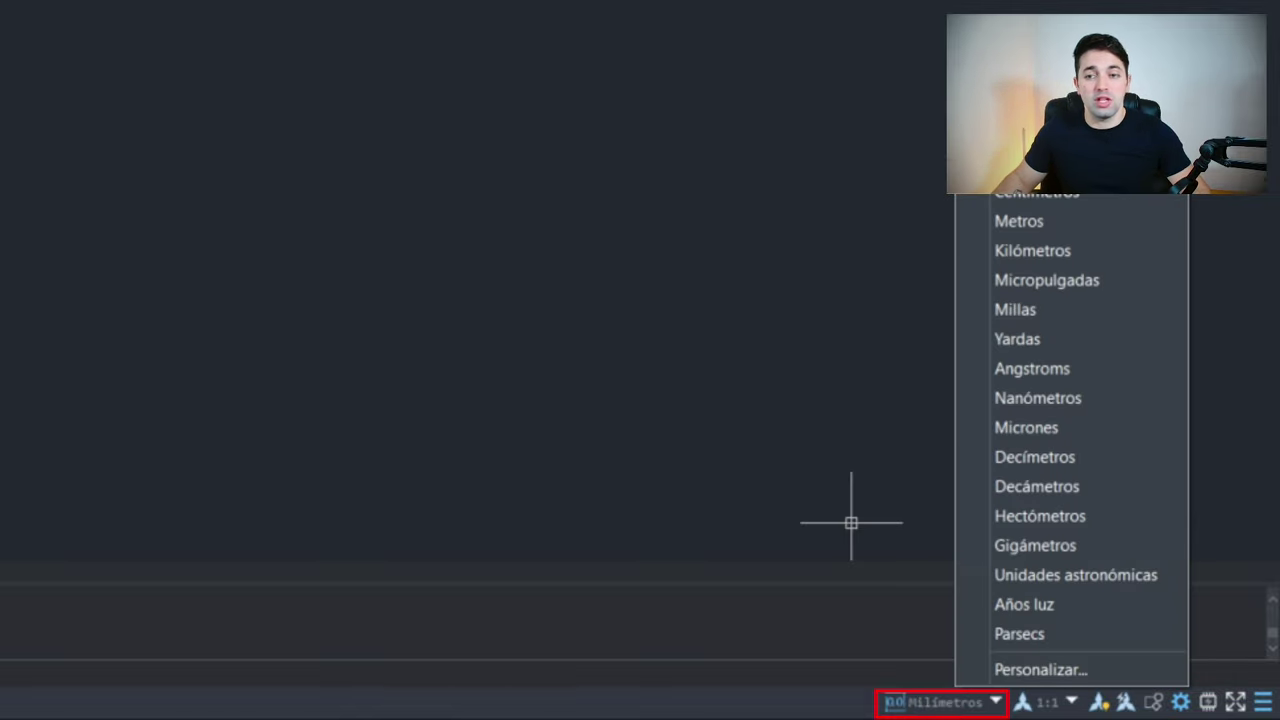
click(1040, 222)
click(1045, 702)
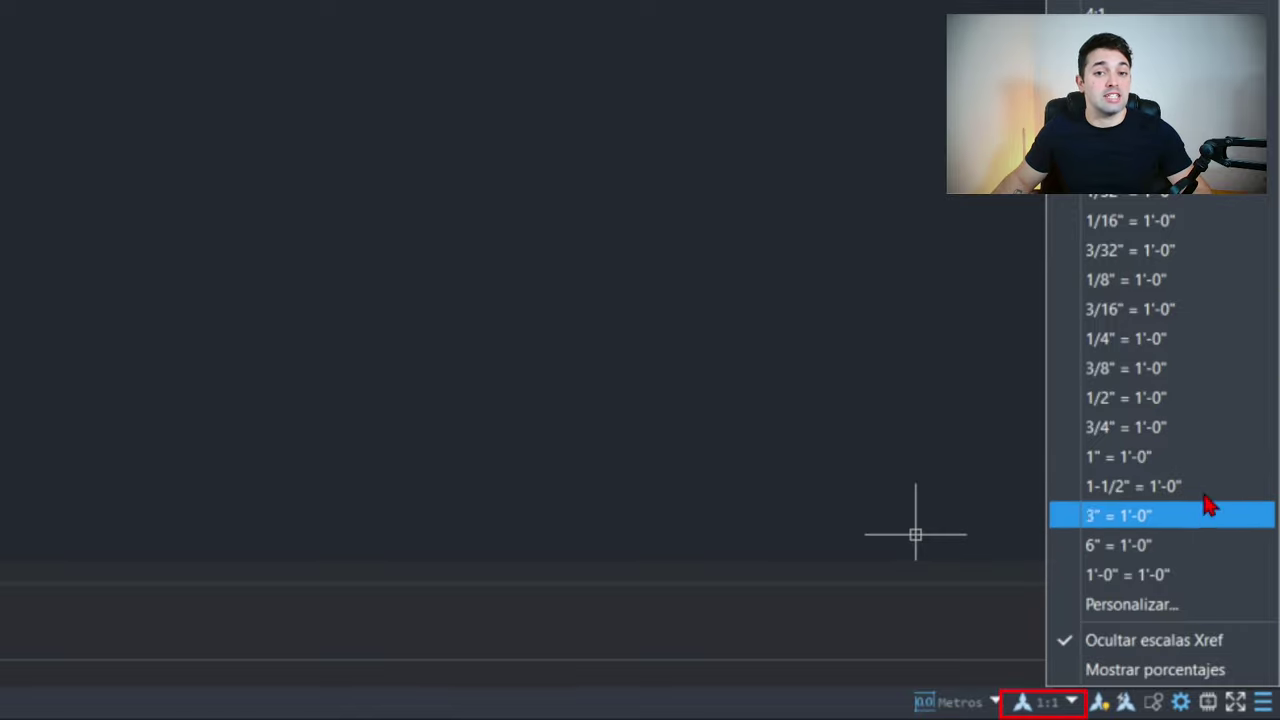
click(1000, 340)
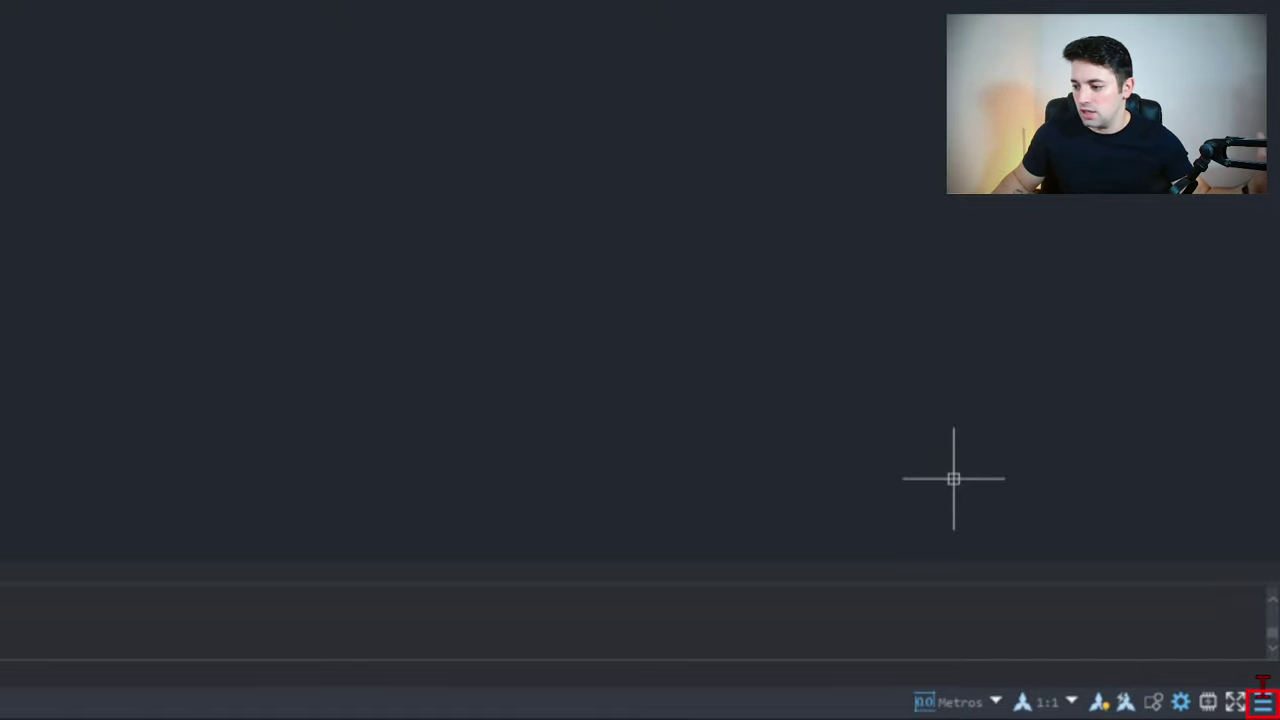
click(1263, 702)
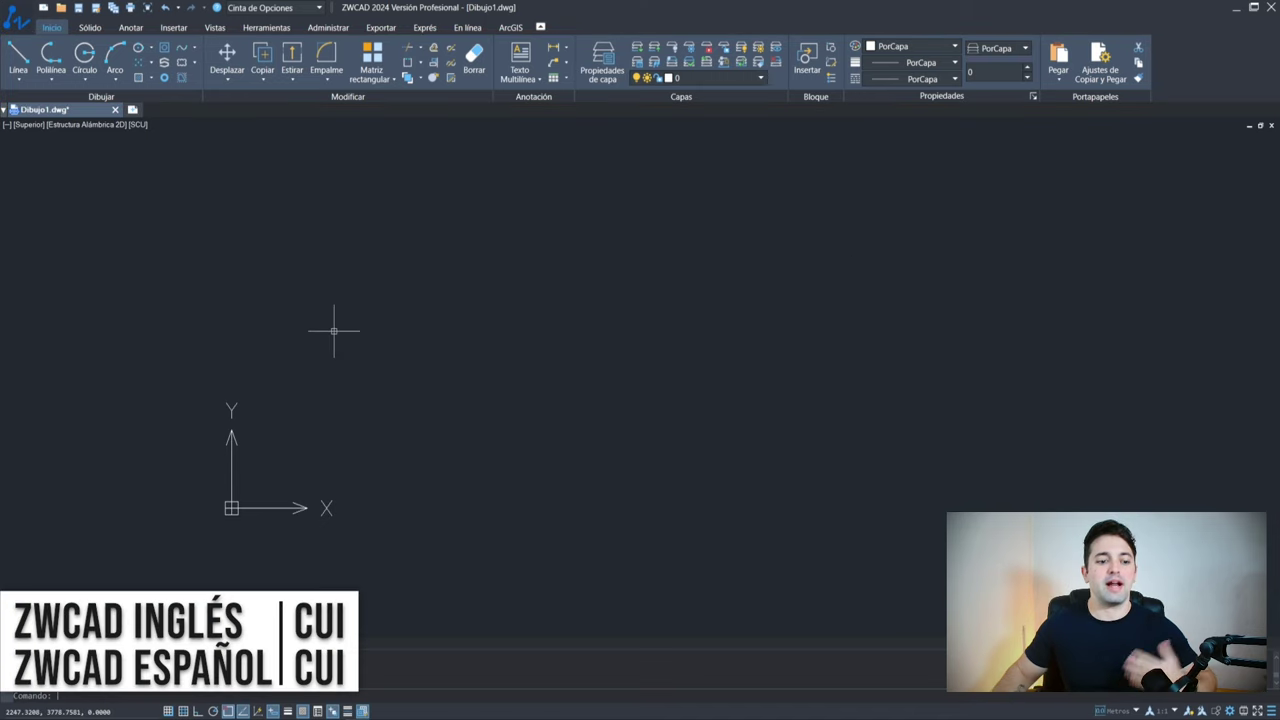
Open the user interface customization with the CUI command and expand Barra de Acceso Rápido 1 to show its commands
text(cui)
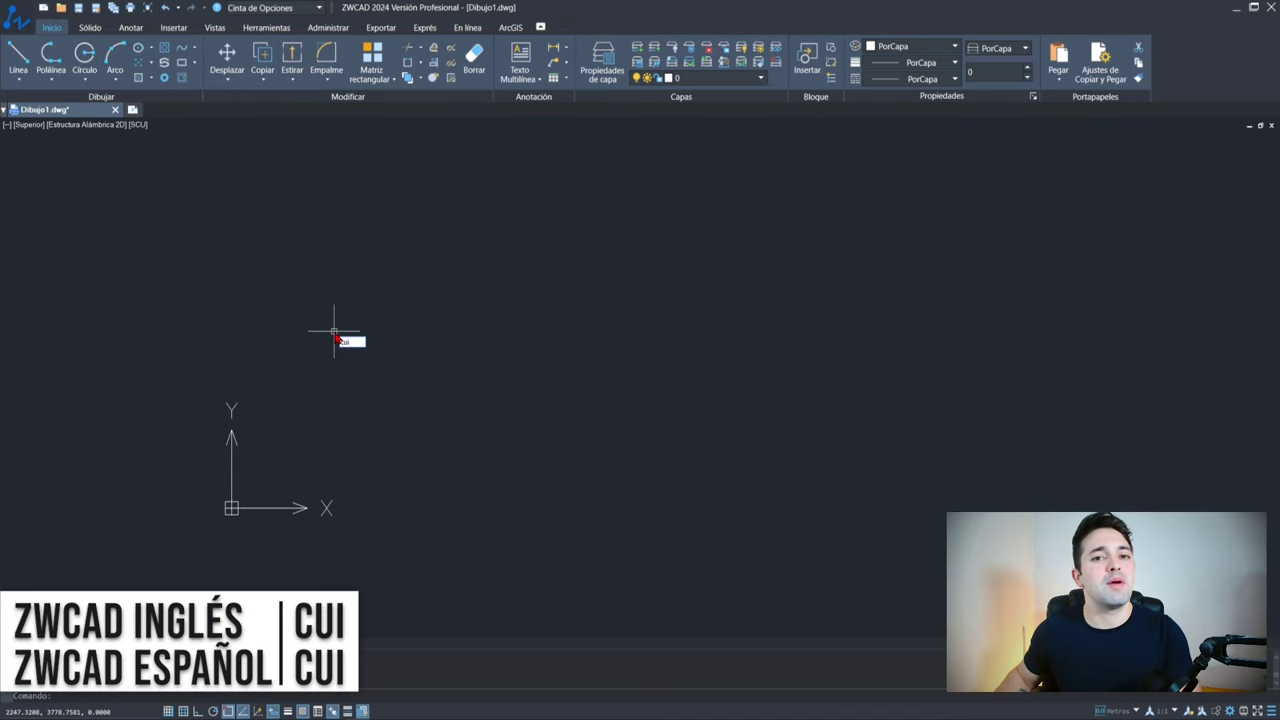
key(Return)
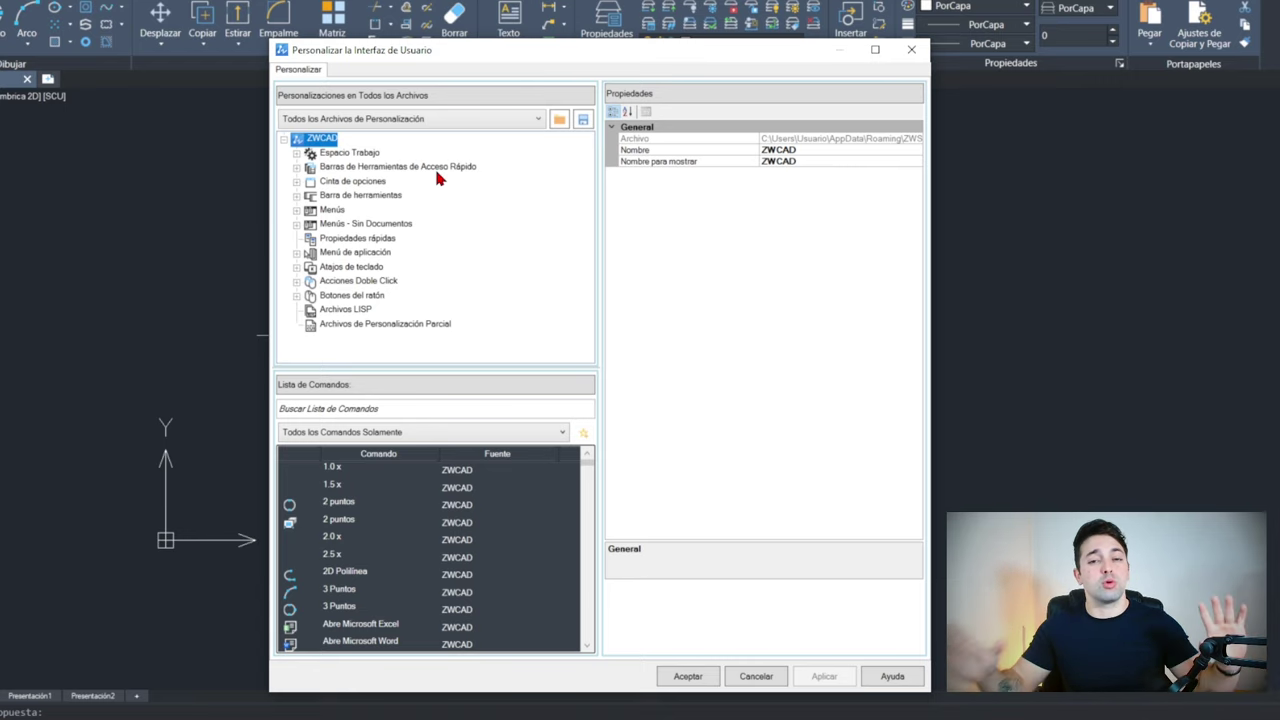
click(434, 166)
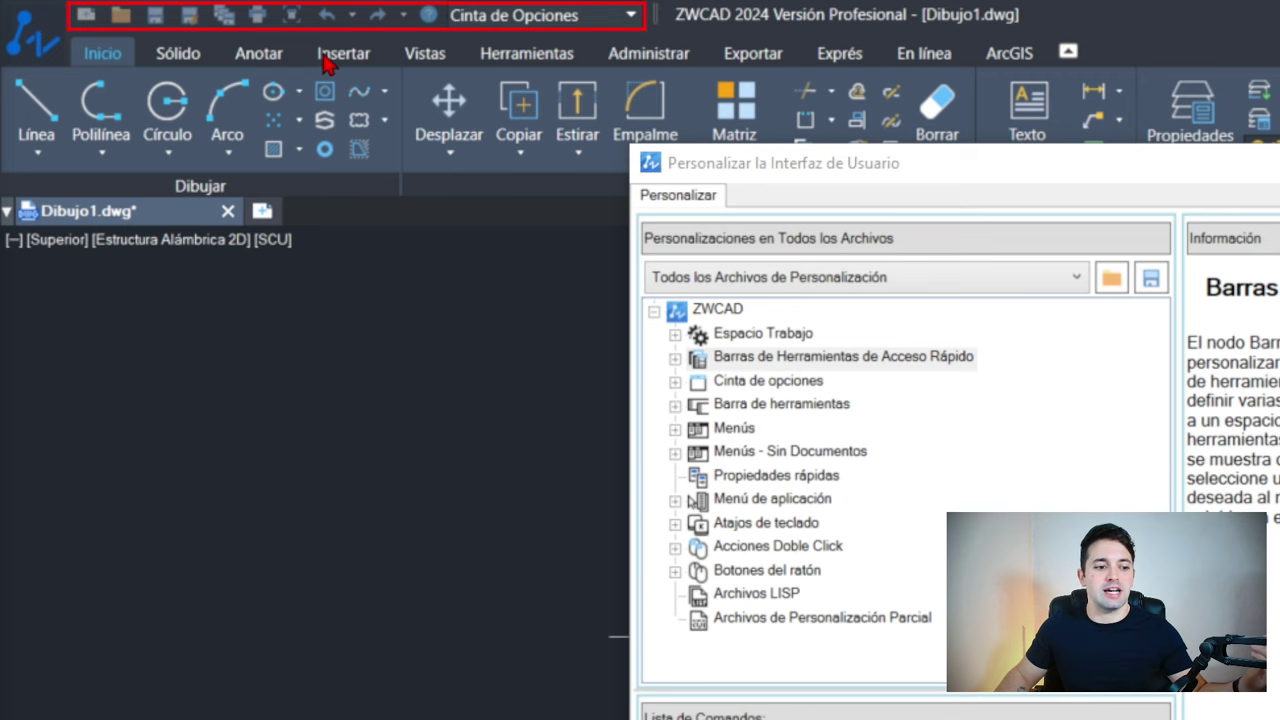
click(675, 357)
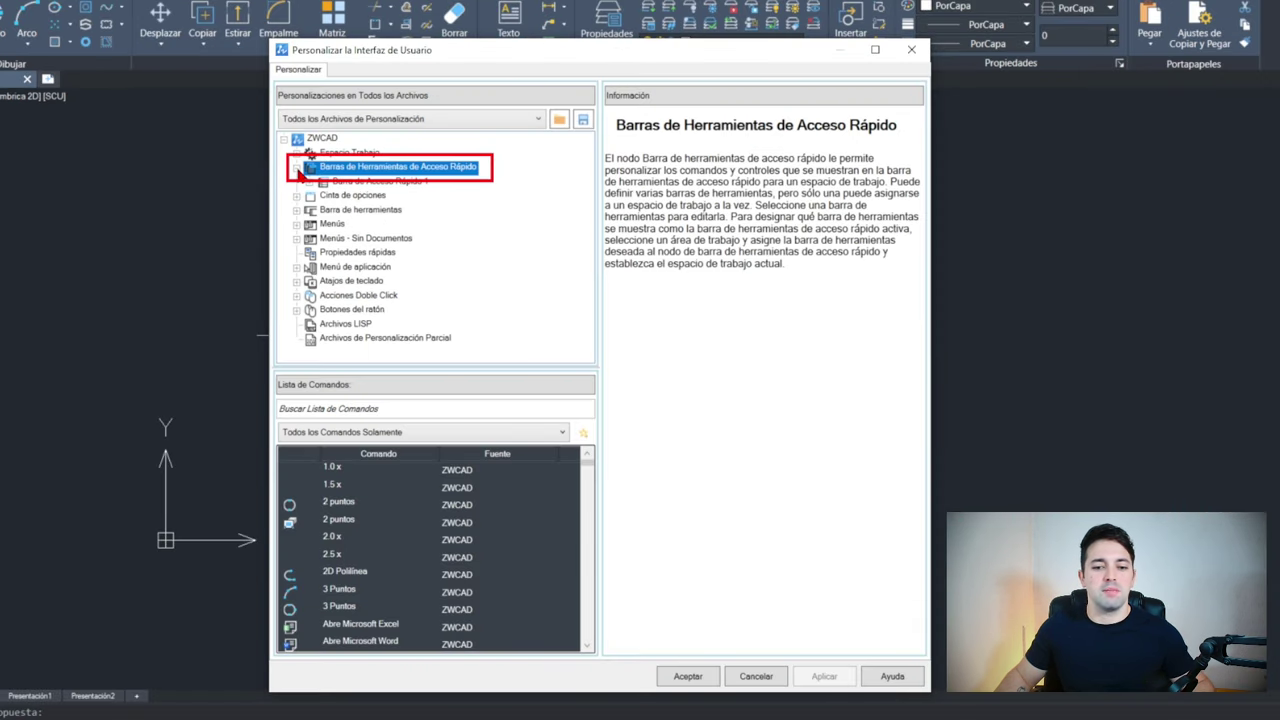
click(310, 182)
click(360, 181)
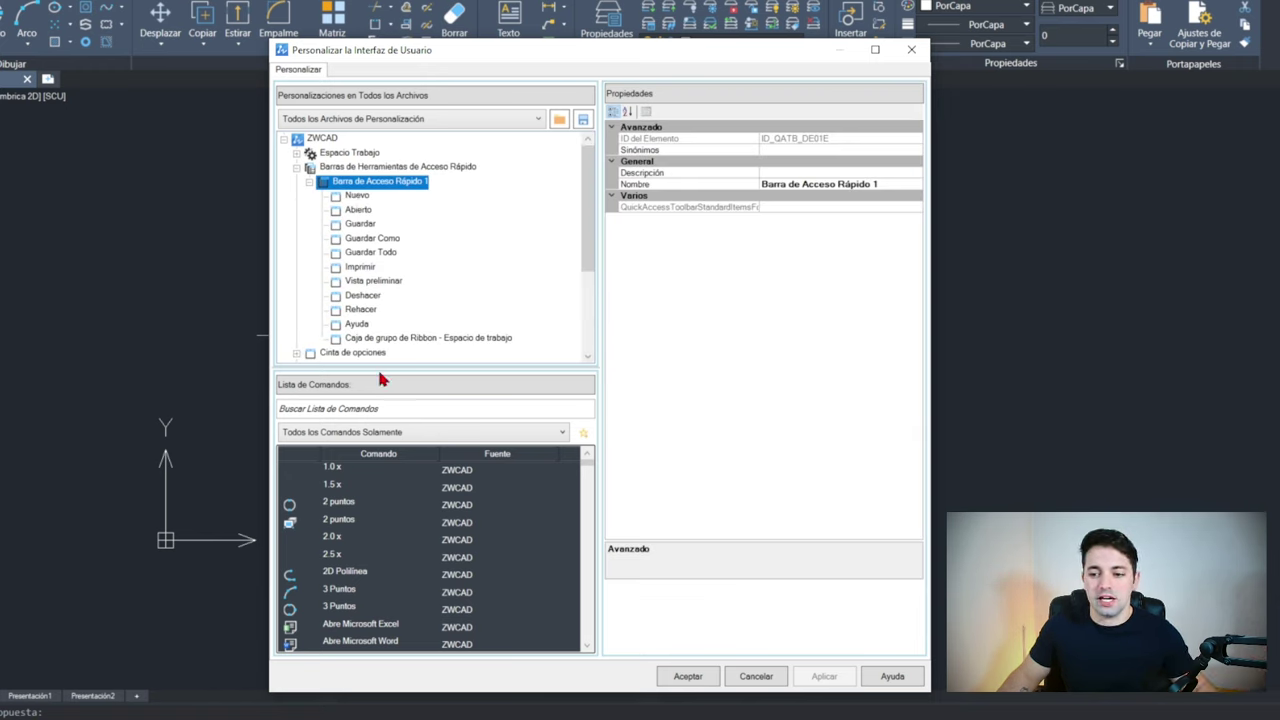
Find the Línea command by searching for "linea" and add it above Nuevo in Barra de Acceso Rápido 1
click(341, 411)
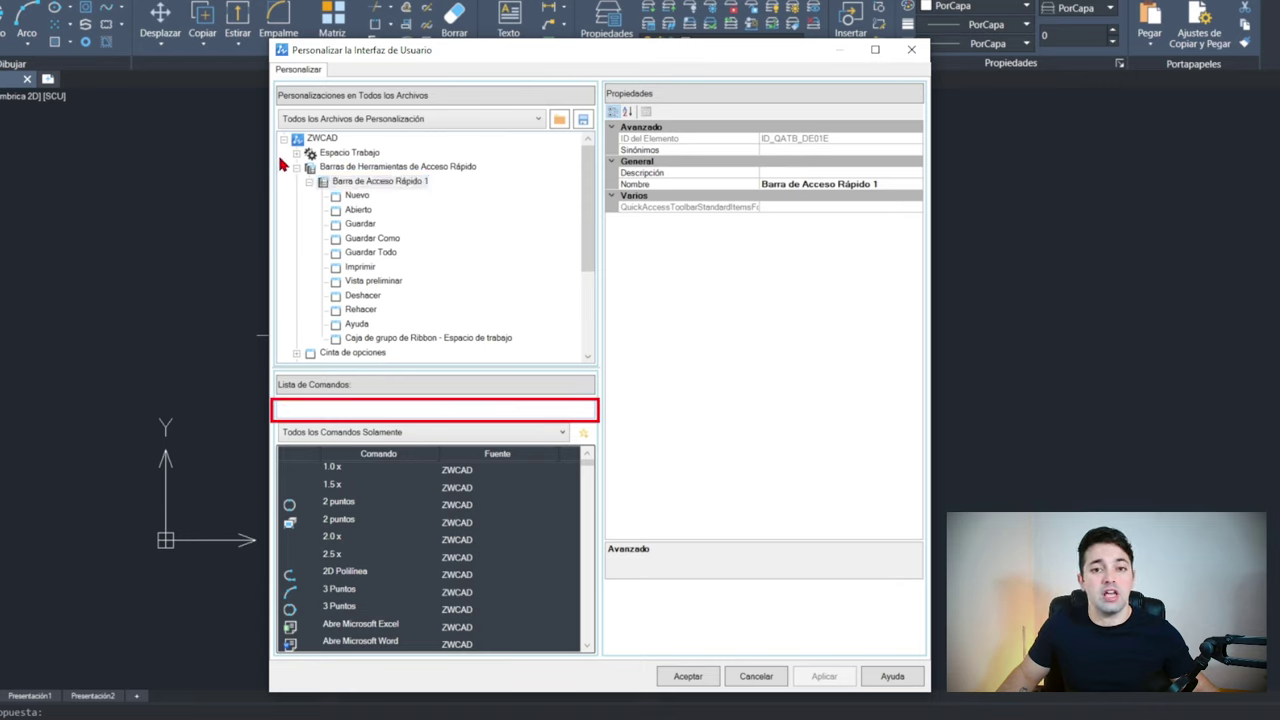
text(linea)
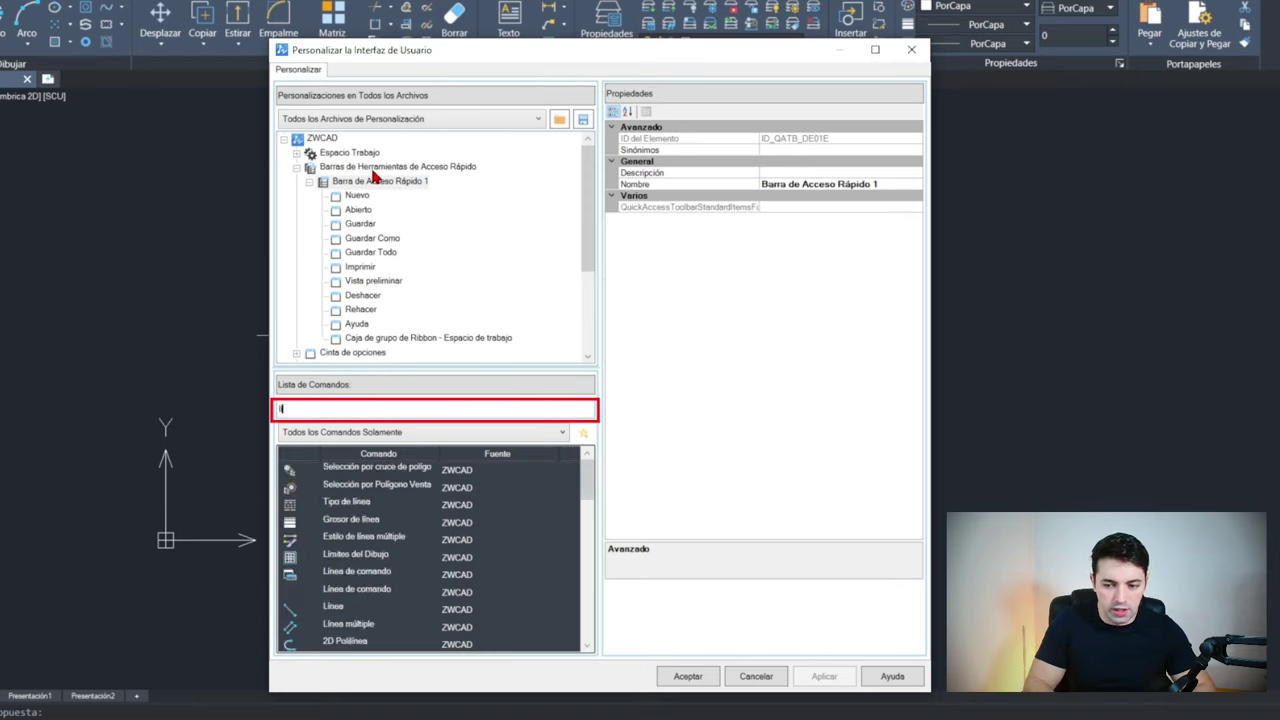
click(318, 560)
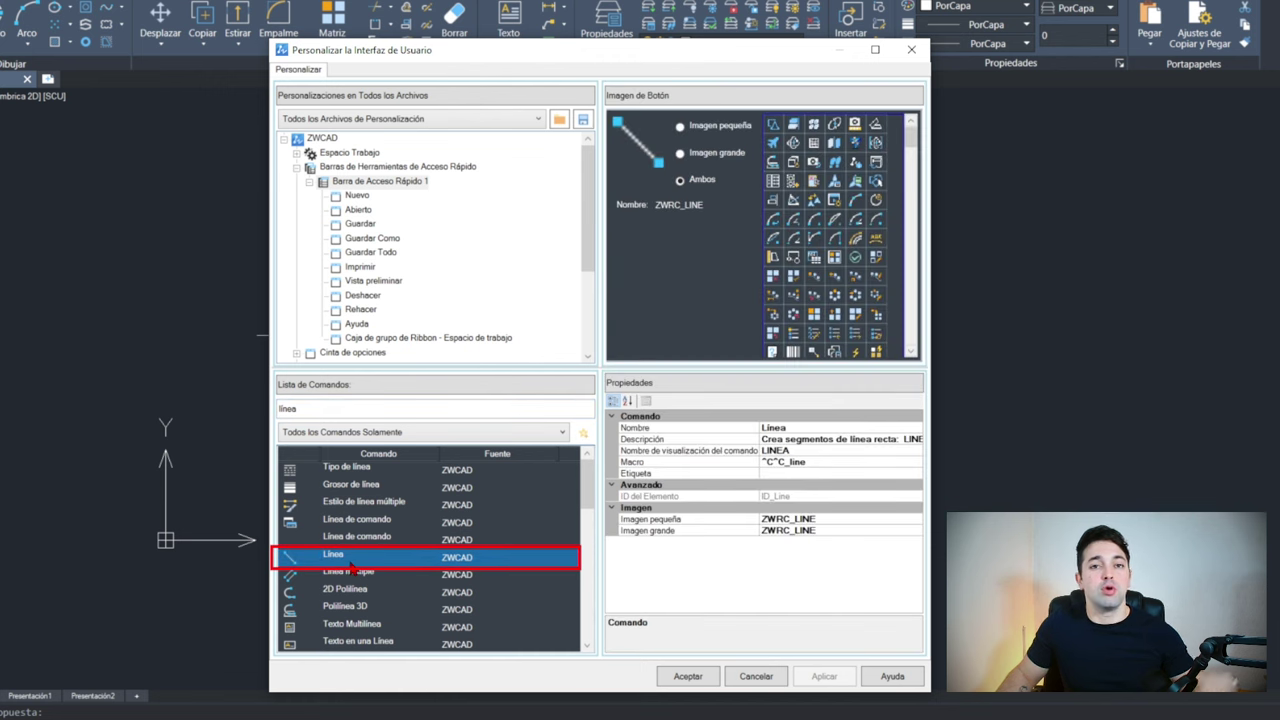
drag(356, 562, 358, 186)
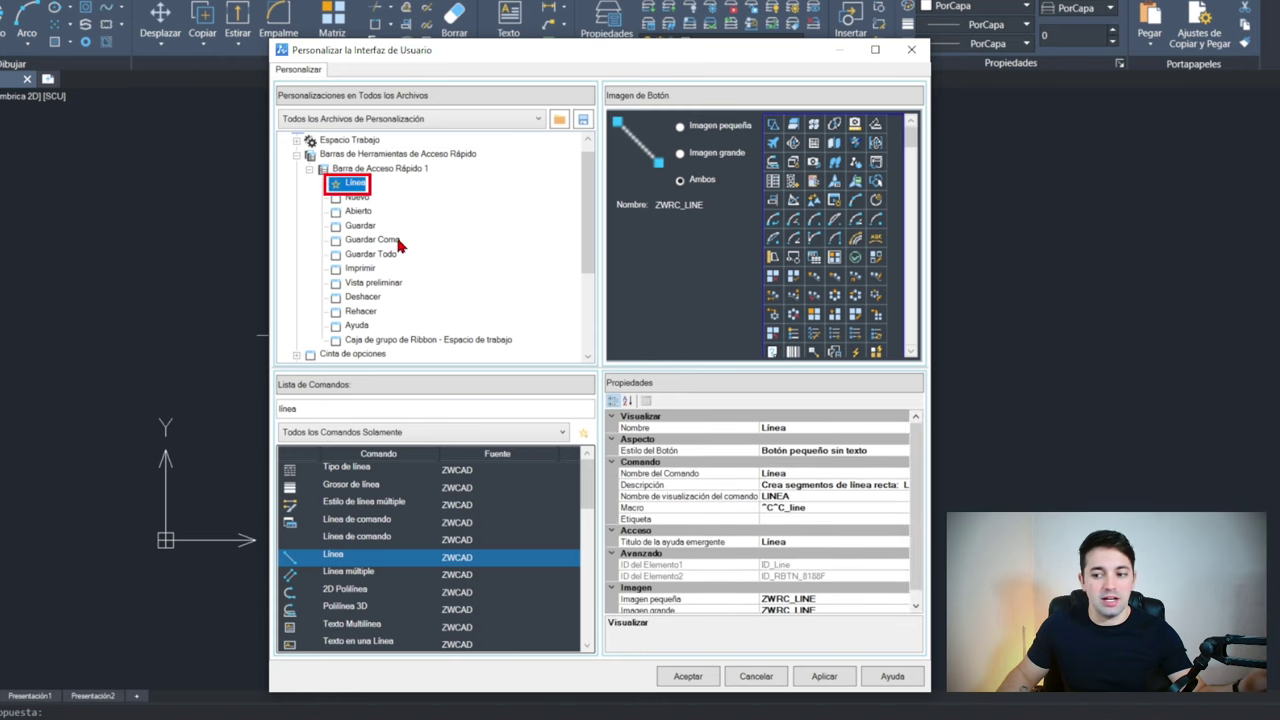
Apply the quick access toolbar customization and close the interface editor with the changes accepted
click(824, 678)
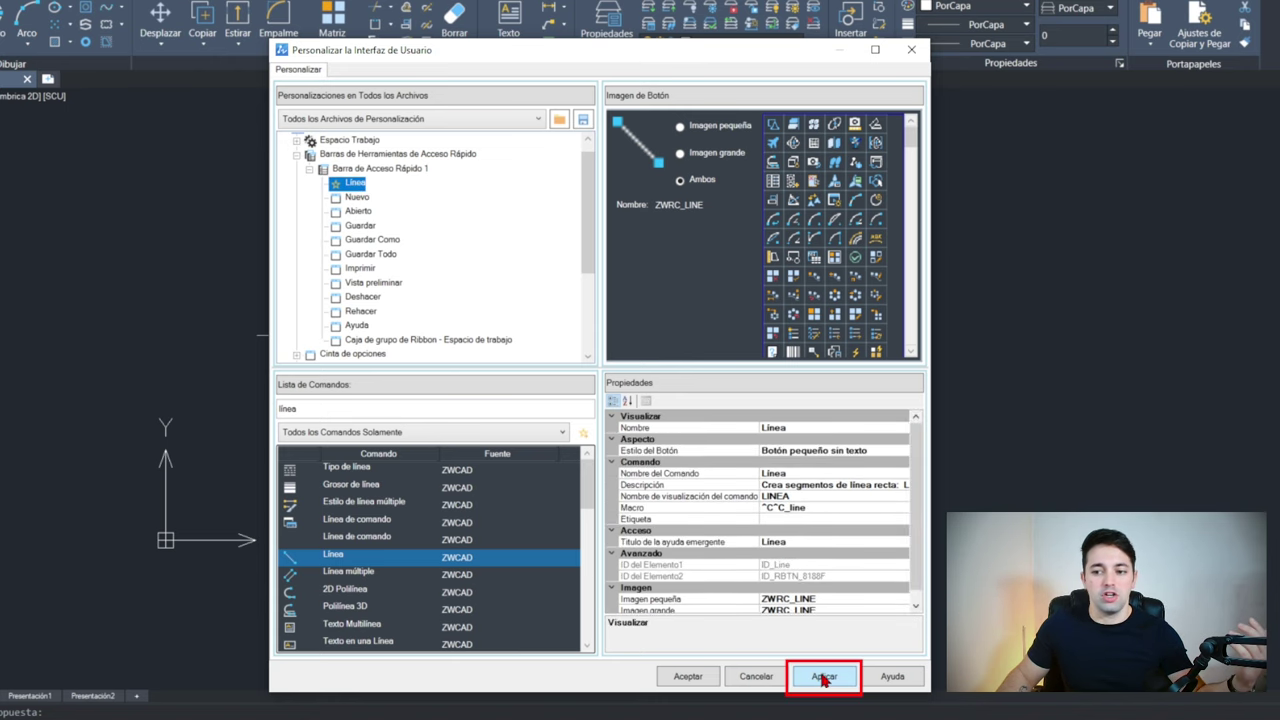
click(687, 678)
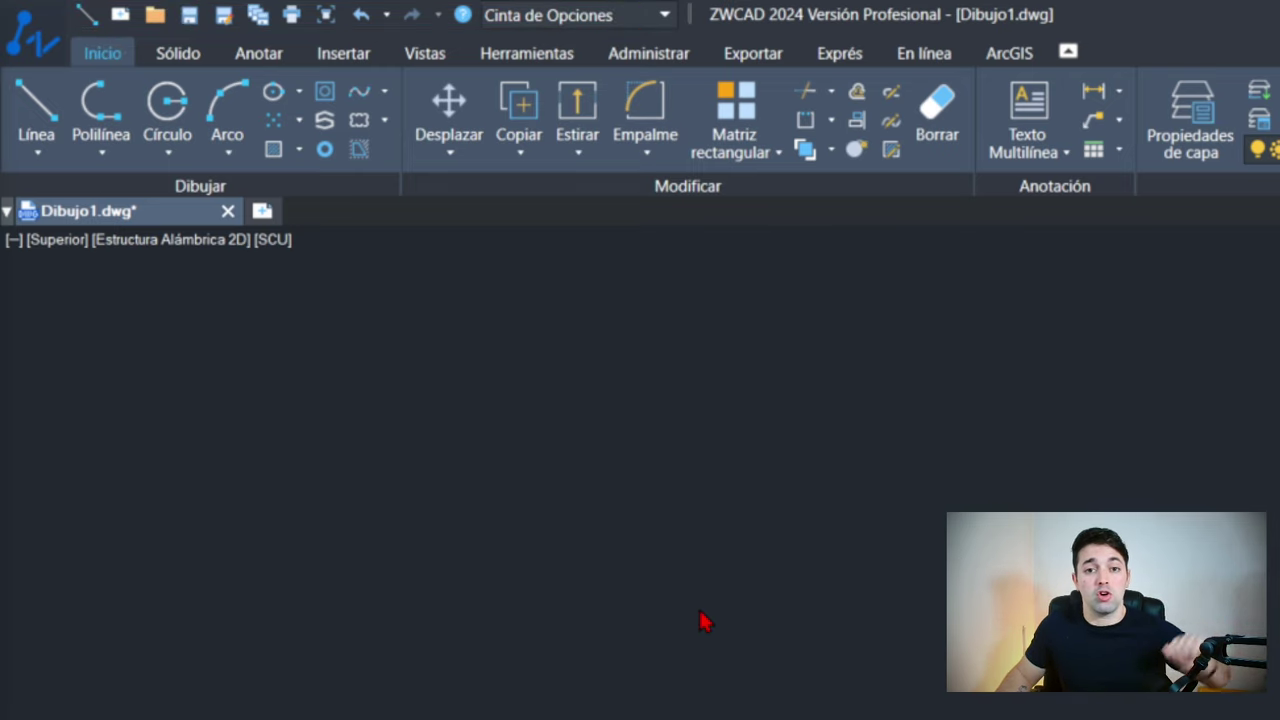
Reopen the interface customization with the CUI command, delete Línea from Barra de Acceso Rápido 1 and apply the change
text(cui)
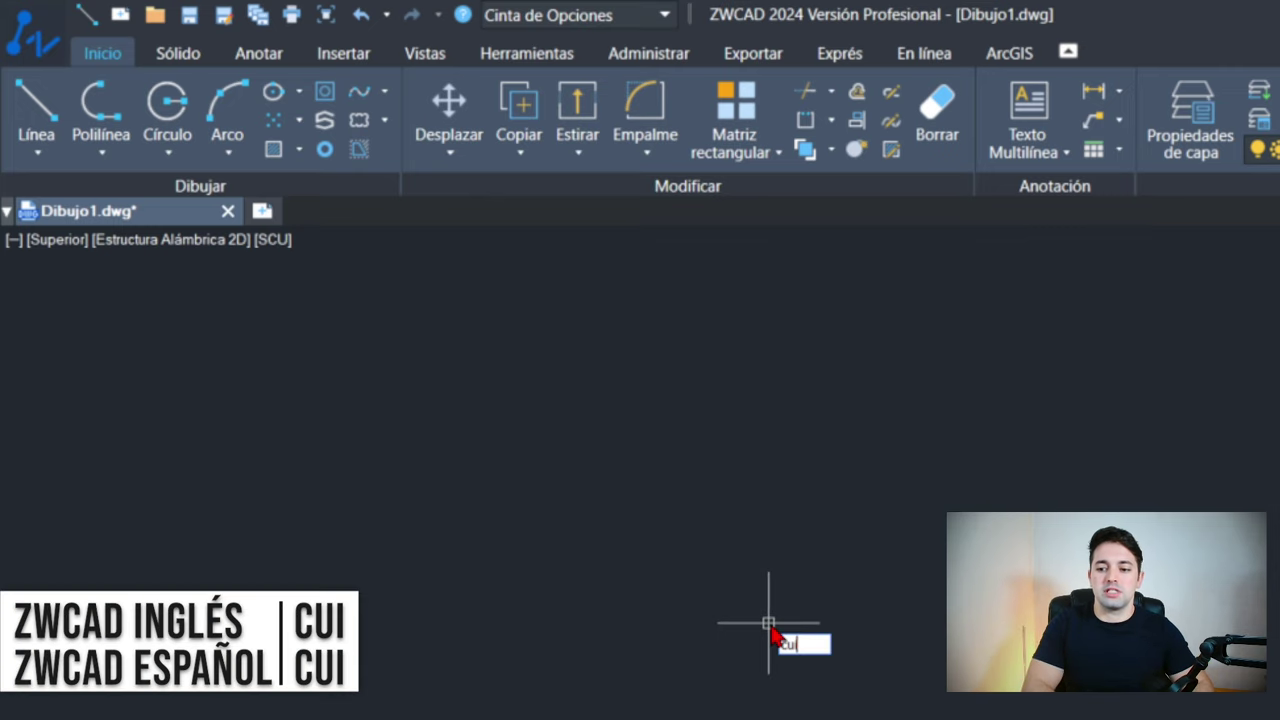
key(Return)
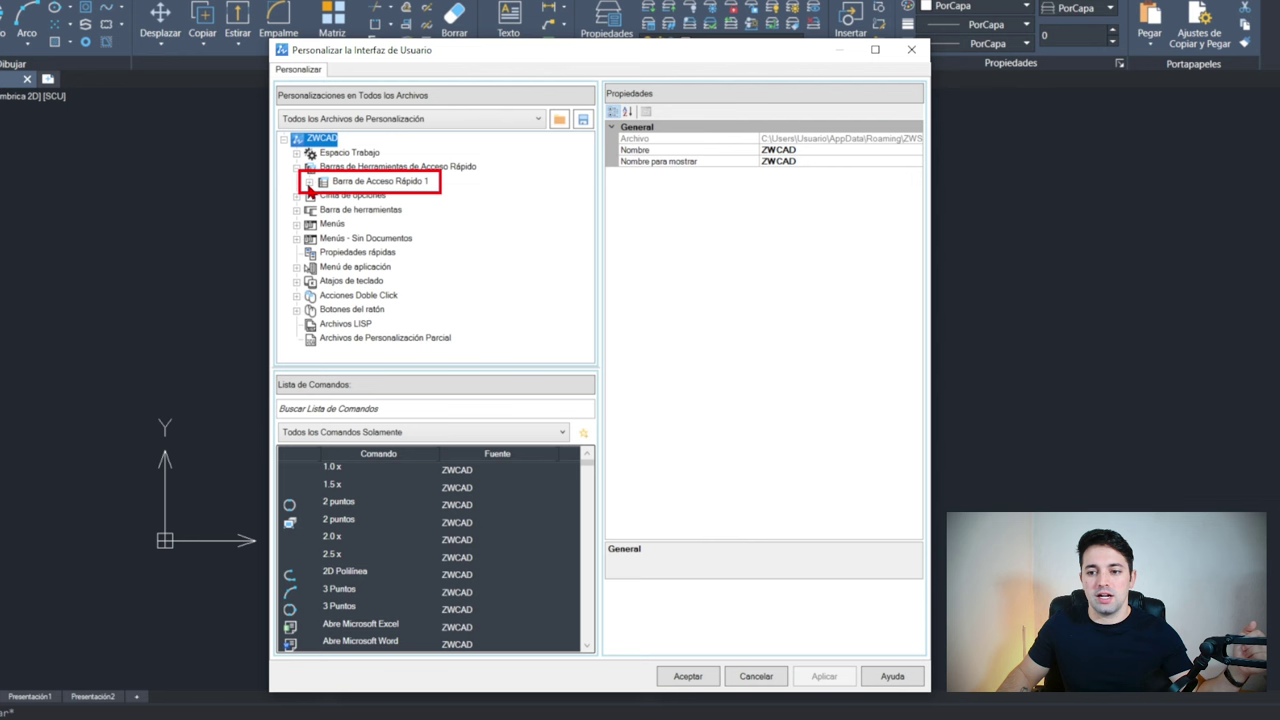
click(309, 183)
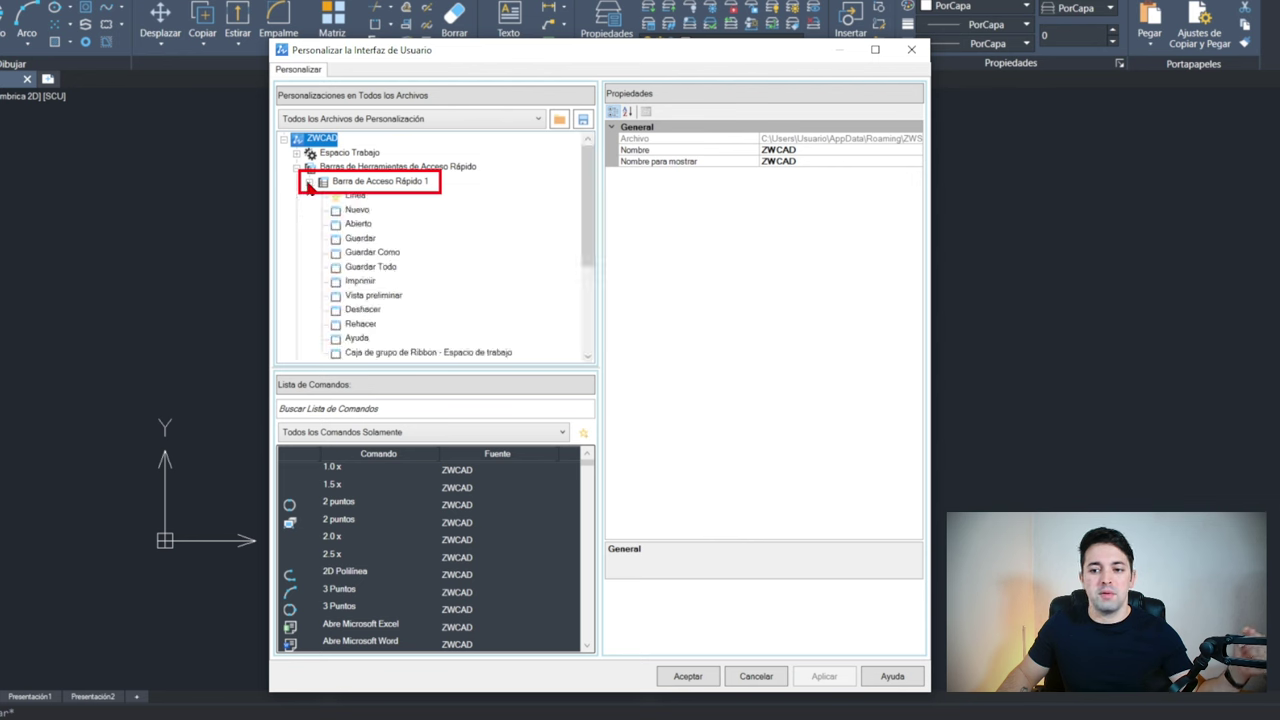
click(354, 197)
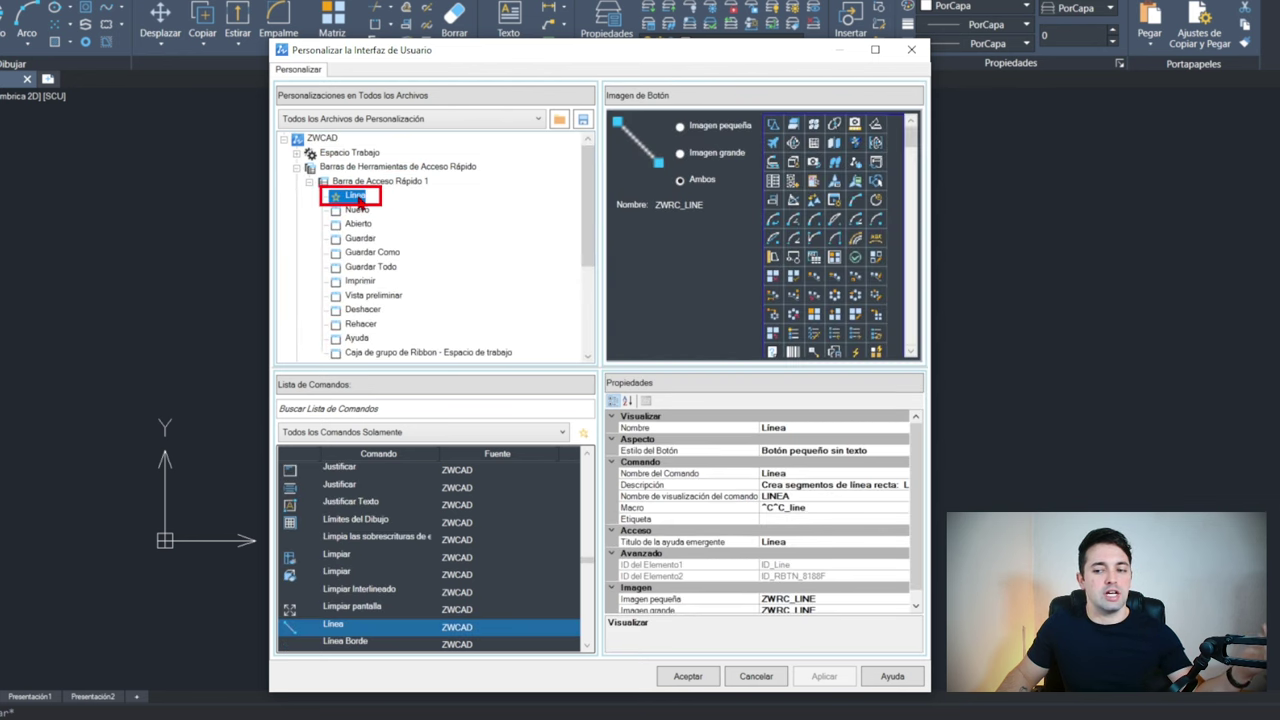
right_click(355, 198)
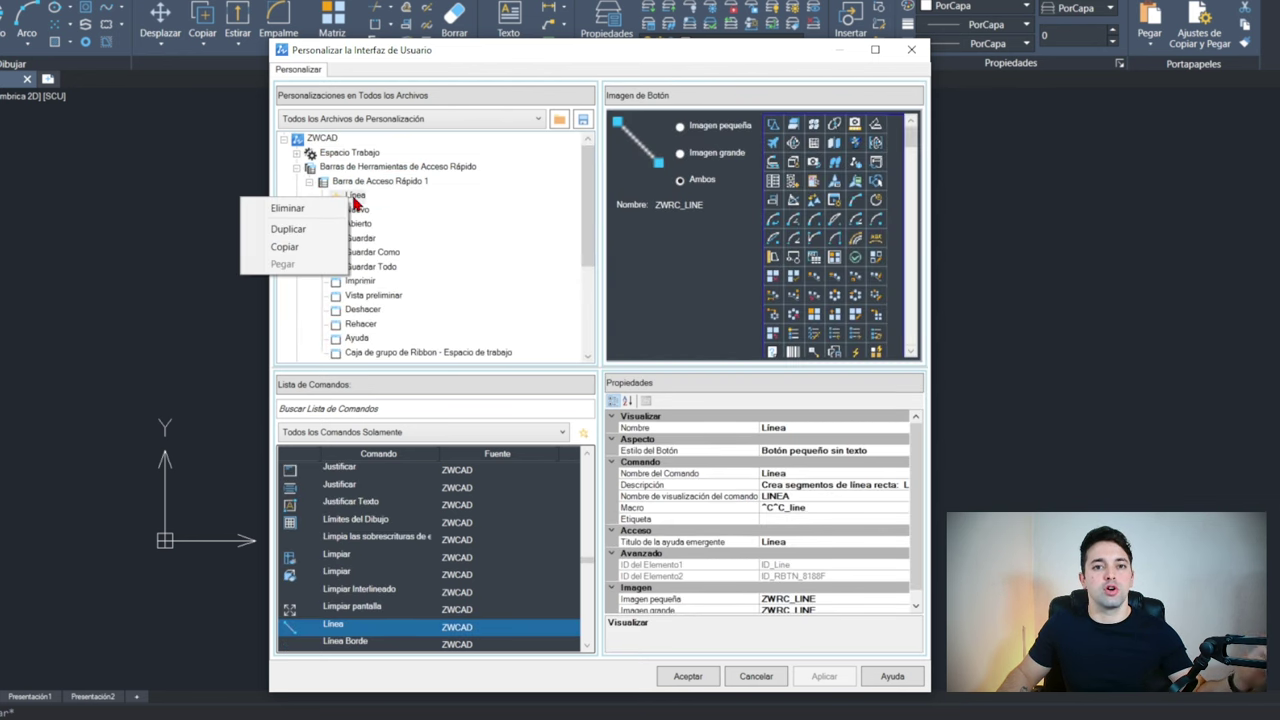
click(290, 209)
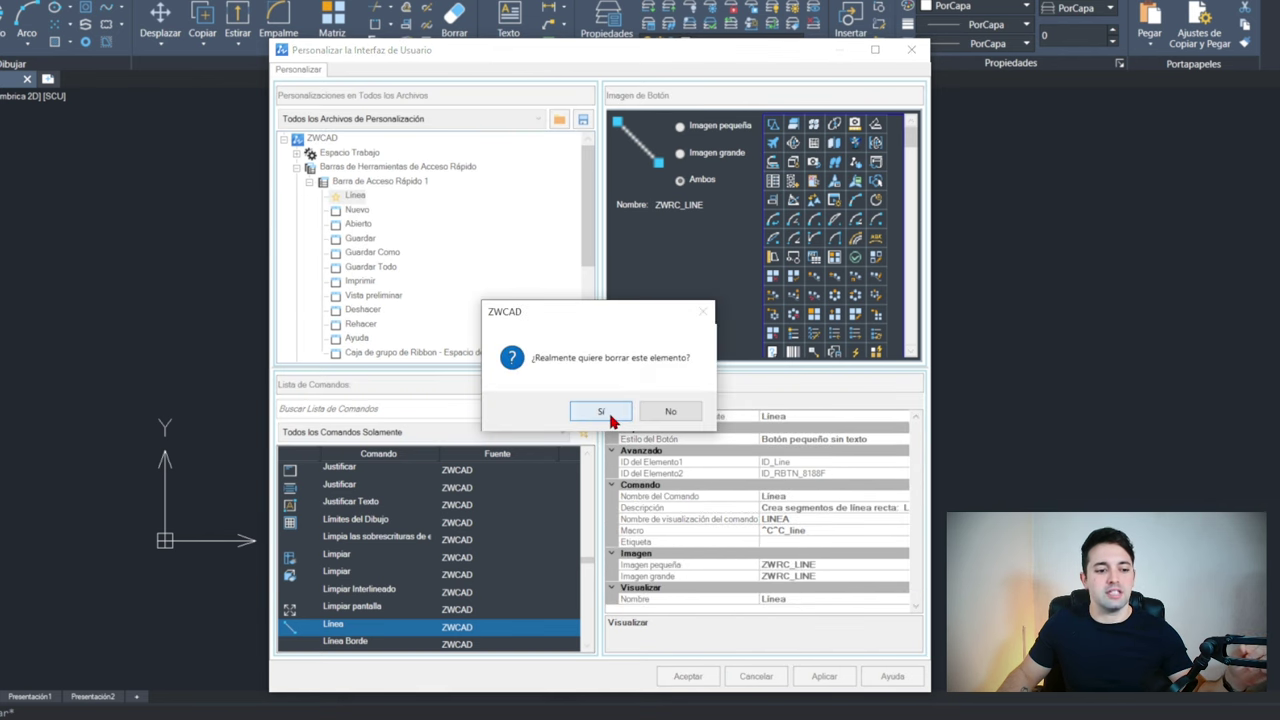
click(601, 412)
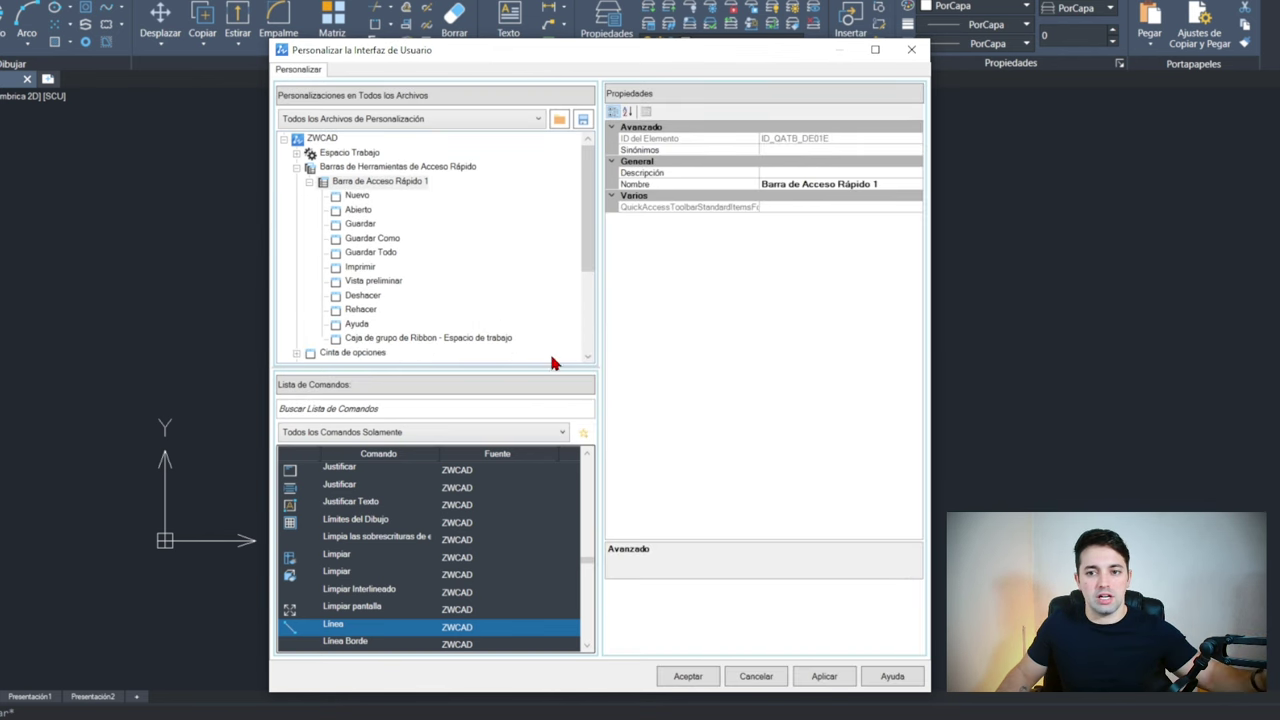
click(825, 679)
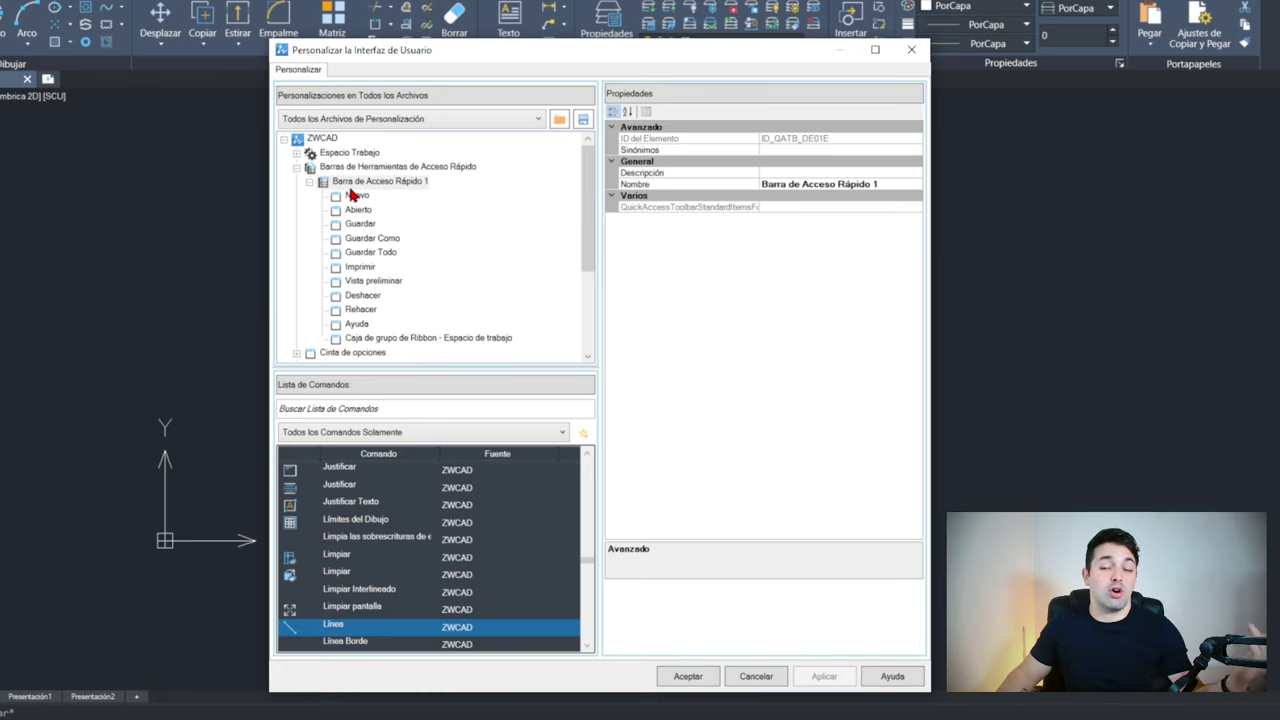
Expand the Herramientas tab under Cinta de opciones and preview its Herramientas - Agrupar and Herramientas - Utilidades panels
click(310, 182)
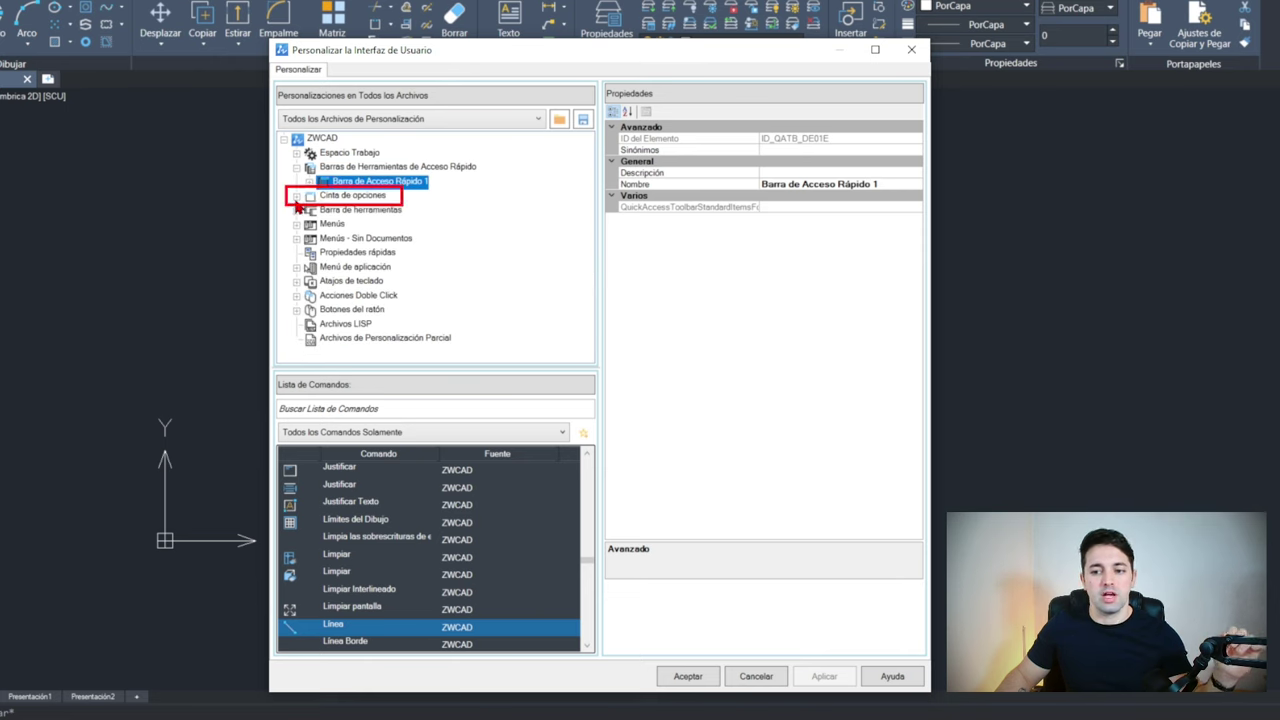
click(296, 196)
click(297, 167)
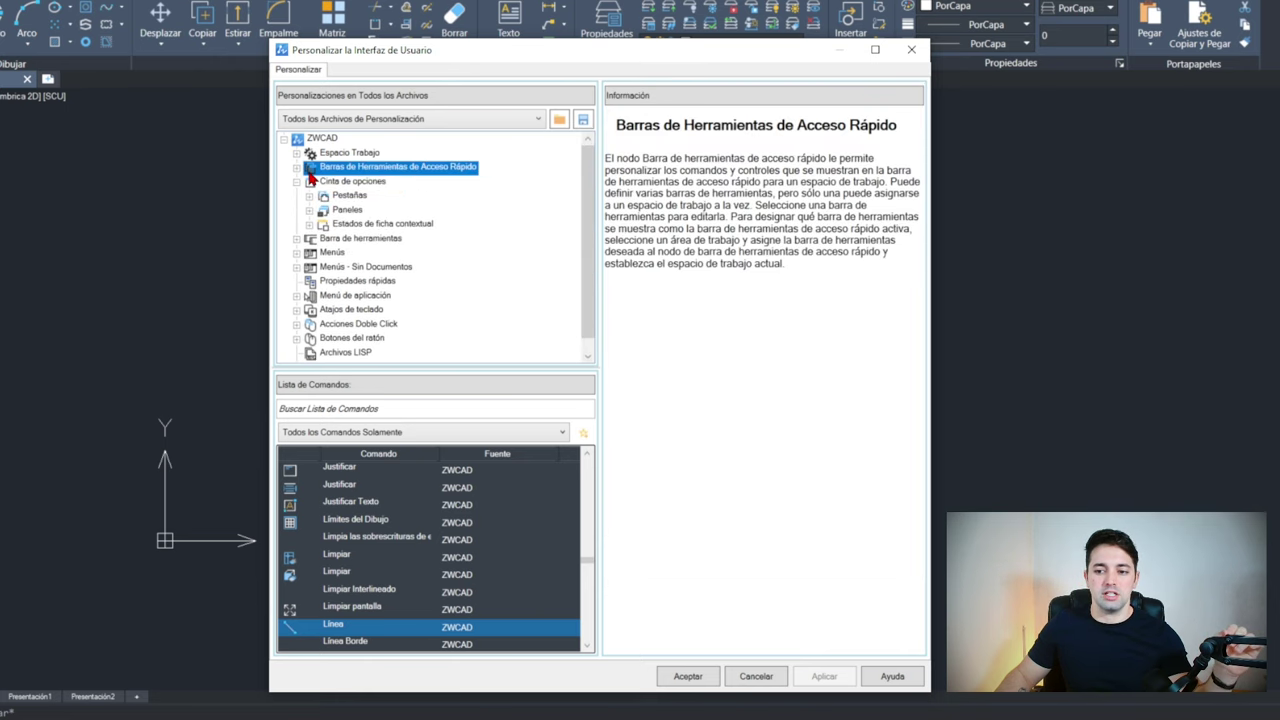
click(310, 196)
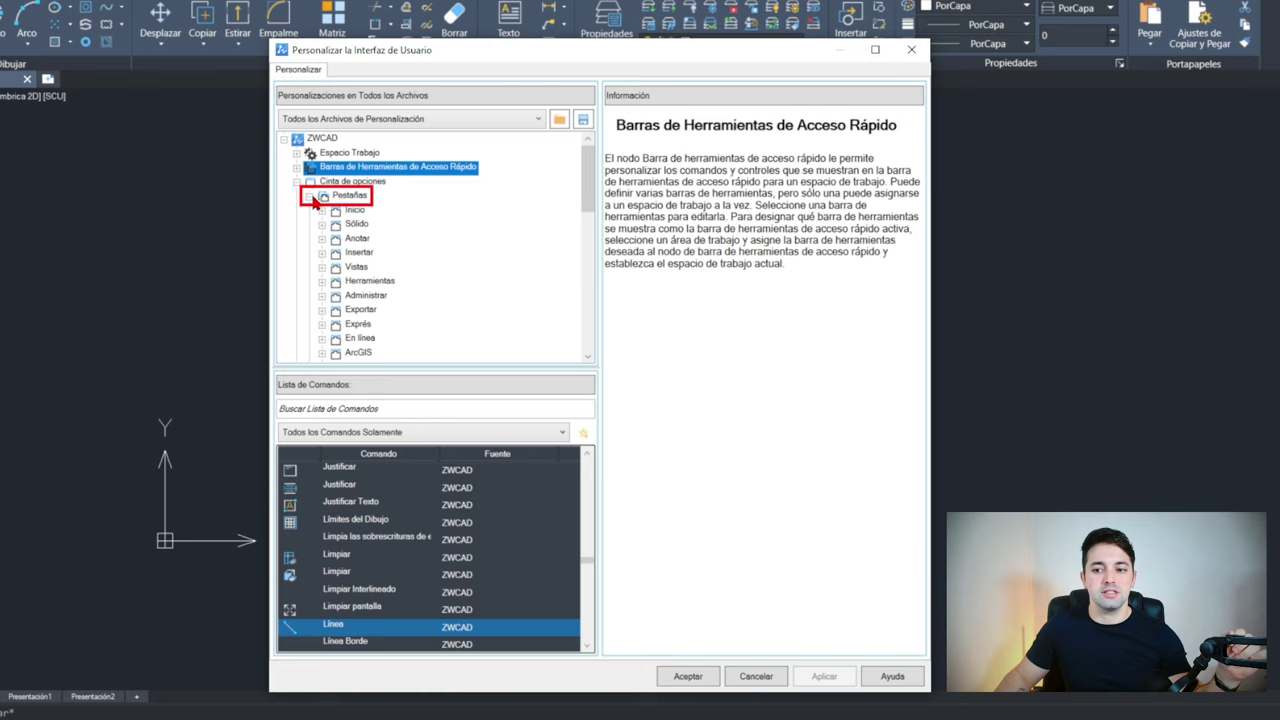
click(322, 282)
click(390, 300)
click(410, 312)
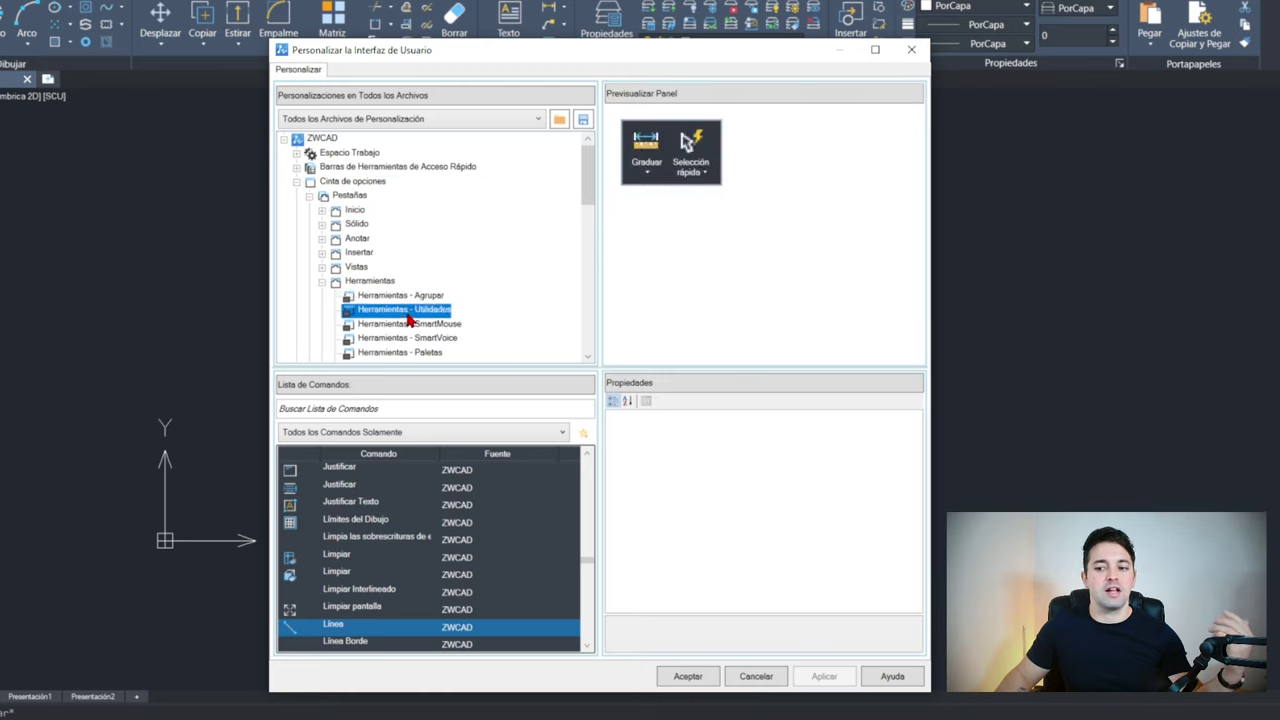
click(416, 298)
click(412, 312)
click(410, 298)
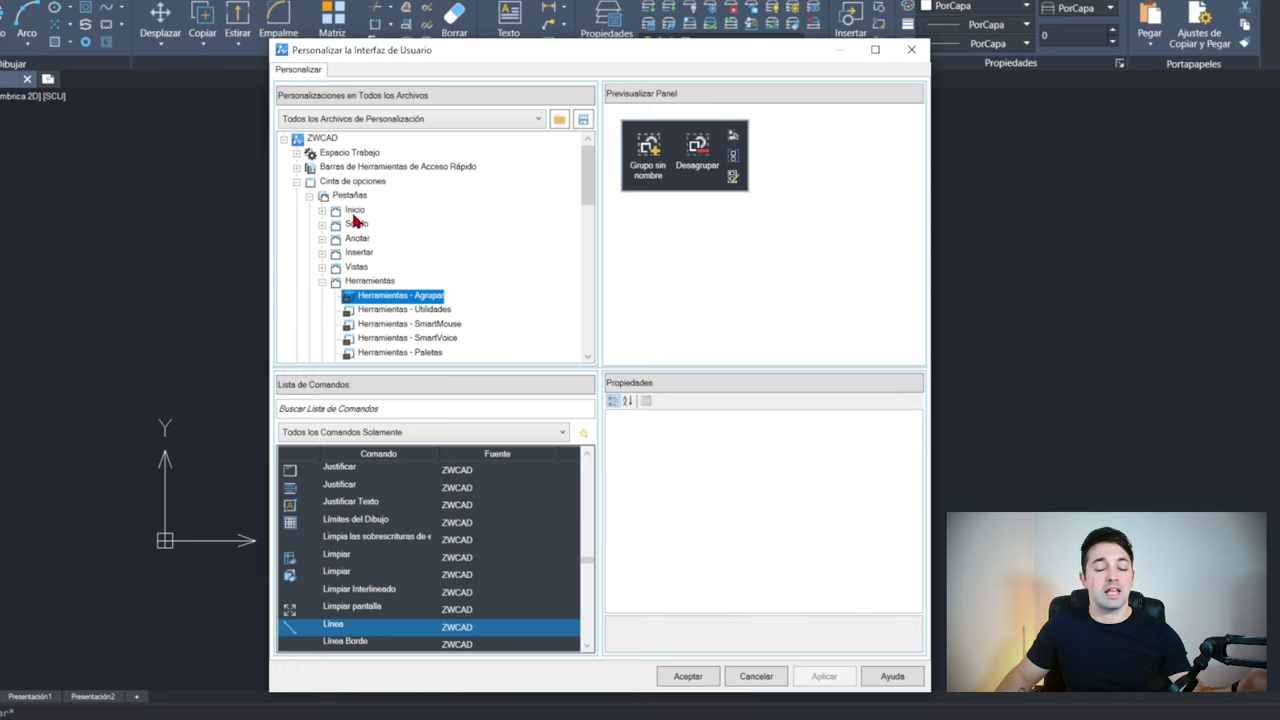
click(406, 311)
Add the Herramientas - Agrupar and Herramientas - Utilidades panels to the end of the Inicio ribbon tab
click(382, 300)
mouse_move(382, 305)
mouse_down()
mouse_move(367, 214)
mouse_move(385, 328)
mouse_up()
scroll(378, 315, down, 3)
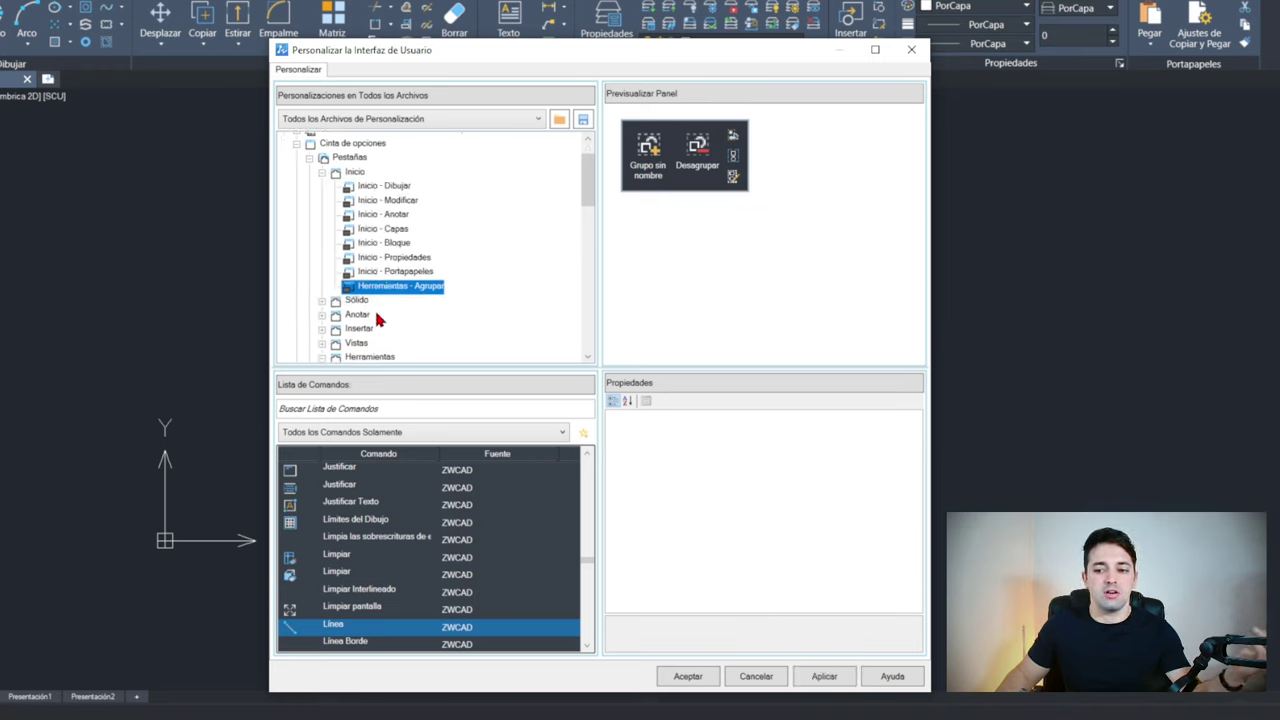
click(398, 310)
drag(390, 280, 381, 210)
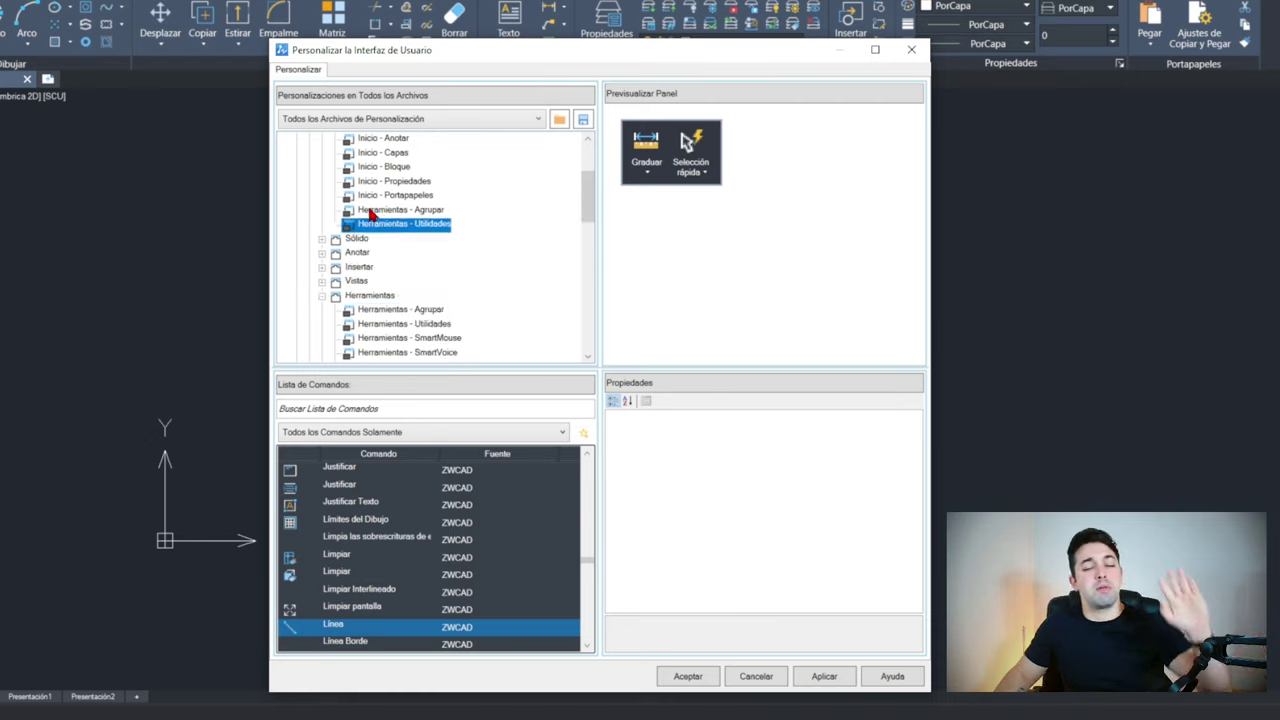
Review the panels listed under the Inicio tab, previewing Inicio - Portapapeles, Herramientas - Agrupar and Herramientas - Utilidades
scroll(367, 214, up, 2)
click(388, 271)
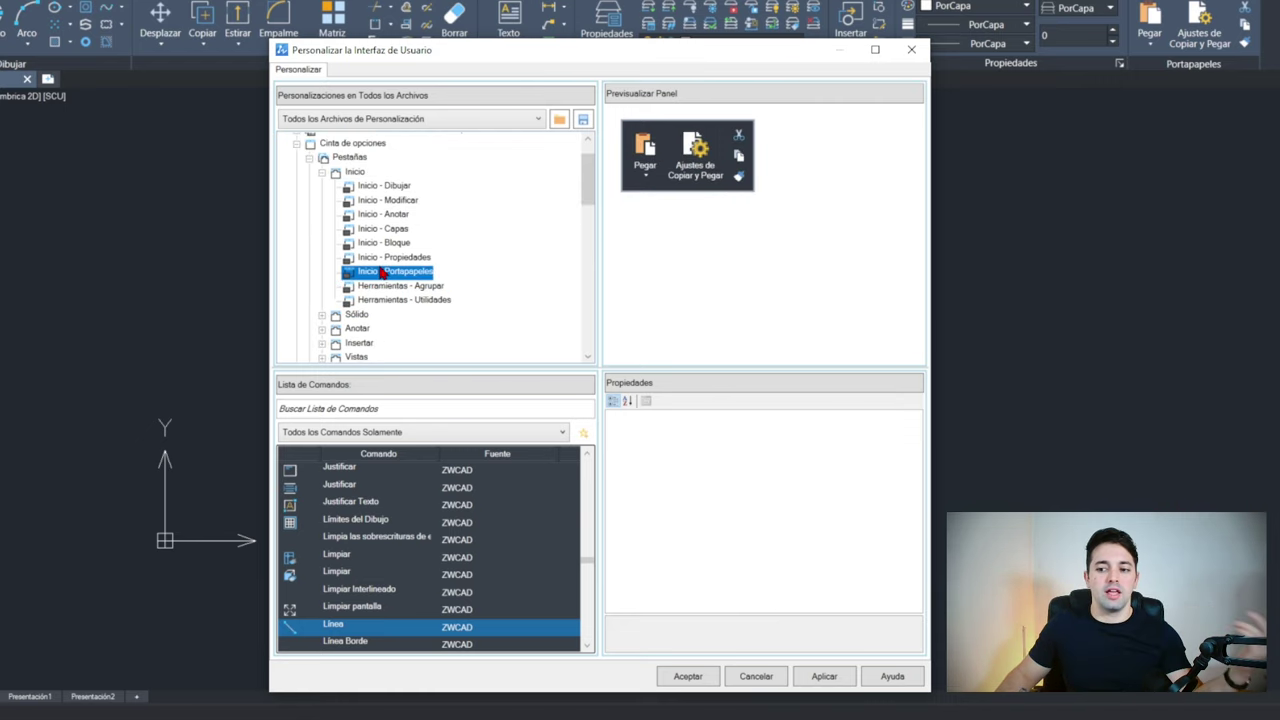
click(398, 286)
click(406, 302)
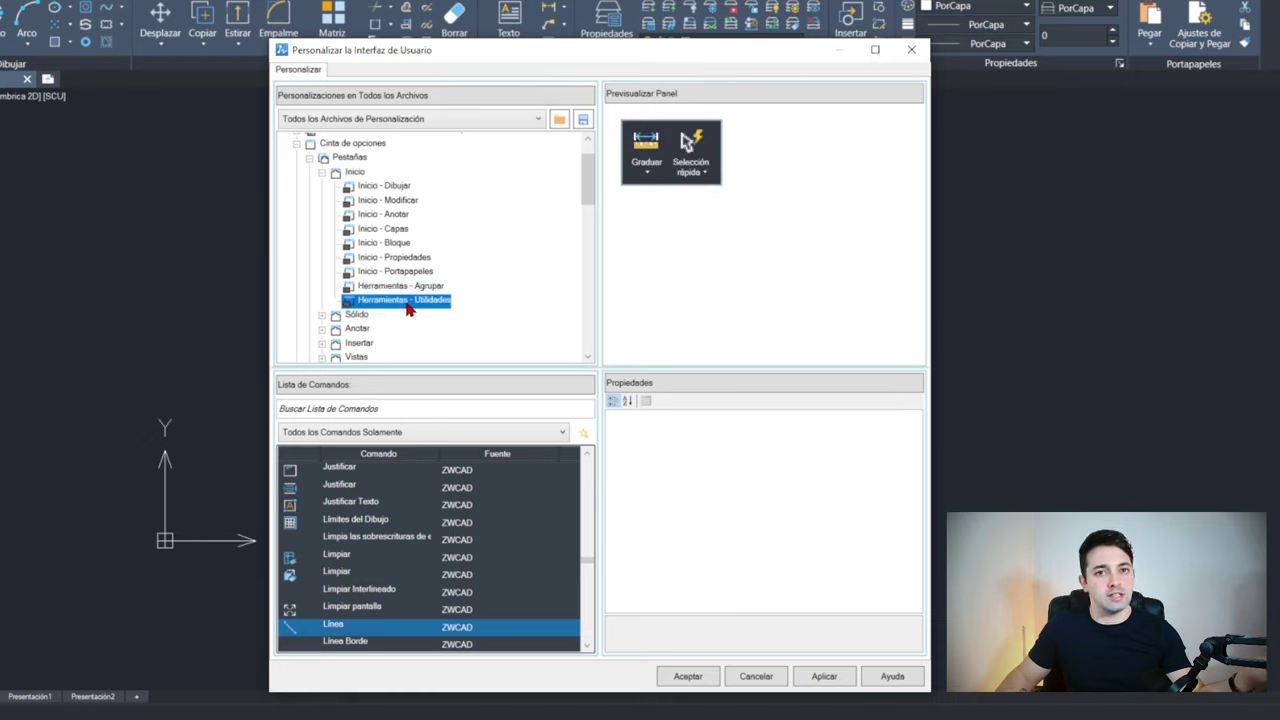
click(388, 259)
drag(379, 271, 393, 193)
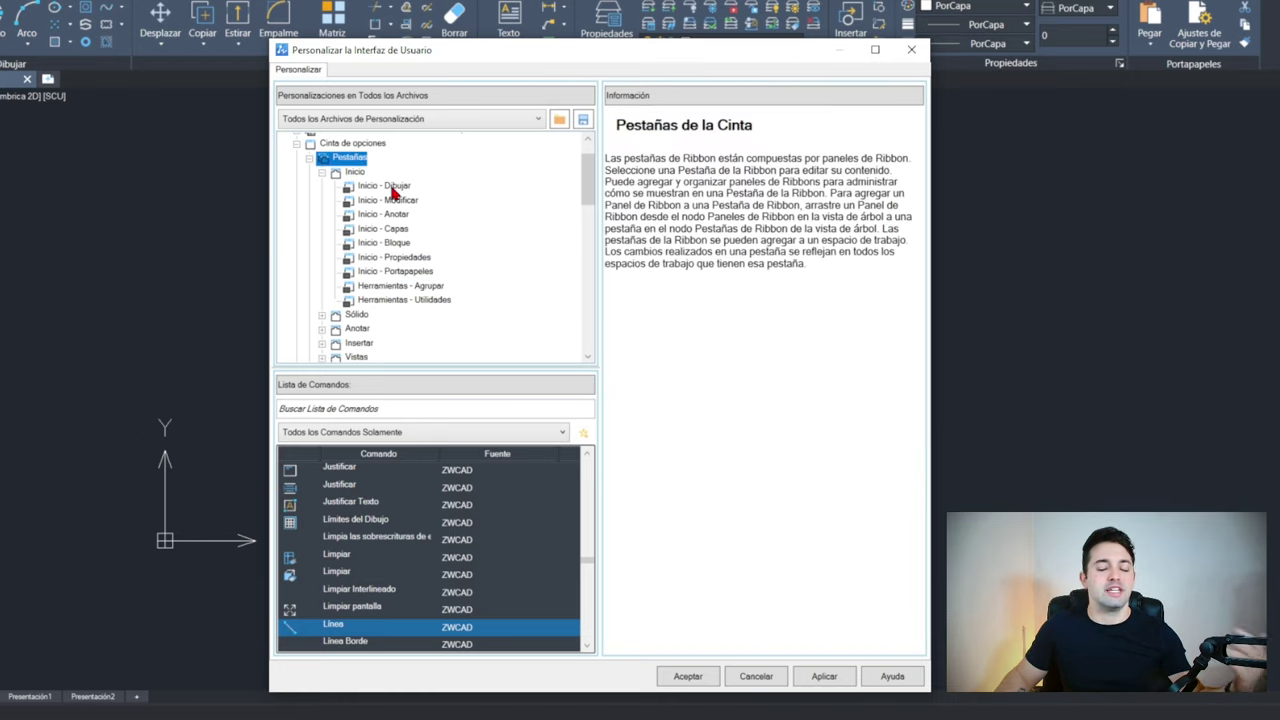
Create a new ribbon tab under Pestañas and delete it again
right_click(346, 158)
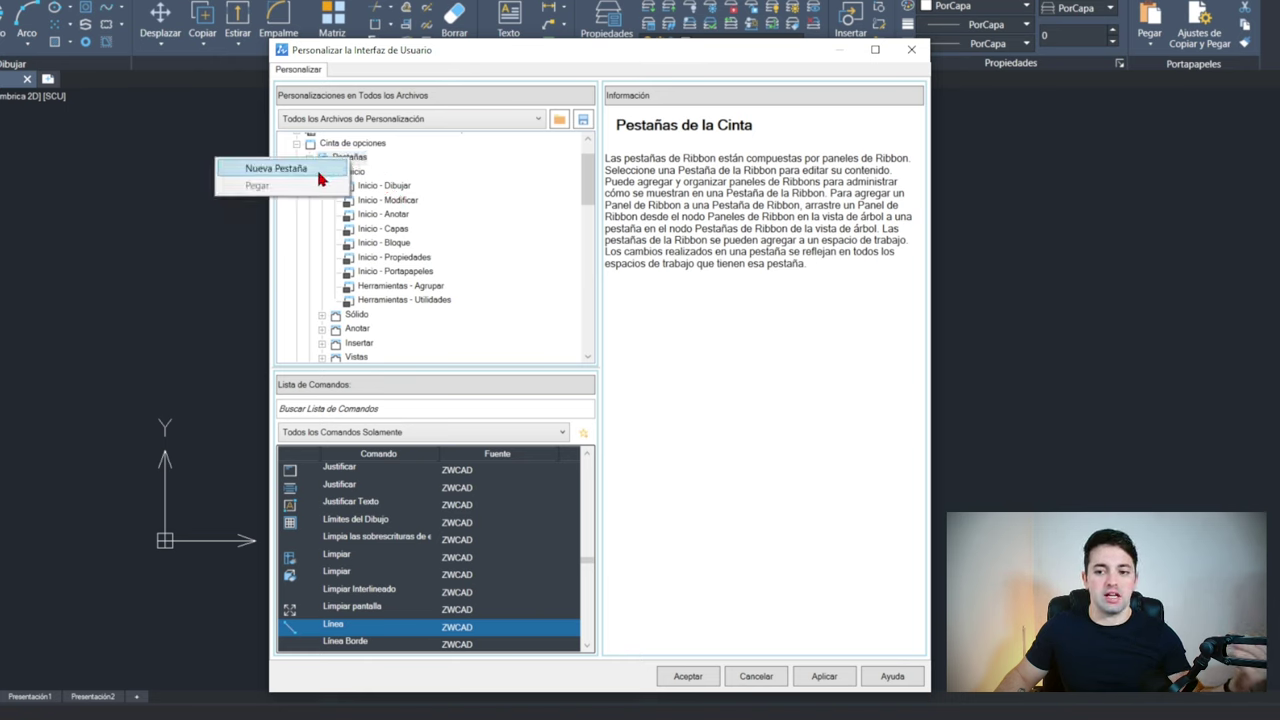
click(318, 172)
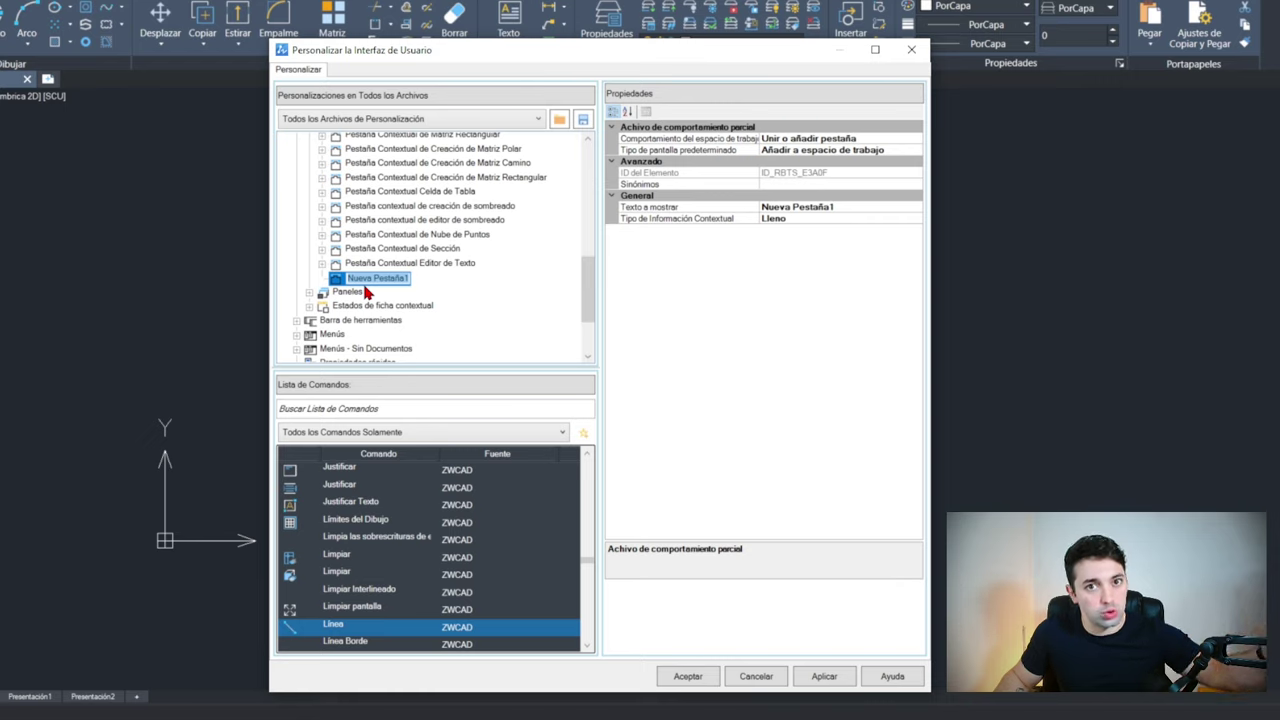
right_click(365, 283)
click(340, 309)
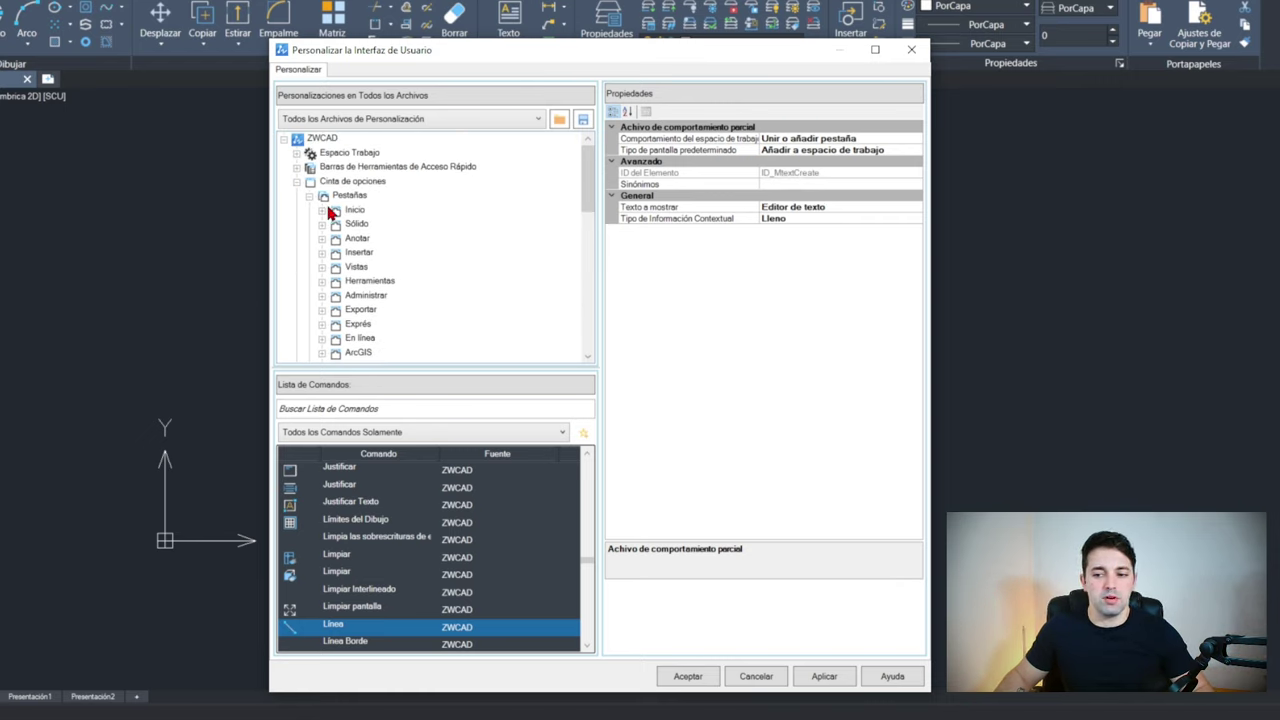
Examine the Inicio - Dibujar panel preview and its commands in Filas 1 under the Paneles node
click(322, 211)
click(385, 225)
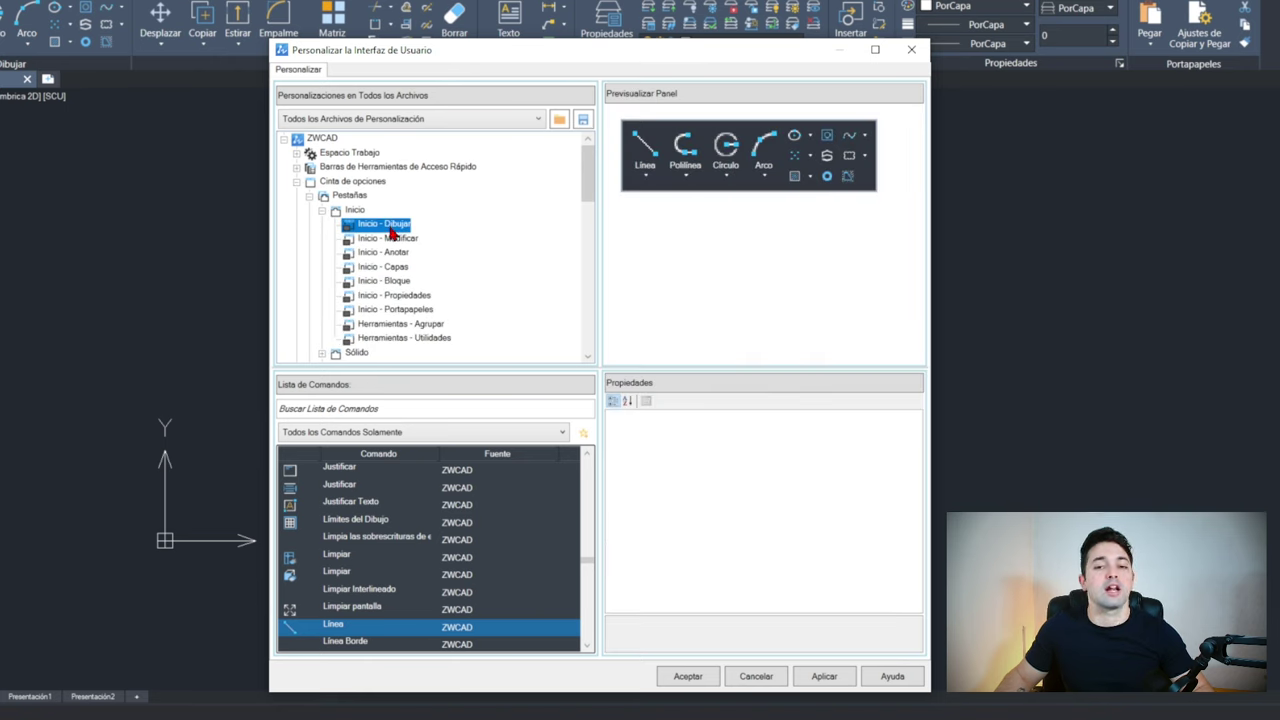
scroll(388, 236, down, 15)
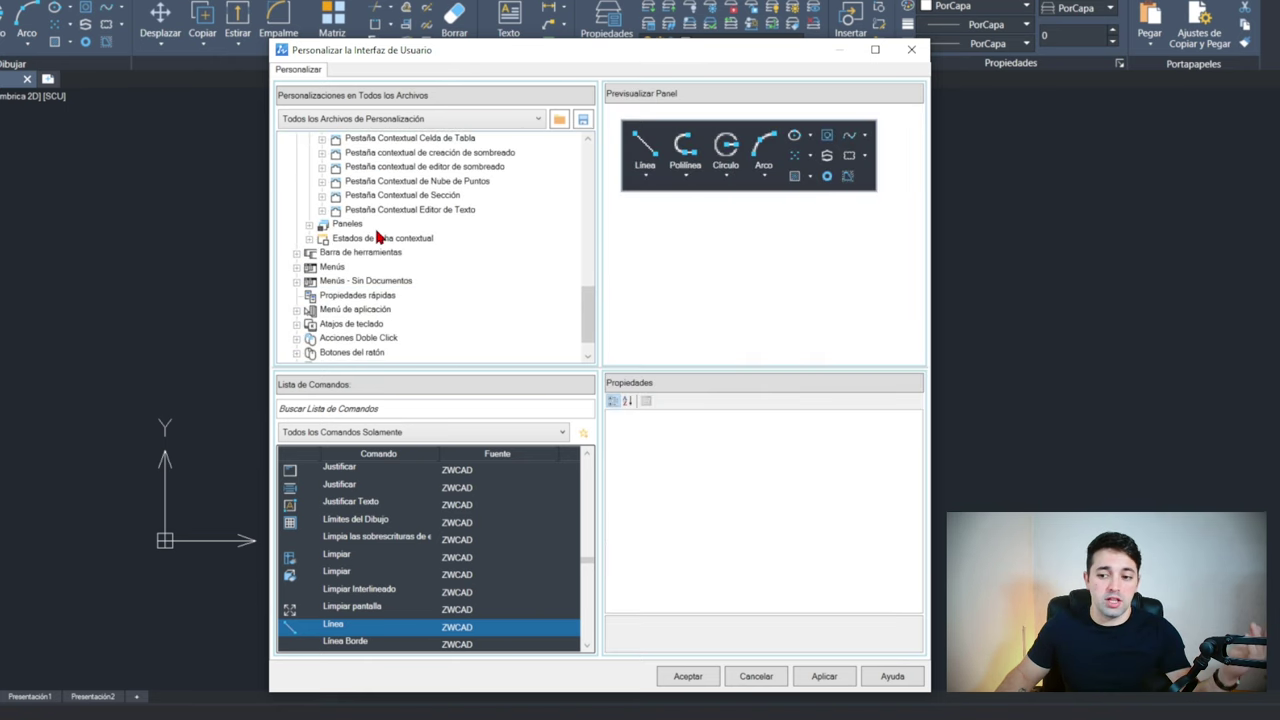
click(310, 226)
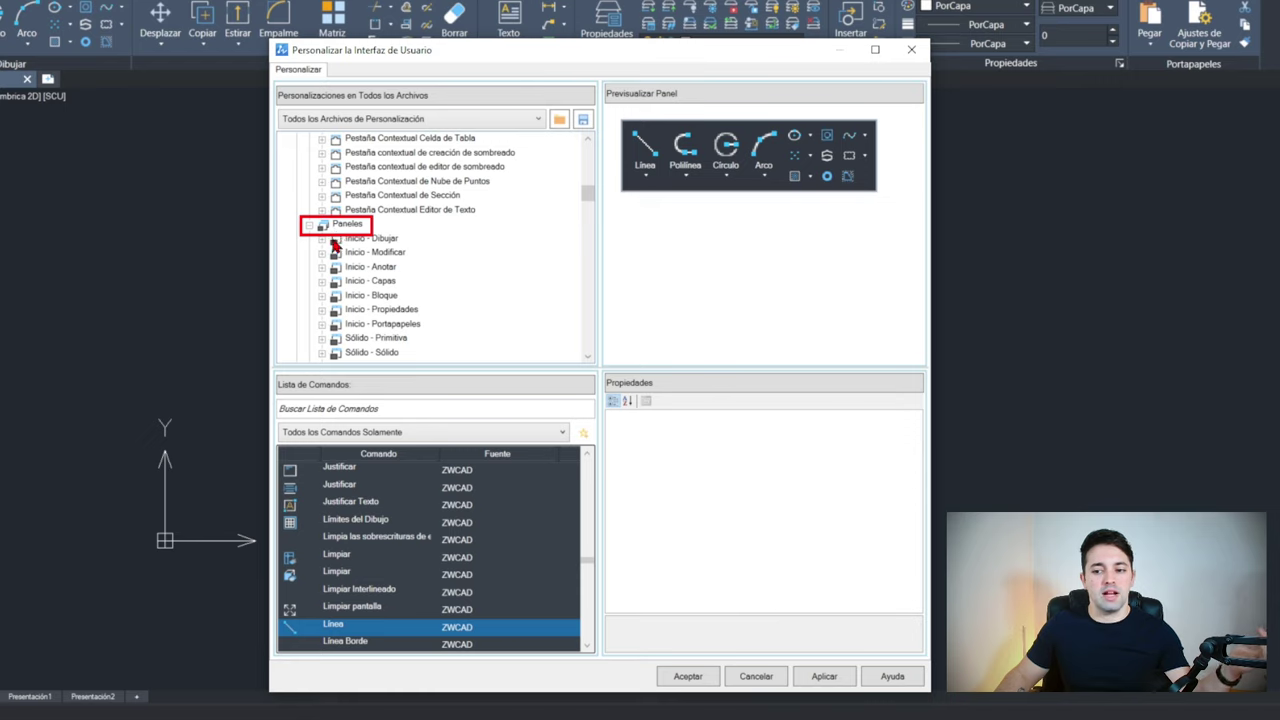
click(322, 238)
click(335, 267)
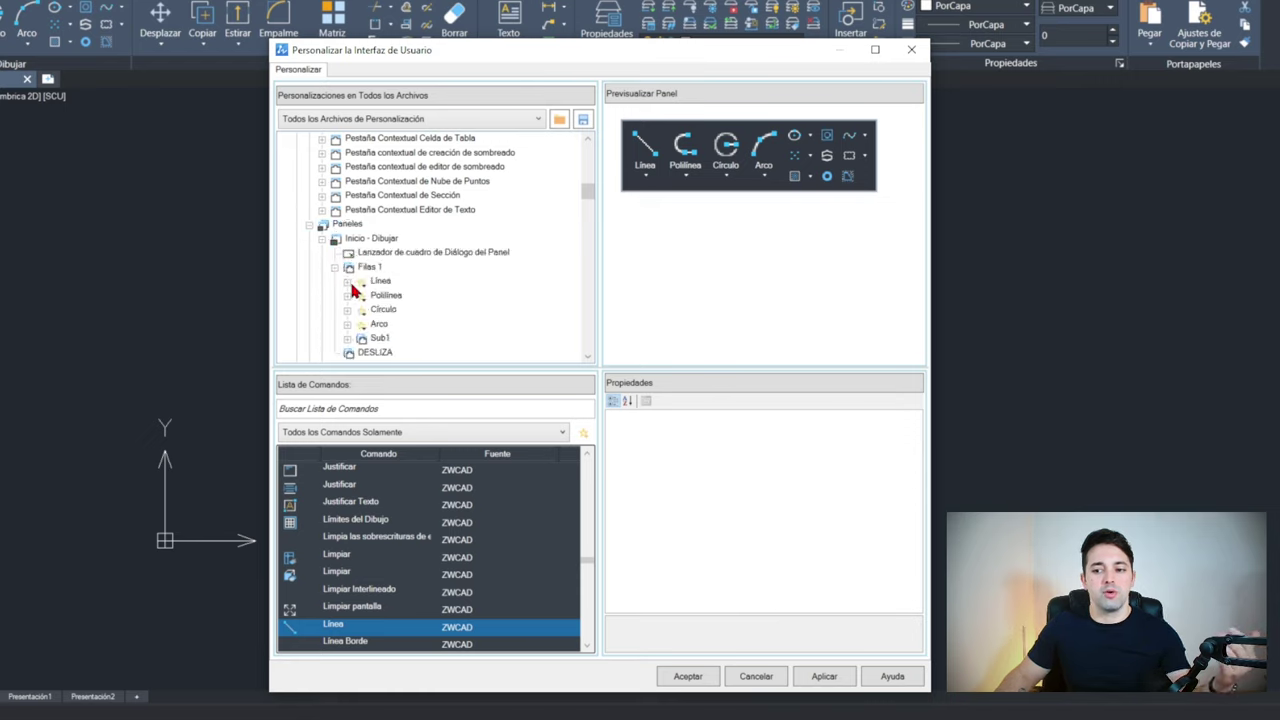
click(348, 282)
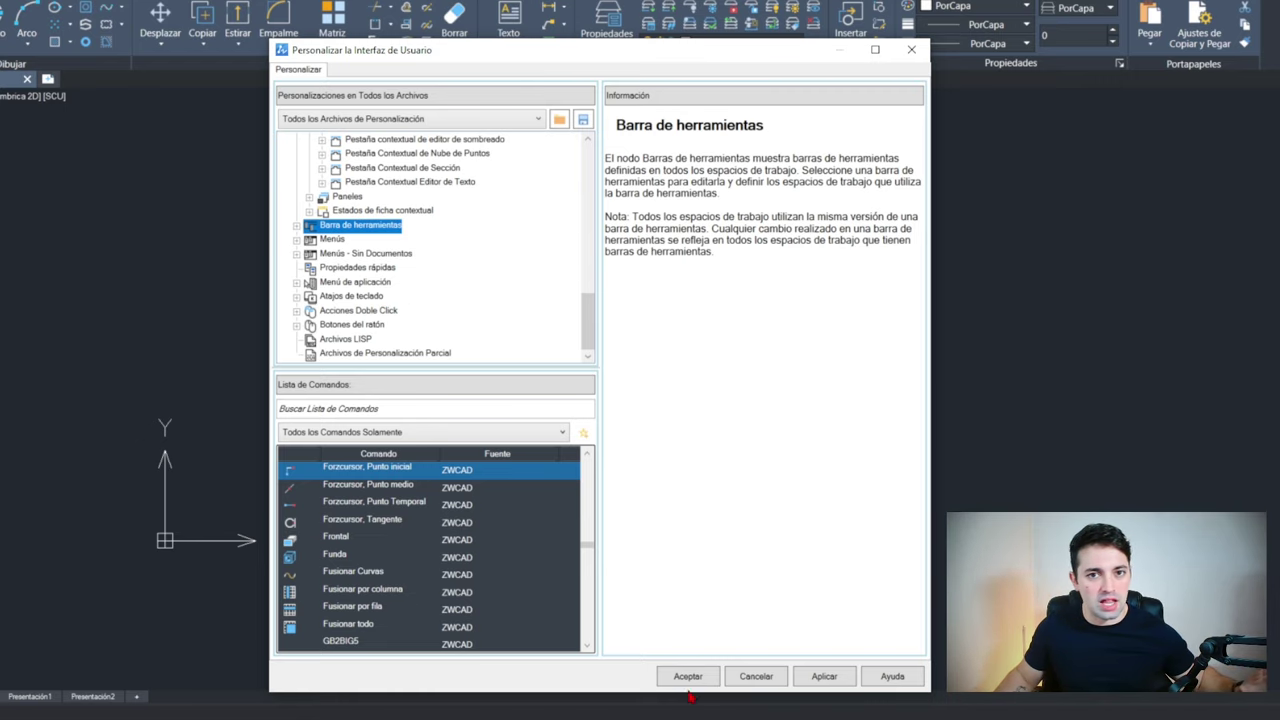
Apply the ribbon customization, close the editor, and check the Grupo and Utilidades panels on the Inicio tab
click(798, 681)
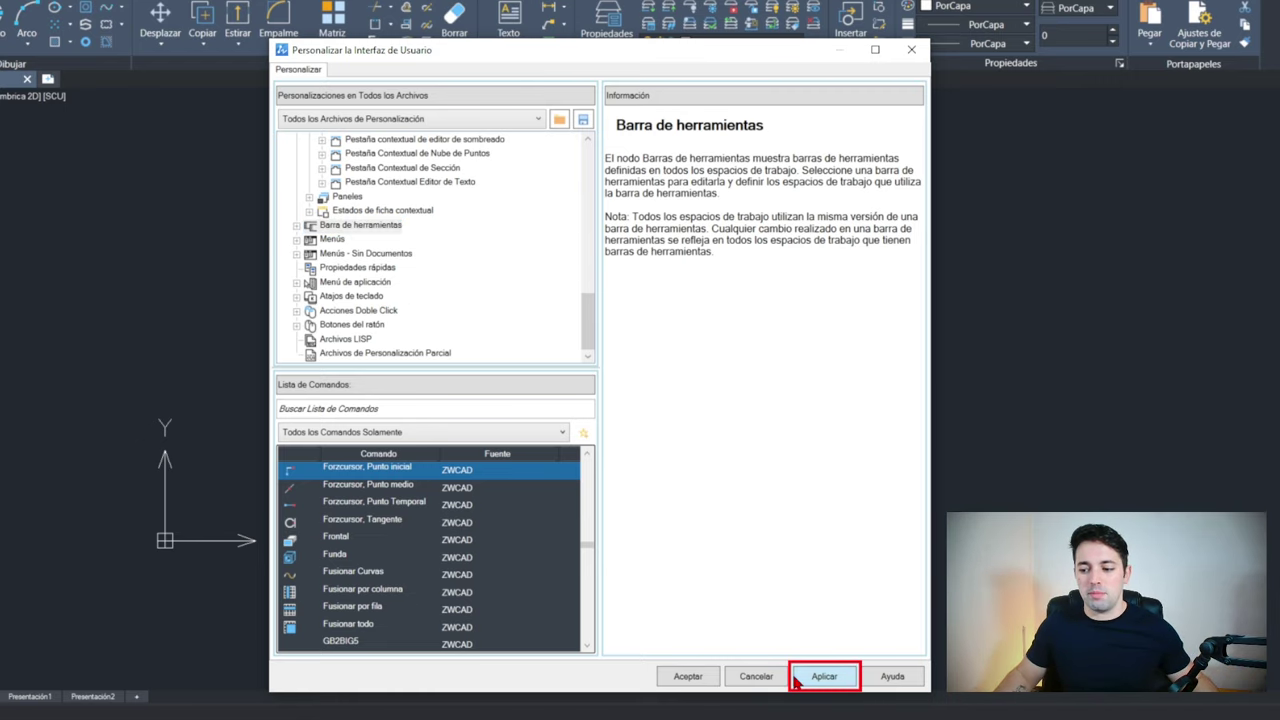
click(688, 677)
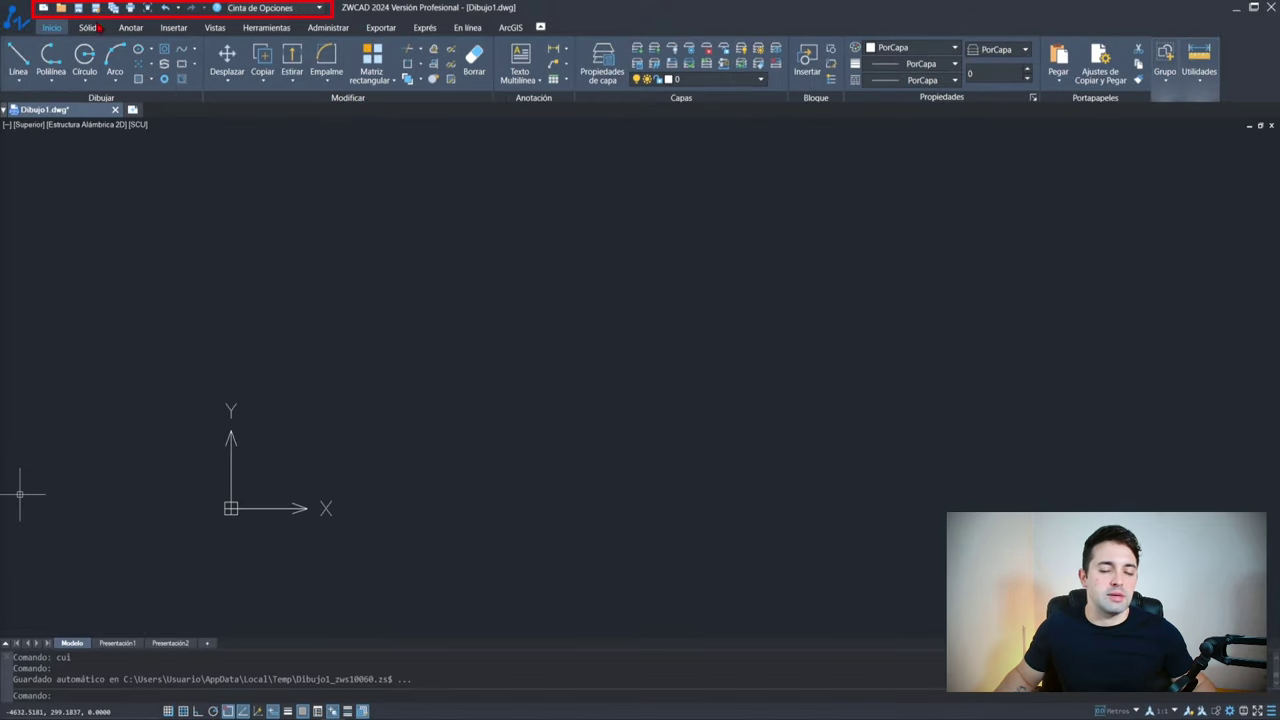
click(1168, 90)
click(1202, 90)
click(323, 283)
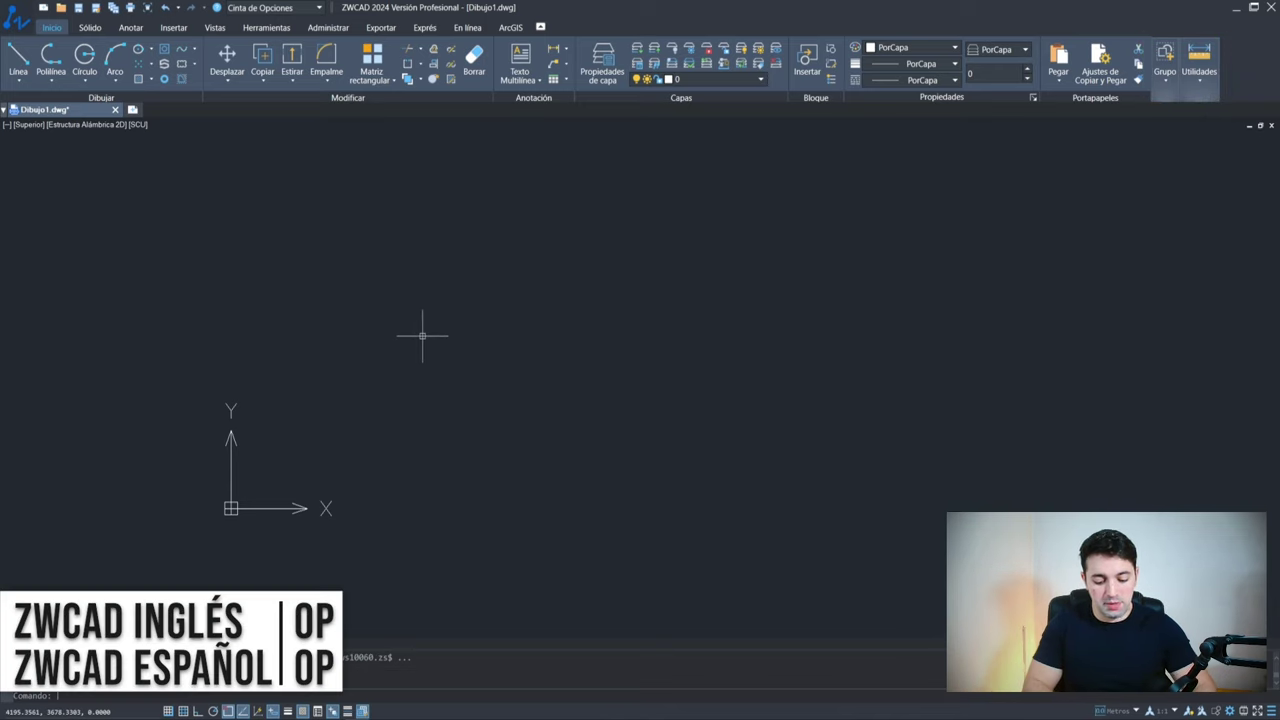
Set the default save format to Dibujo de AutoCAD 2013 (*.dwg) in the program options and review the autosave interval
text(op)
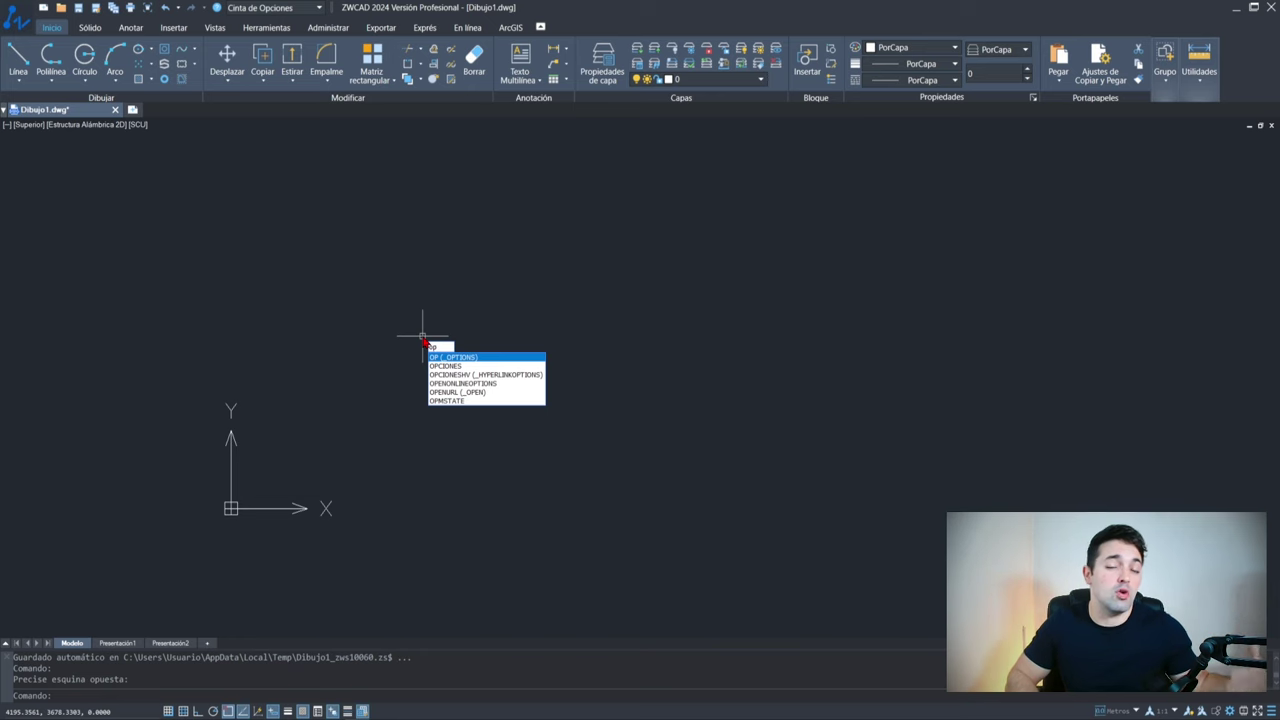
key(Return)
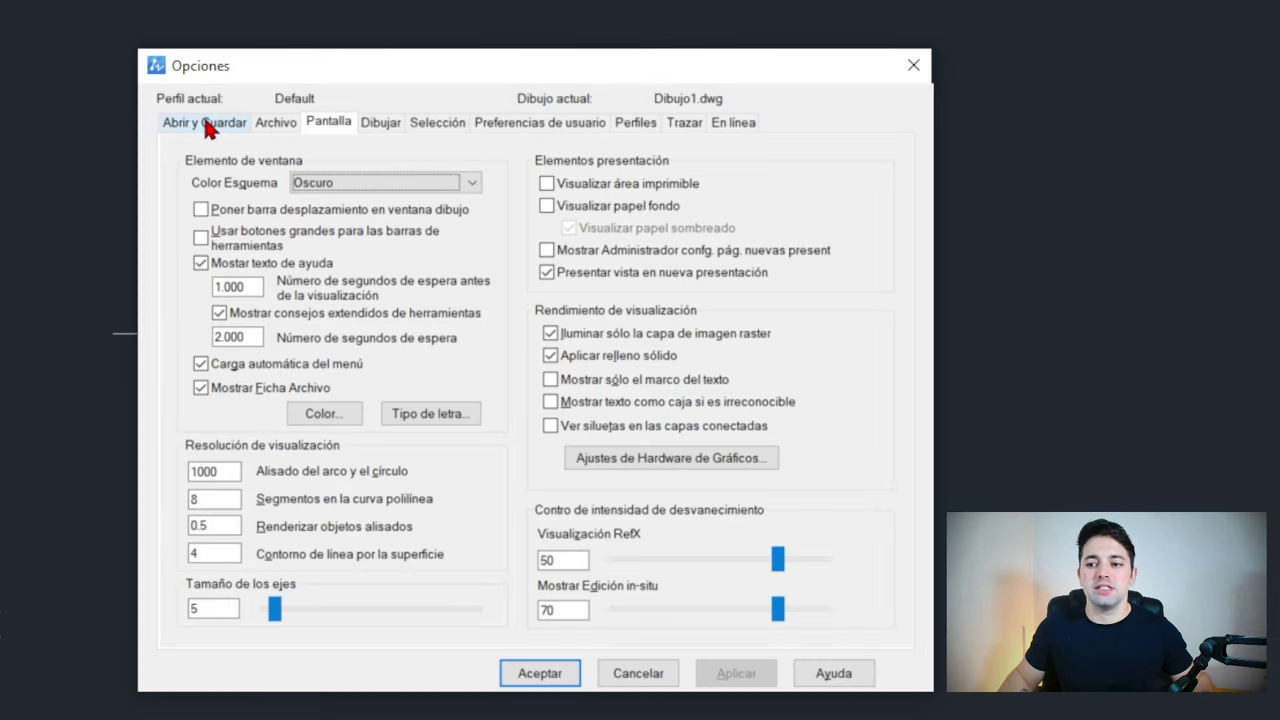
click(205, 121)
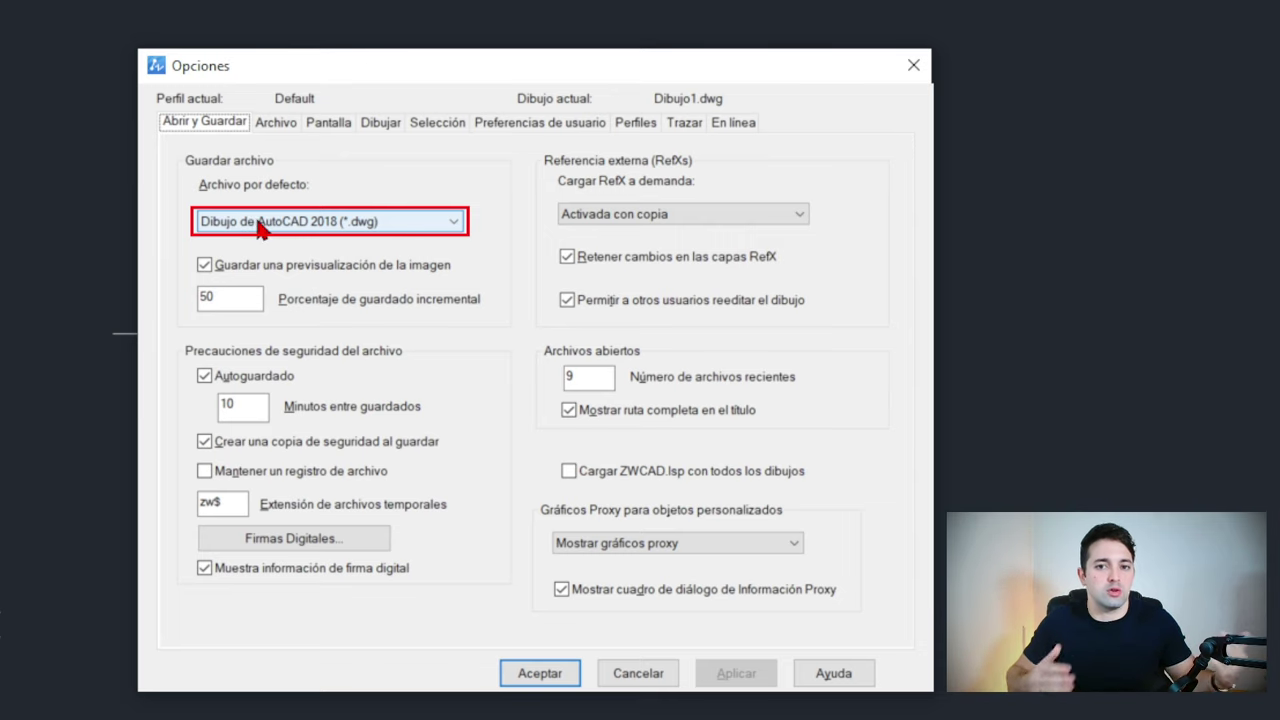
click(432, 224)
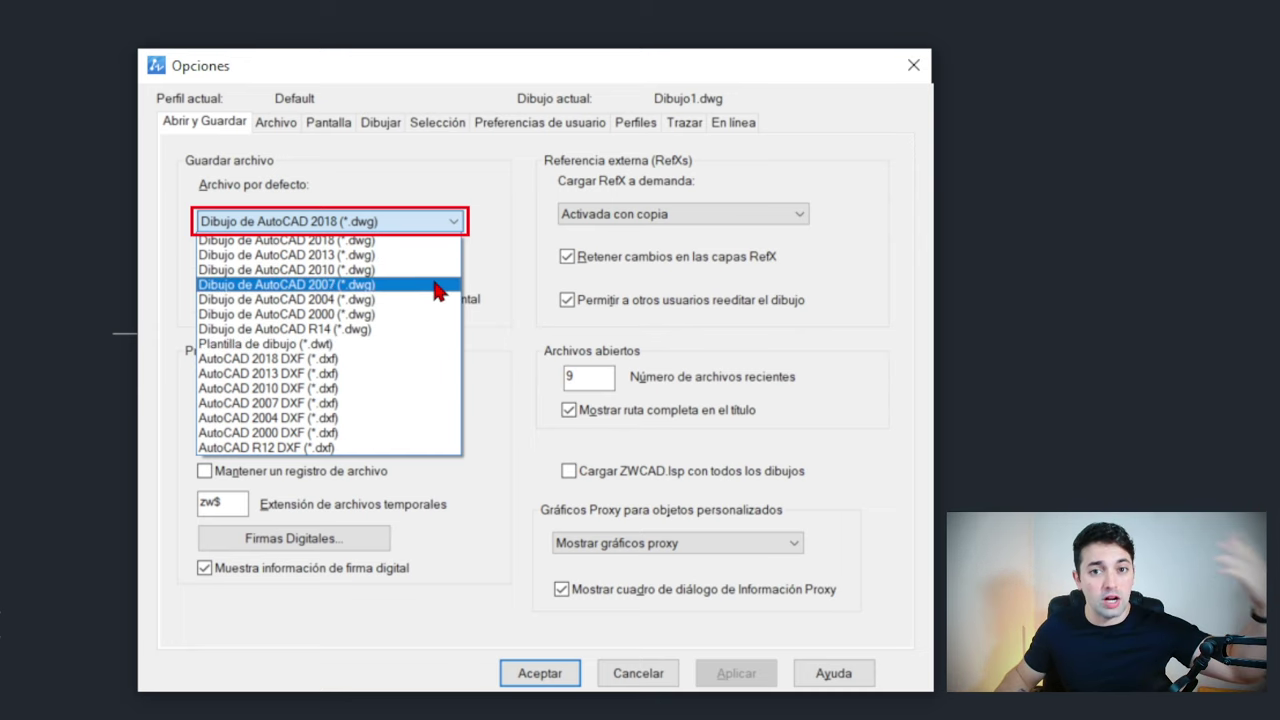
click(392, 258)
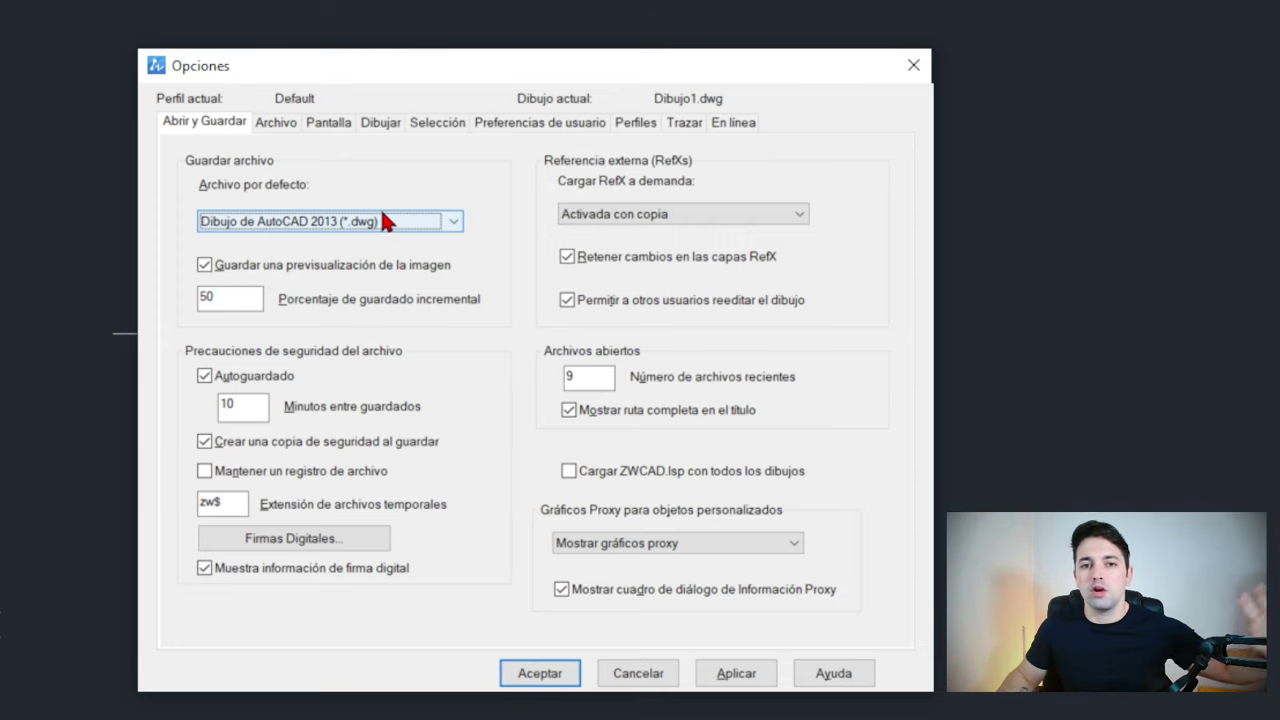
click(249, 404)
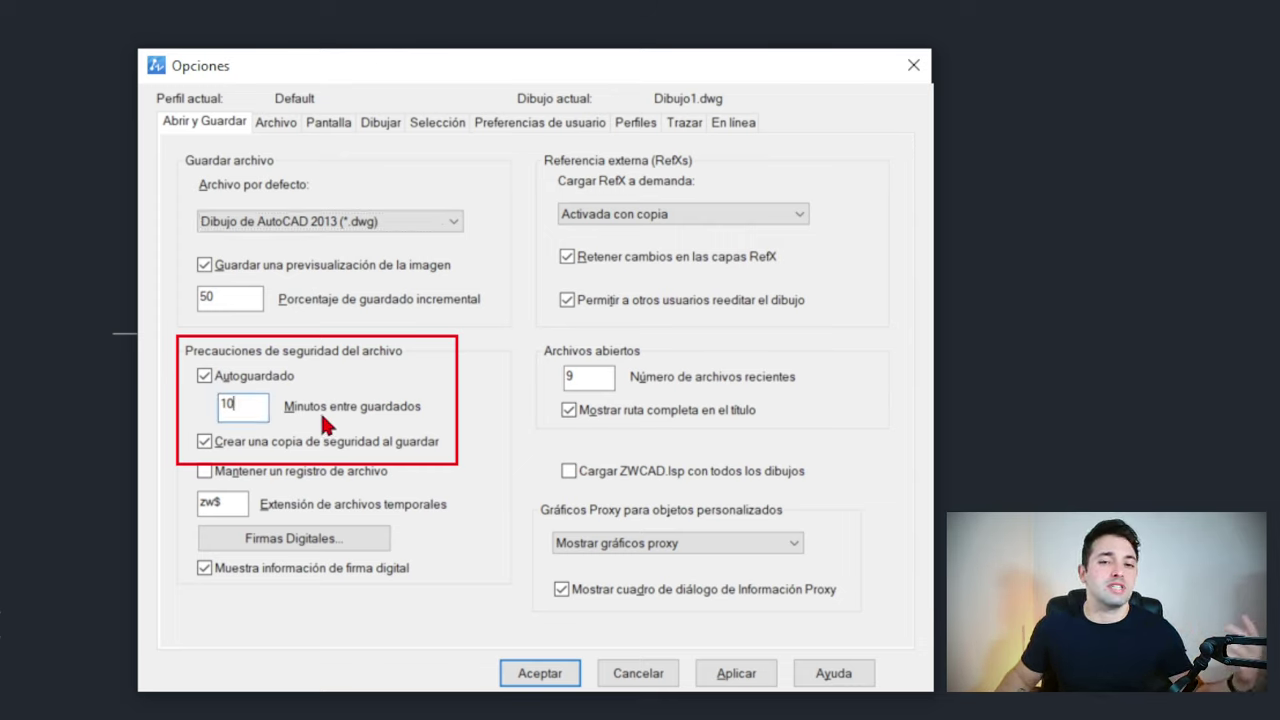
drag(218, 403, 251, 410)
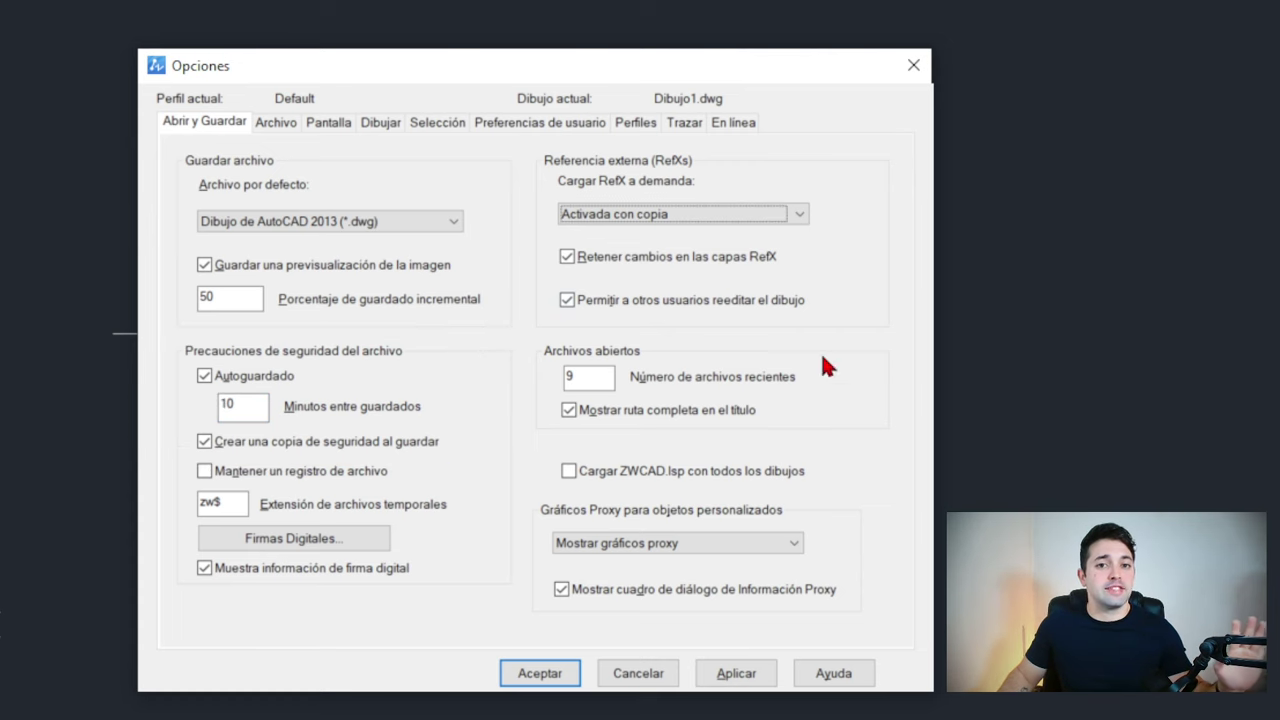
Examine the file path options for support files, the automatic save location and the drawing template folder
click(280, 132)
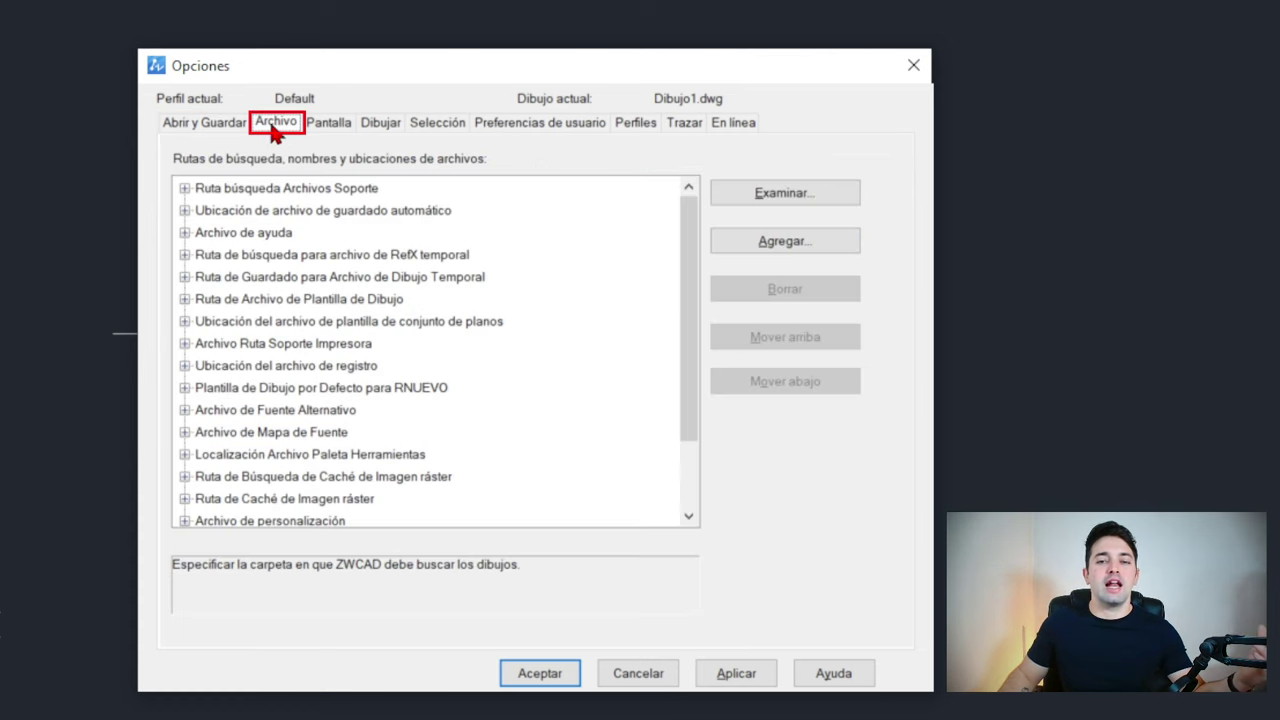
click(178, 190)
click(183, 189)
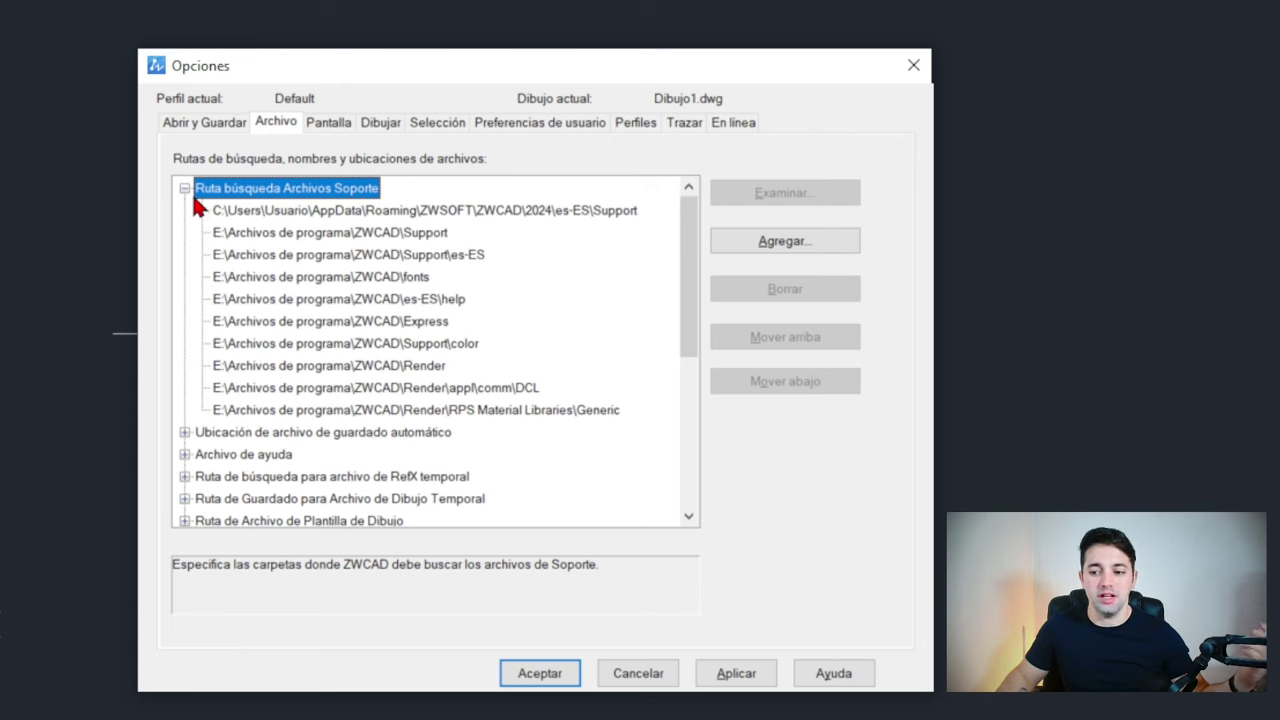
click(184, 188)
click(184, 210)
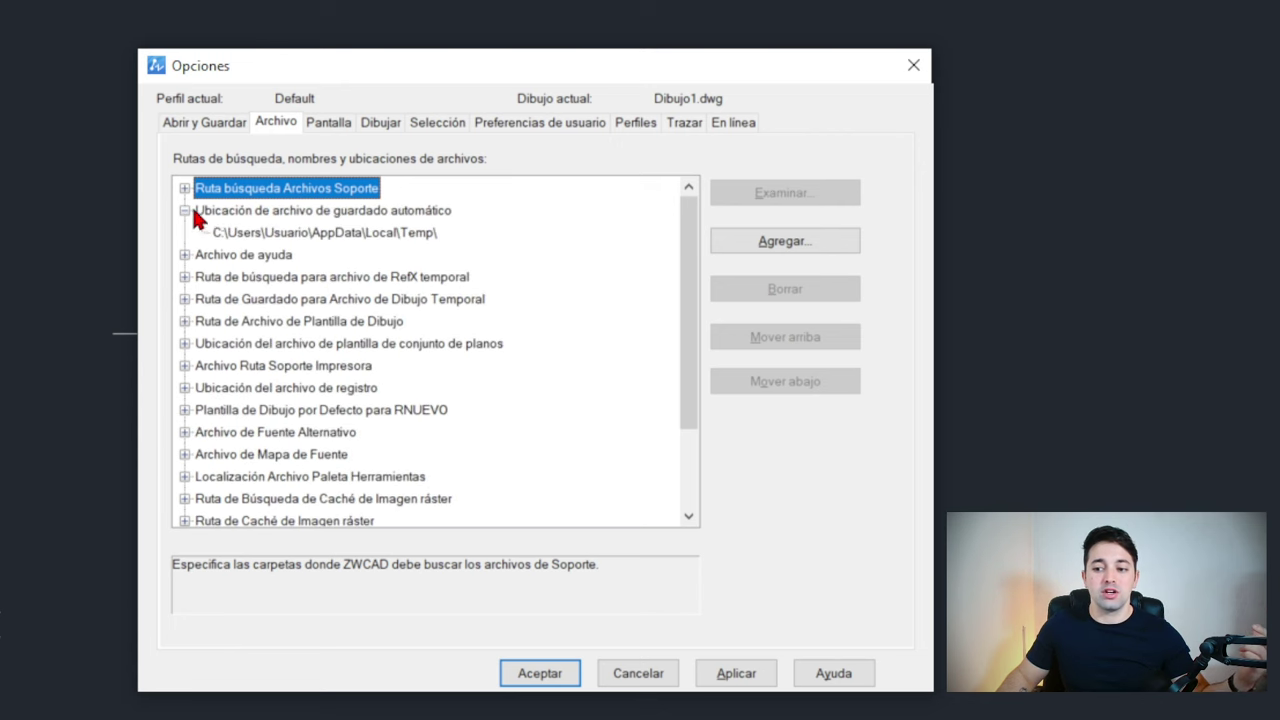
click(317, 232)
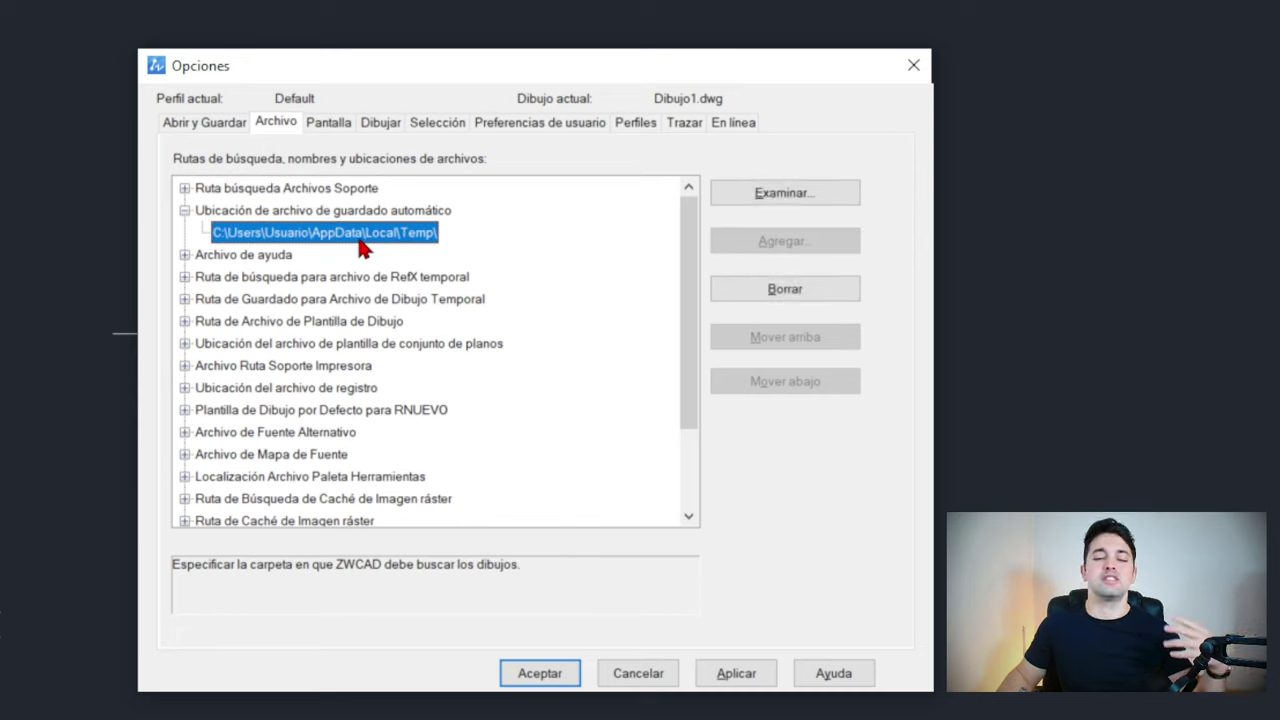
click(184, 210)
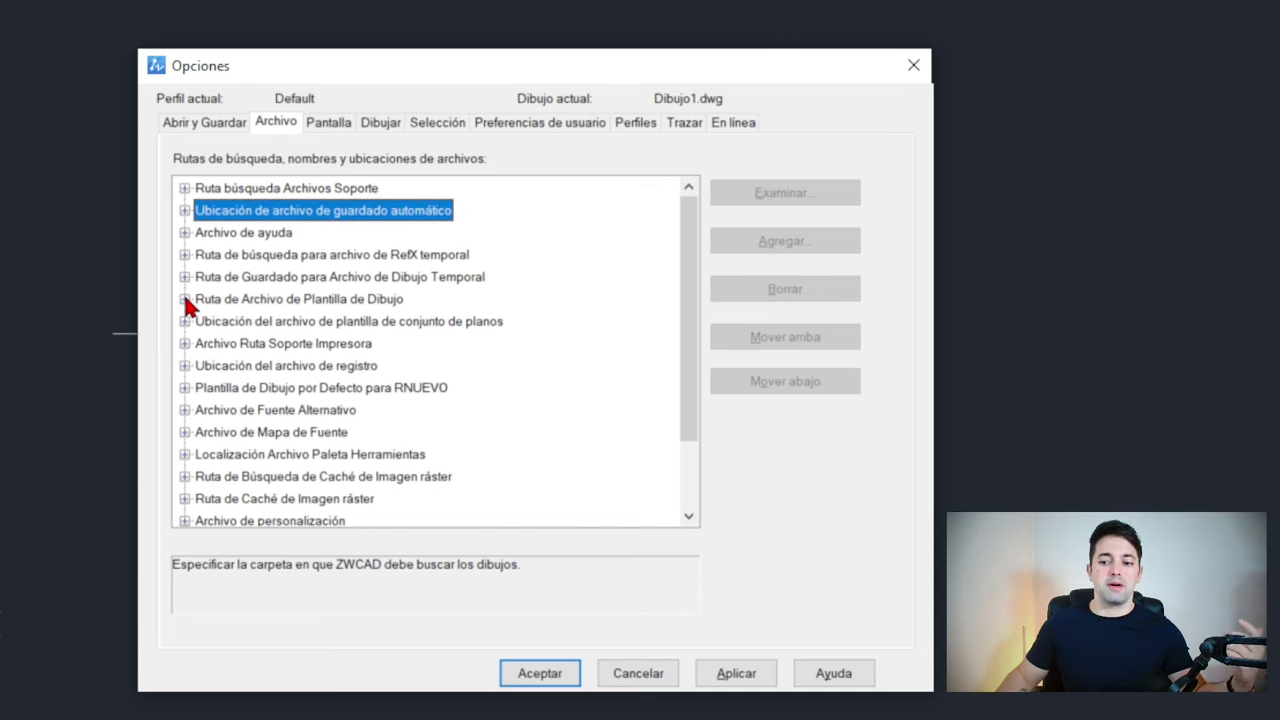
click(184, 299)
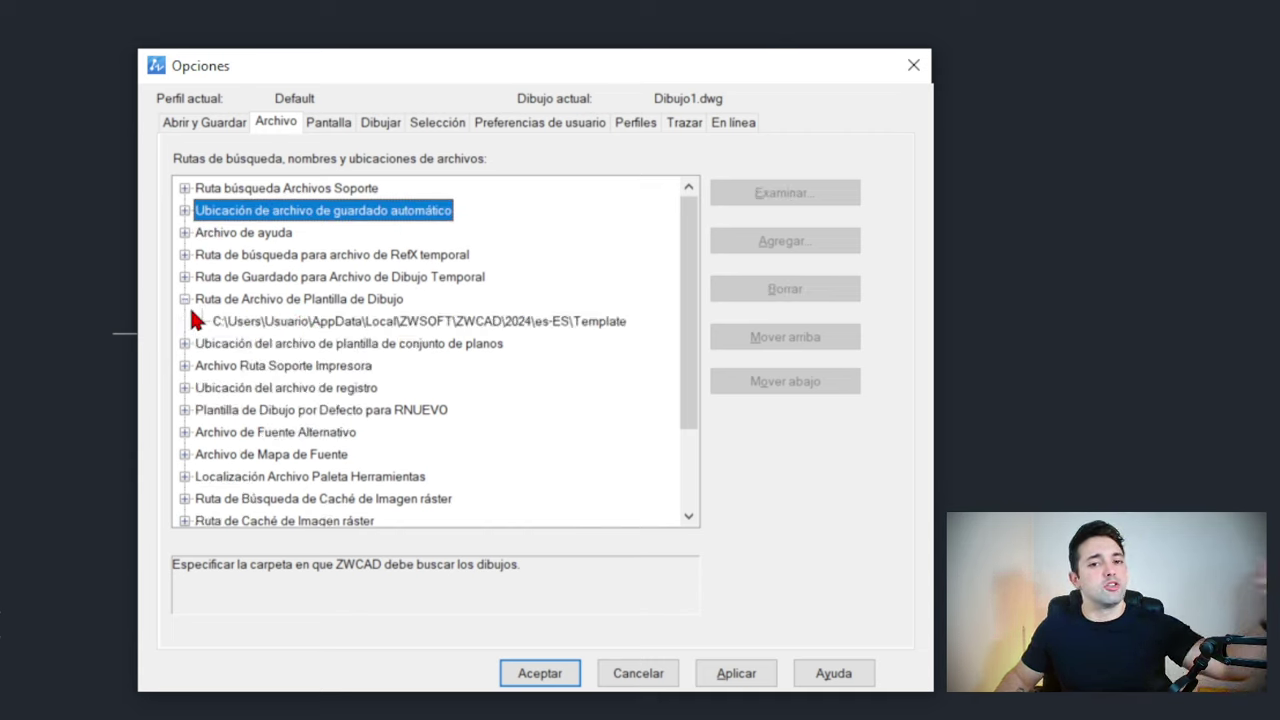
Set the uniform background colour of the 2D model space to Blanco in the display options
click(329, 121)
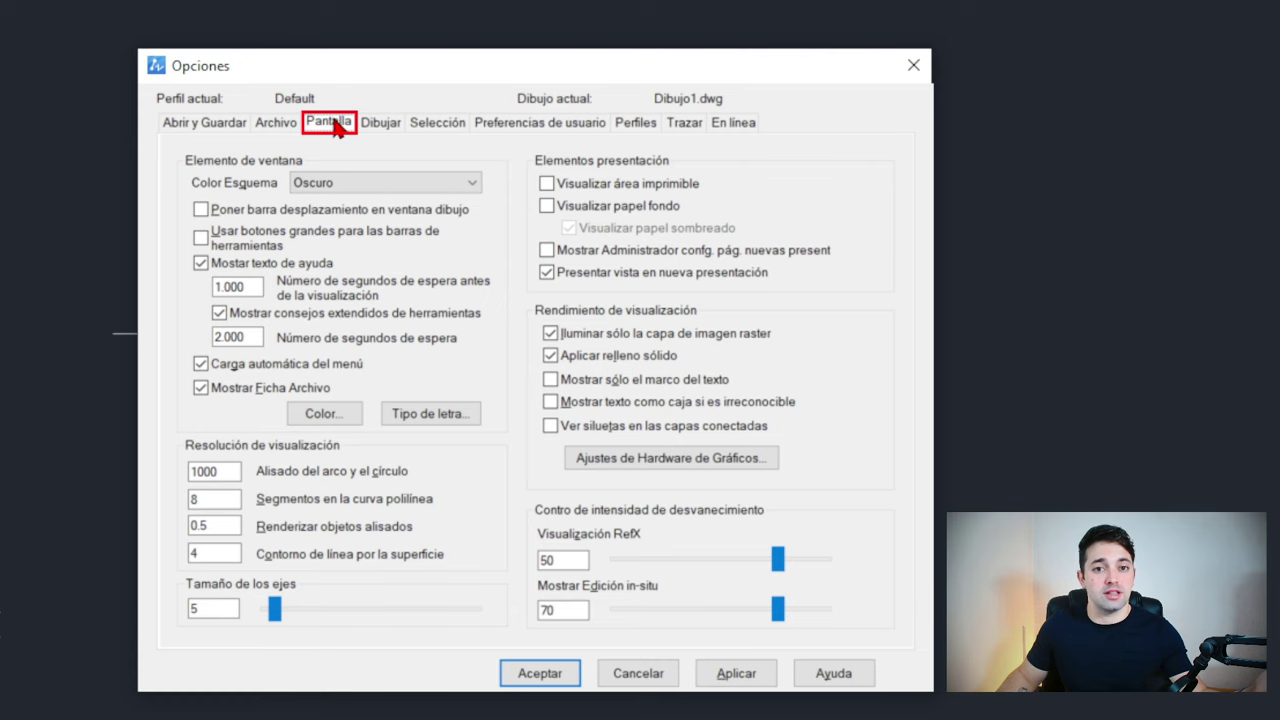
click(325, 414)
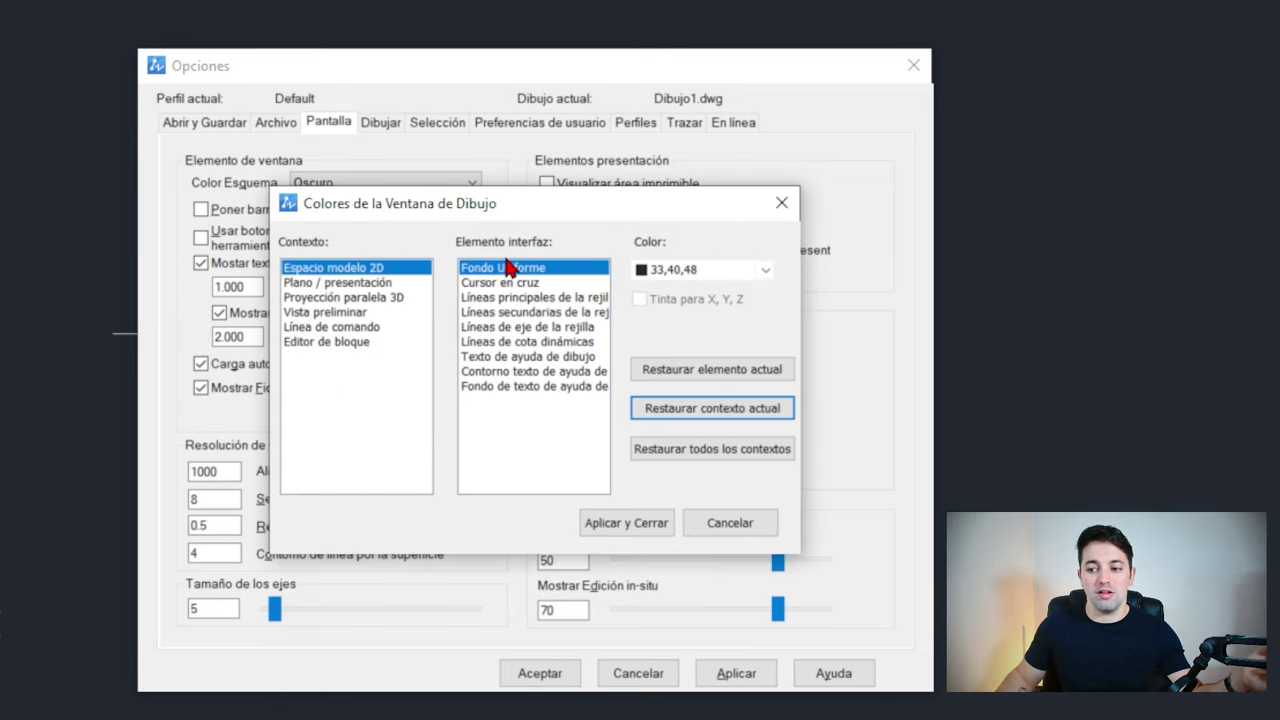
click(708, 272)
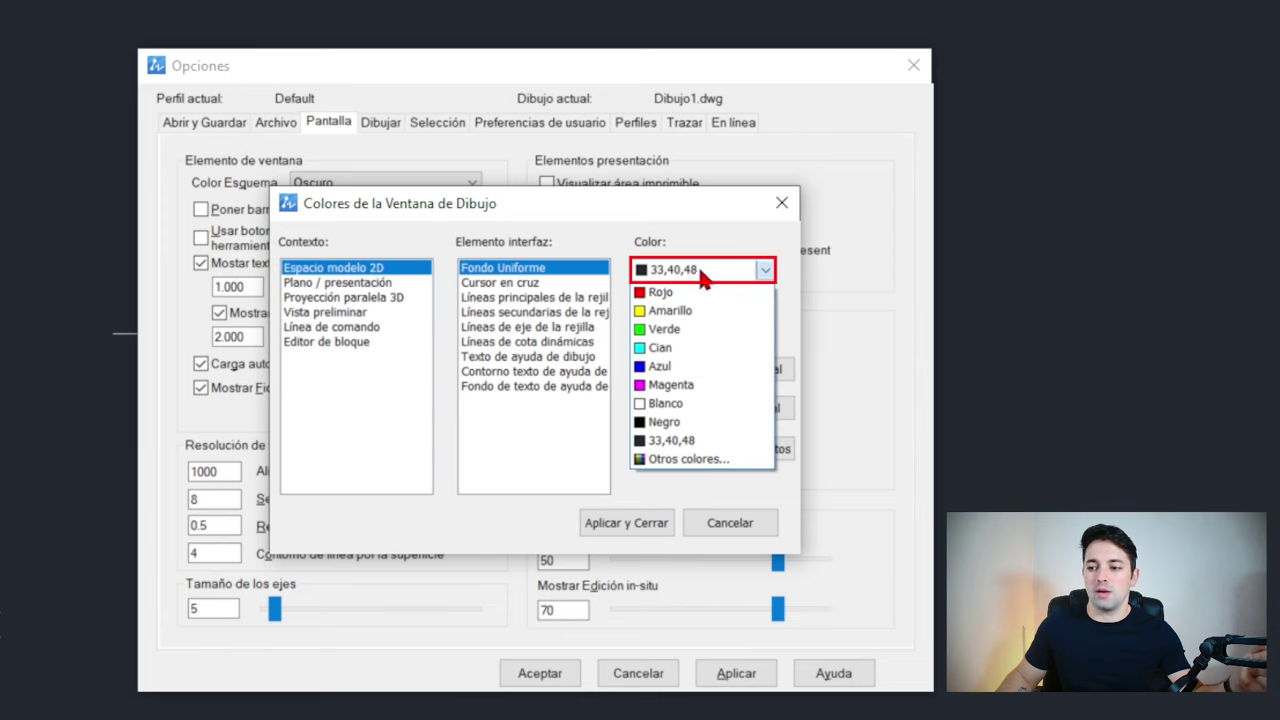
click(678, 399)
click(636, 528)
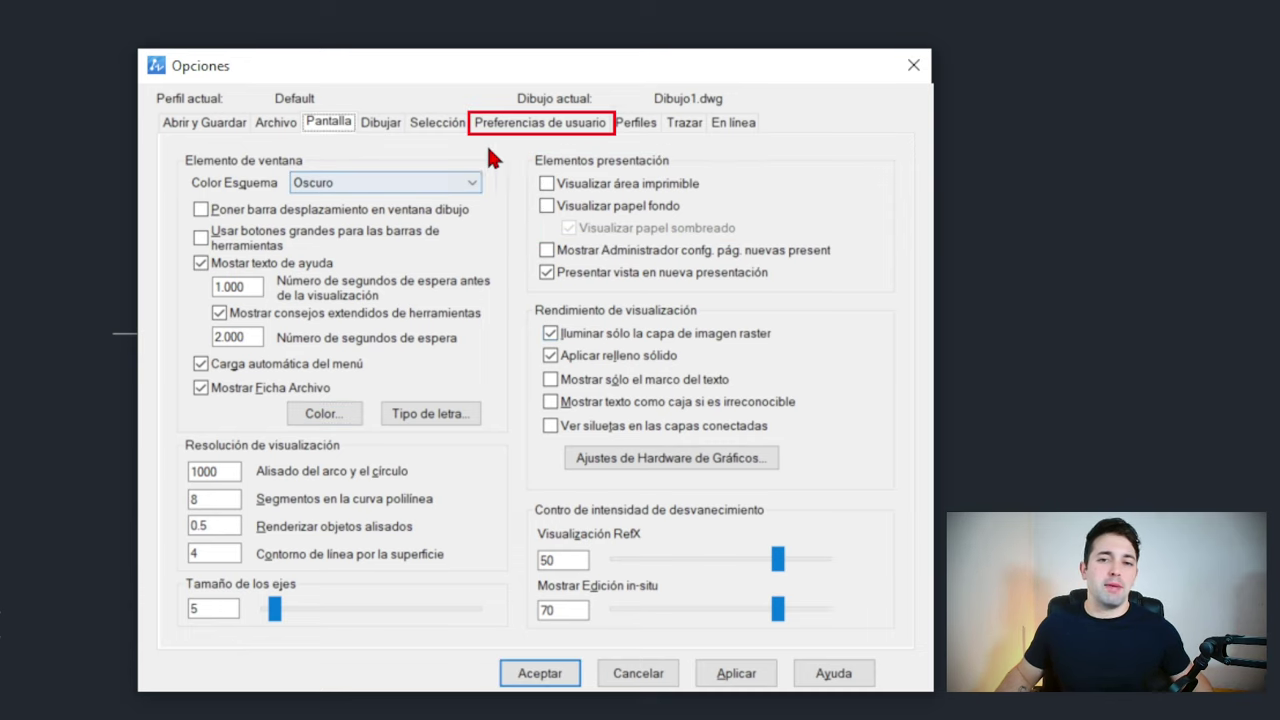
Enable the right-button sensitivity option Cambiar sensibilidad del botón derecho in the user preferences and apply the change
click(560, 130)
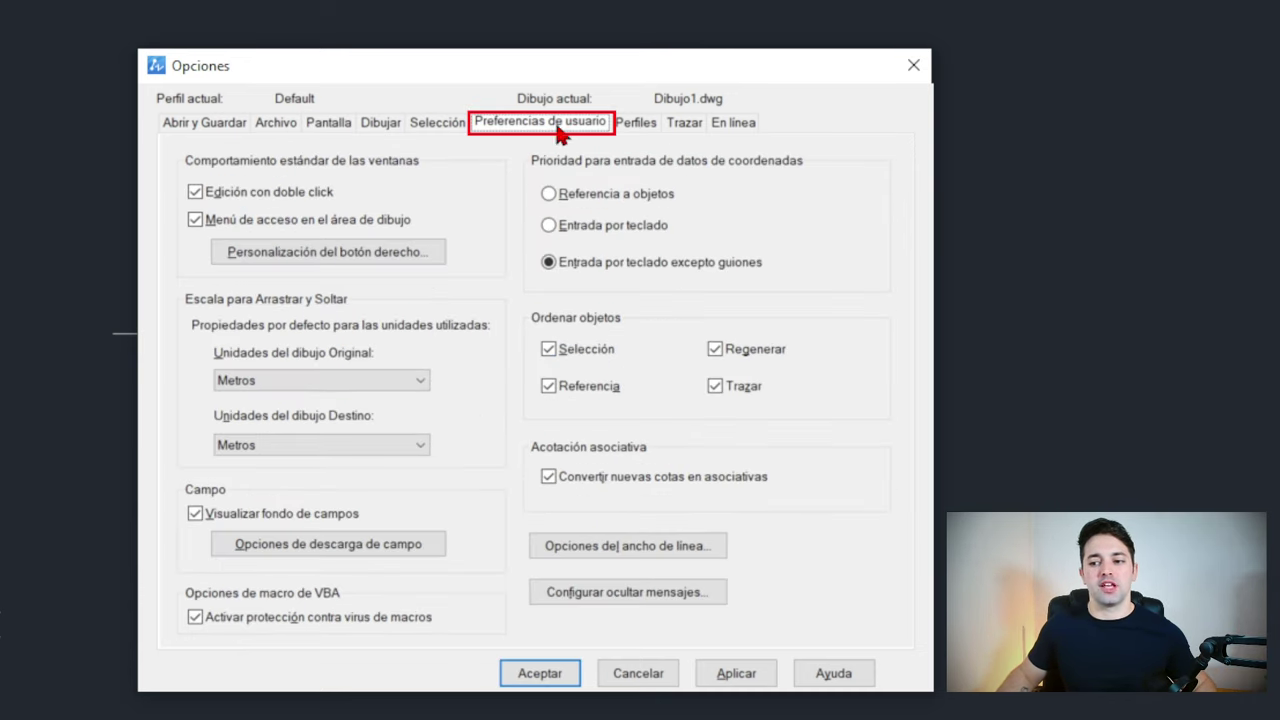
click(380, 257)
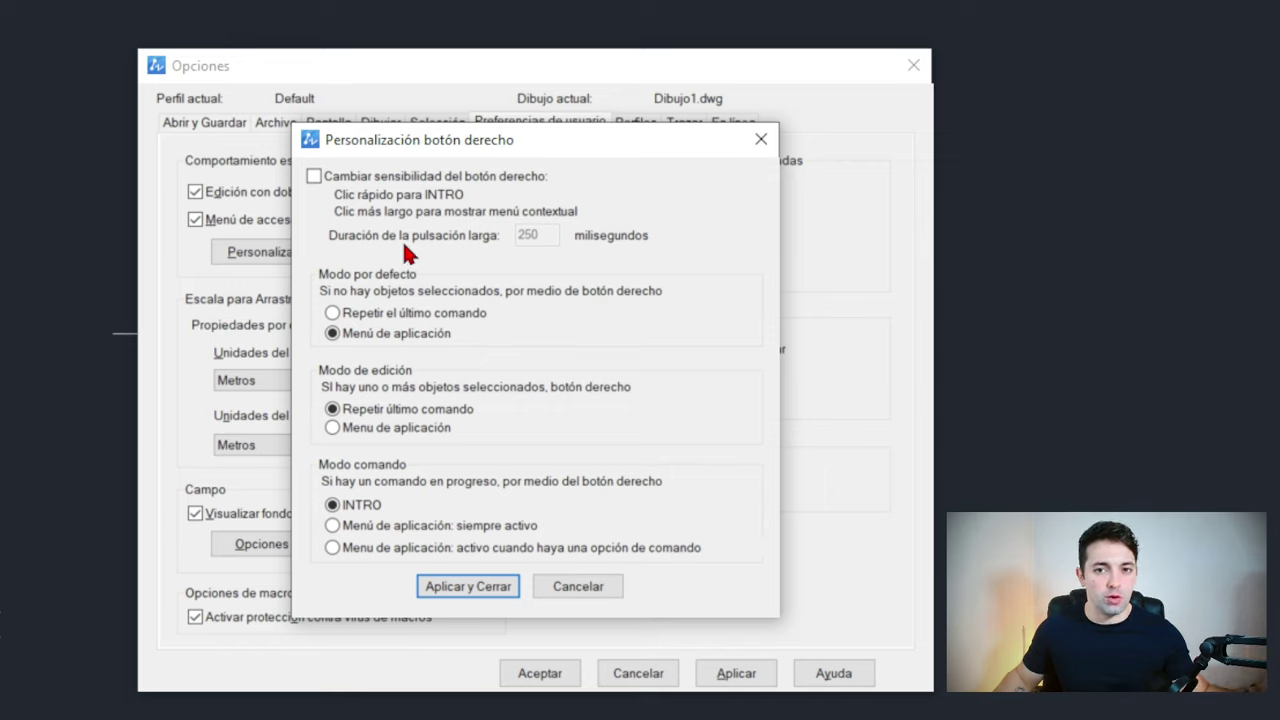
click(315, 176)
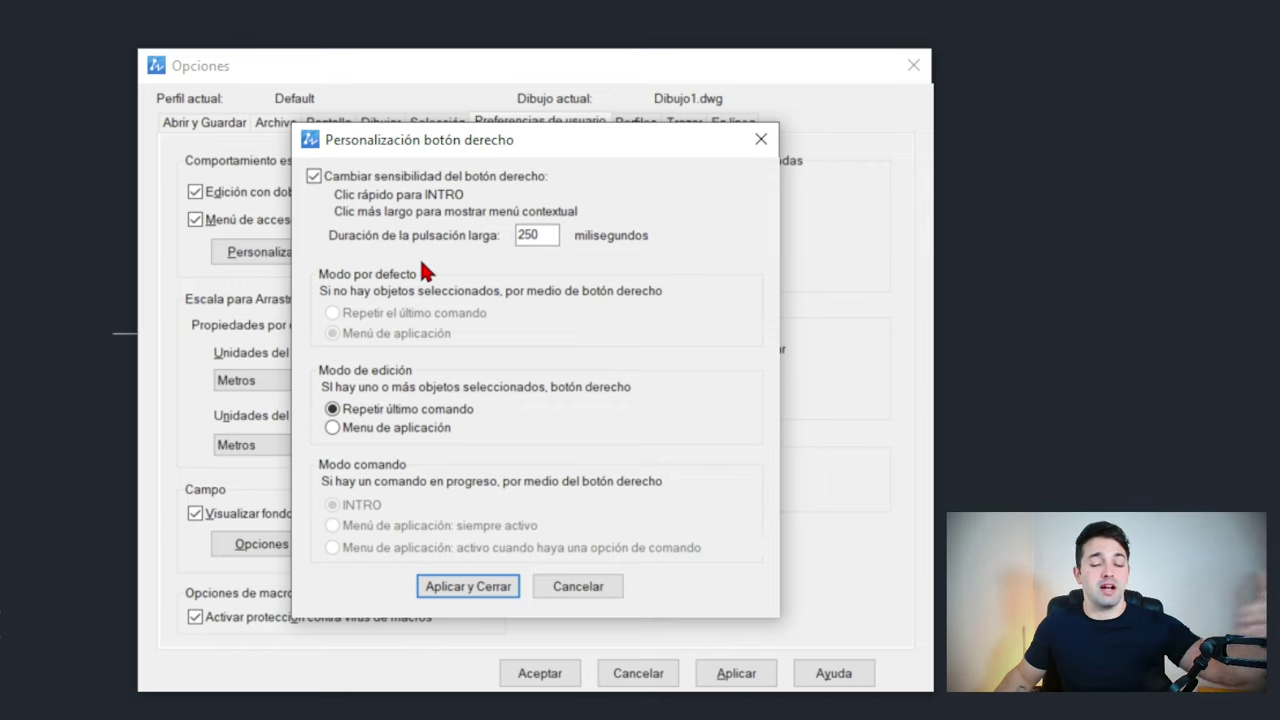
click(493, 594)
click(733, 678)
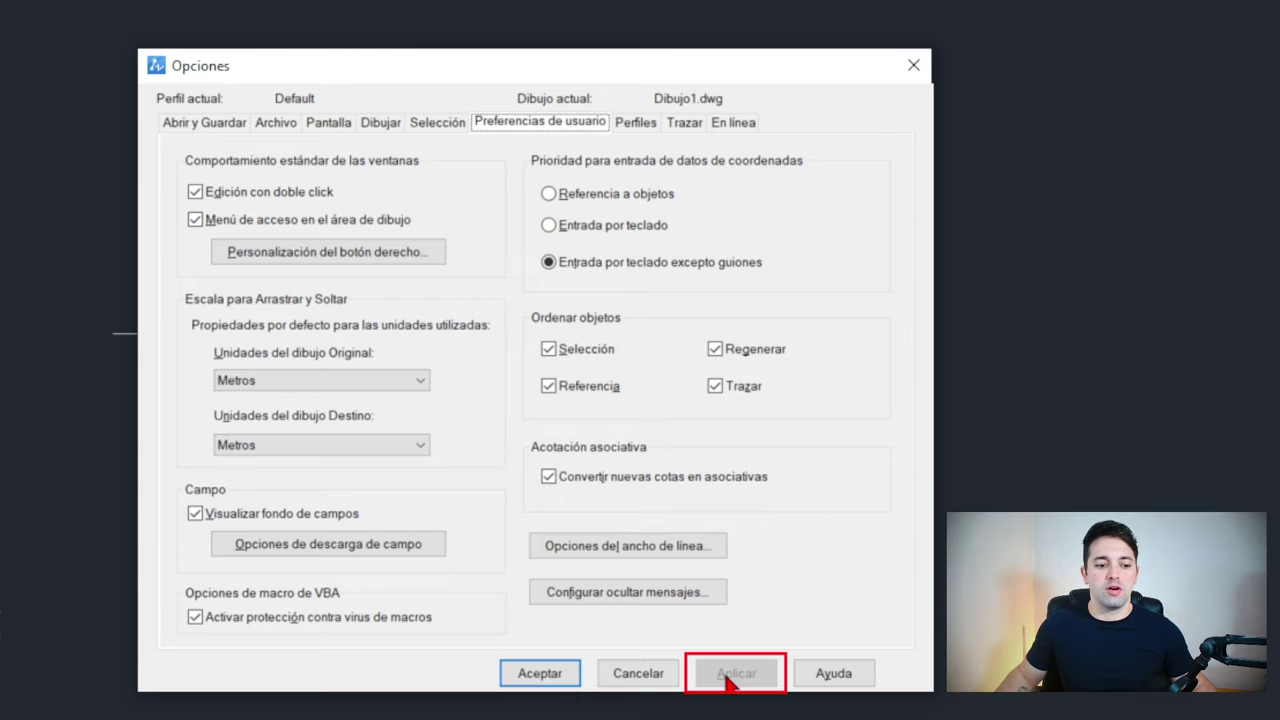
Rename the Default profile with the profile owner's first name, then apply and accept the options
click(640, 123)
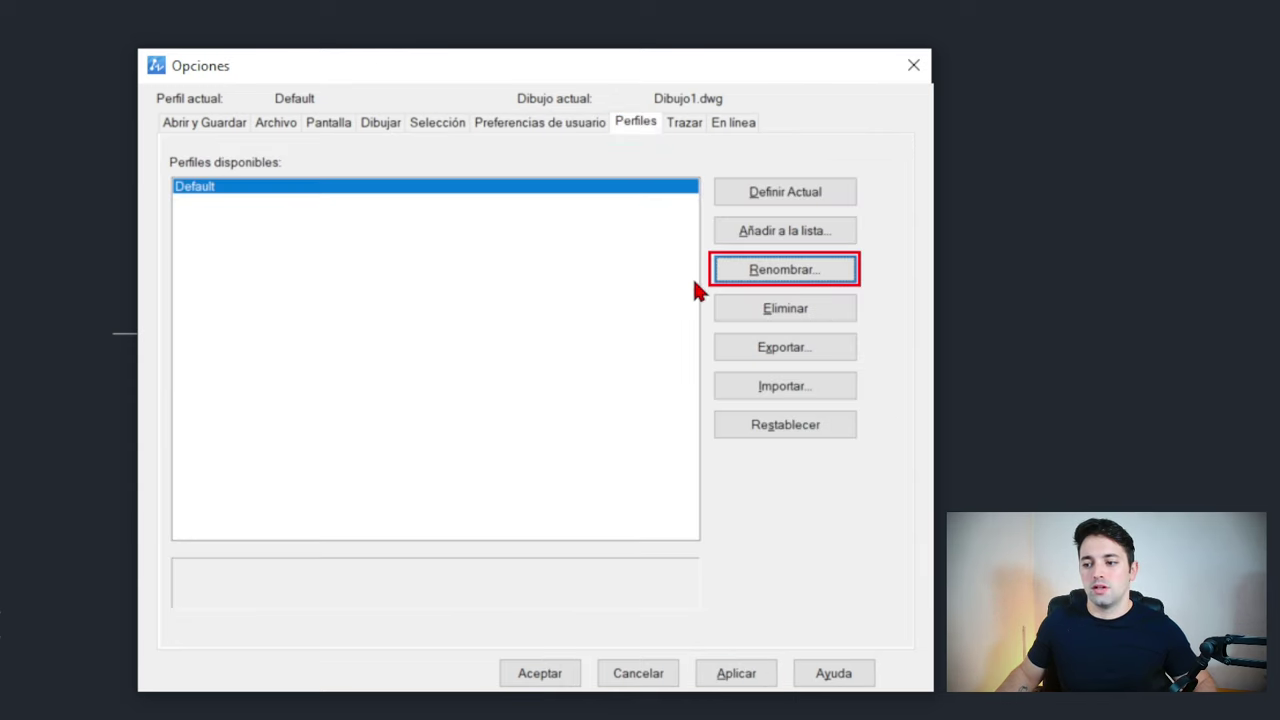
click(740, 272)
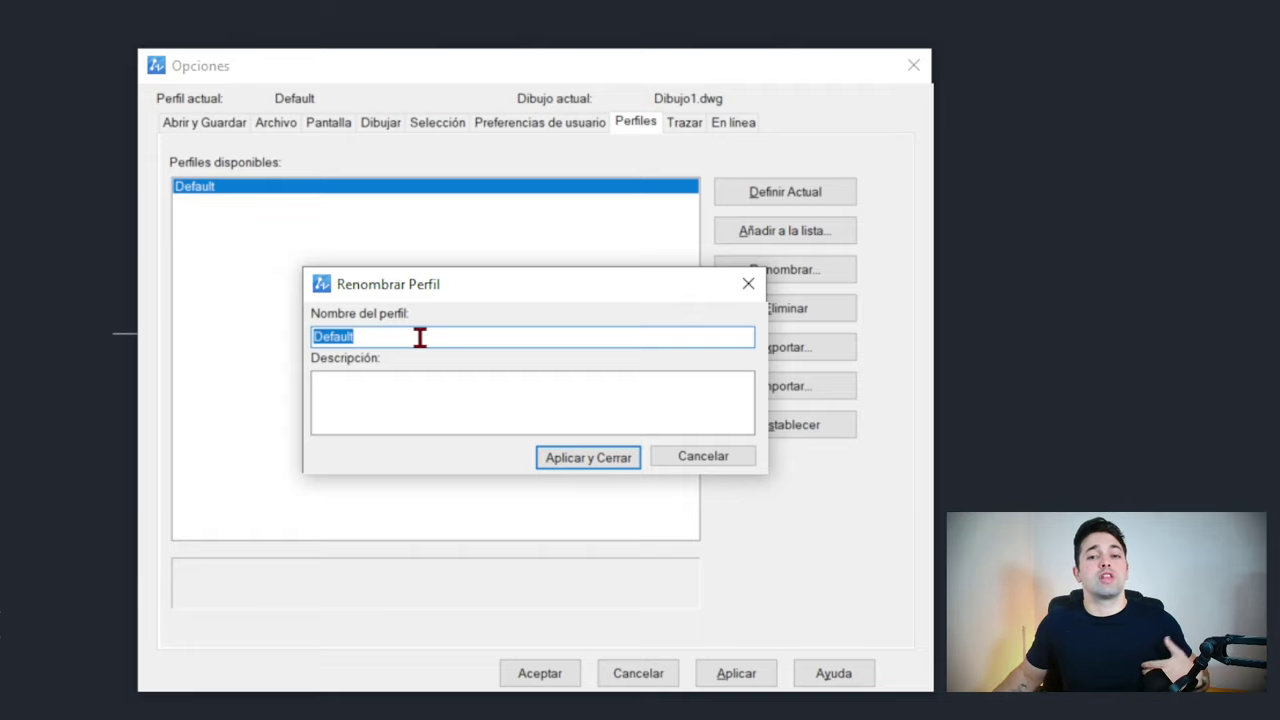
text(Martin)
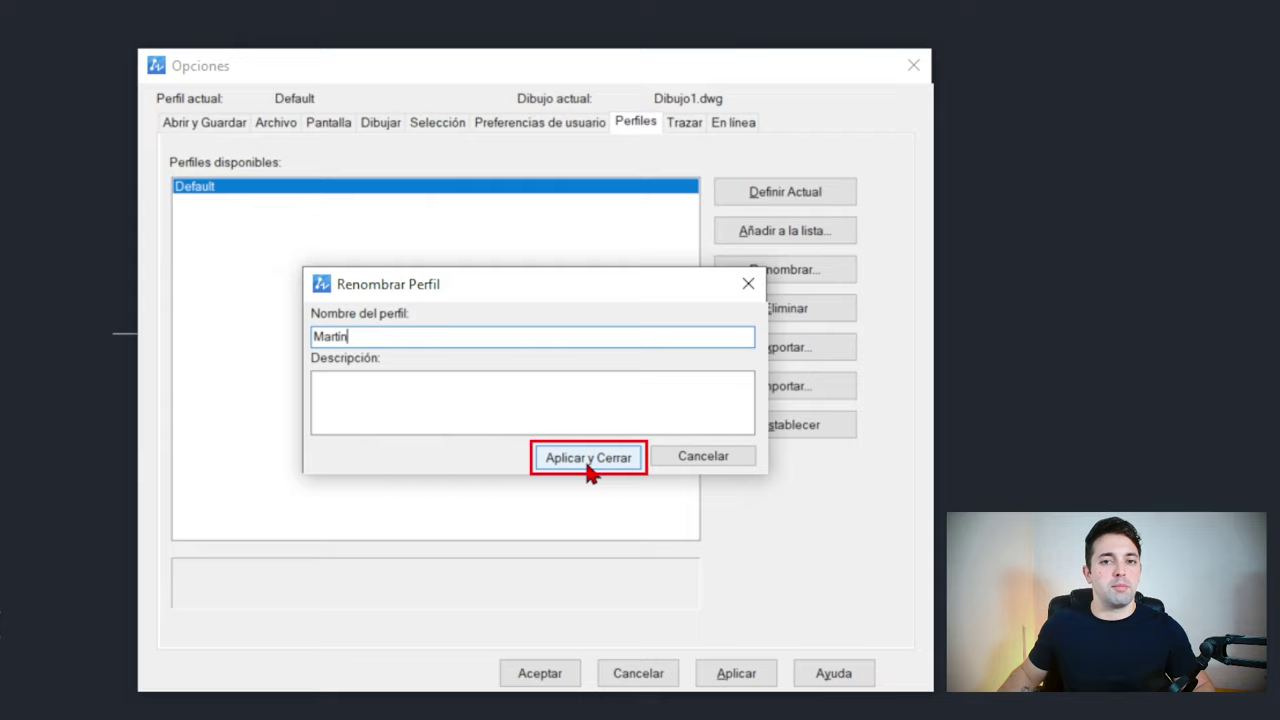
click(588, 457)
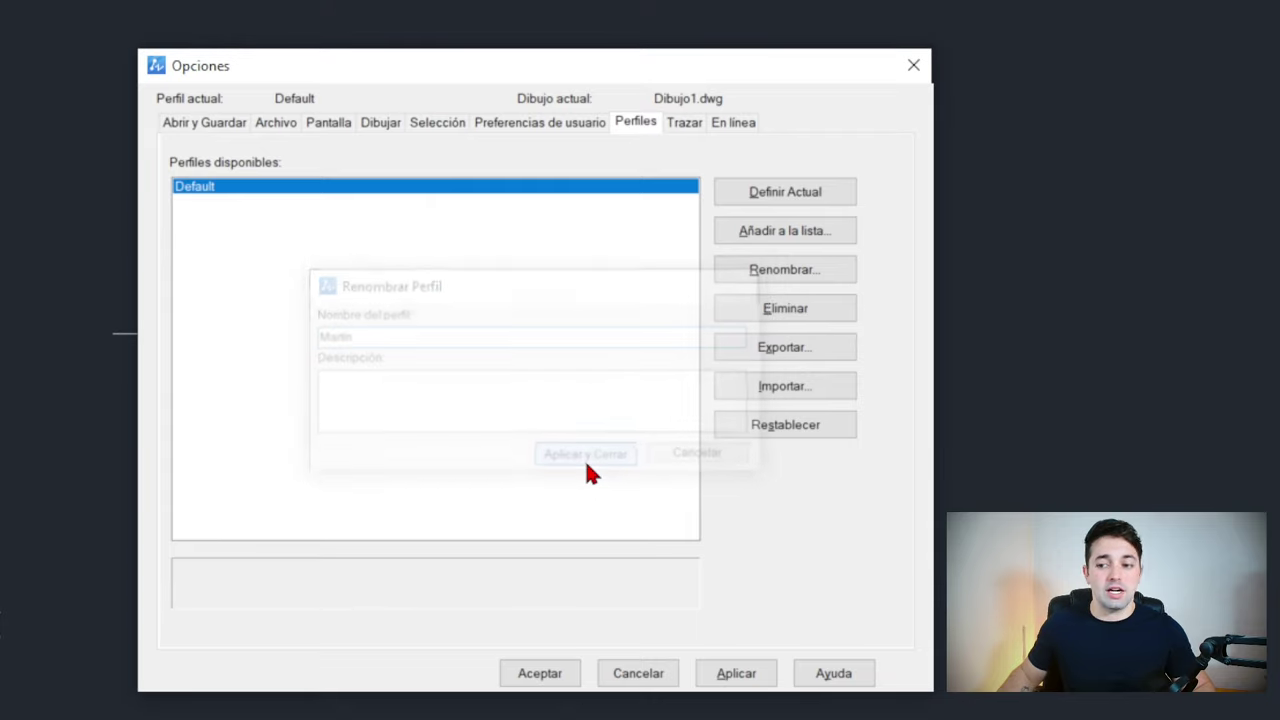
click(735, 675)
click(544, 682)
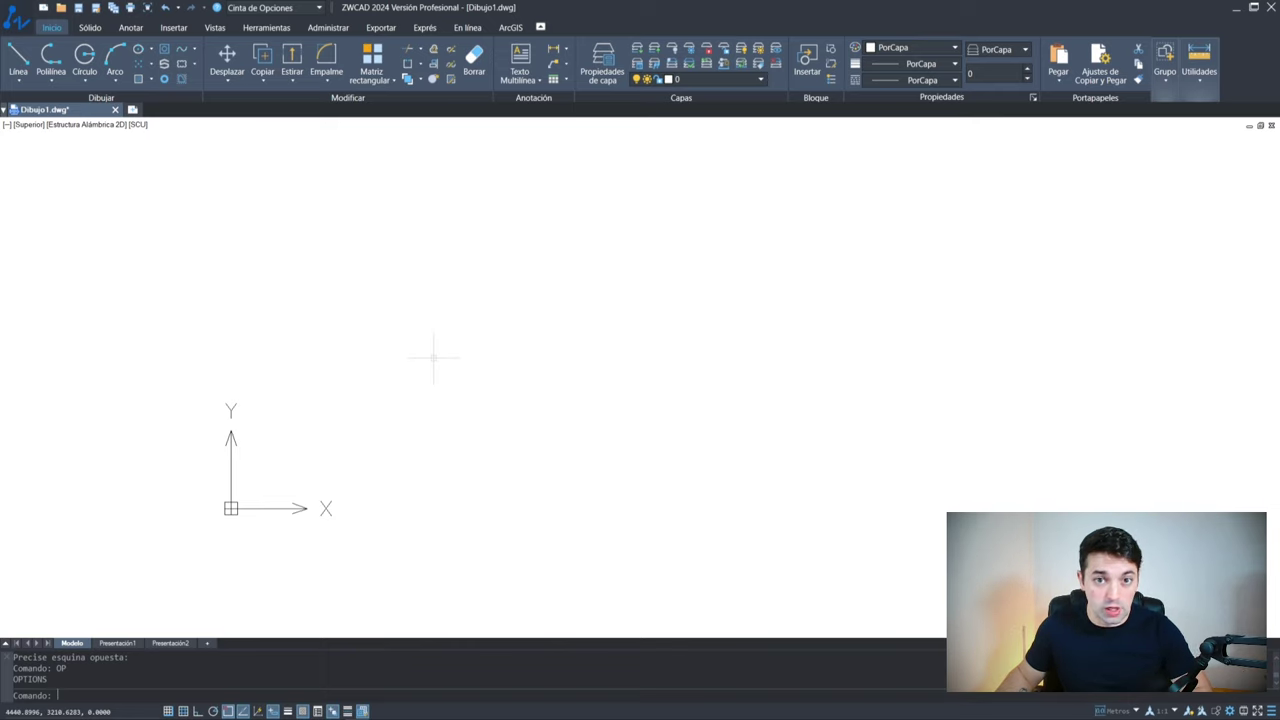
Reopen the options and set the crosshair cursor colour for the 2D model space to Negro, applying and accepting the change
key(Return)
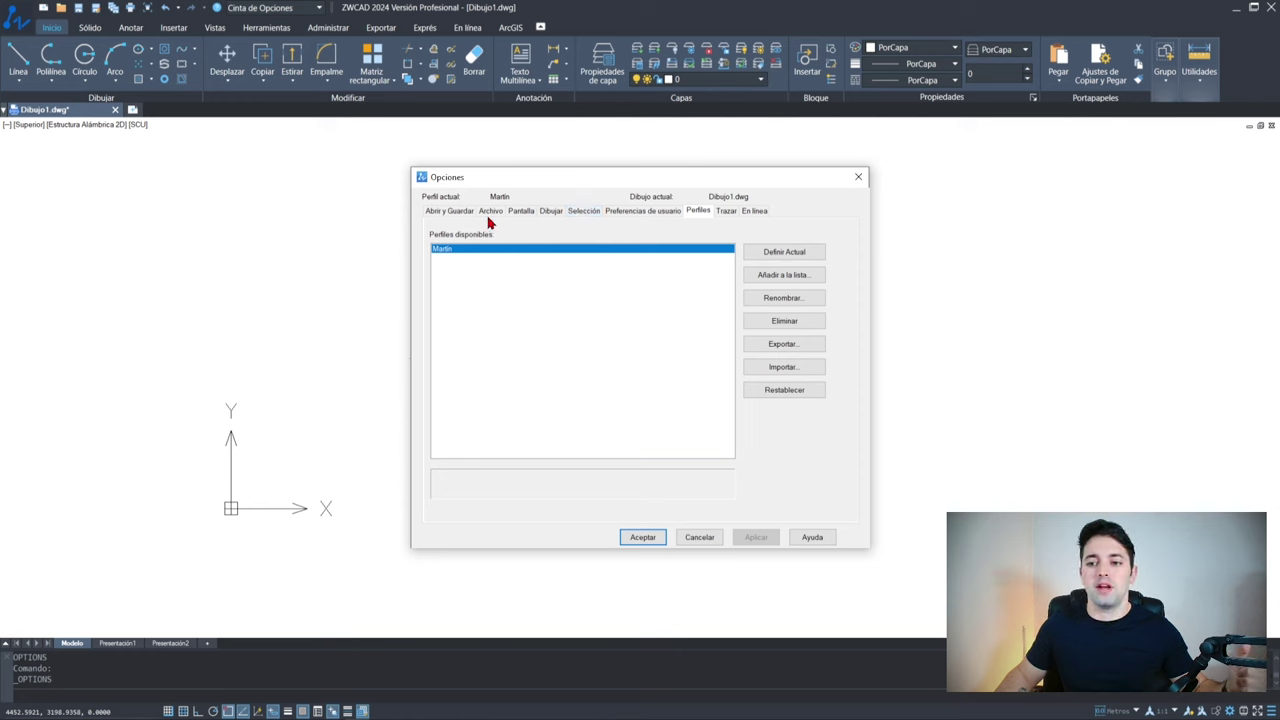
click(521, 211)
click(518, 383)
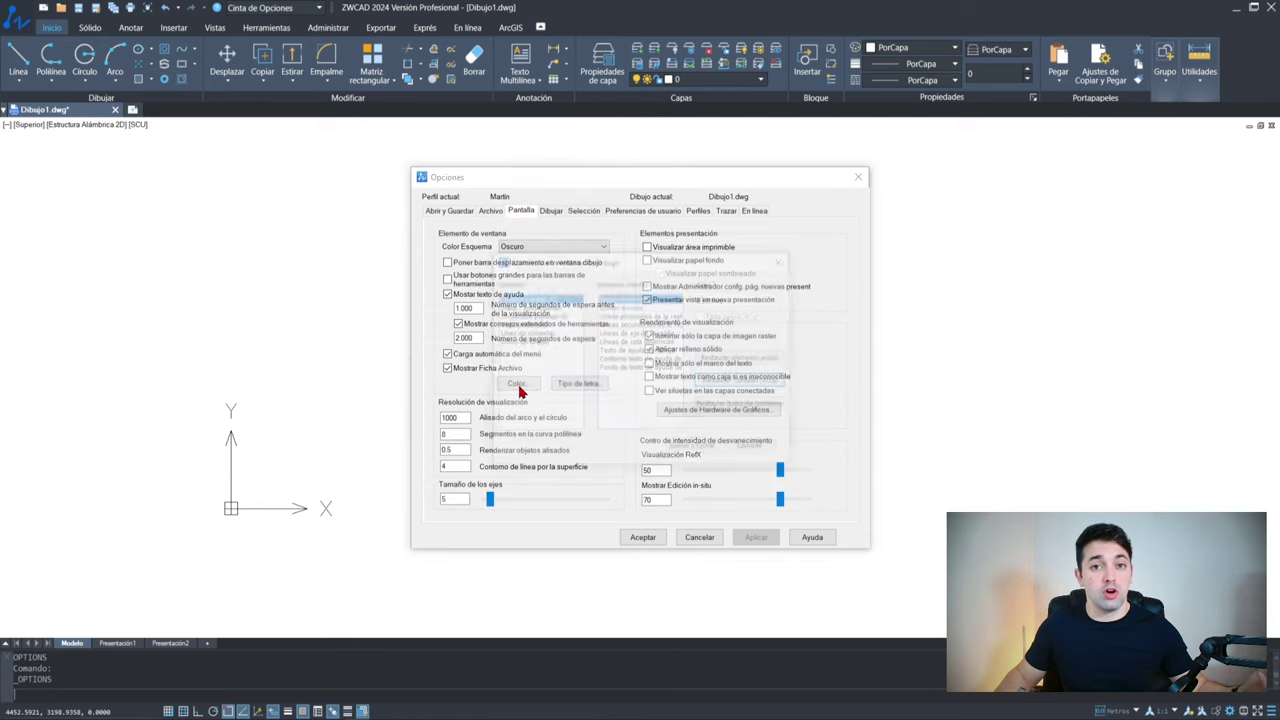
click(630, 306)
click(712, 300)
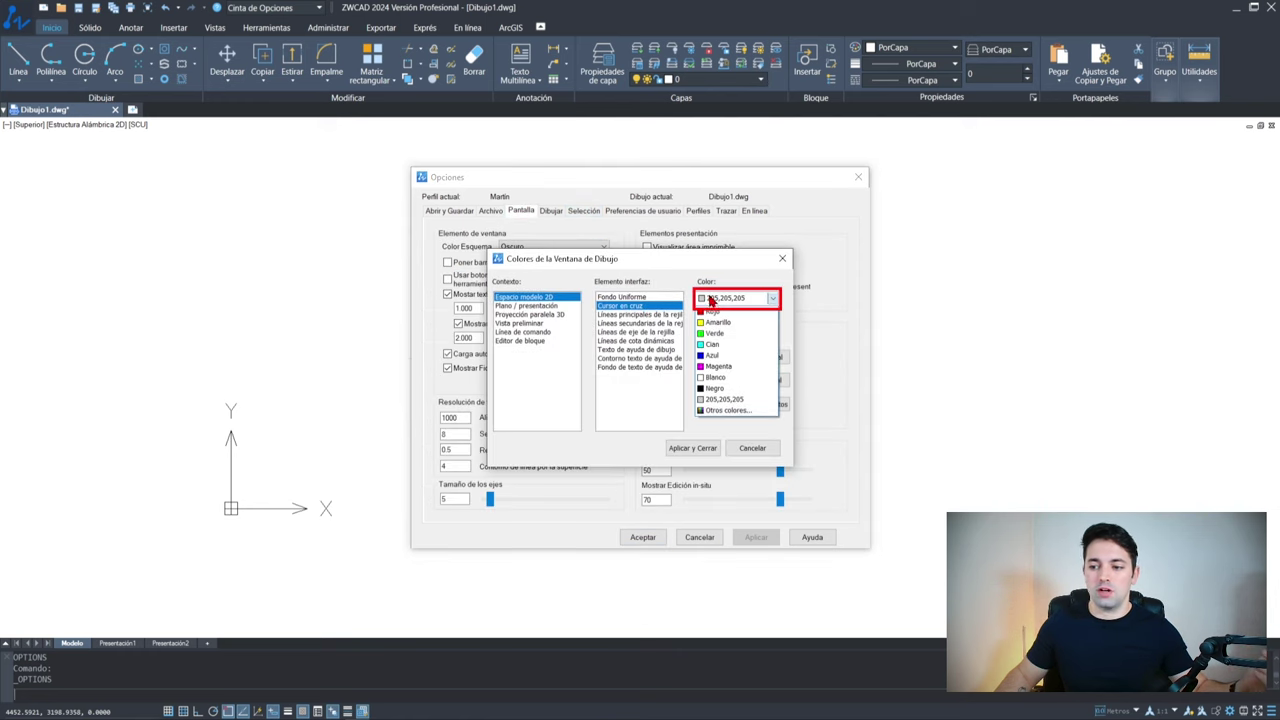
click(722, 398)
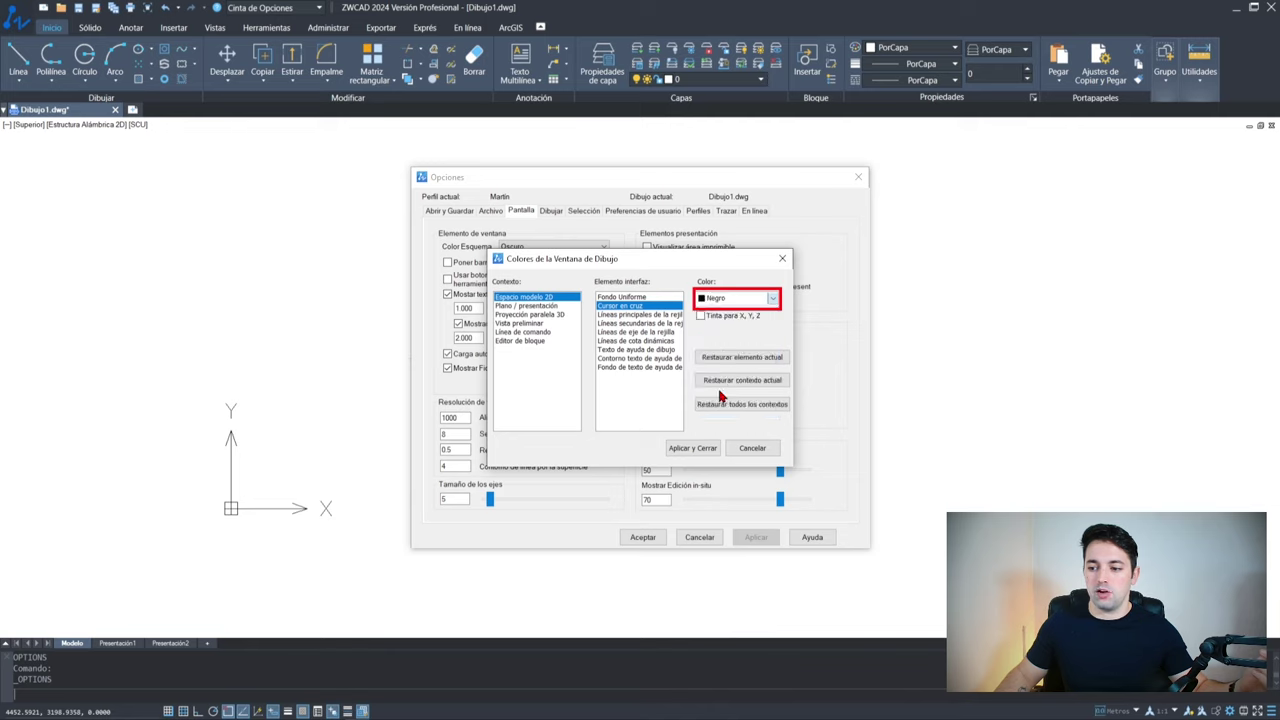
click(693, 448)
click(756, 537)
click(643, 537)
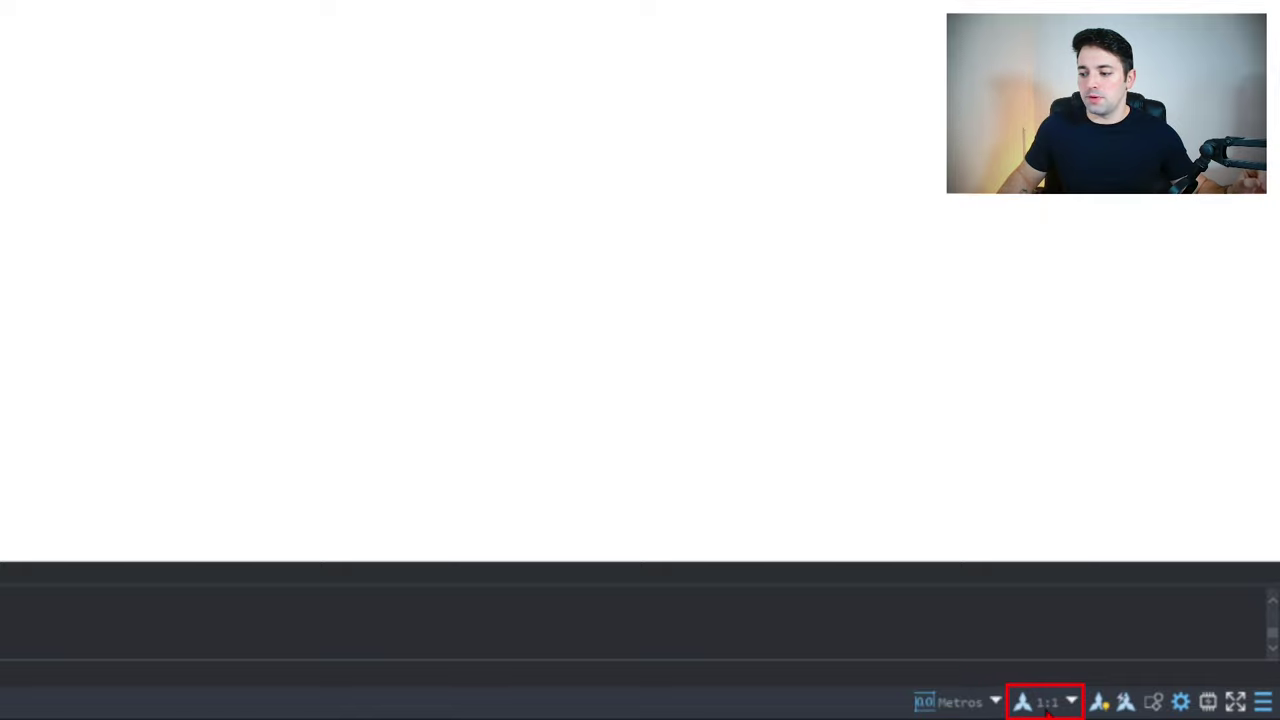
Open the scale list editor from the annotation scale options and reset the list to metric scales only
click(1072, 703)
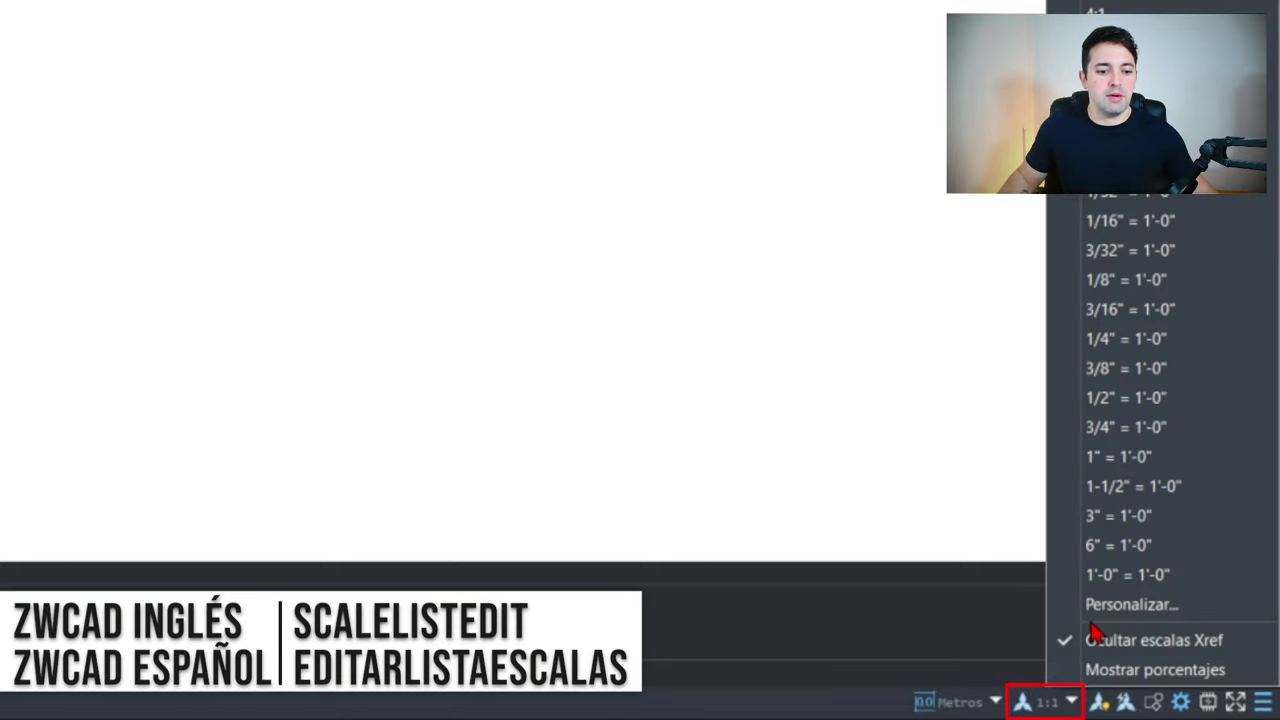
click(1100, 605)
scroll(500, 255, up, 5)
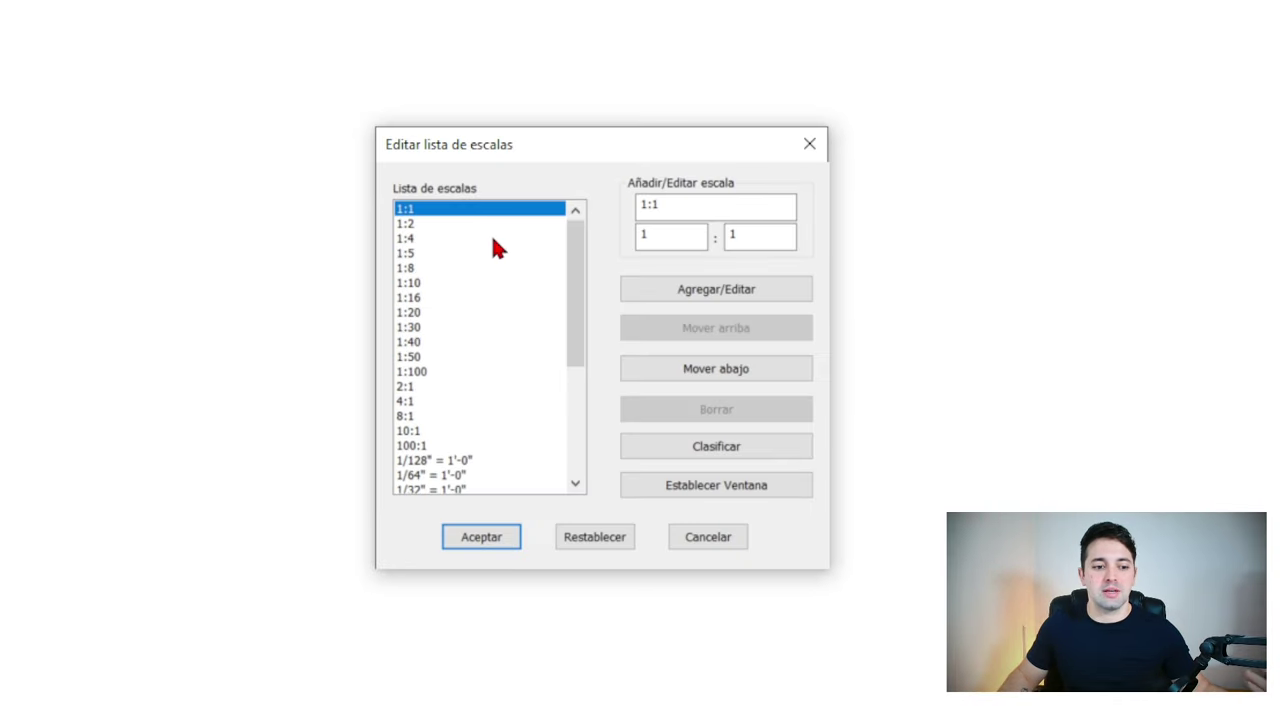
scroll(470, 350, down, 5)
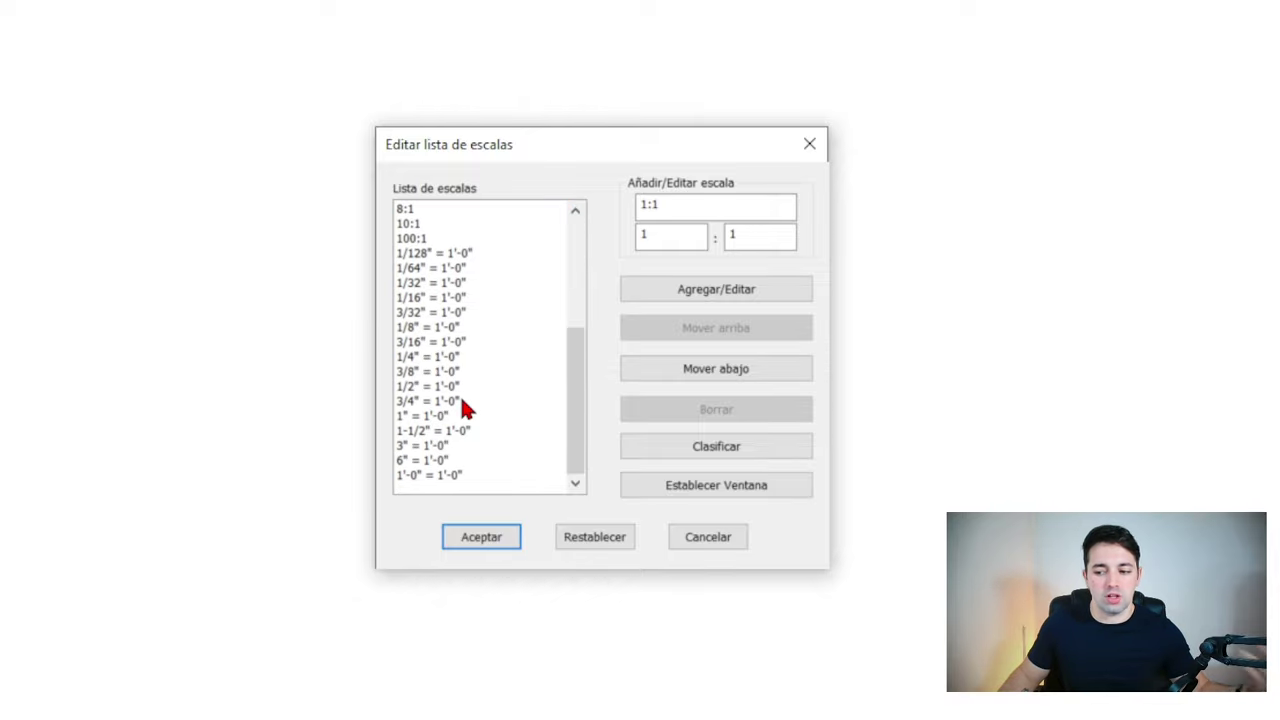
click(584, 537)
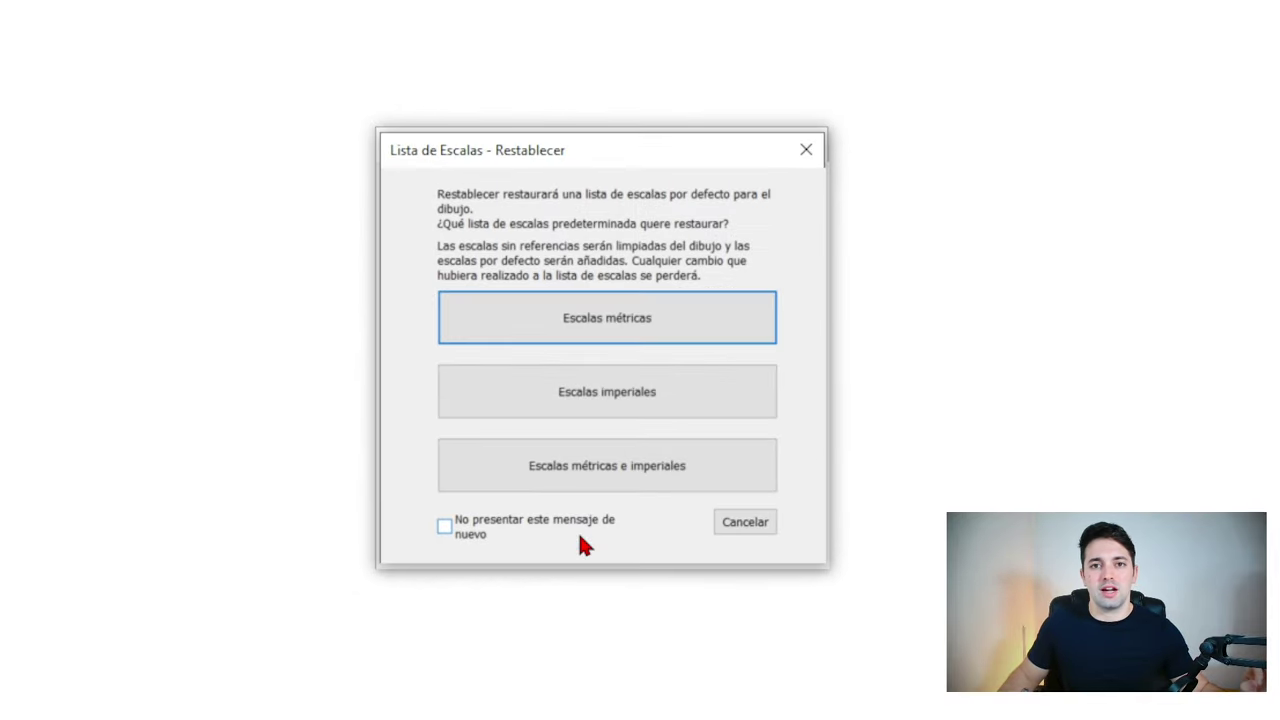
click(580, 328)
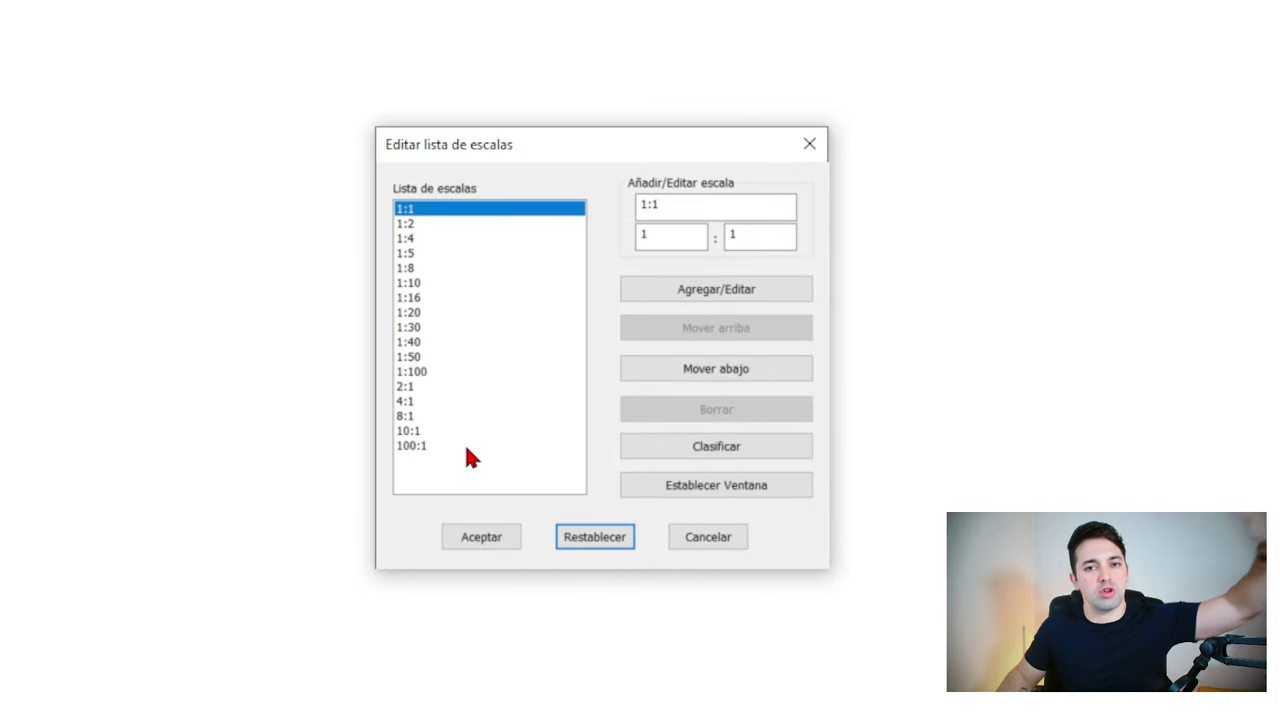
drag(466, 447, 484, 216)
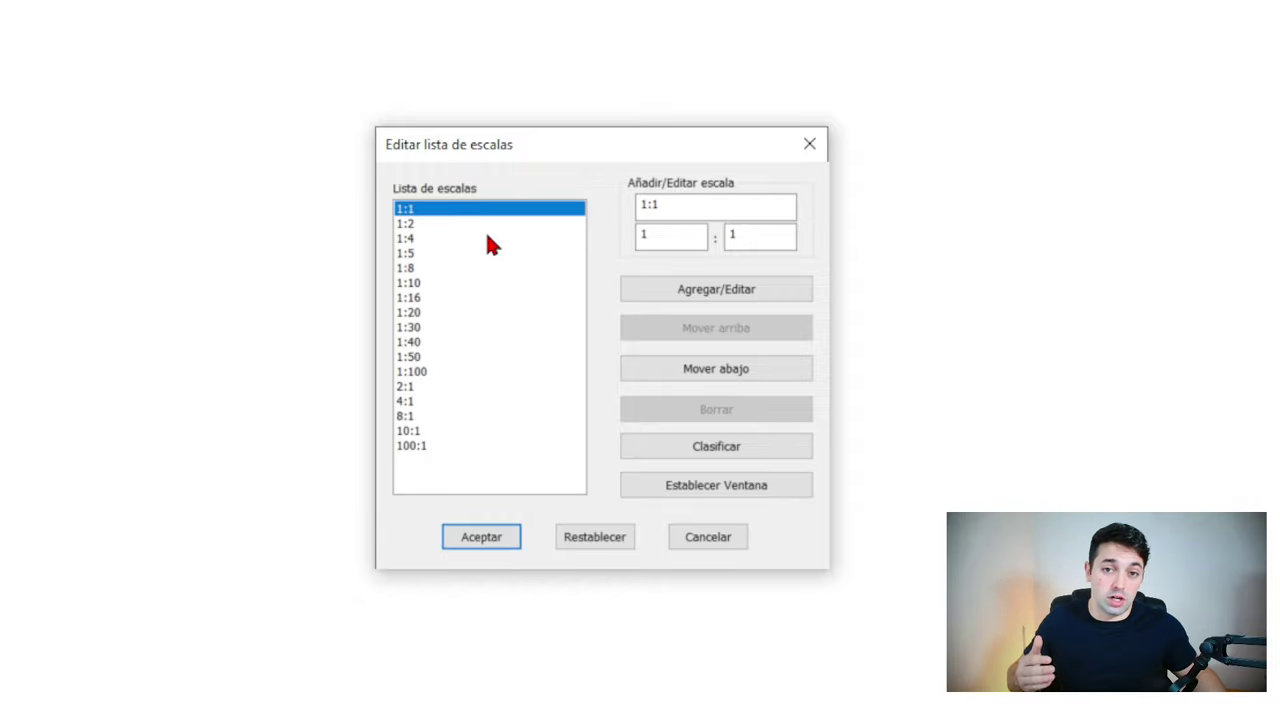
Try 1000 as the first ratio value of the 1:50 and 1:100 scales
click(444, 313)
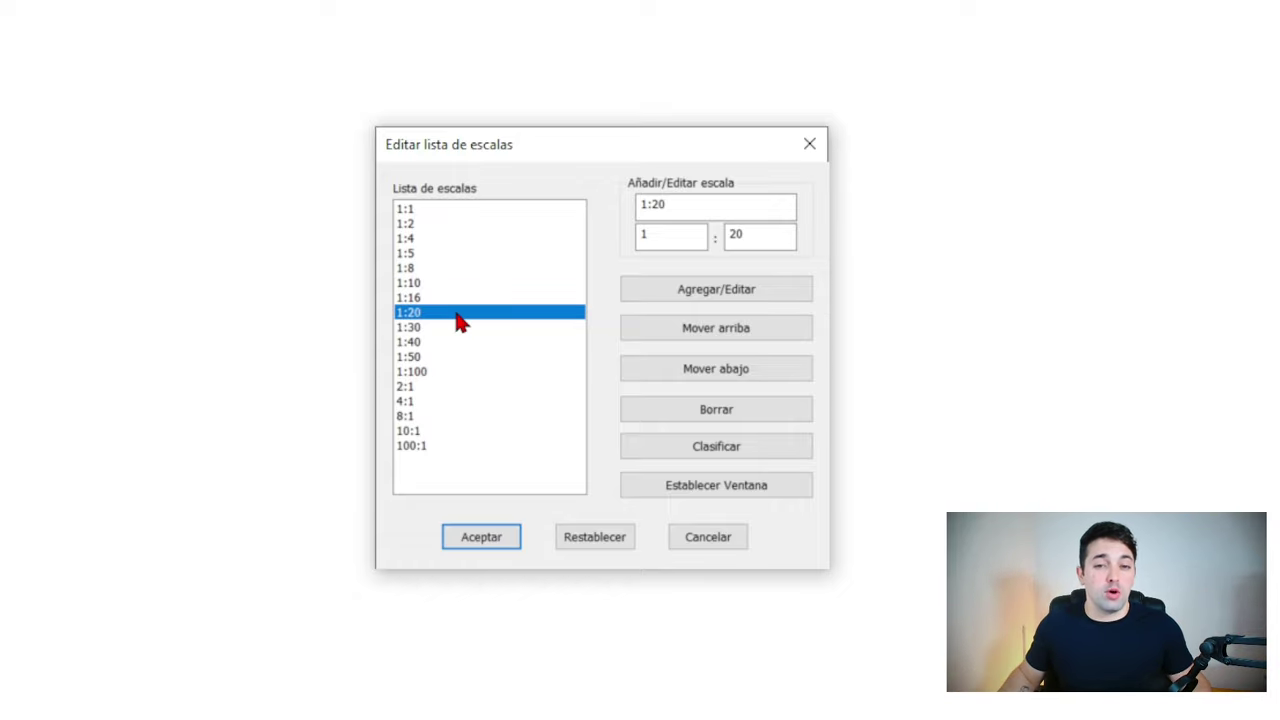
click(419, 360)
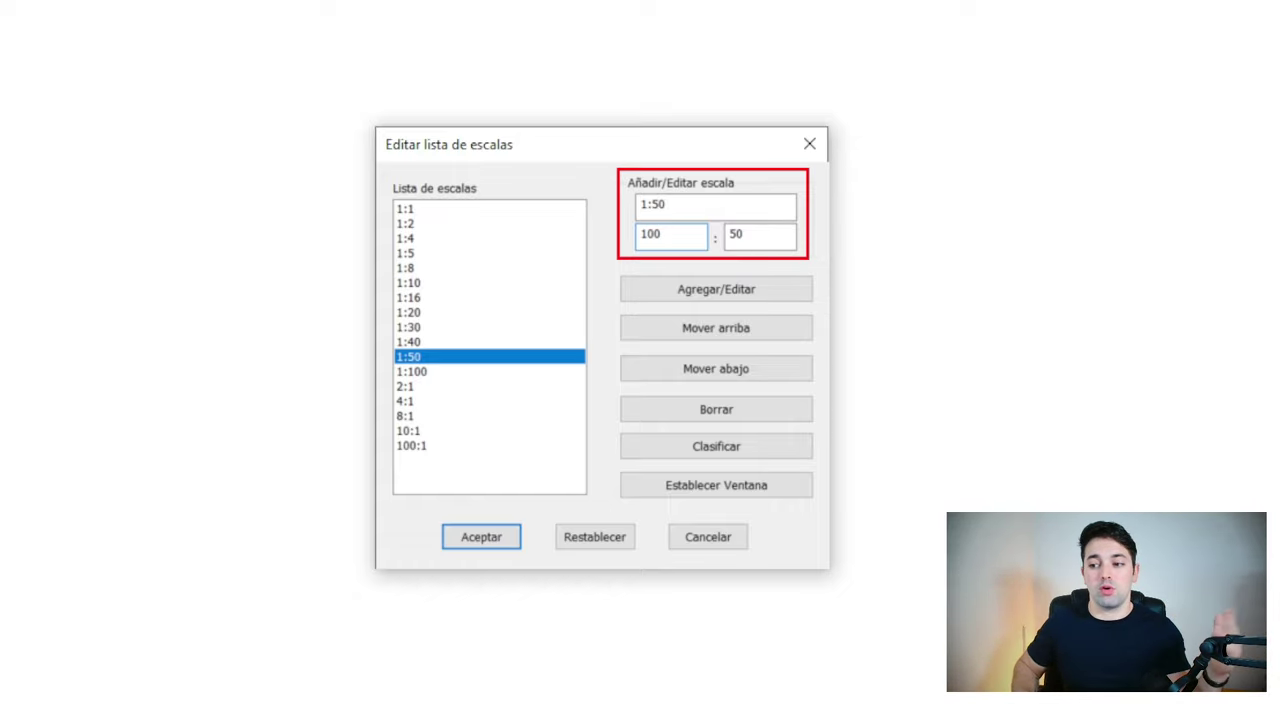
click(766, 236)
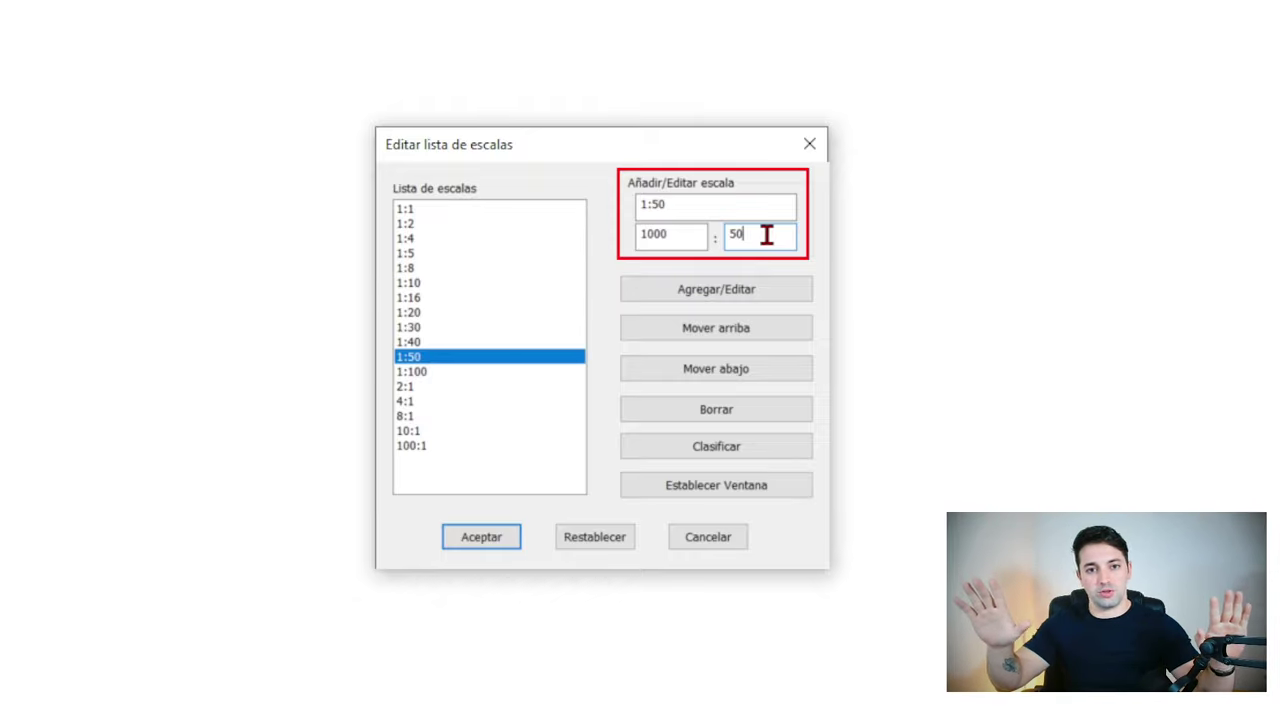
click(430, 373)
click(681, 233)
text(0)
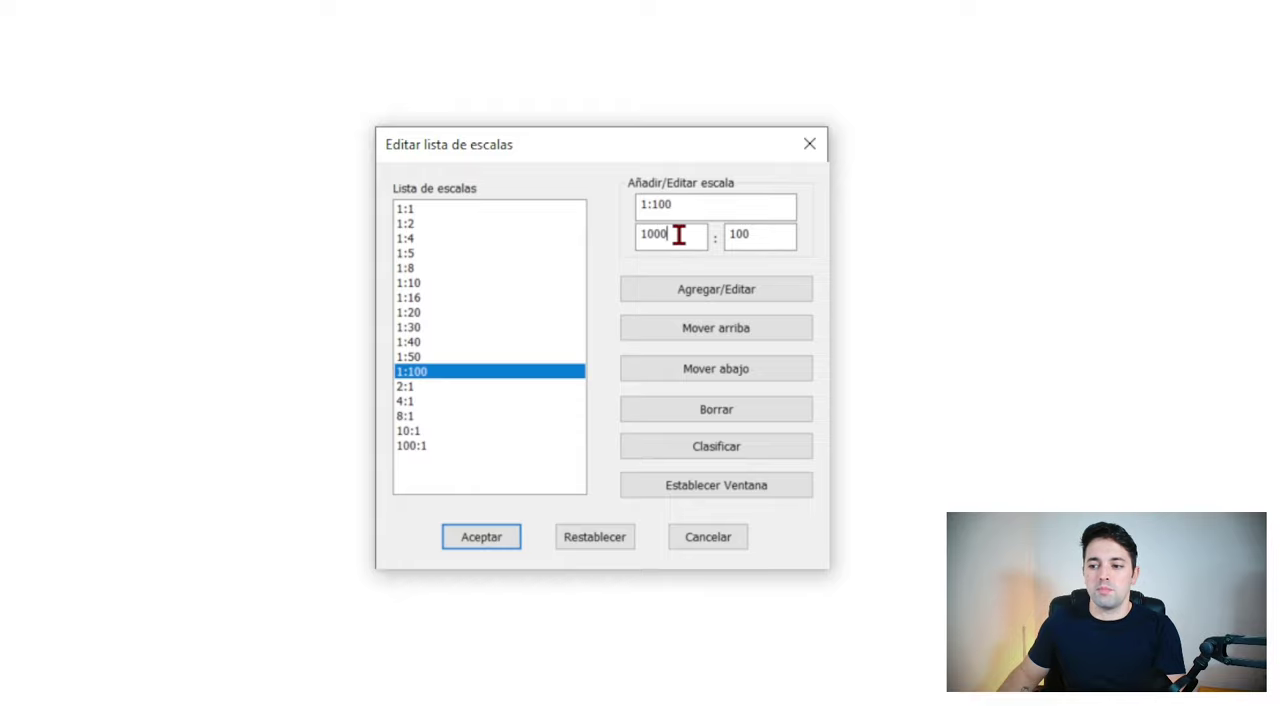
drag(672, 236, 615, 234)
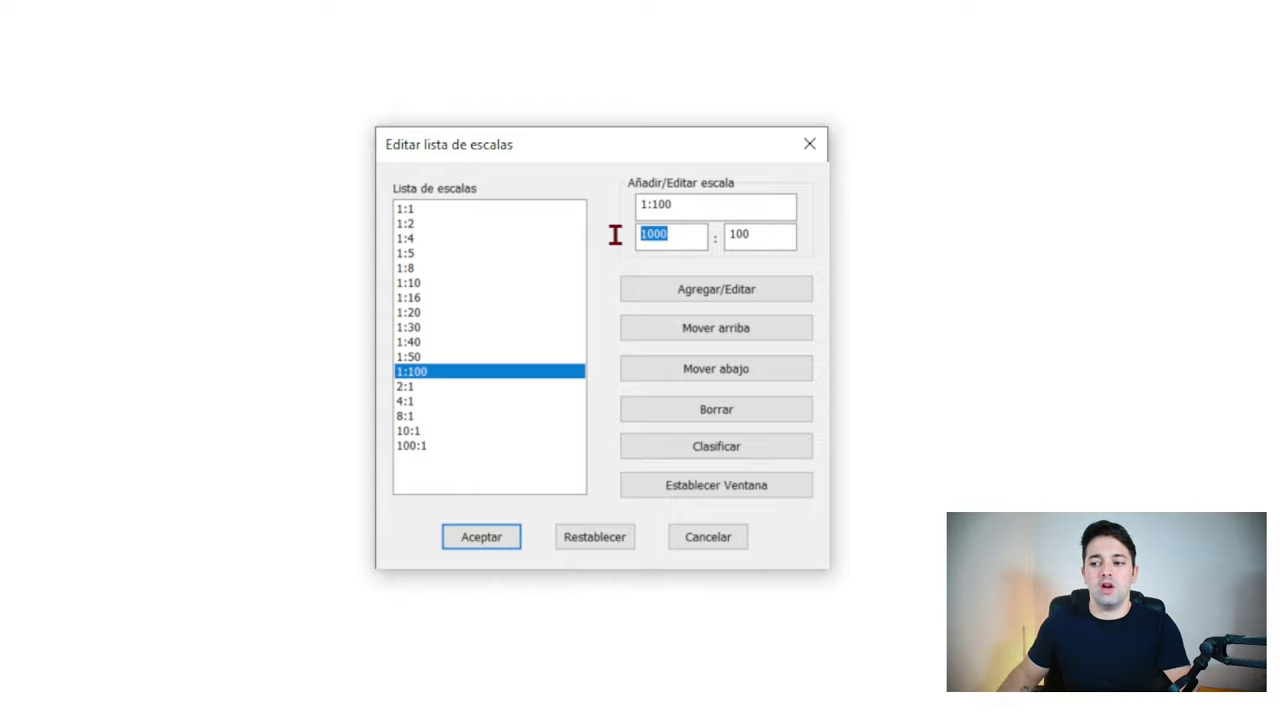
Delete the enlargement scales 2:1, 4:1, 8:1, 10:1 and 100:1 from the scale list
click(458, 400)
click(455, 386)
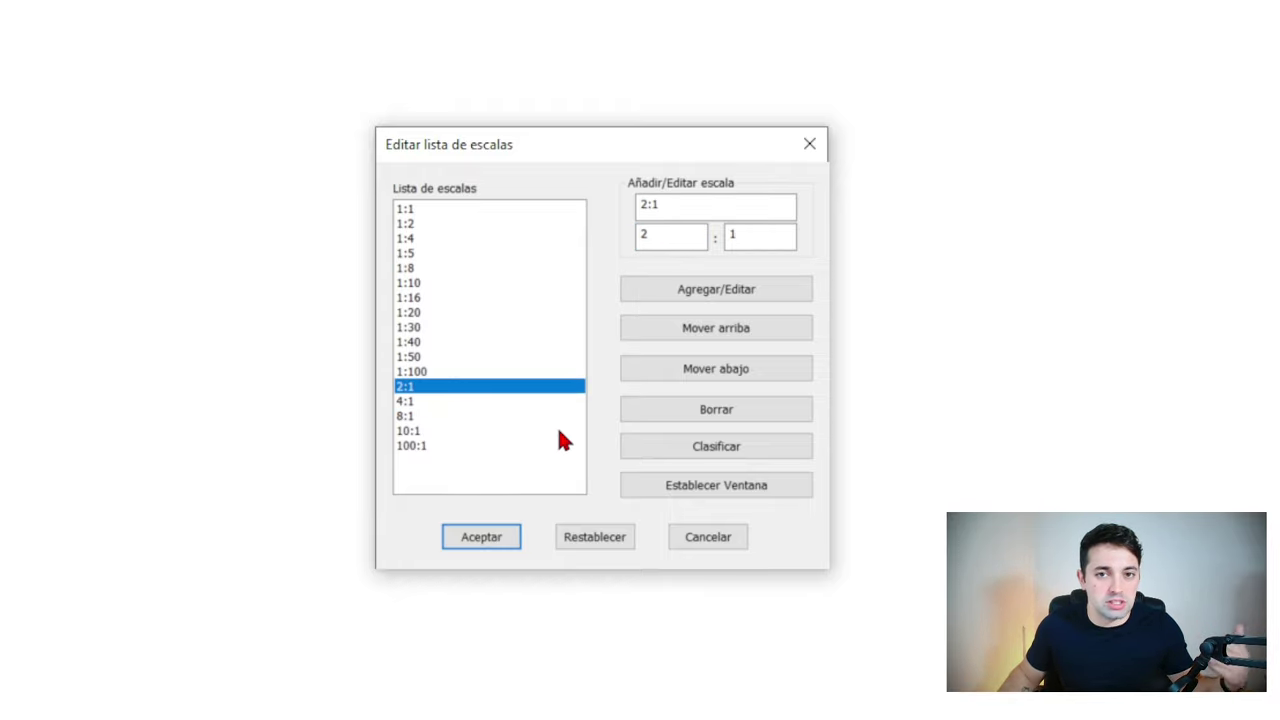
click(703, 426)
click(703, 426)
click(703, 426)
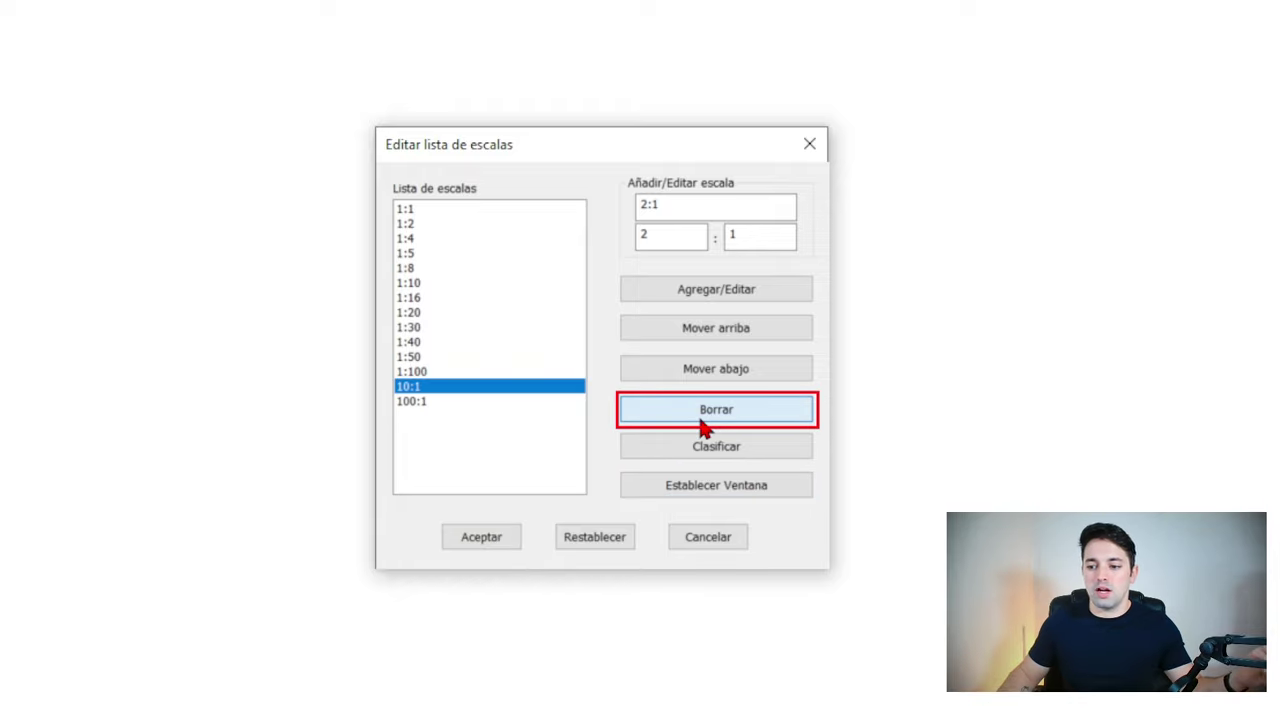
click(699, 416)
click(699, 416)
Delete the 1:40, 1:2, 1:4, 1:5 and 1:8 scales from the list
click(565, 342)
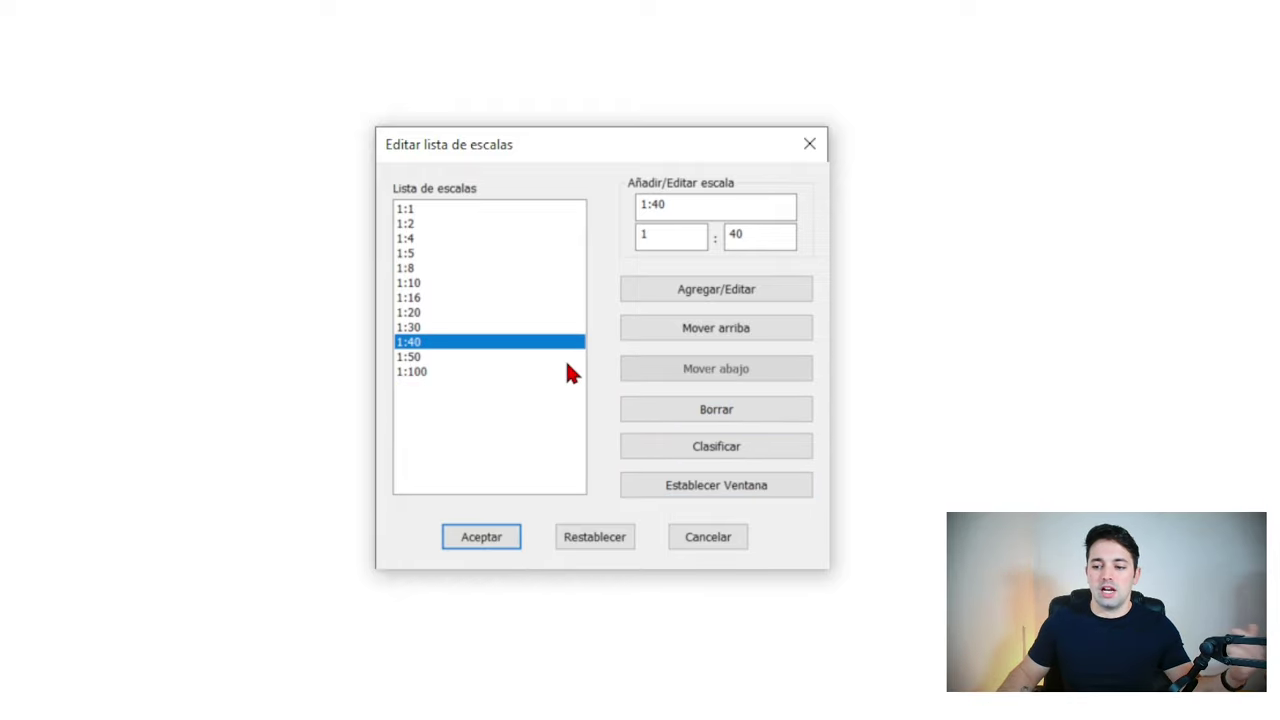
click(704, 412)
click(449, 239)
Set the ratio of the 1:1 scale to 1000:1 and that of the 1:10 scale to 1000:10
click(460, 213)
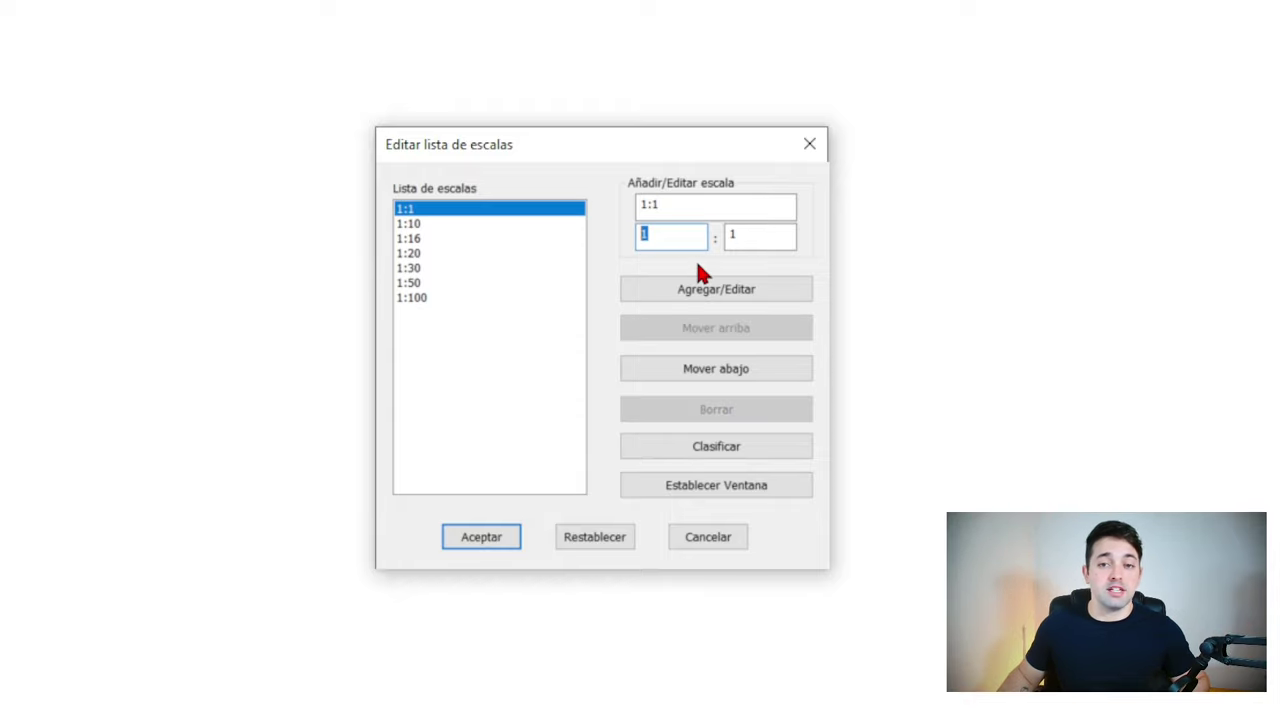
text(1000)
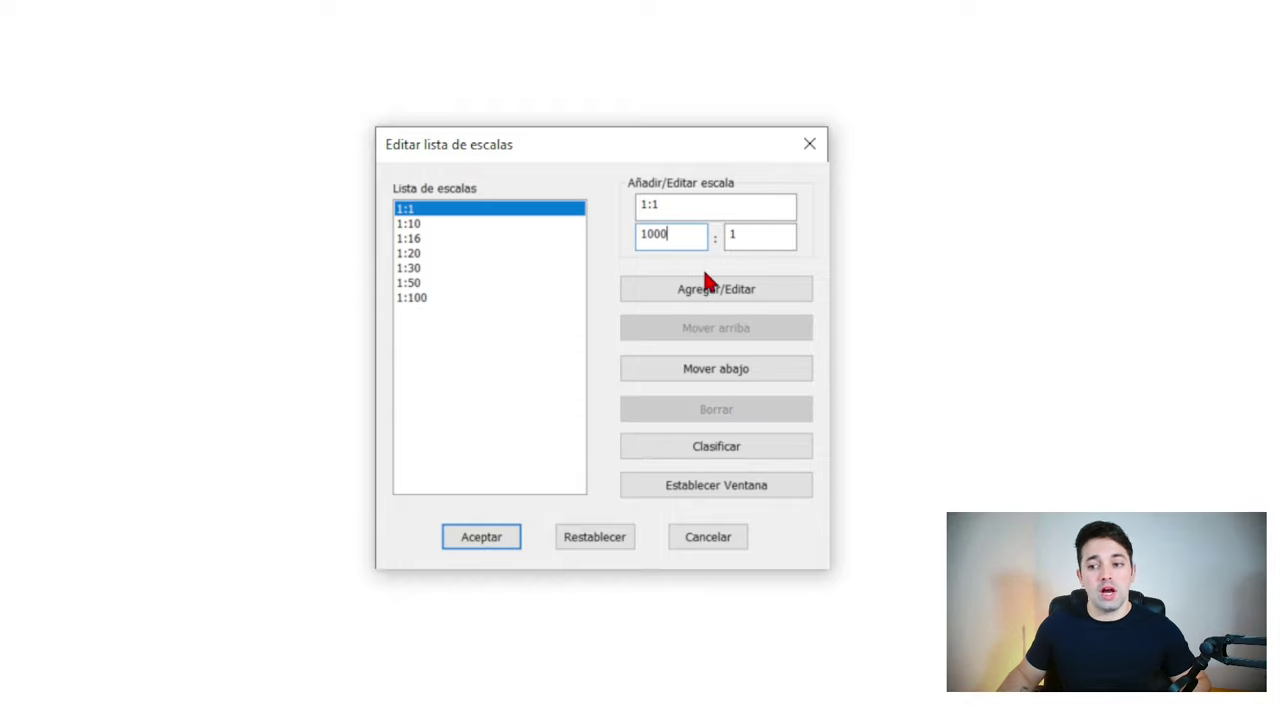
click(688, 298)
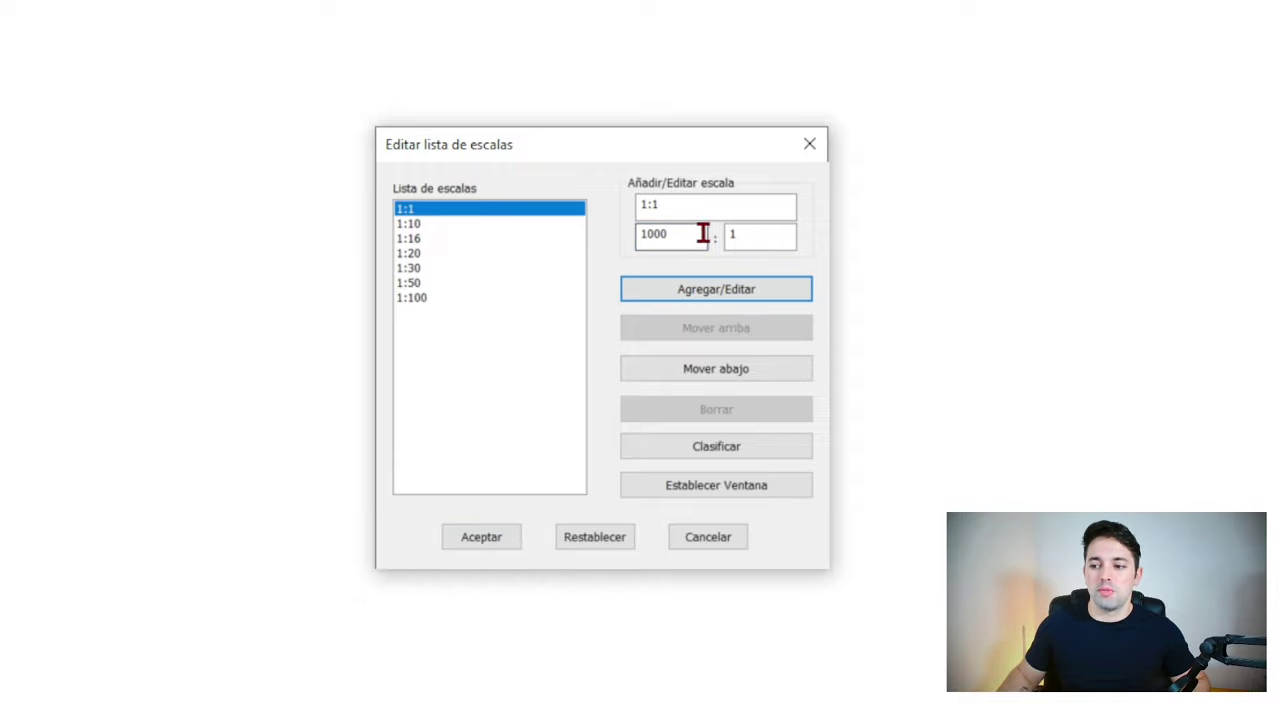
click(410, 224)
double_click(664, 238)
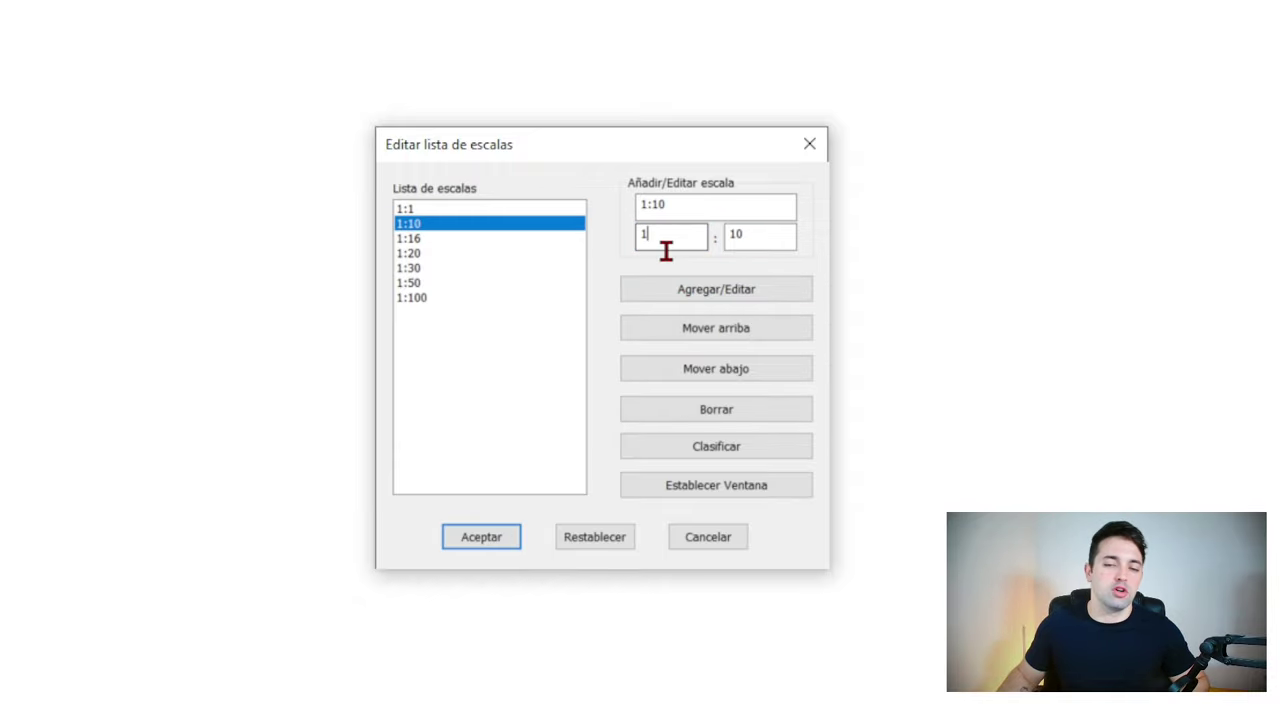
text(1000)
click(694, 285)
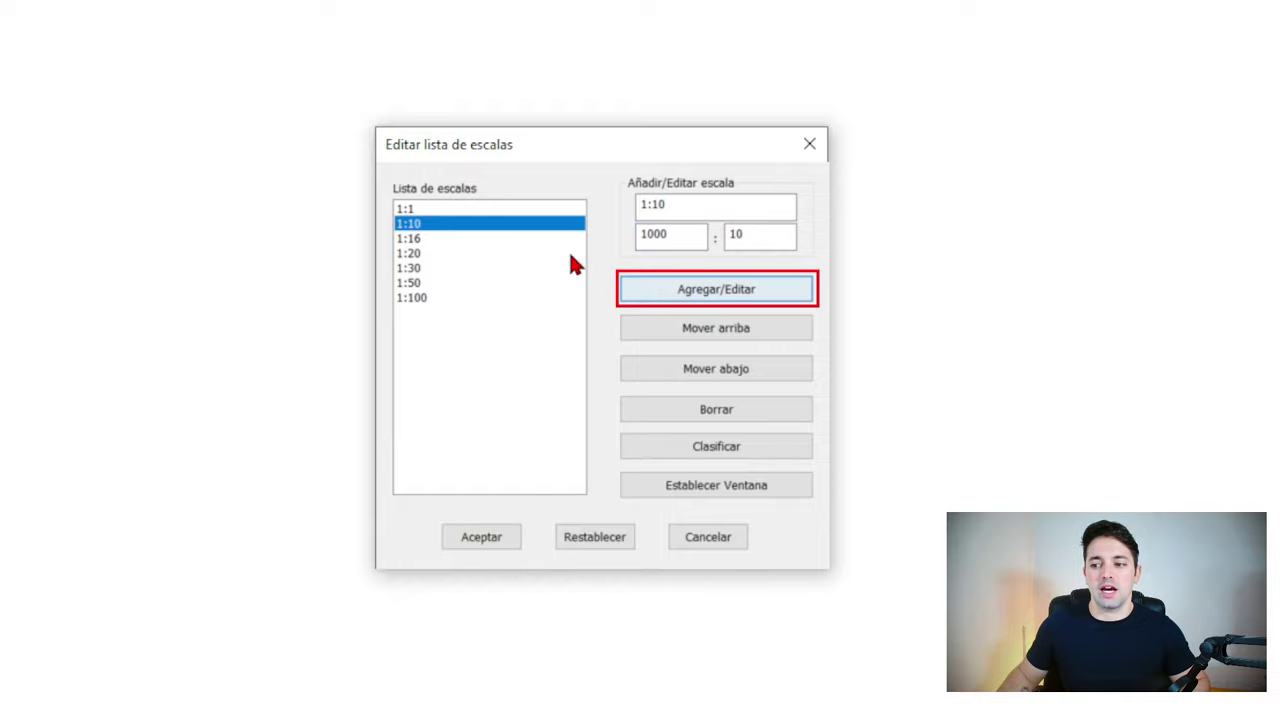
click(503, 208)
click(492, 225)
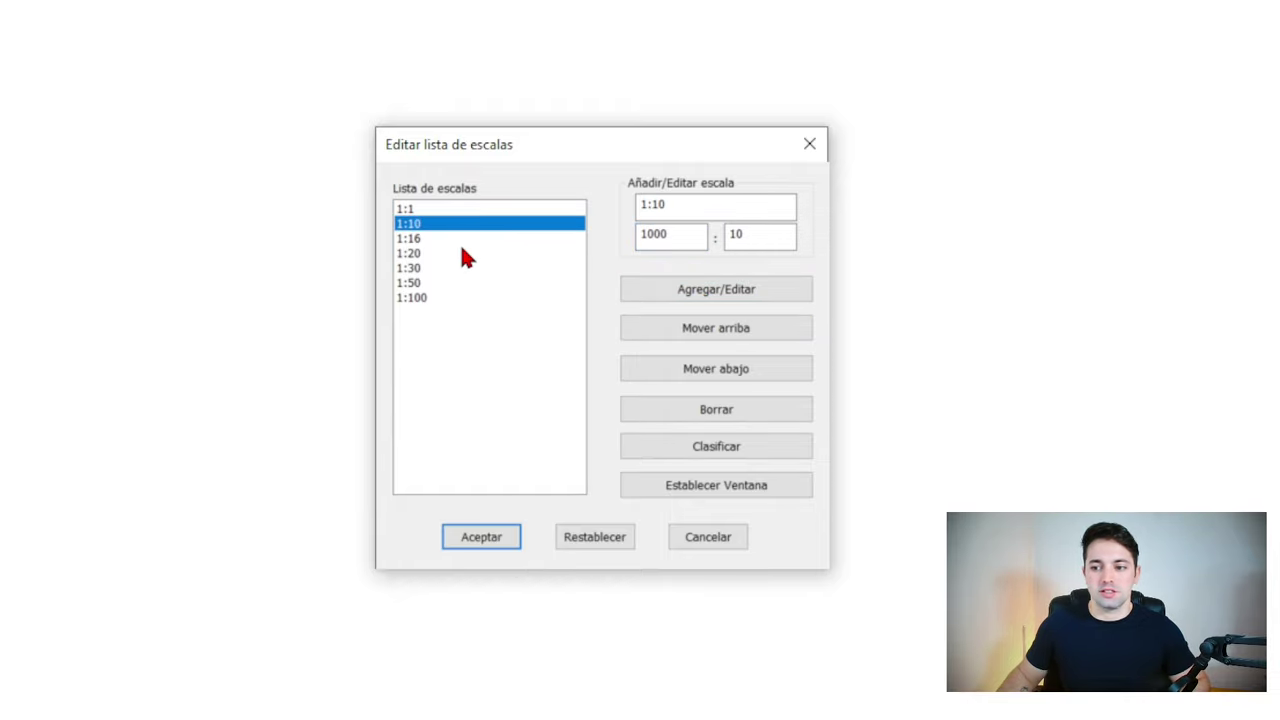
Delete the 1:16 scale and set the ratio of the 1:20 scale to 1000:20
click(459, 239)
click(714, 409)
click(490, 238)
double_click(664, 234)
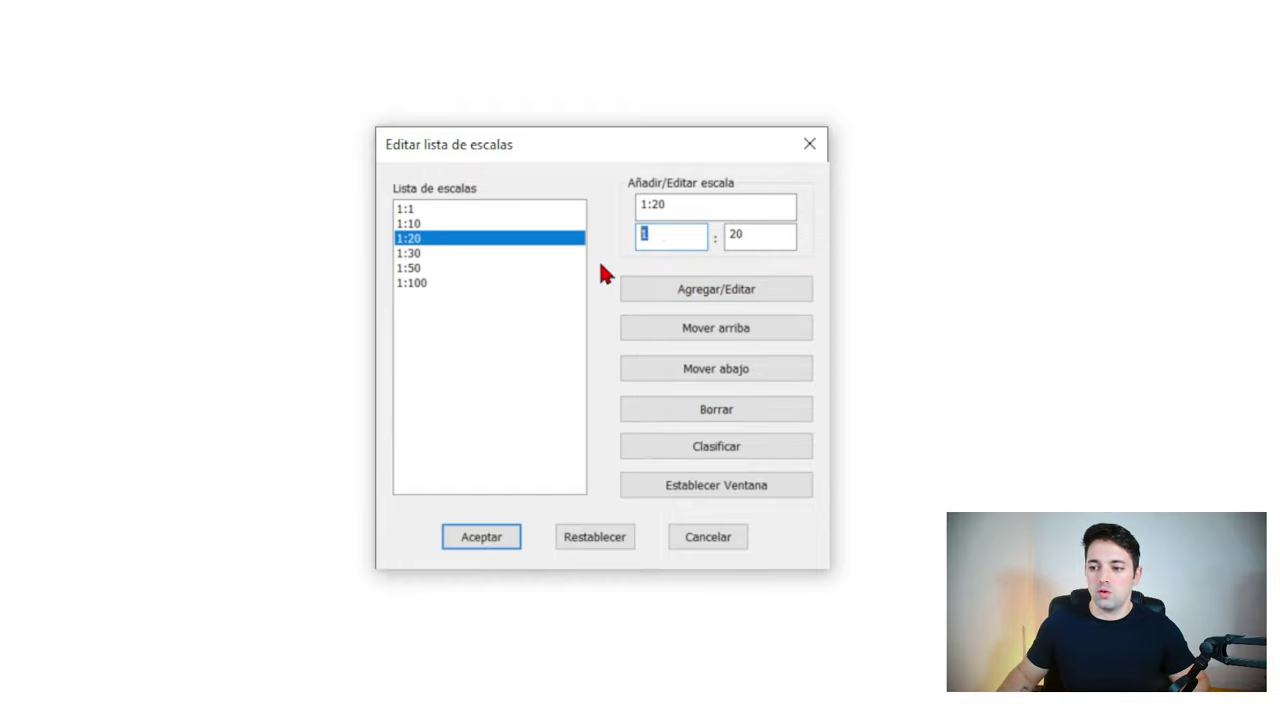
text(1000)
click(722, 292)
Set the ratios of the 1:30, 1:50 and 1:100 scales to 1000:30, 1000:50 and 1000:100
click(447, 253)
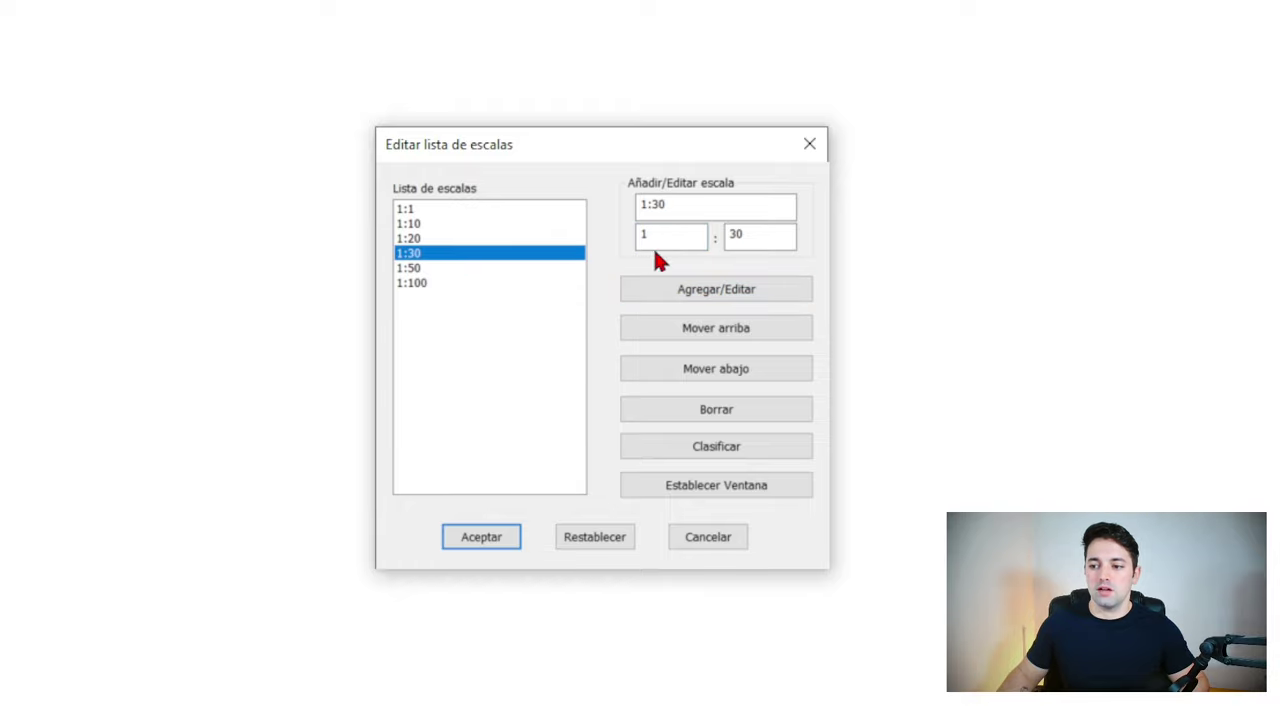
double_click(652, 236)
text(1000)
click(686, 294)
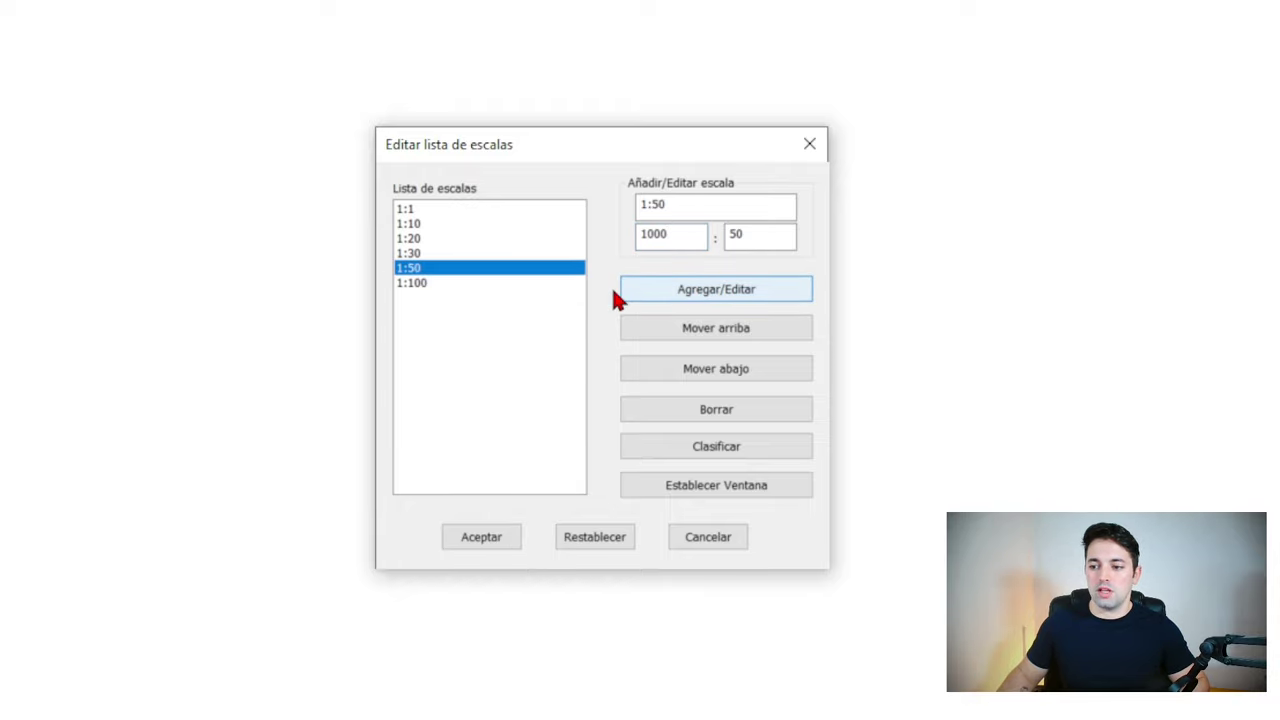
click(543, 284)
double_click(652, 236)
text(1000)
click(686, 294)
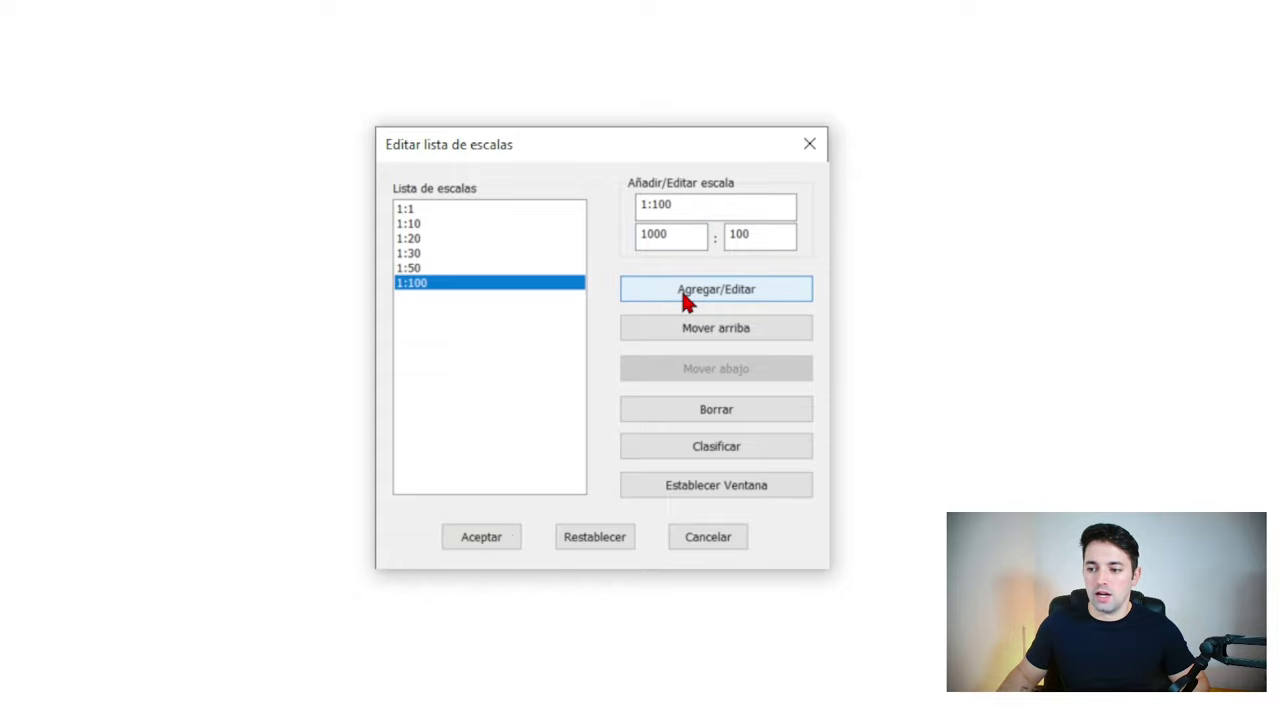
Add a scale named 1:75 with the ratio 1000:75 and place it between 1:50 and 1:100 in the list
click(680, 205)
double_click(680, 205)
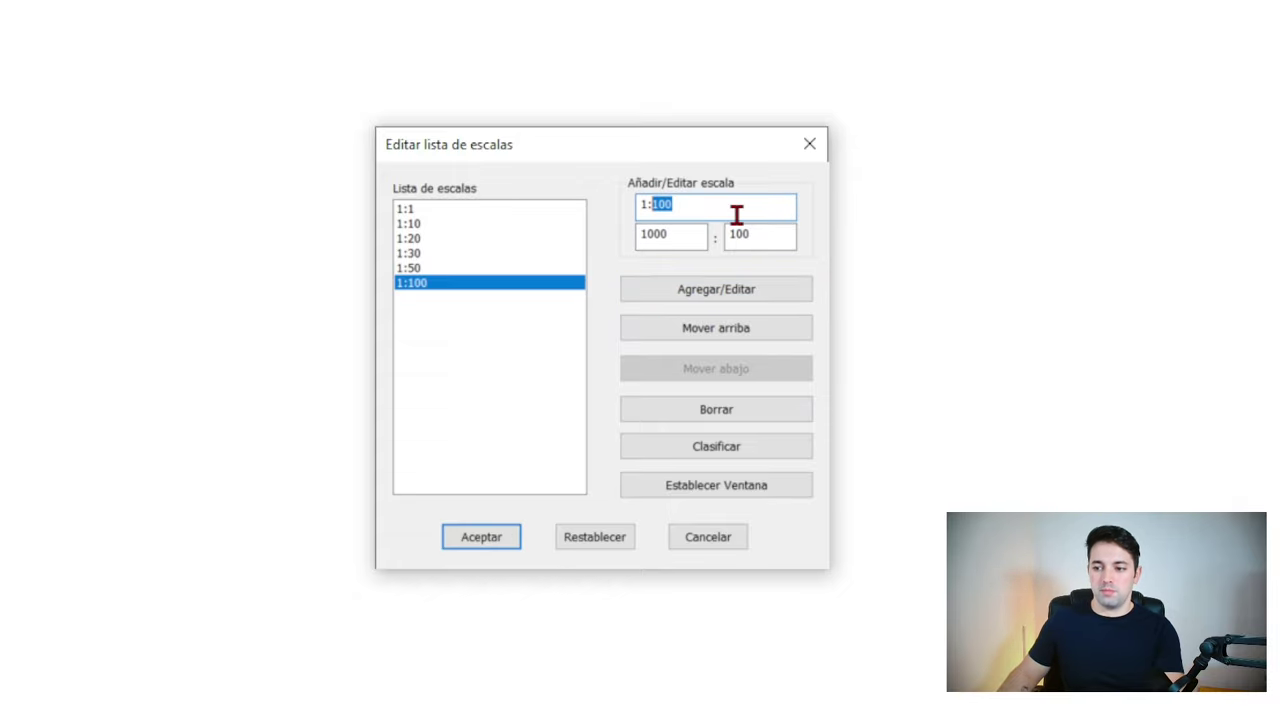
text(75)
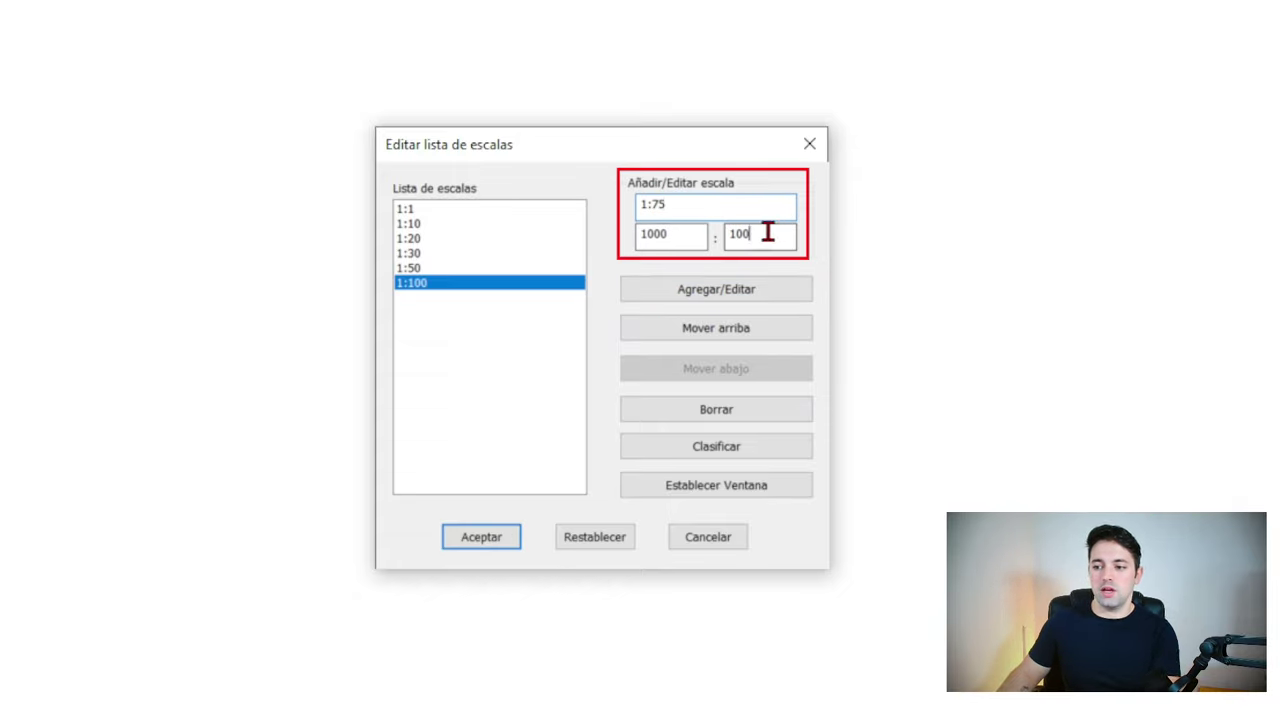
double_click(750, 234)
text(75)
click(709, 291)
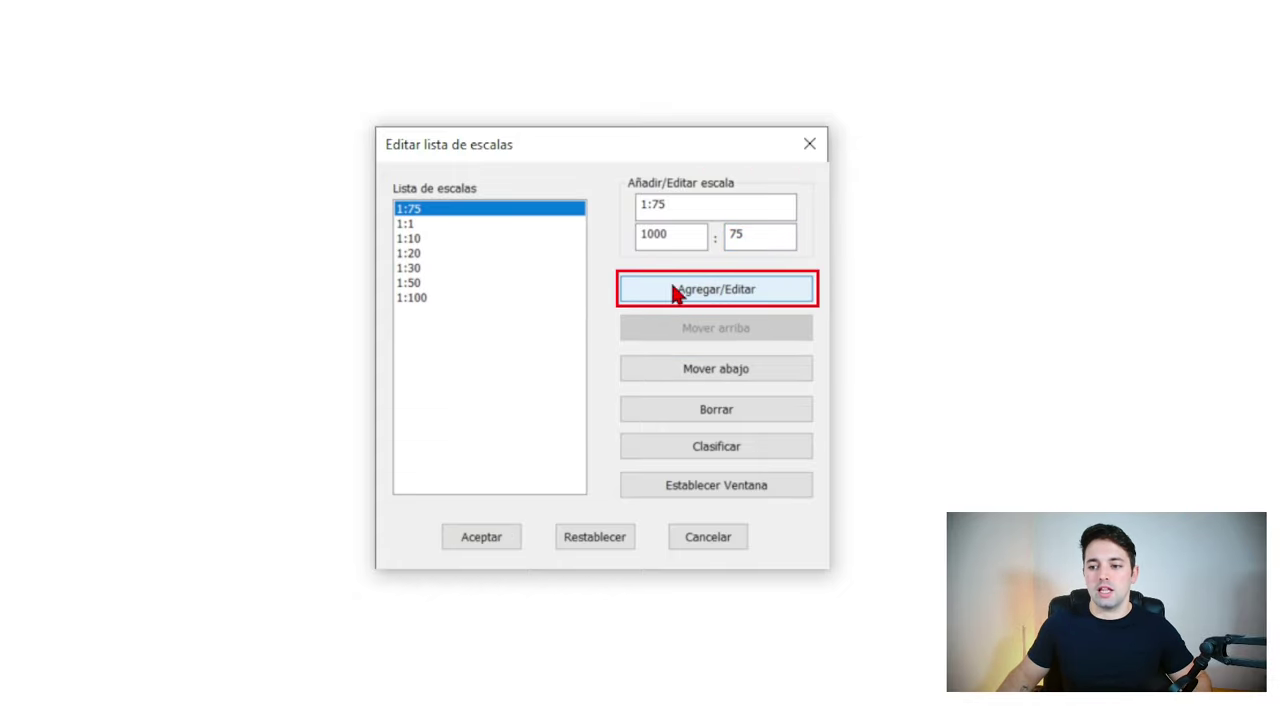
click(709, 369)
click(709, 369)
click(709, 369)
click(709, 369)
click(709, 369)
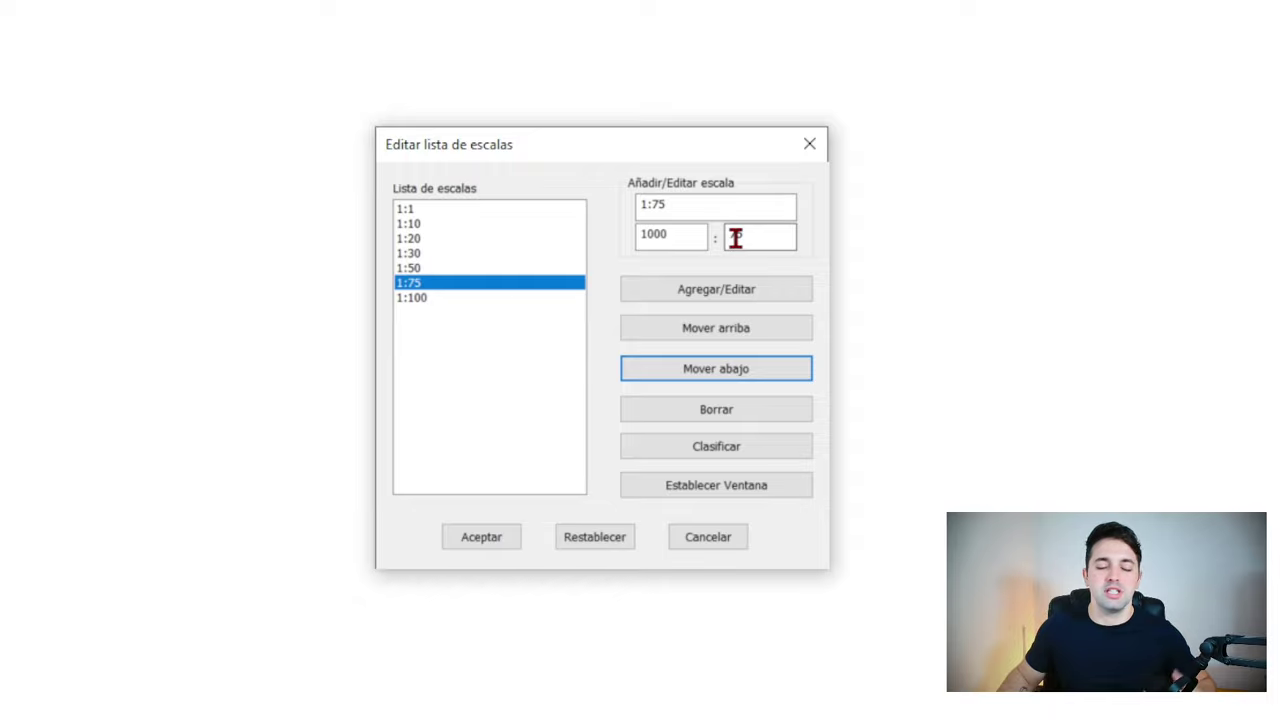
Add a scale named 1:200 with the ratio 1000:200, place it at the end of the list and accept the scale list
click(680, 203)
key(BackSpace)
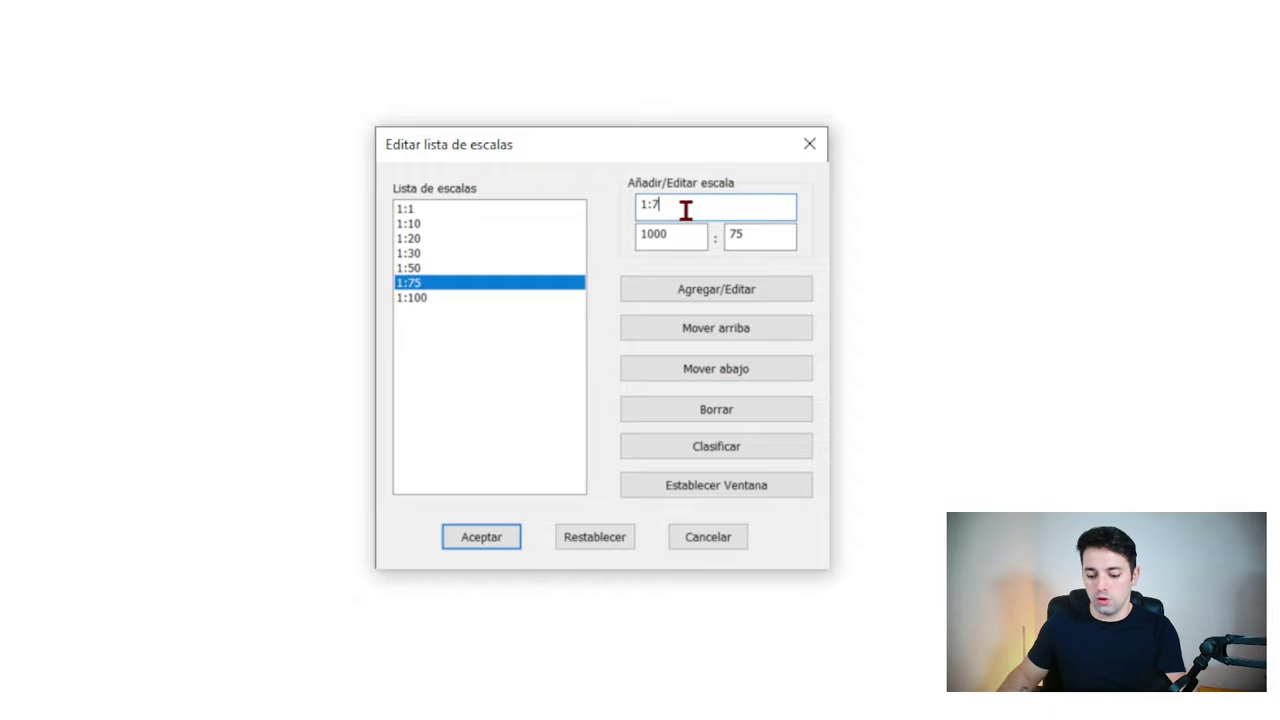
text(200)
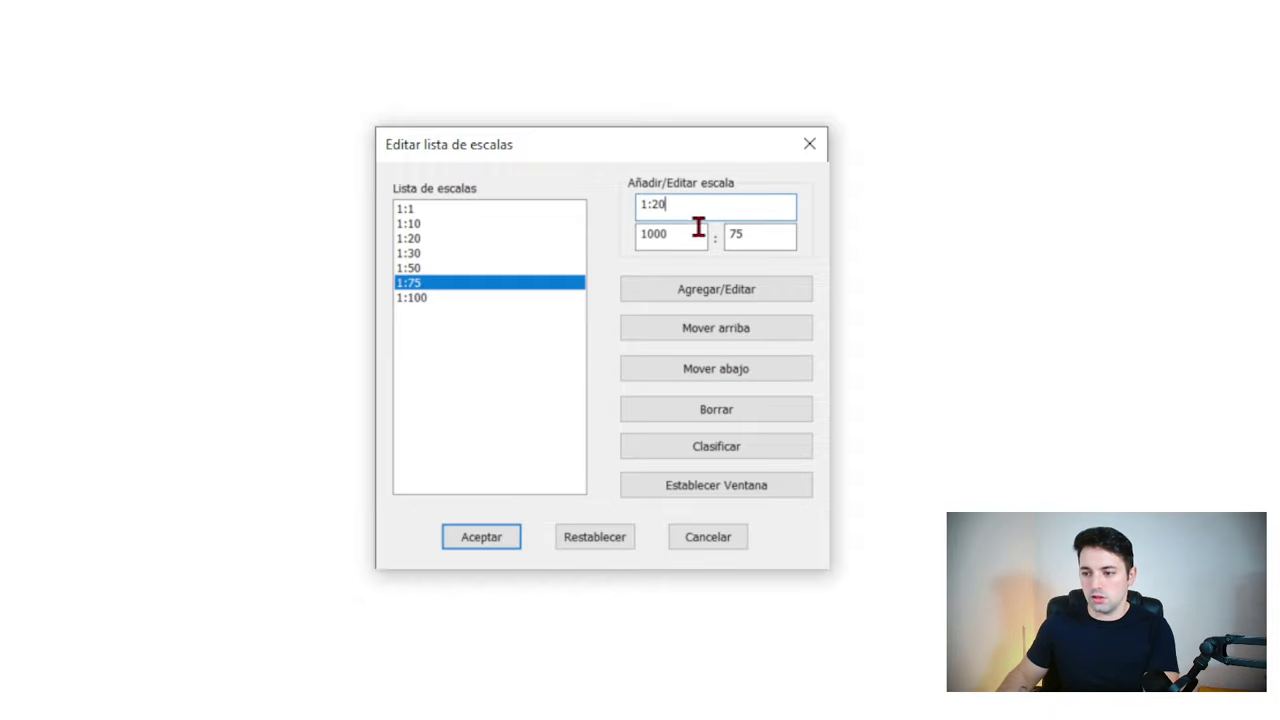
key(Tab)
click(729, 289)
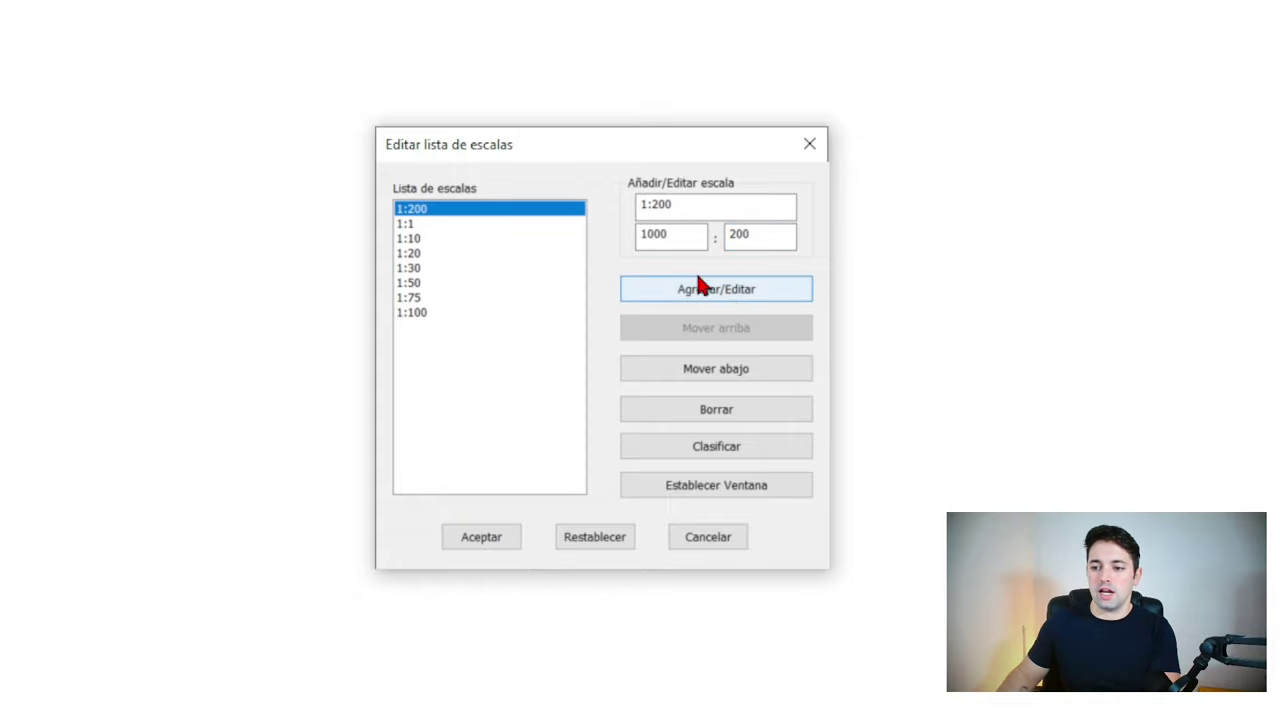
click(692, 370)
click(692, 370)
click(692, 370)
click(692, 370)
click(692, 370)
click(692, 370)
click(692, 370)
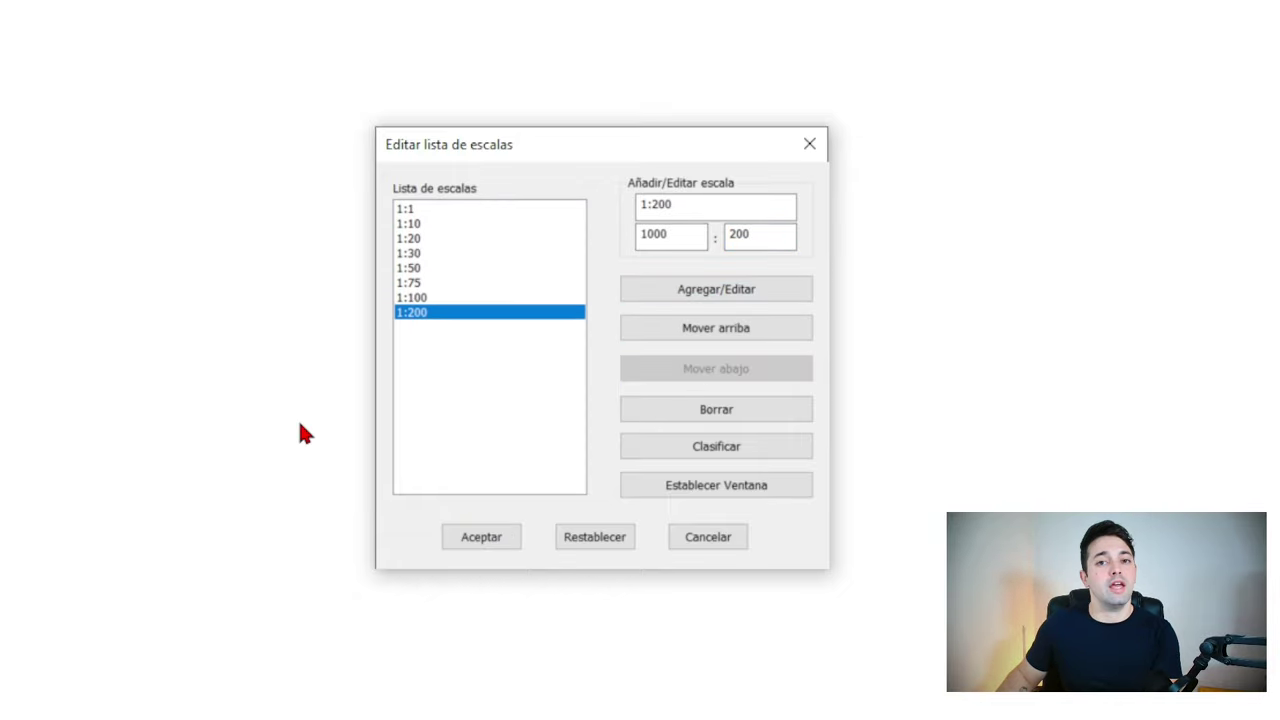
click(485, 540)
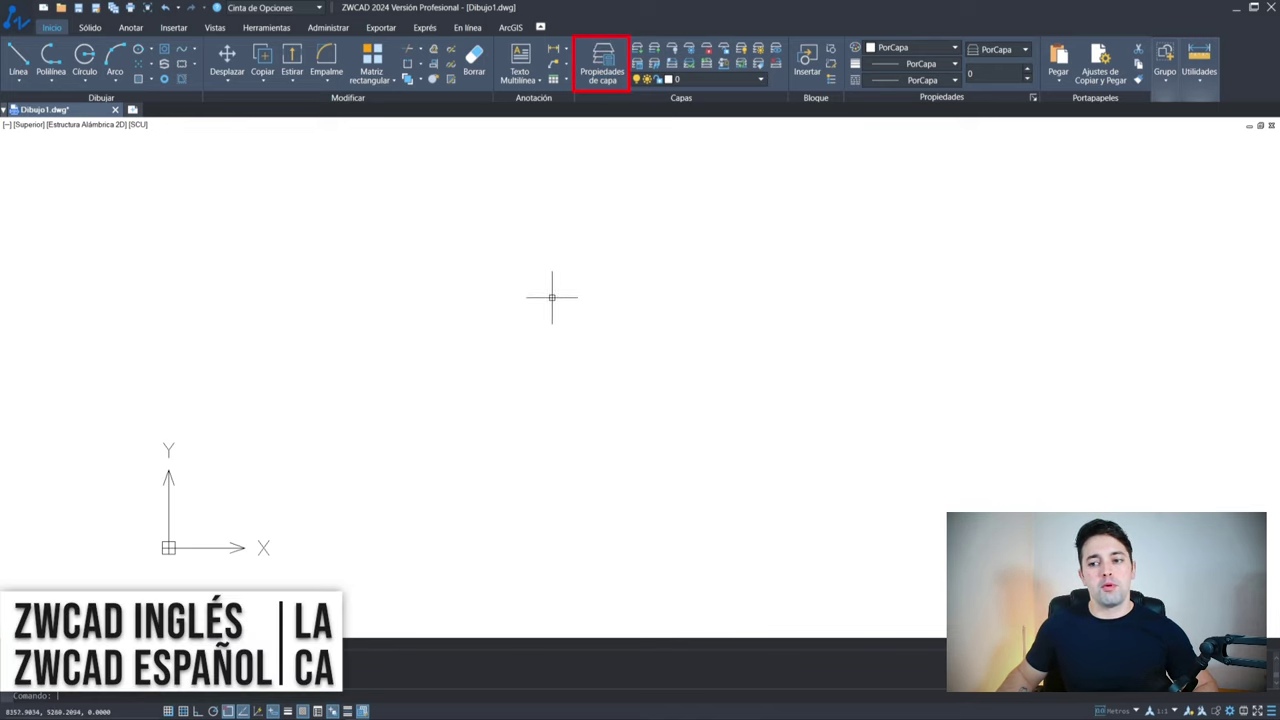
Open the layer properties manager with the CA command
text(ca)
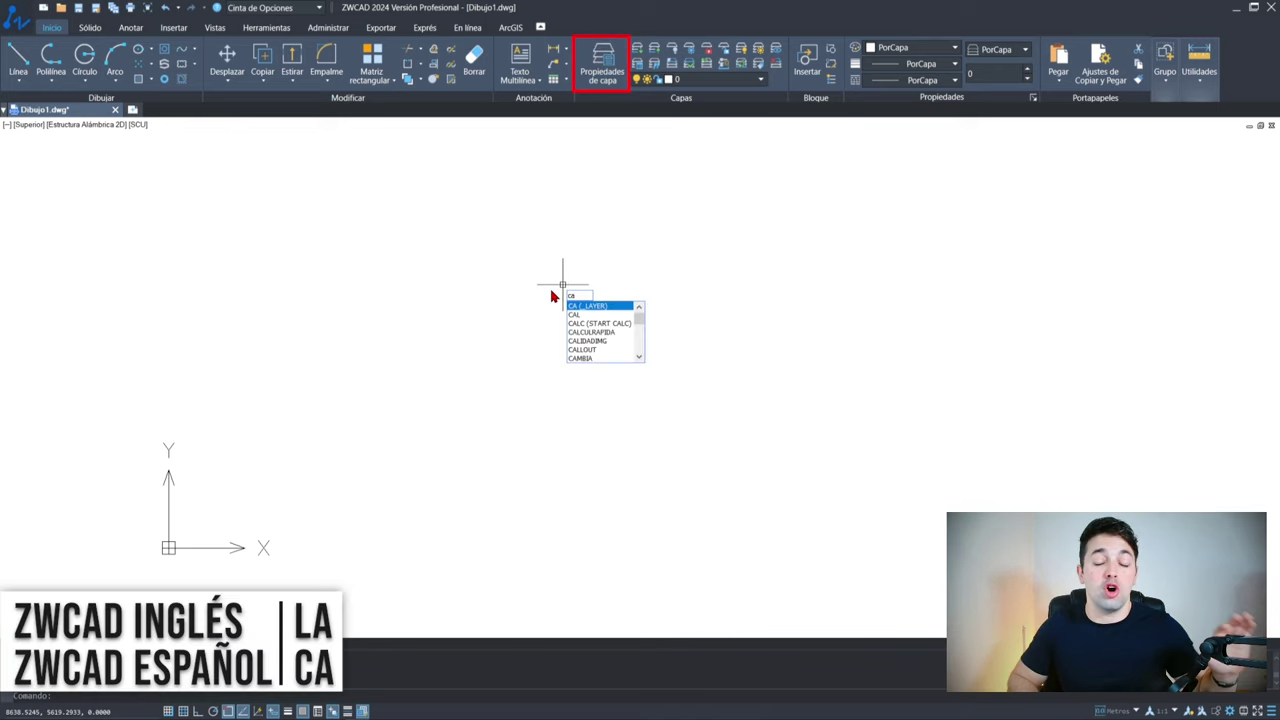
key(Return)
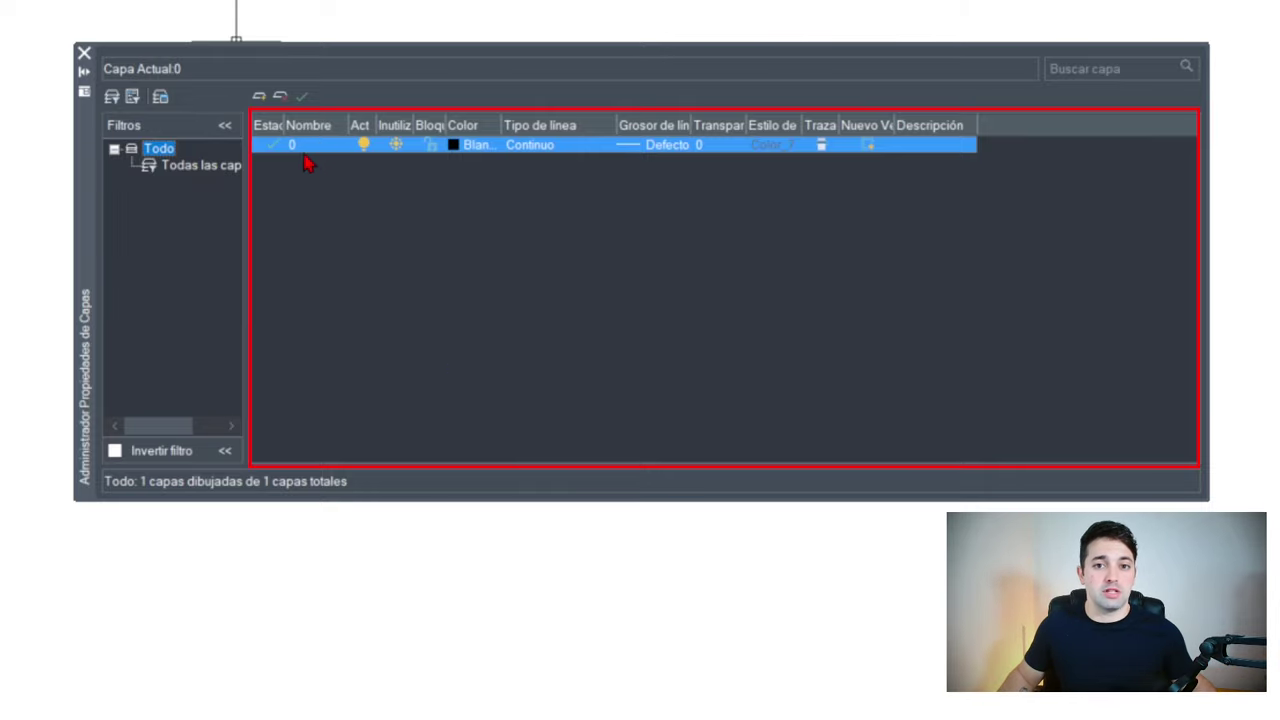
Create a new layer named ARISTA
click(259, 98)
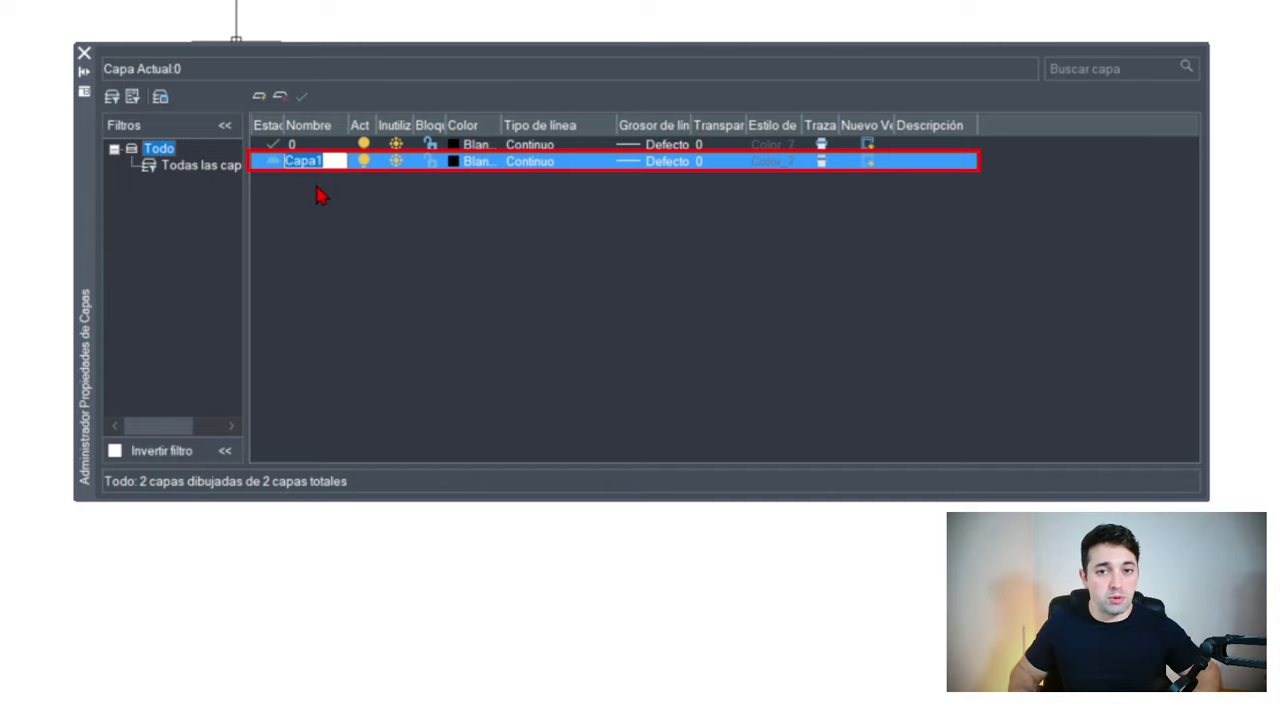
text(A)
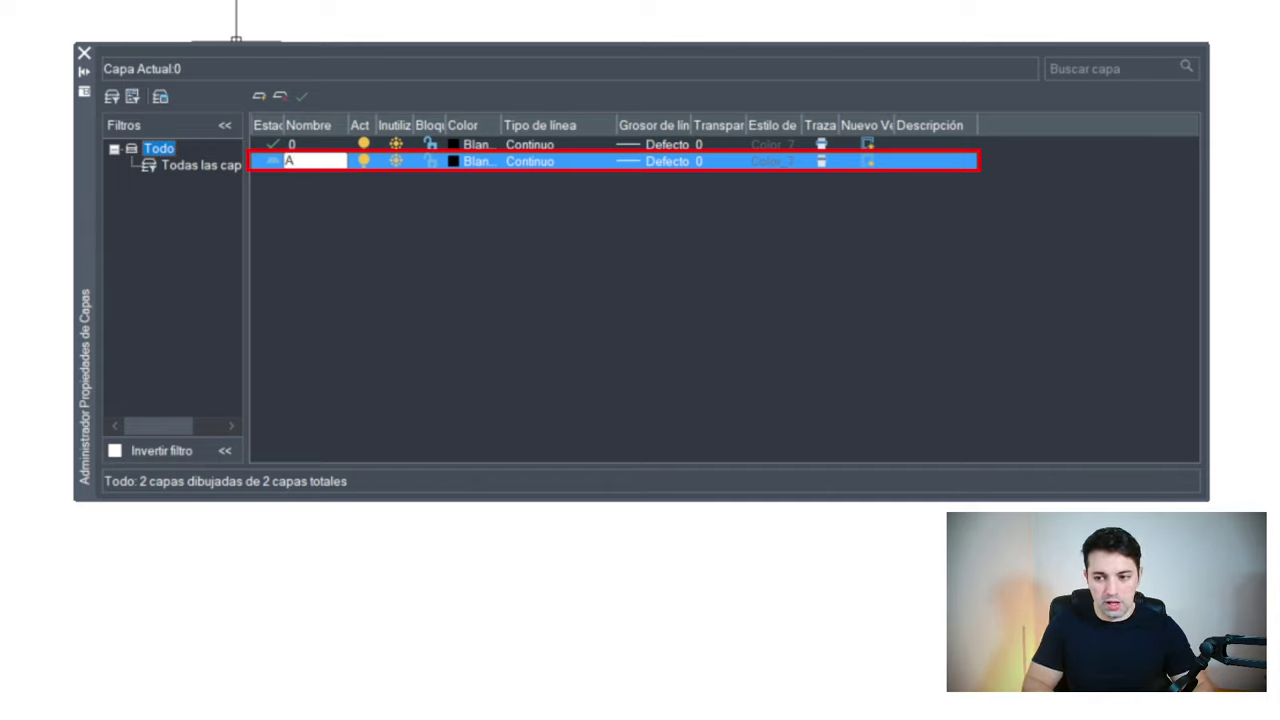
text(RISTA)
click(362, 255)
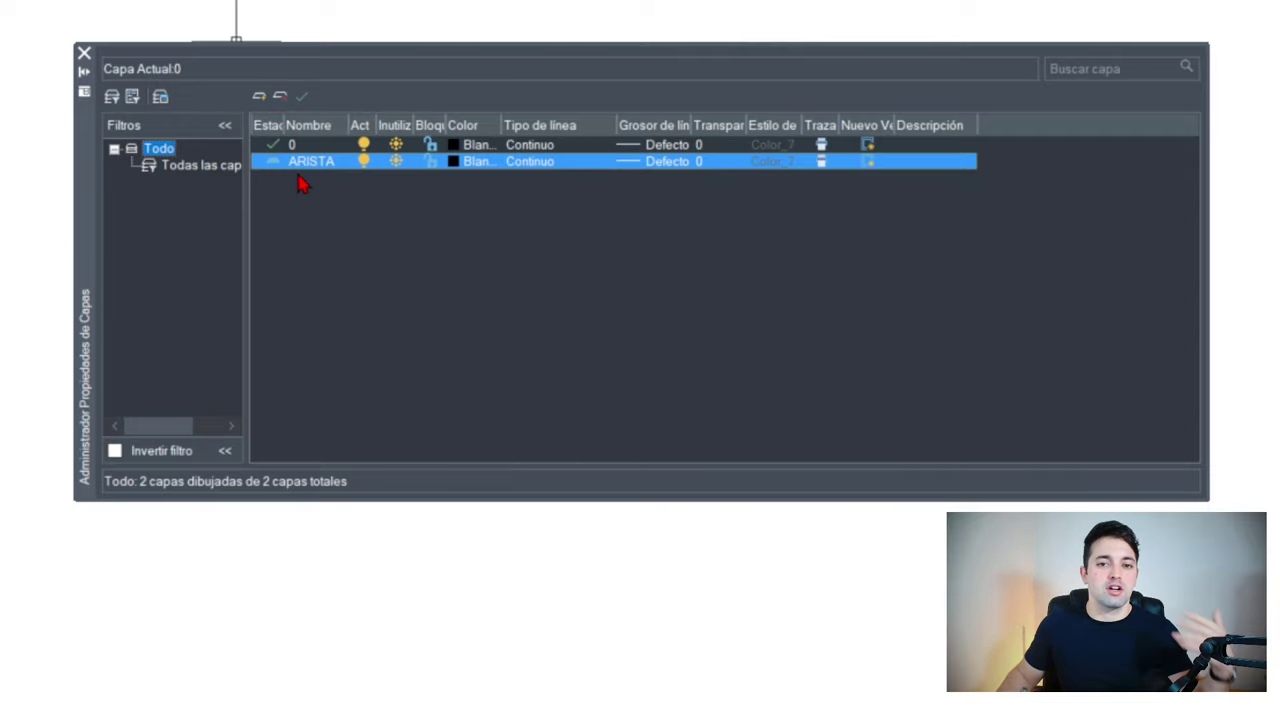
Make ARISTA the current layer and switch the current layer back to 0
click(302, 98)
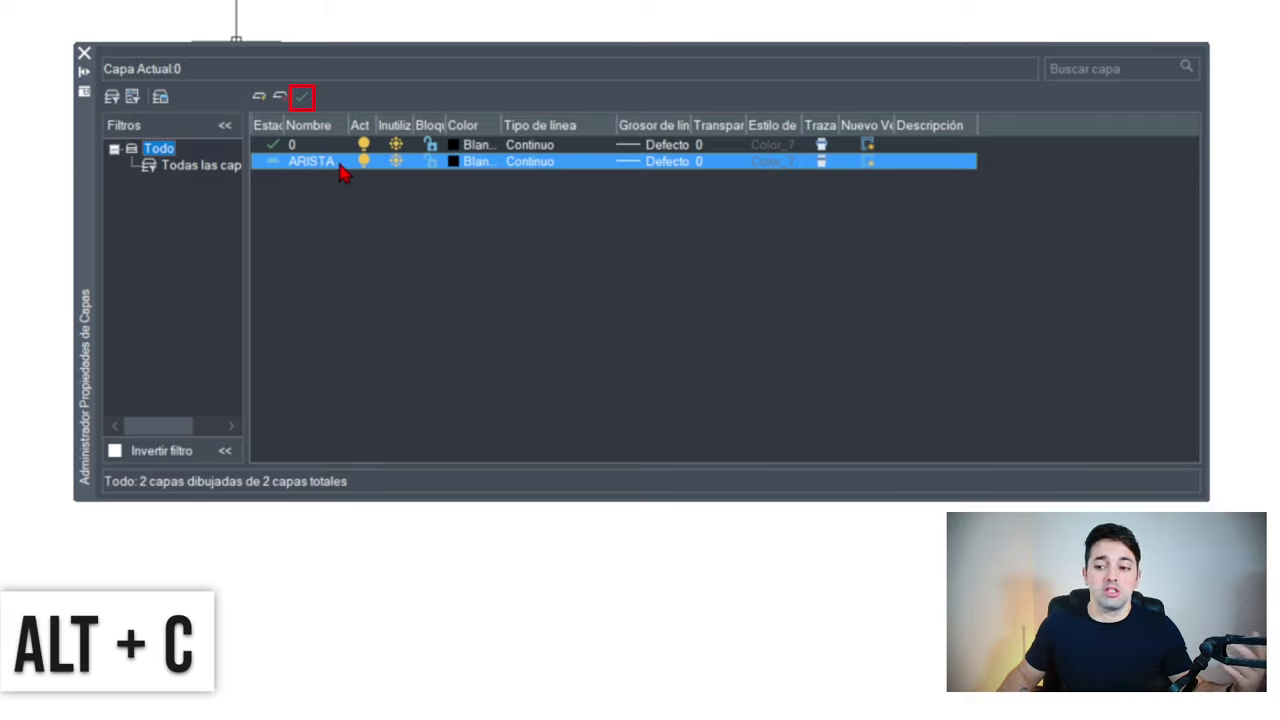
click(338, 165)
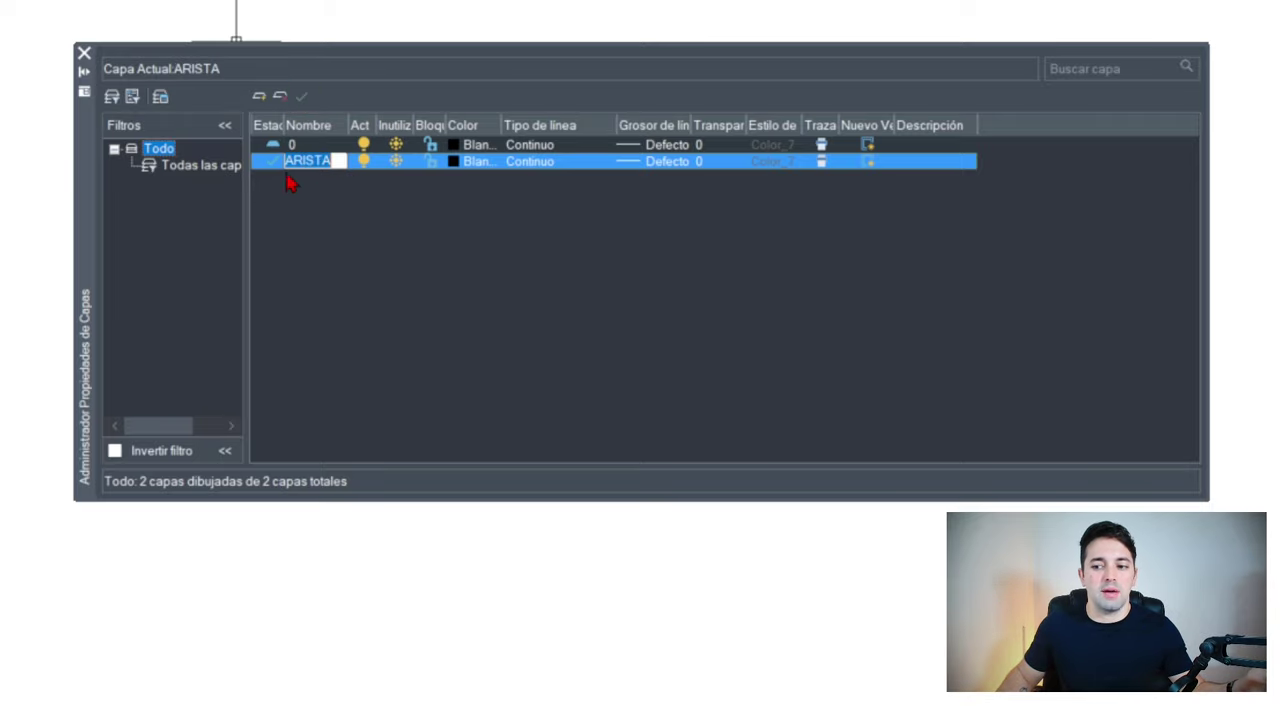
click(331, 147)
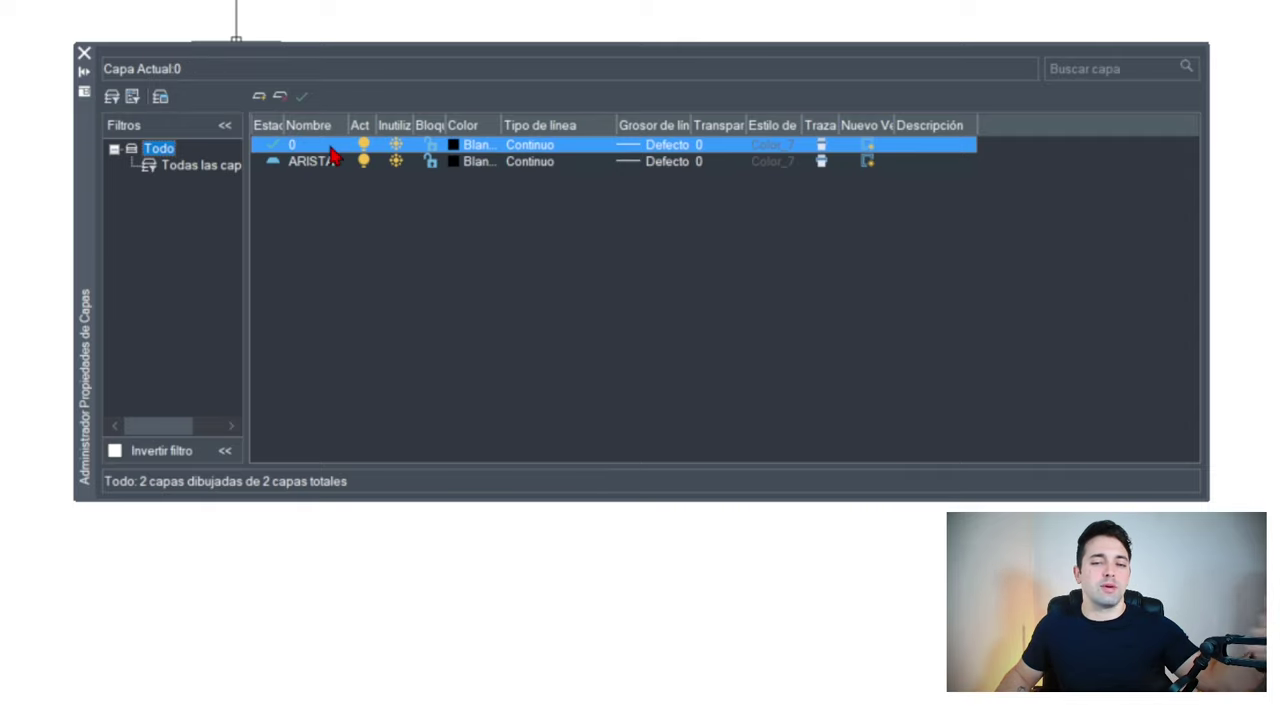
Create the layers CARPINTERÍA, DISCONTÍNUA, GUÍAS, MOBILIARIO, SANITARIOS, SECCIÓN and SOMBREADOS
click(259, 97)
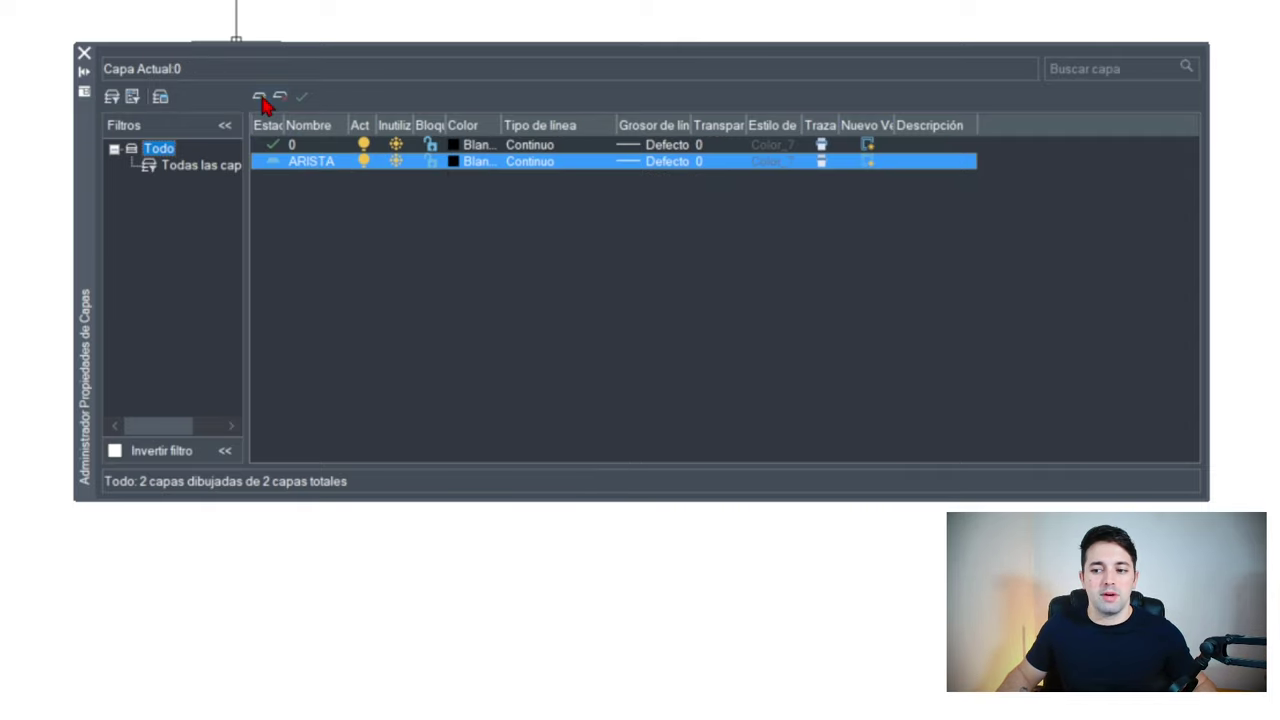
text(se)
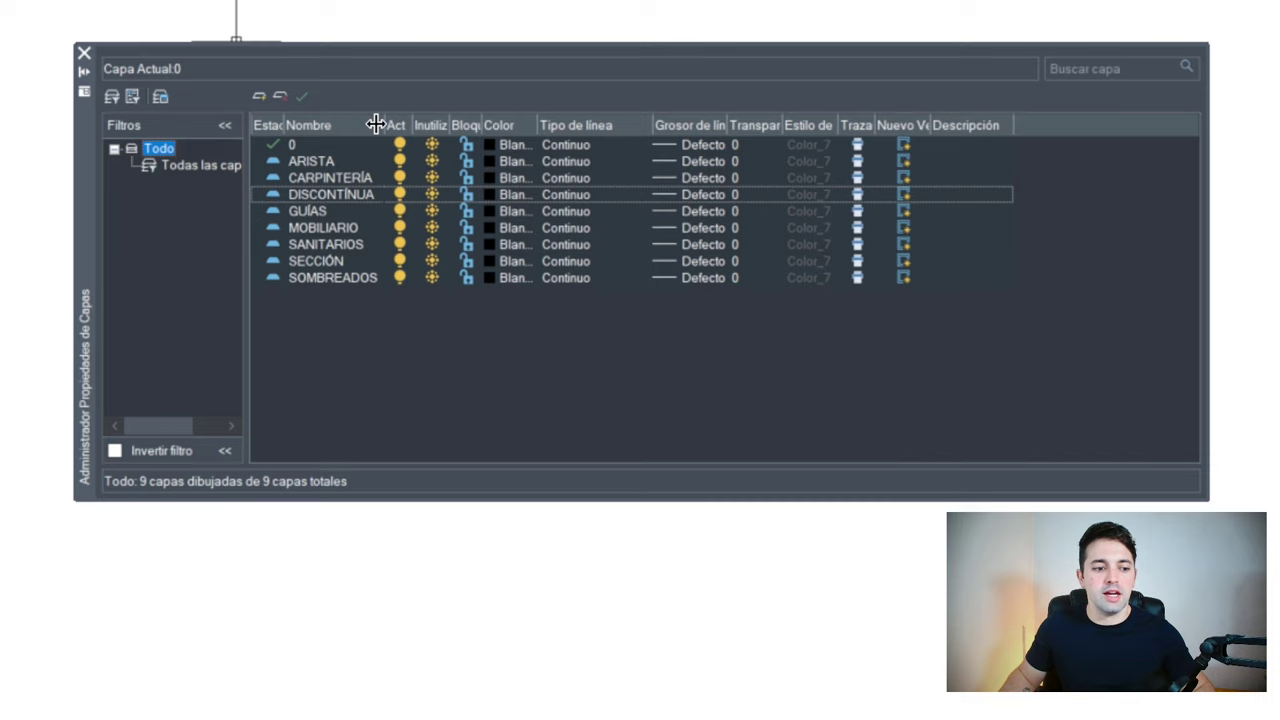
Widen the name, freeze, lock and color columns of the layer list so their contents are fully readable
drag(375, 124, 387, 124)
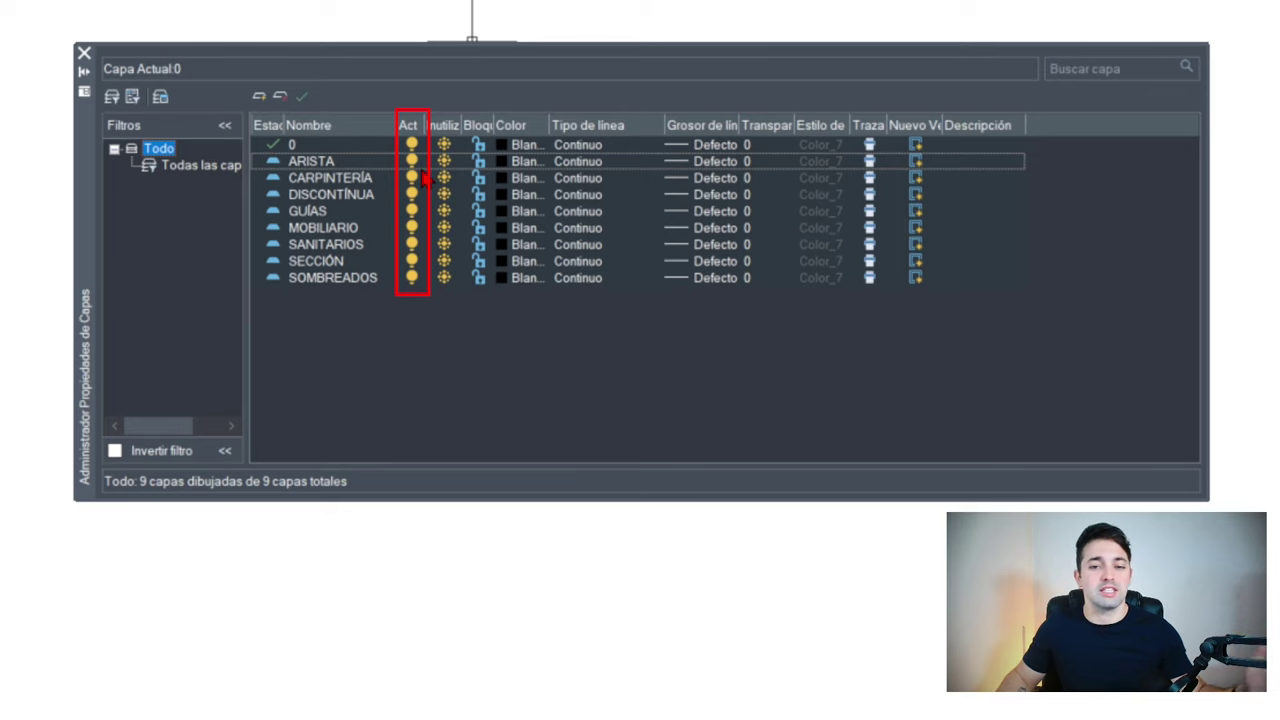
drag(462, 125, 480, 125)
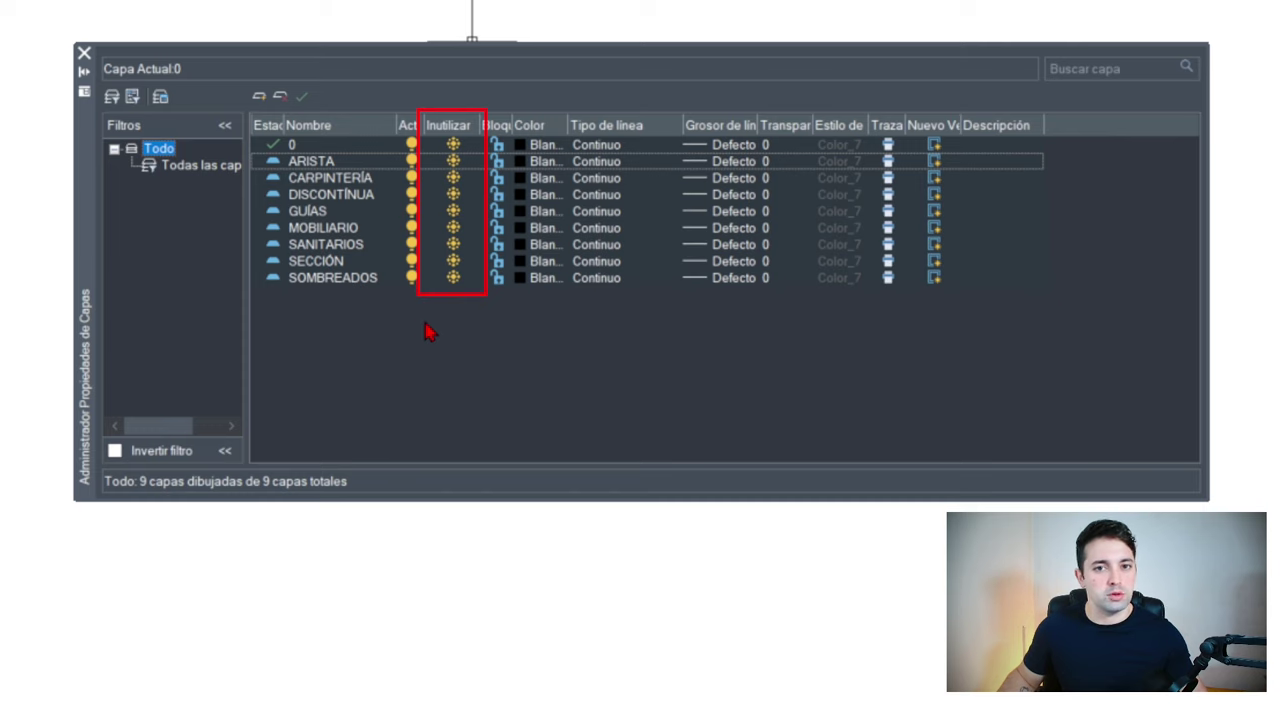
drag(511, 124, 536, 120)
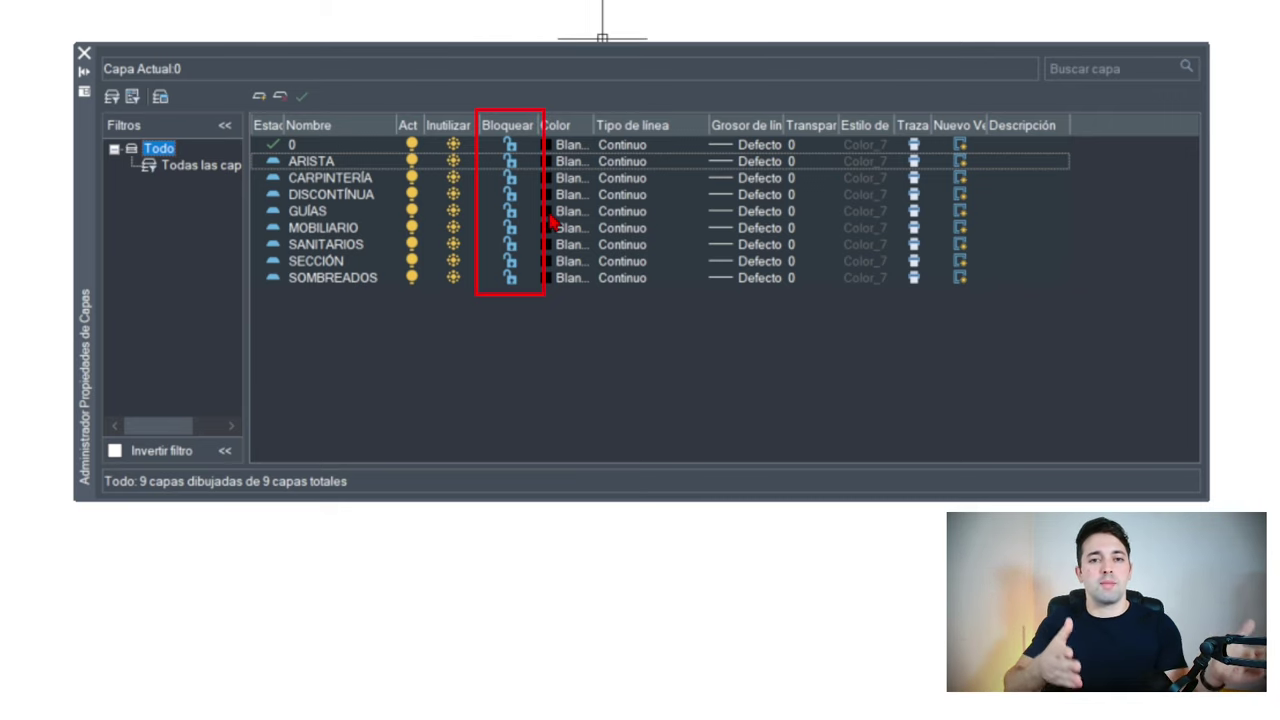
drag(594, 125, 611, 125)
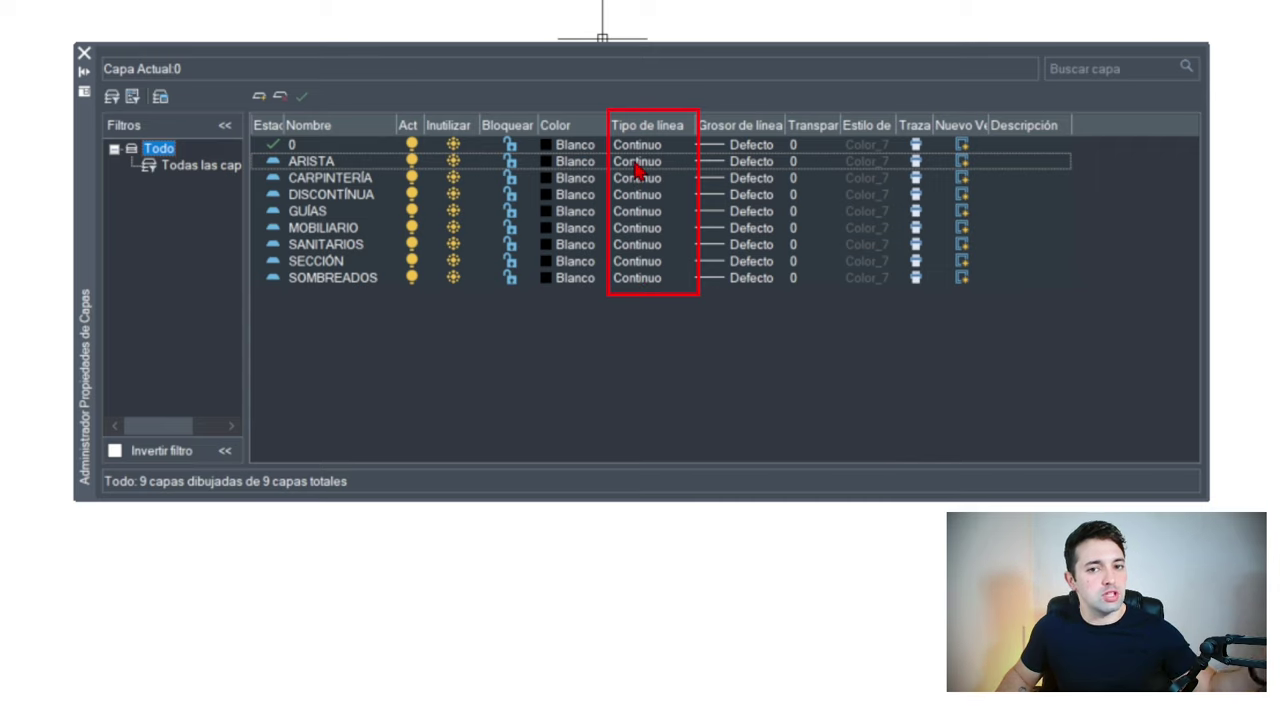
Load the DASHED2 linetype and assign it to the DISCONTÍNUA layer
click(336, 197)
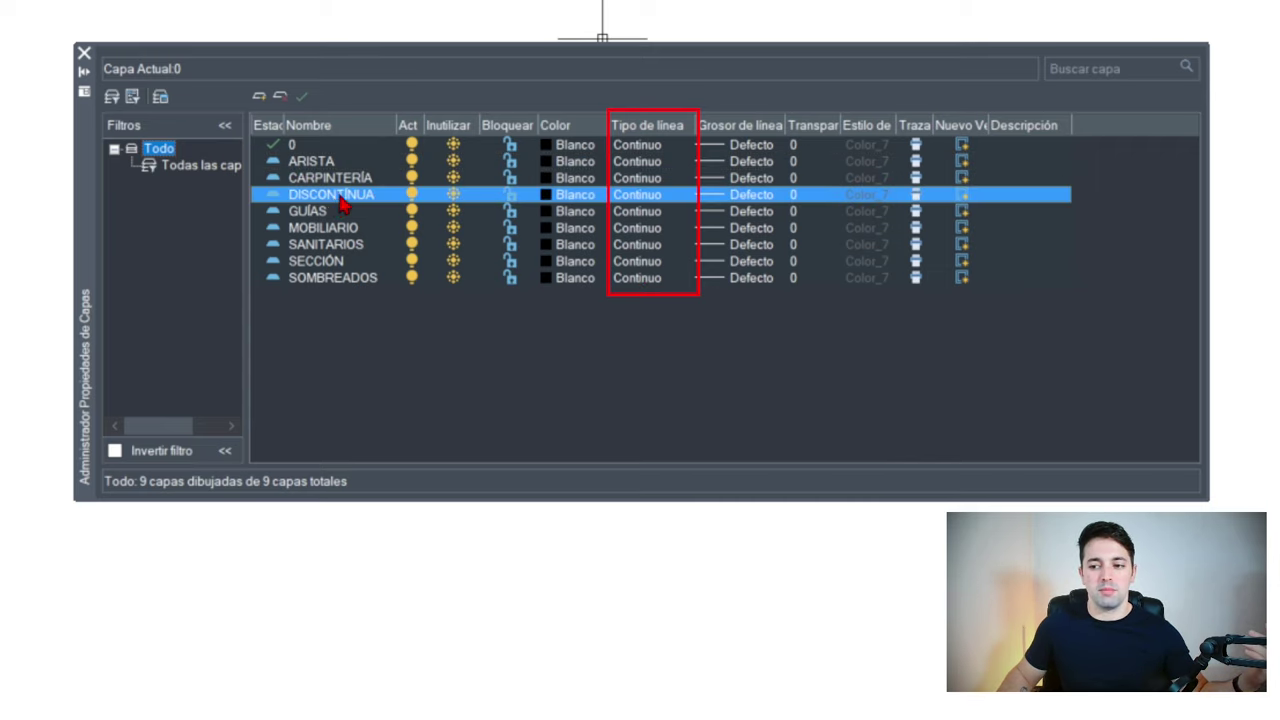
click(645, 203)
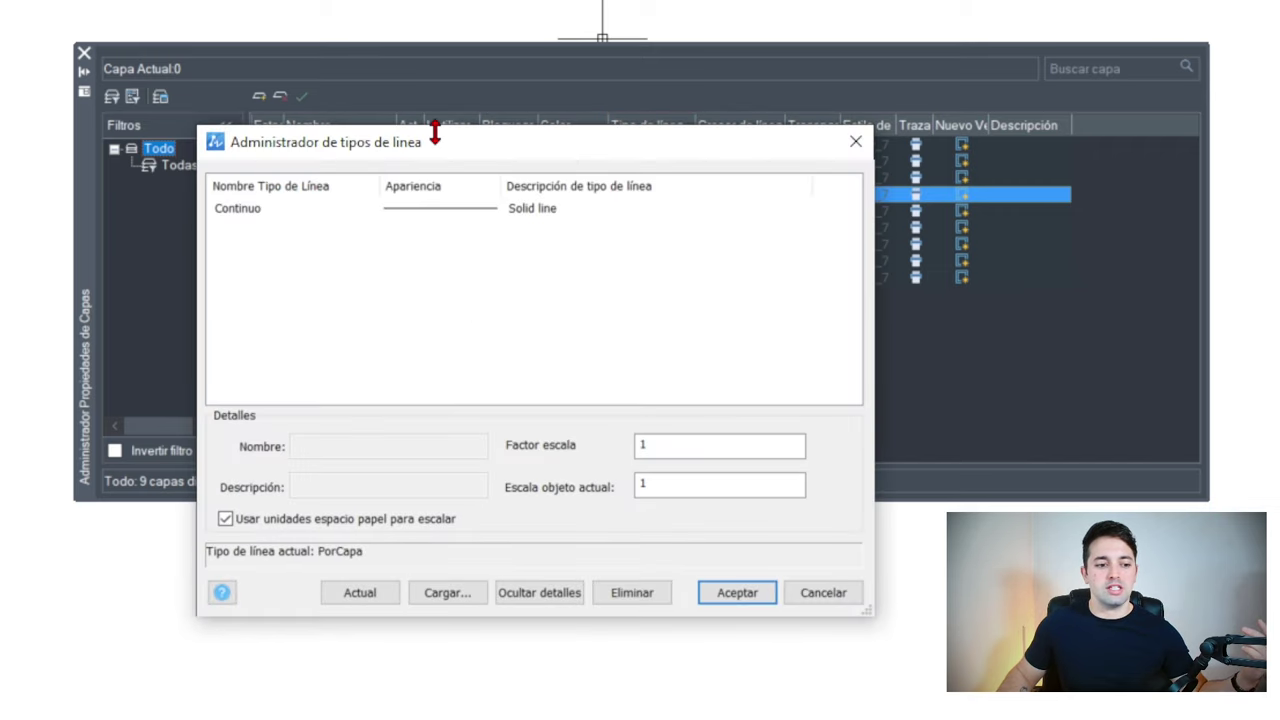
drag(435, 133, 476, 52)
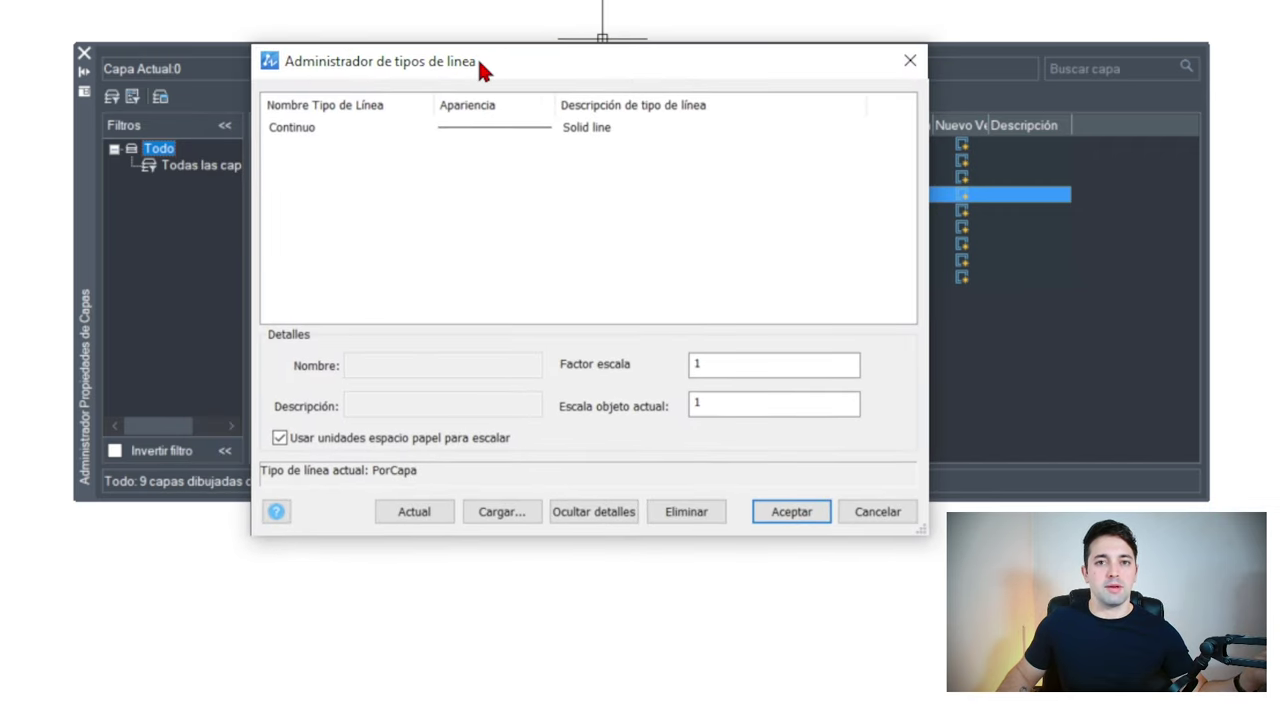
click(499, 509)
click(345, 442)
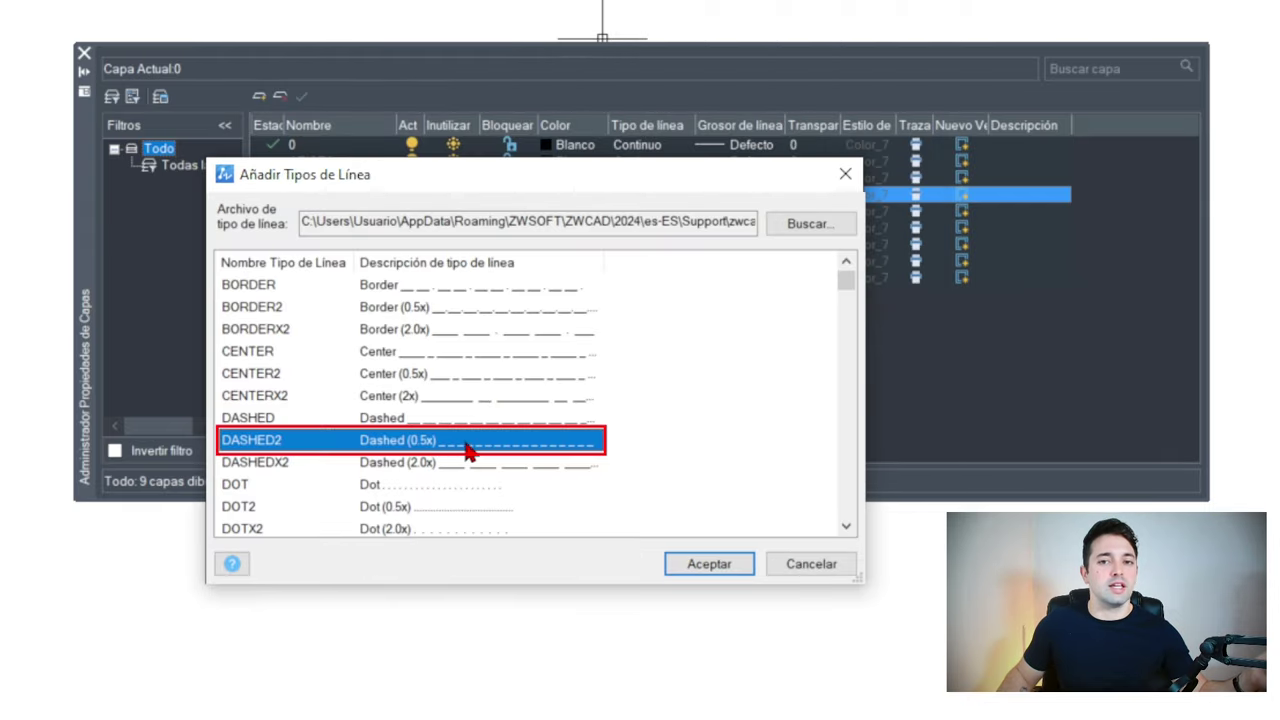
click(705, 565)
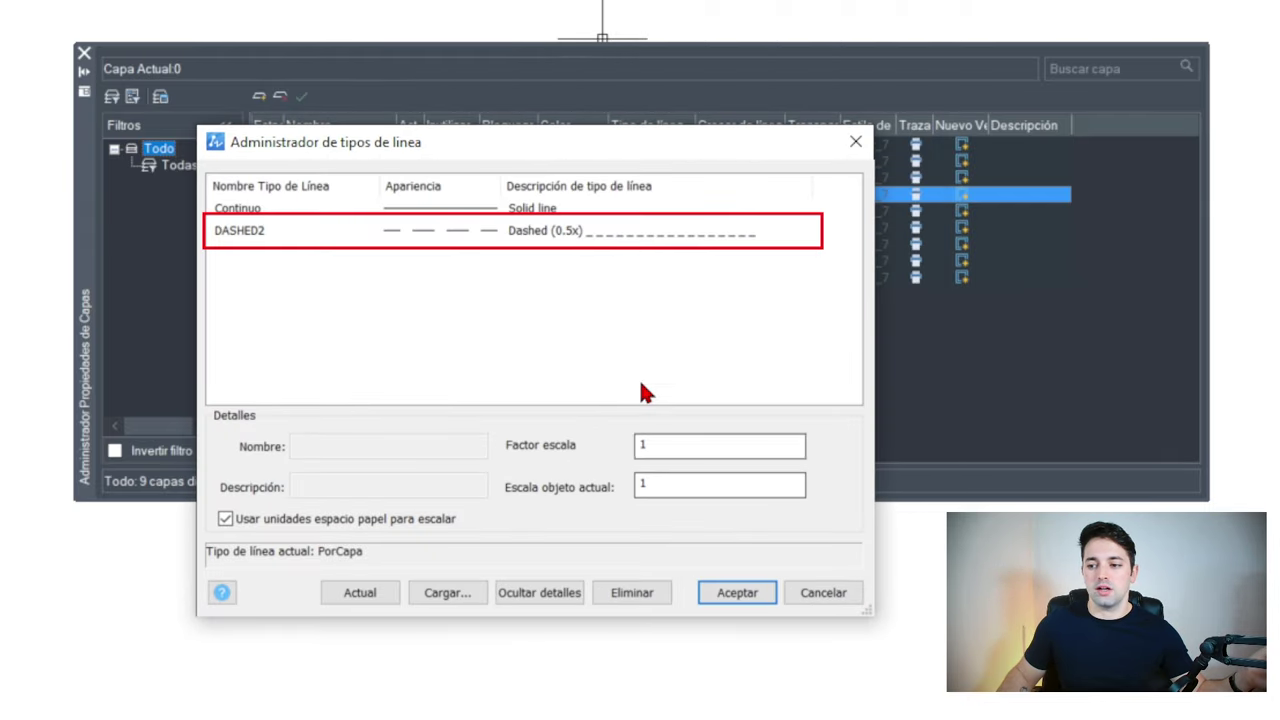
click(238, 232)
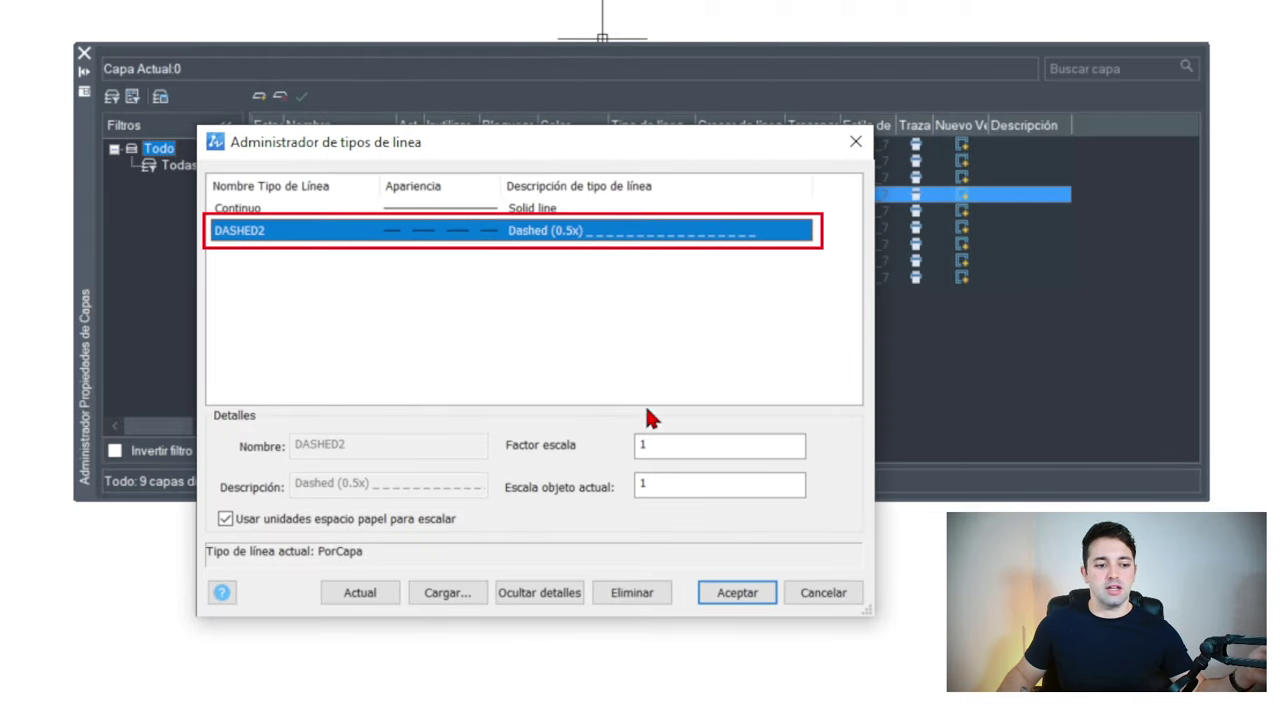
click(737, 594)
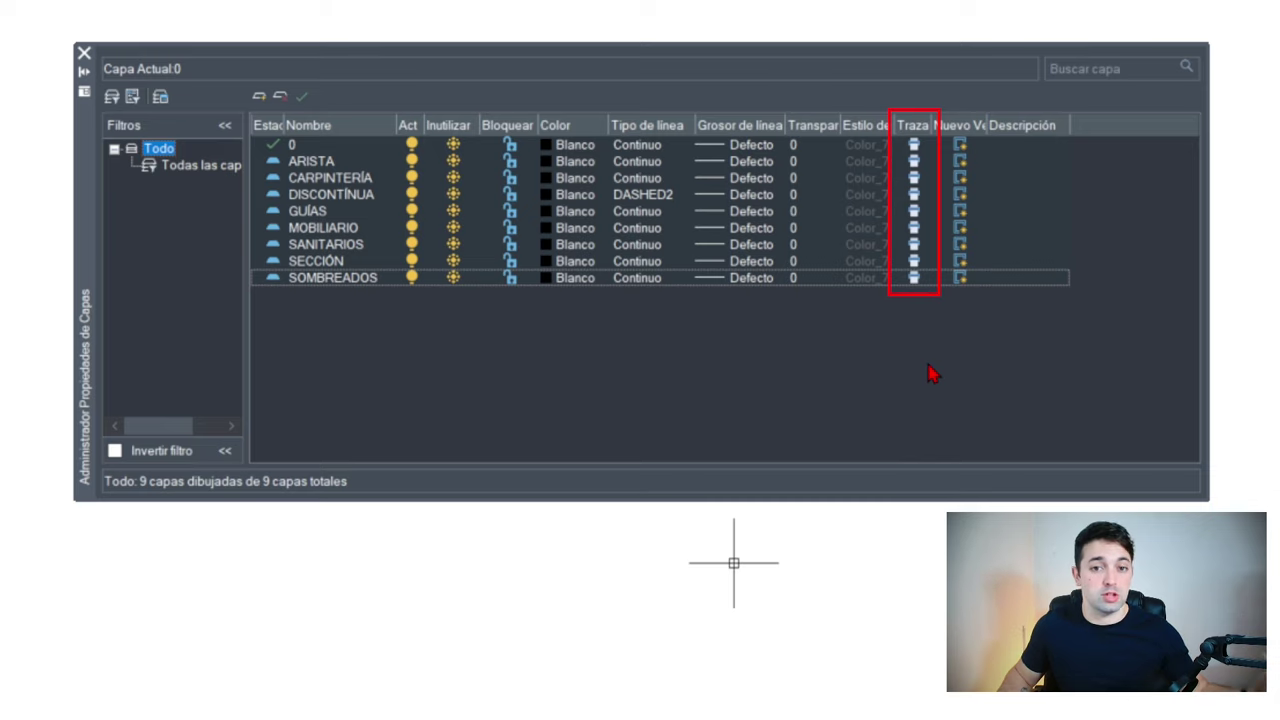
Turn off plotting for the GUÍAS layer and fit the new-viewport column to its heading
click(312, 211)
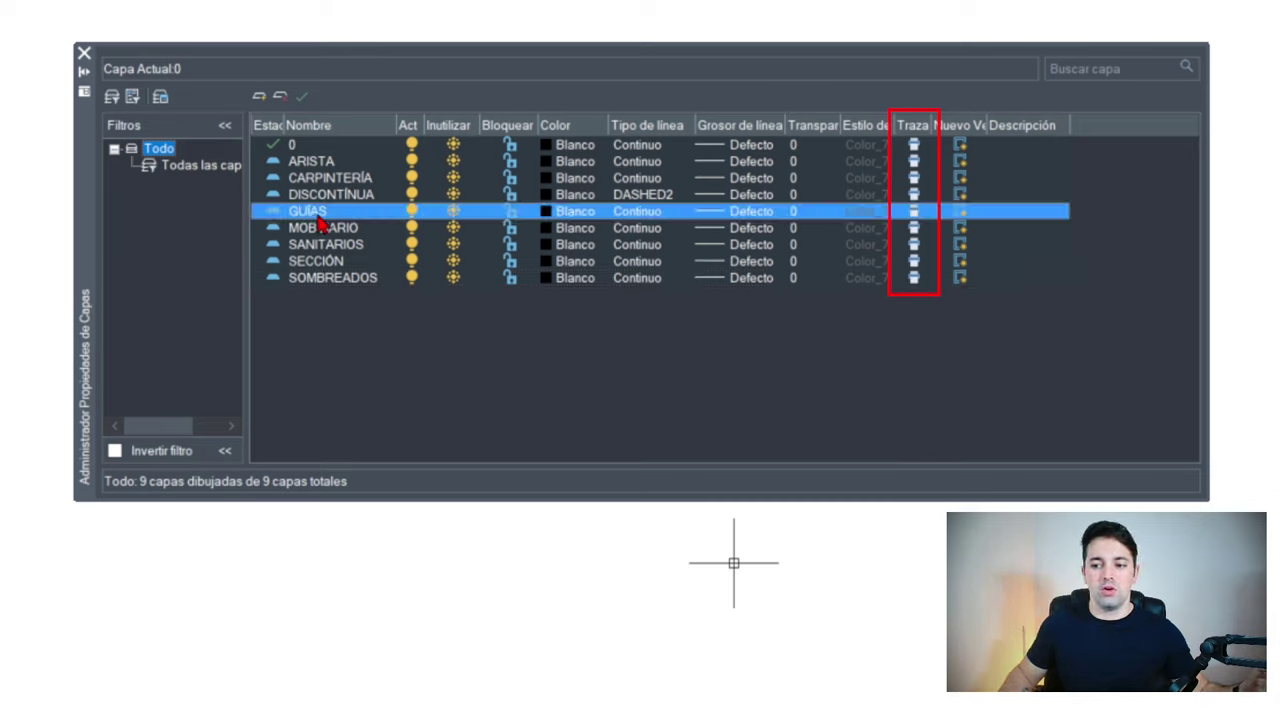
click(914, 212)
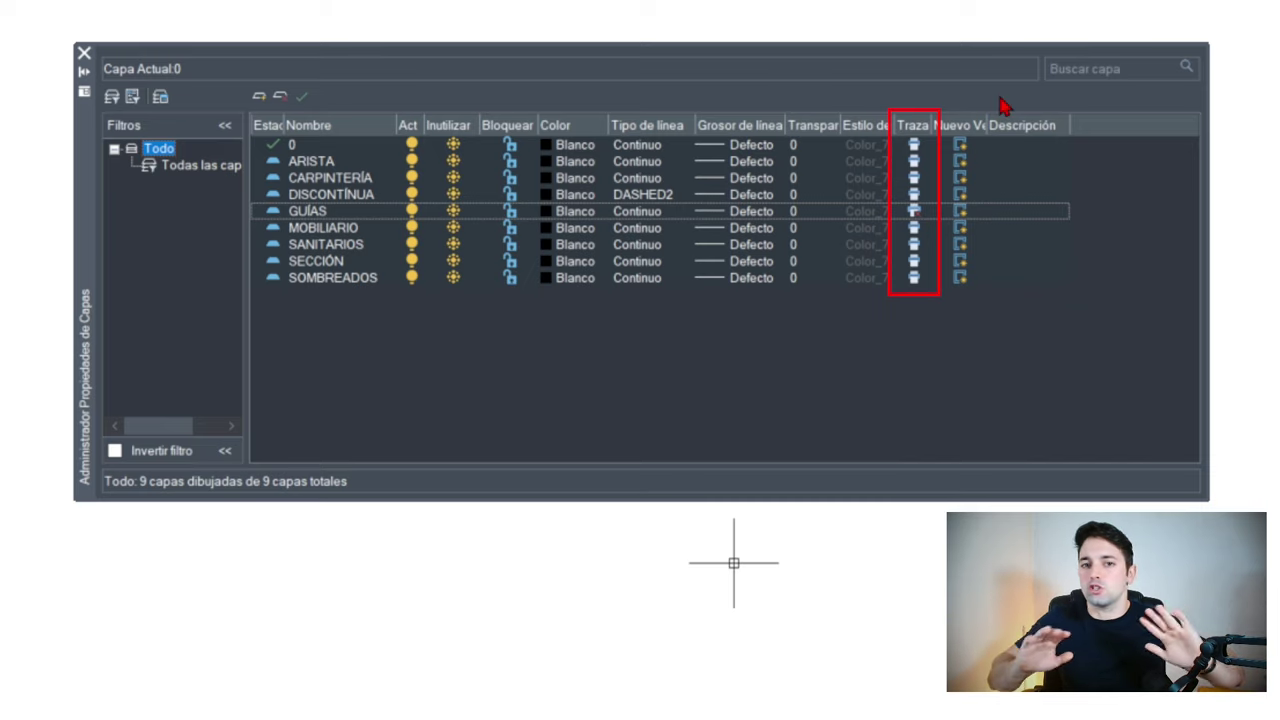
double_click(988, 125)
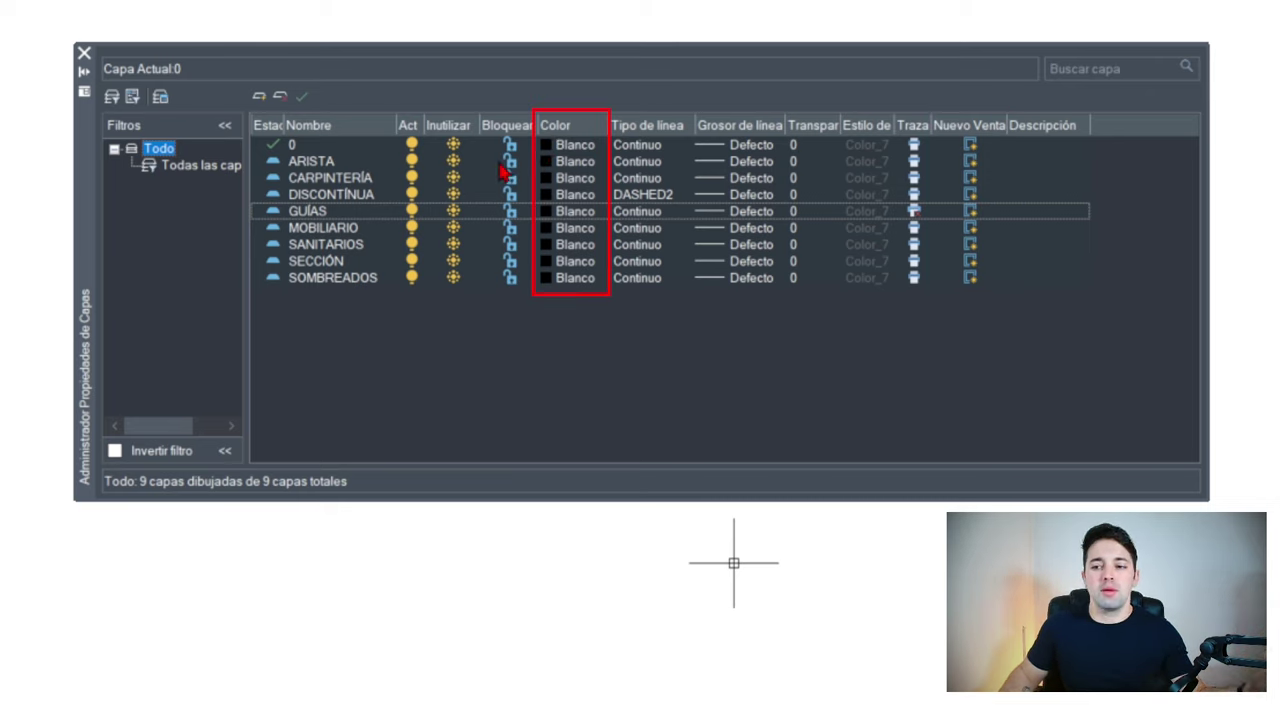
Set the color of the ARISTA layer to green (index 3)
click(430, 163)
click(545, 162)
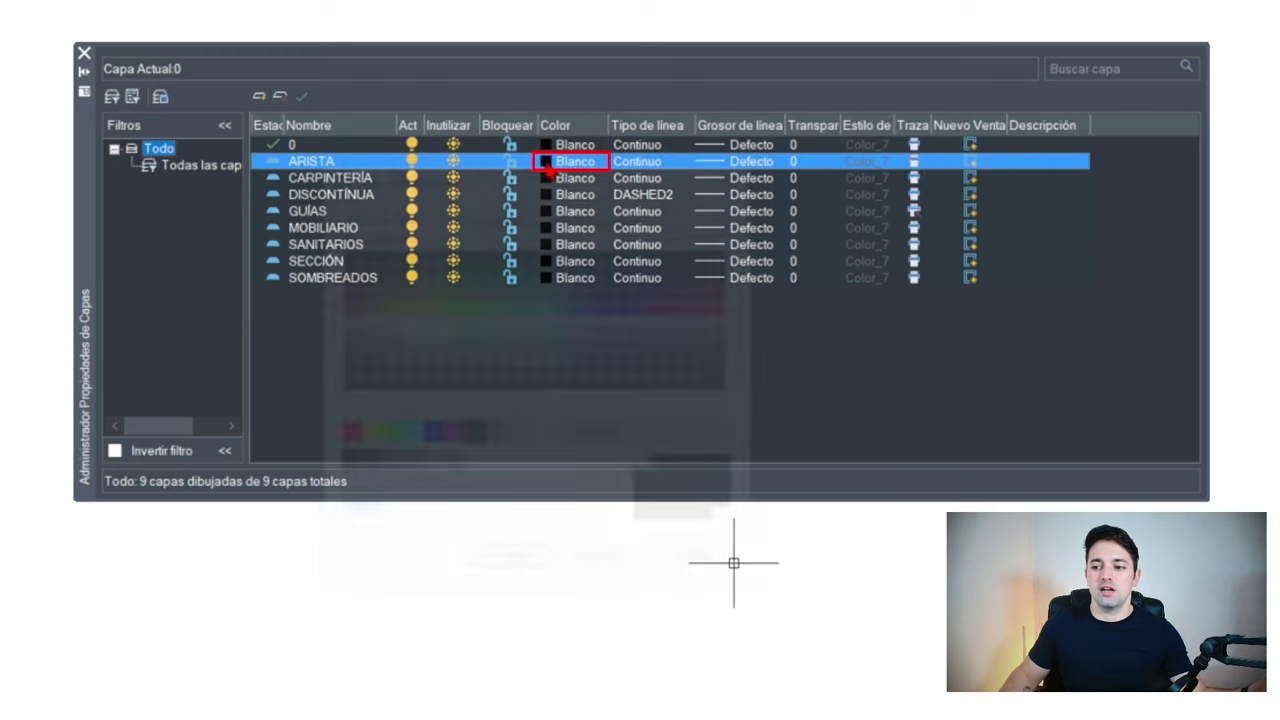
click(390, 432)
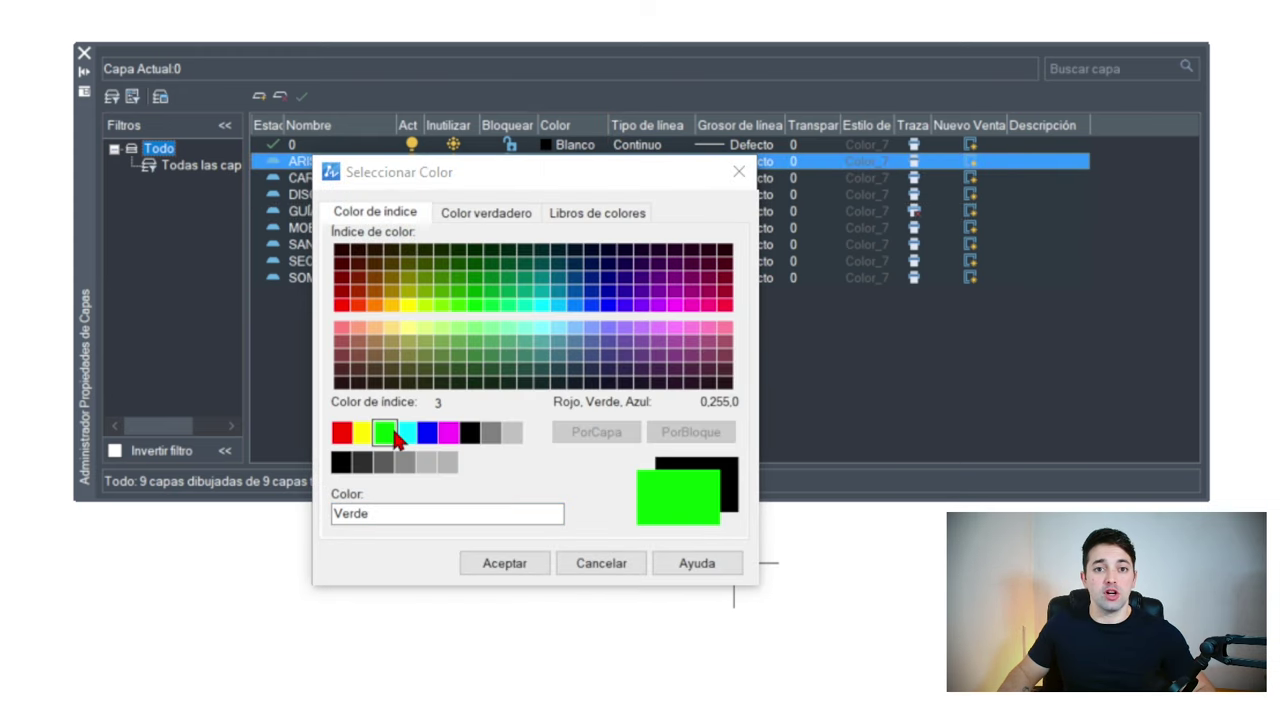
click(486, 563)
Set the layer colors: CARPINTERÍA red, DISCONTÍNUA, GUÍAS and SOMBREADOS 8, MOBILIARIO blue and SANITARIOS magenta
click(548, 178)
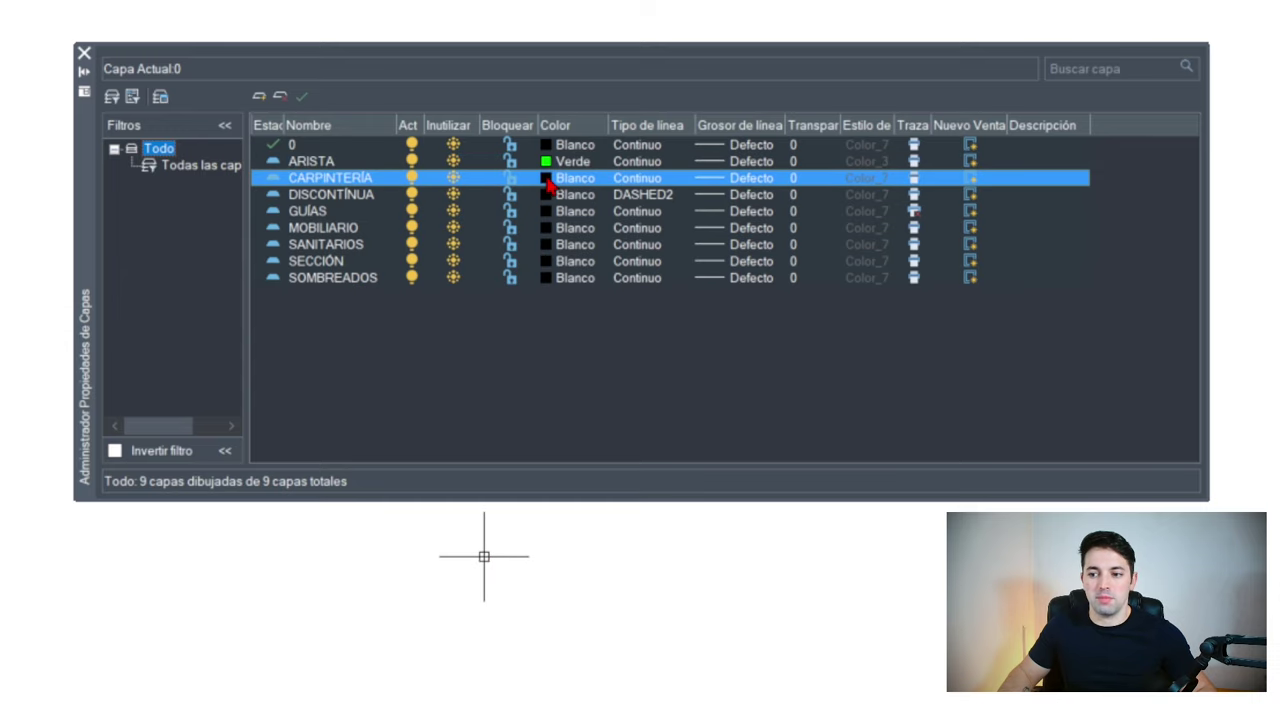
click(548, 179)
click(342, 432)
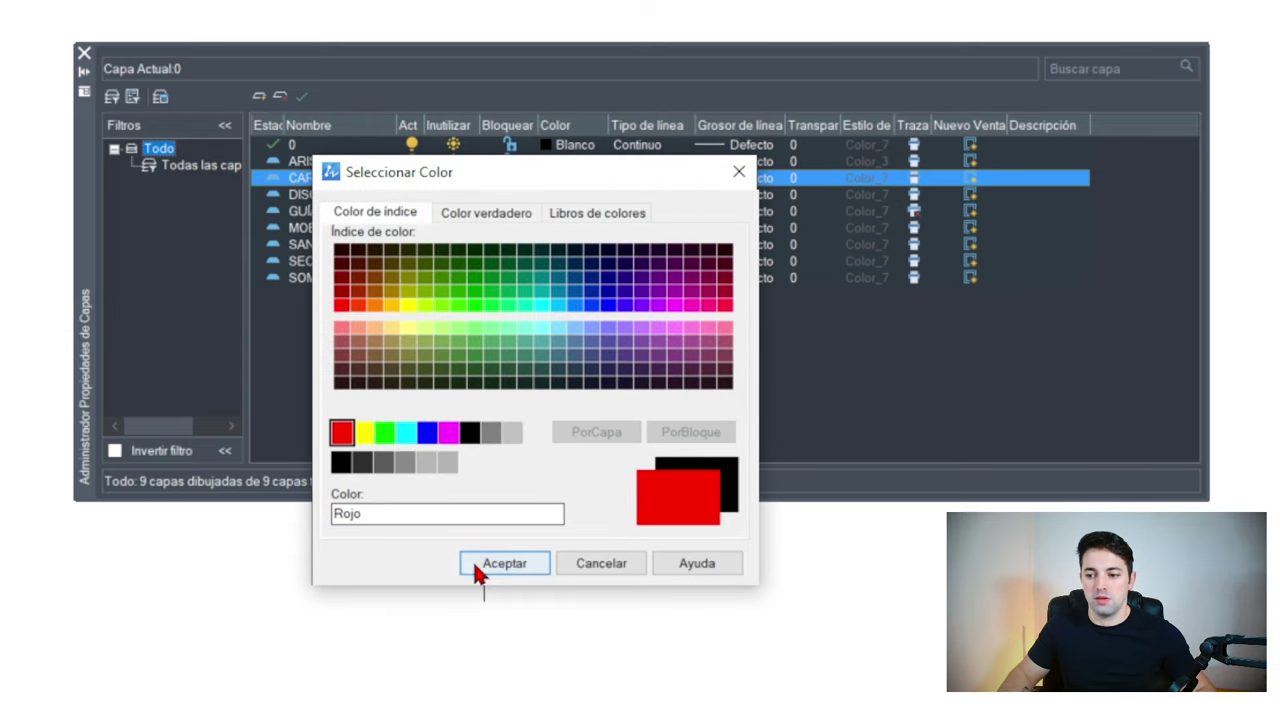
click(478, 566)
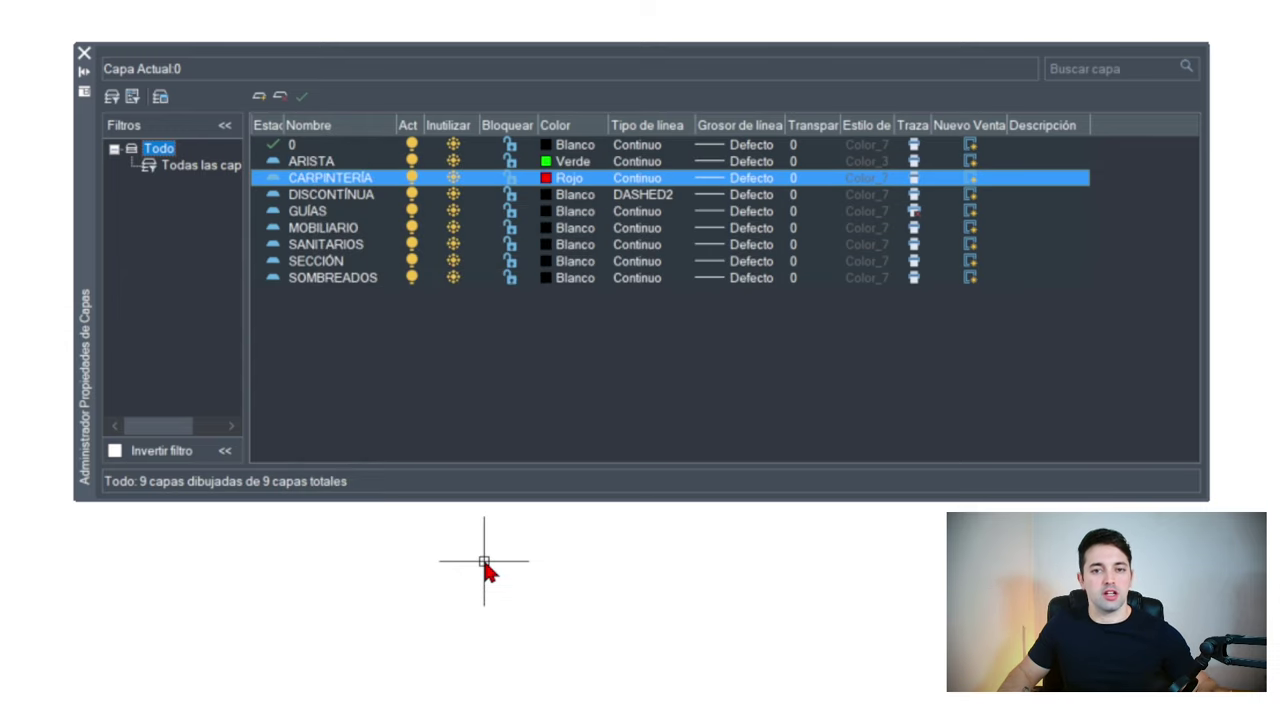
click(551, 196)
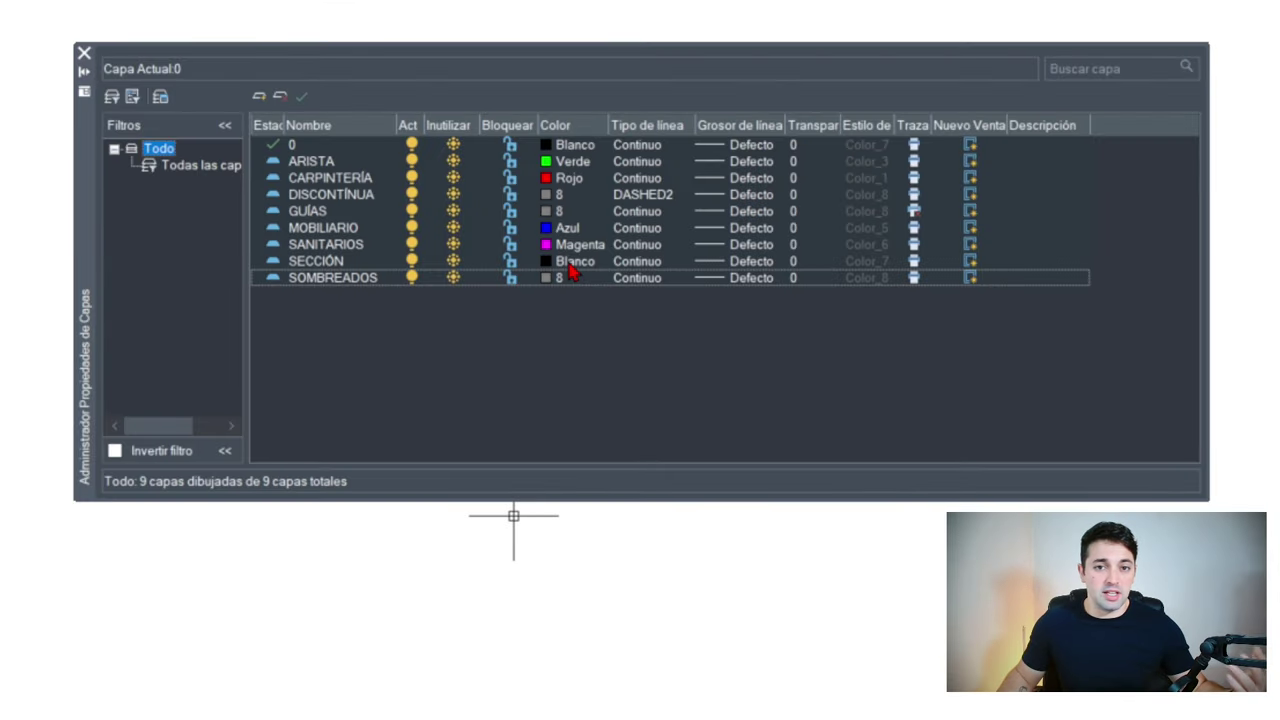
Examine the index and true color choices available for the SECCIÓN layer
click(570, 264)
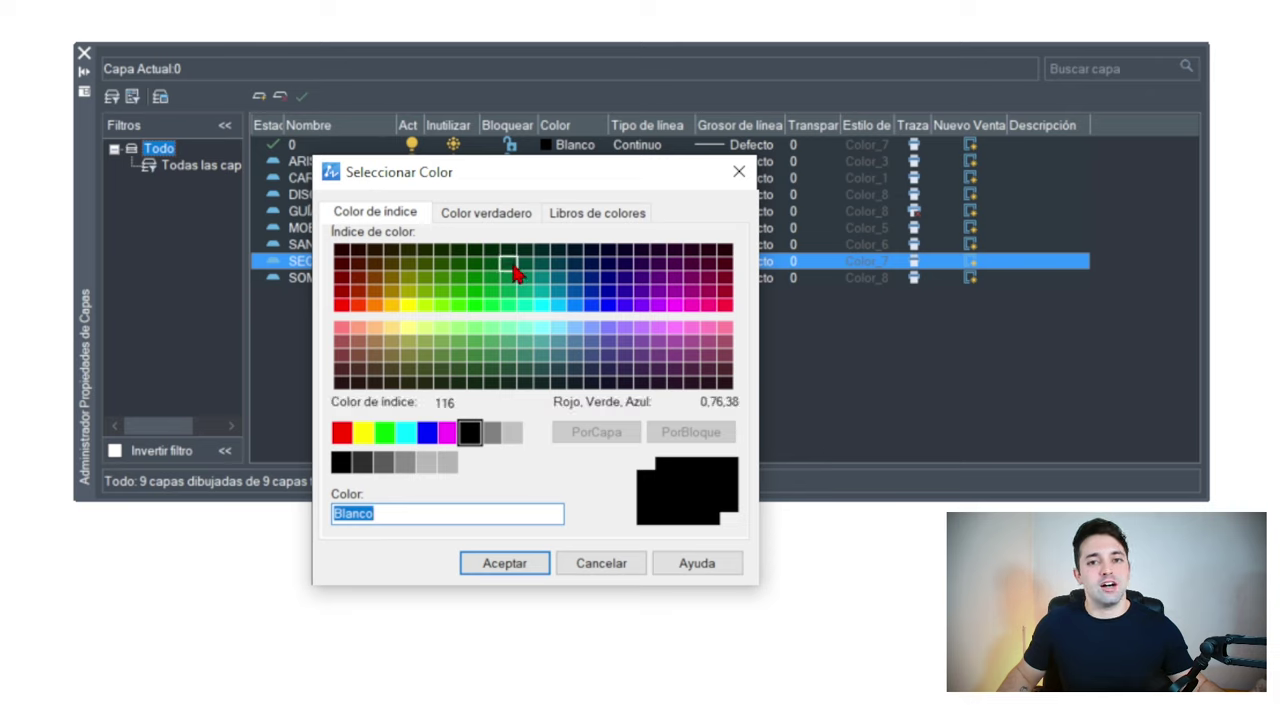
click(480, 213)
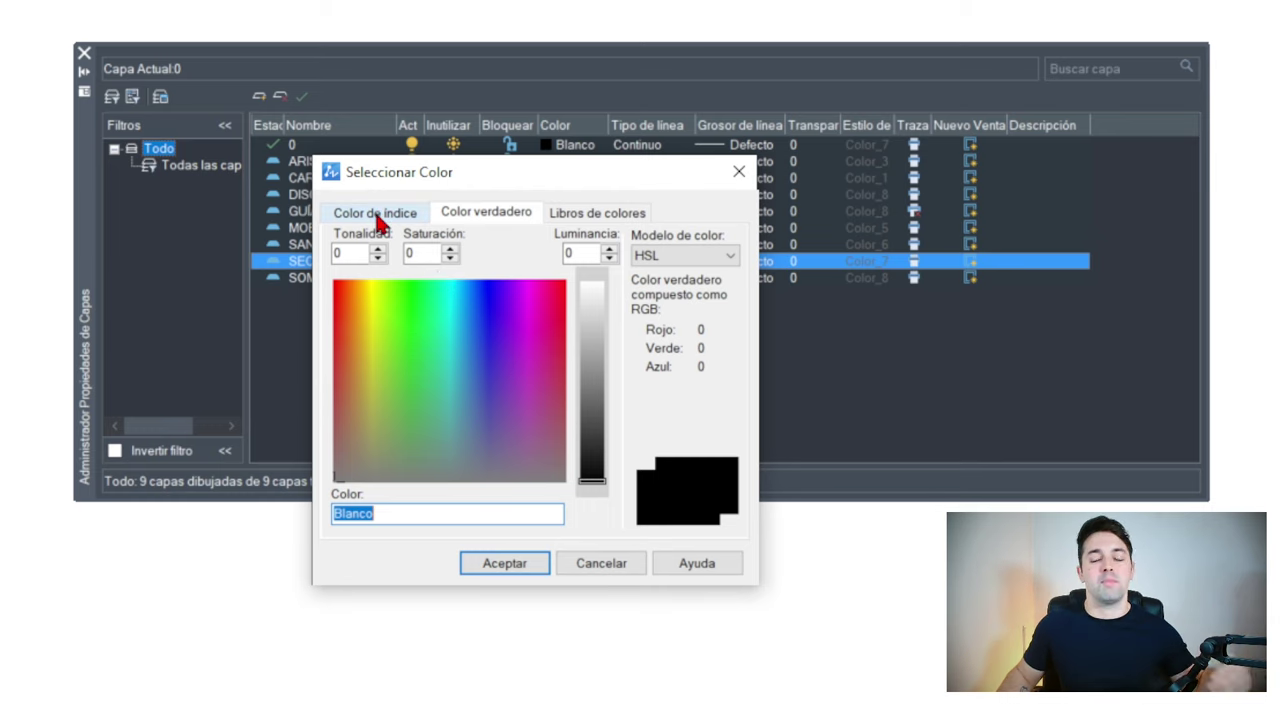
click(380, 220)
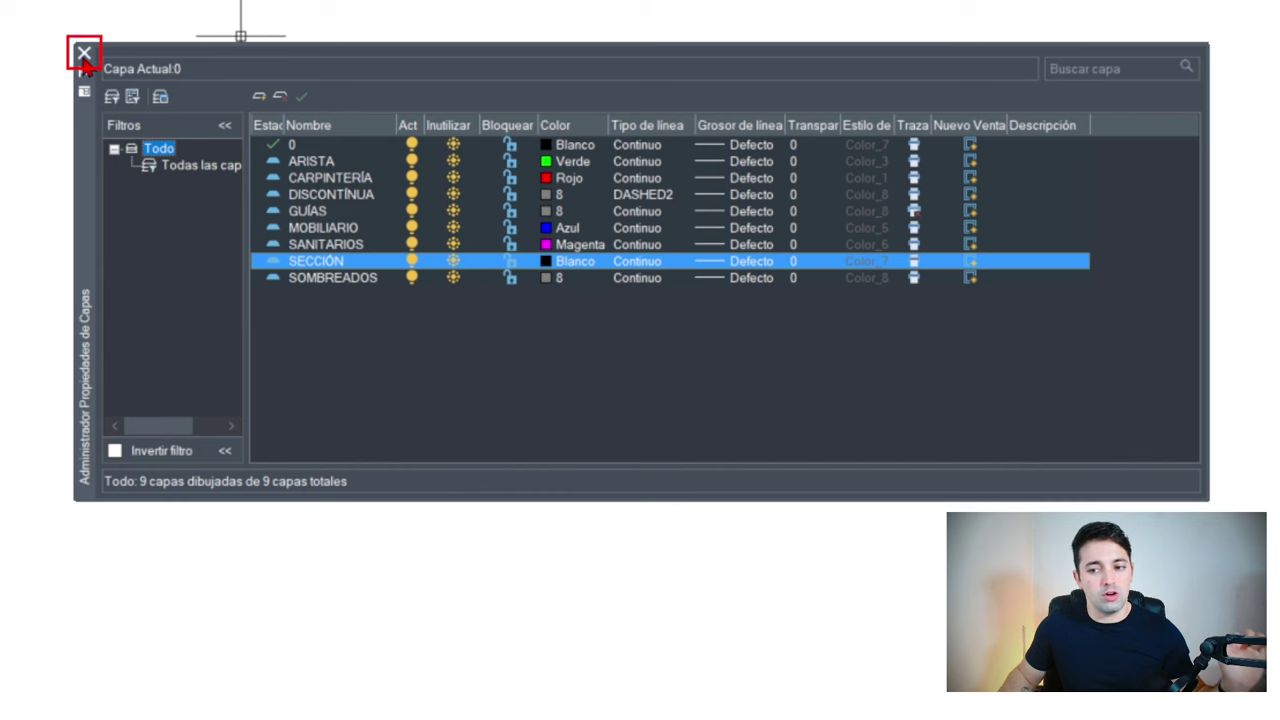
Close the layer properties manager and make ARISTA the current layer
click(84, 56)
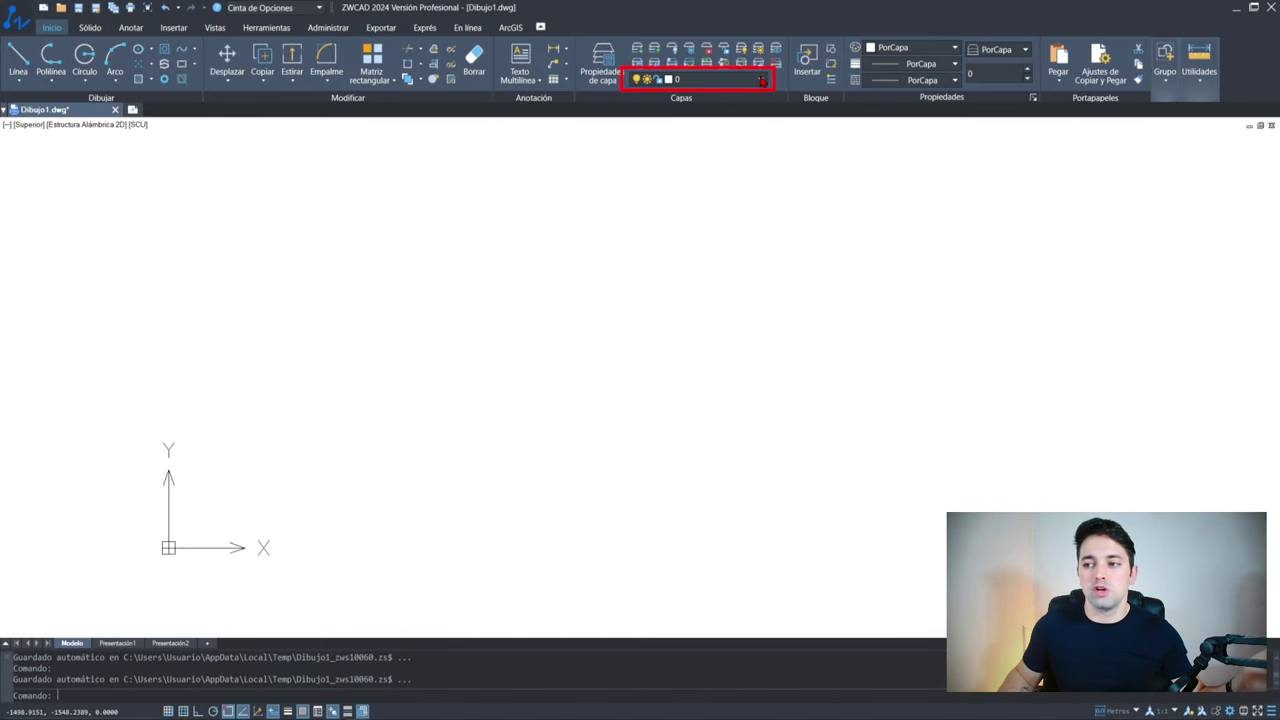
click(762, 80)
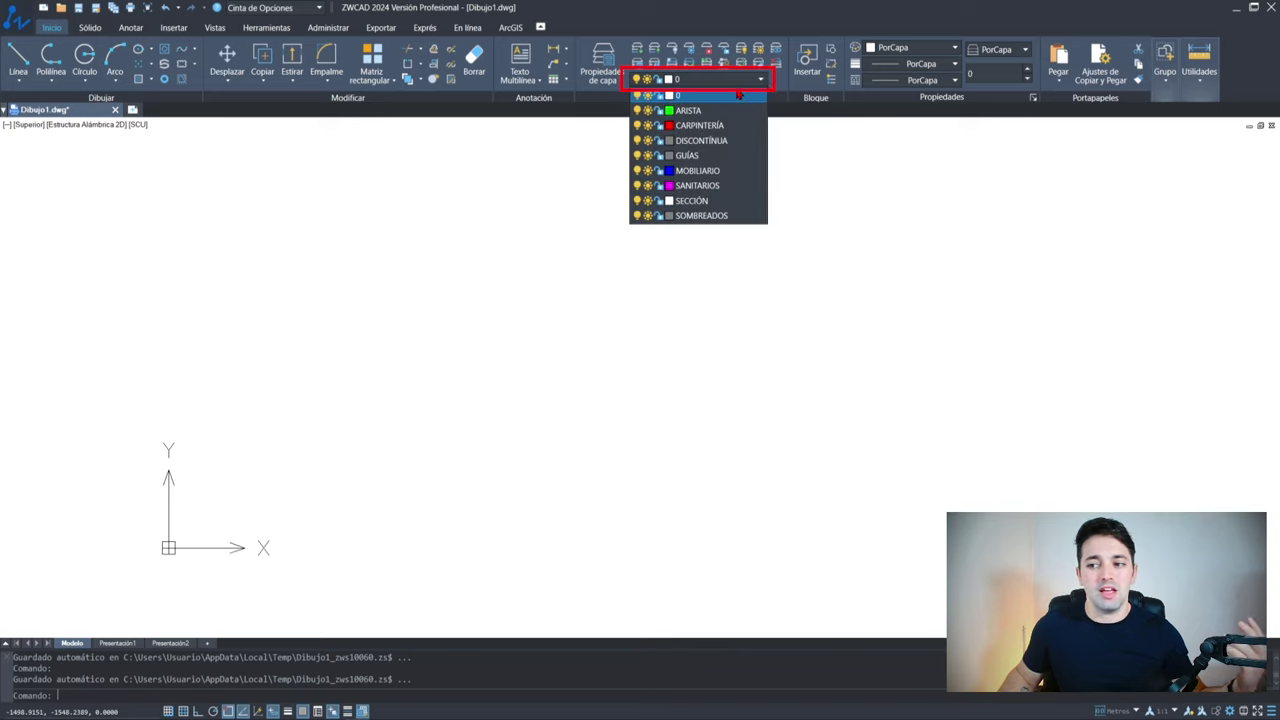
click(762, 82)
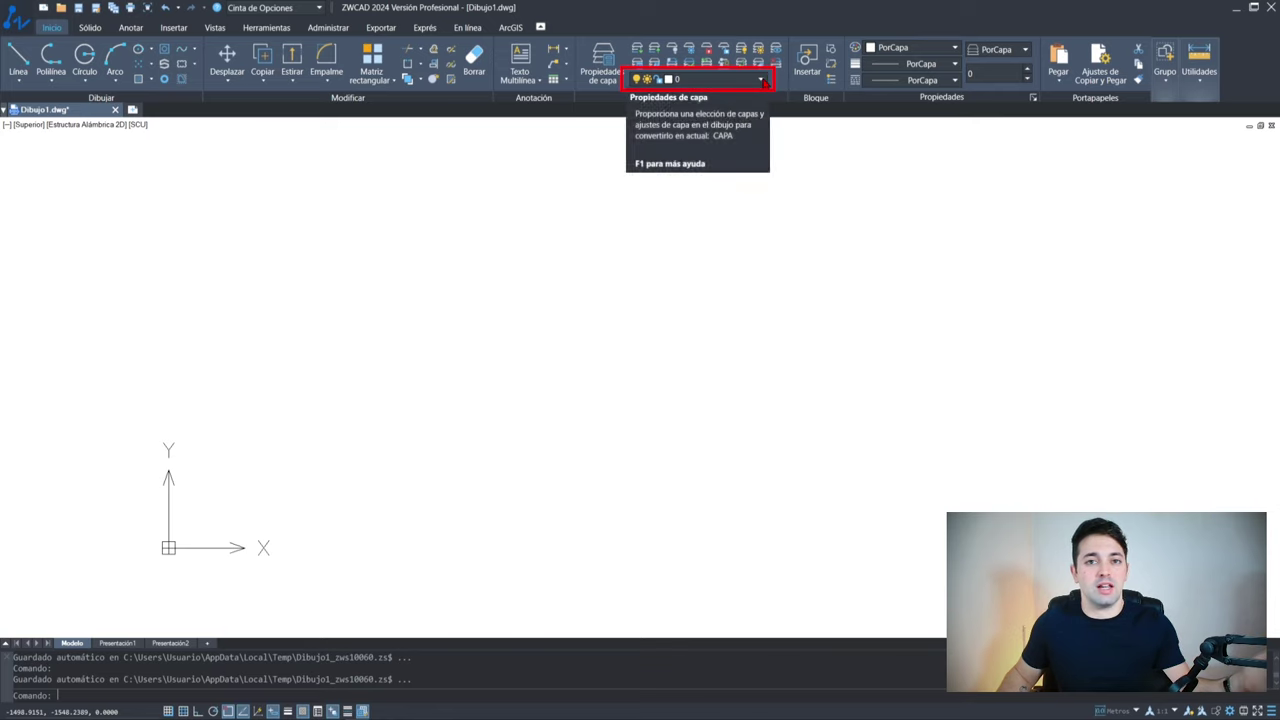
click(765, 81)
click(704, 112)
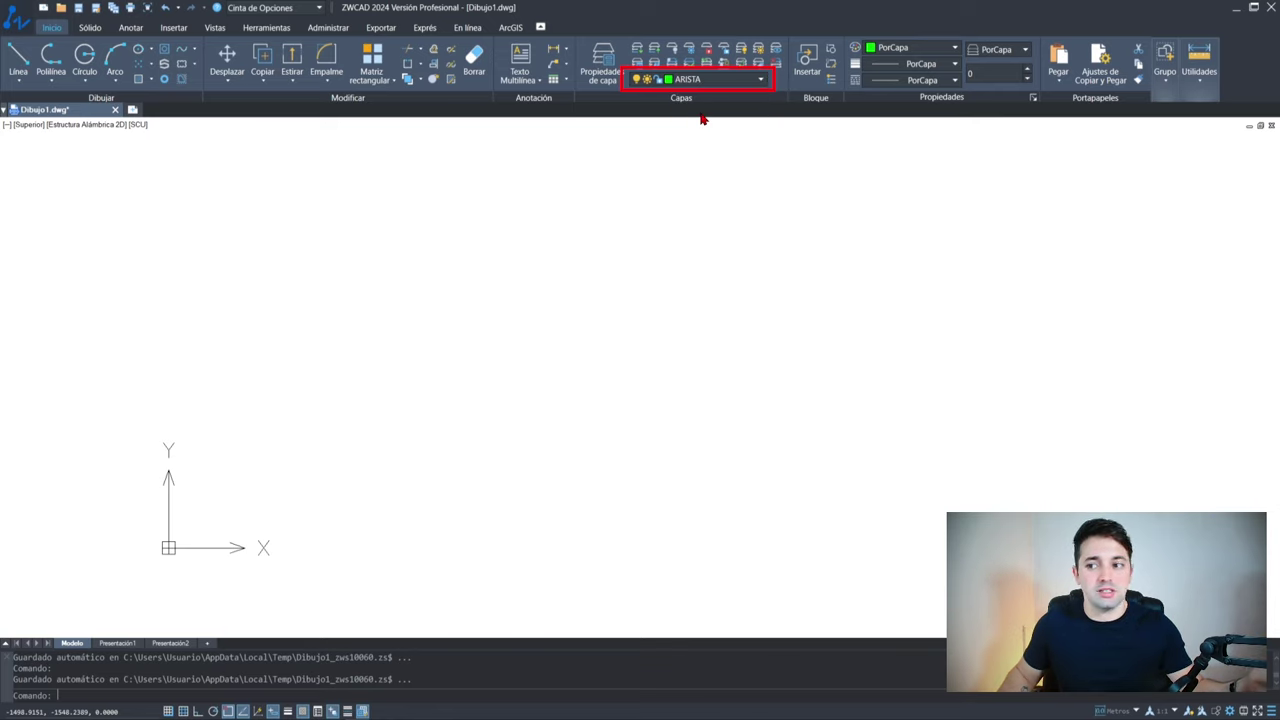
Draw a chain of six connected line segments on the ARISTA layer
text(L)
key(Return)
click(314, 309)
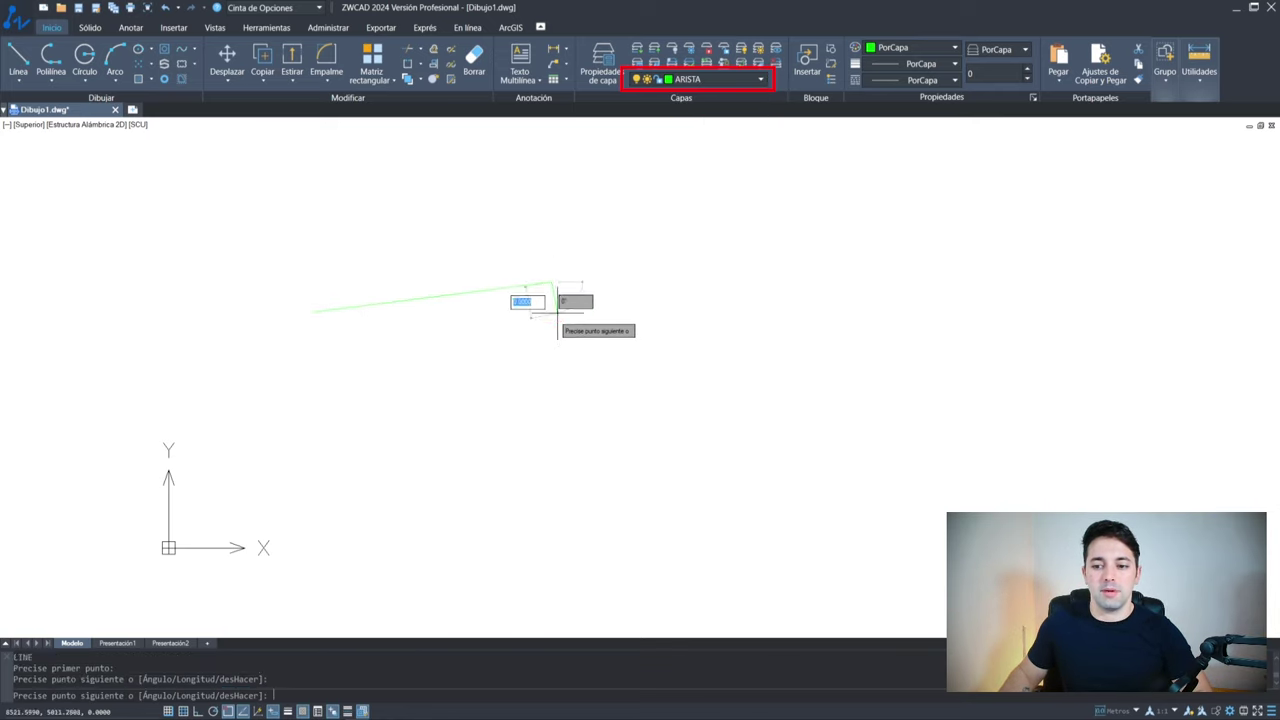
click(551, 283)
click(561, 376)
click(414, 381)
click(441, 228)
click(693, 233)
click(794, 372)
key(Return)
Make CARPINTERÍA the current layer and draw a chain of connected lines across the ARISTA lines
click(760, 79)
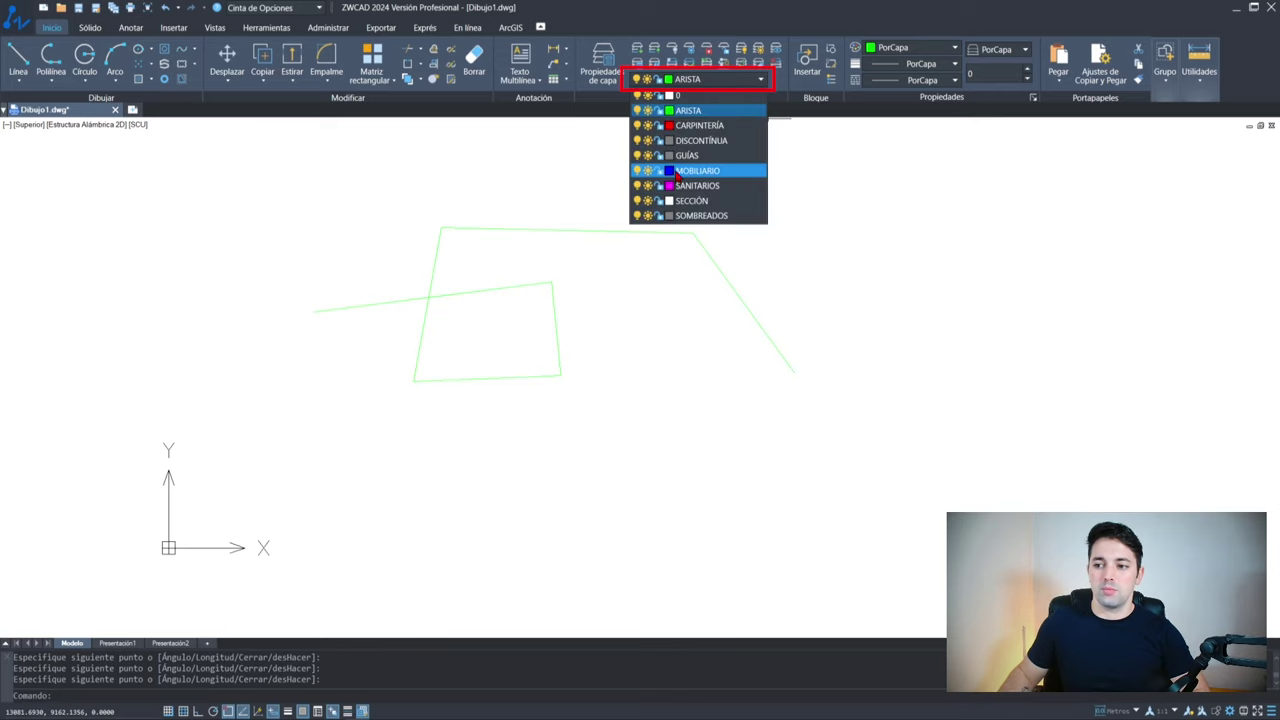
click(690, 123)
text(L)
key(Return)
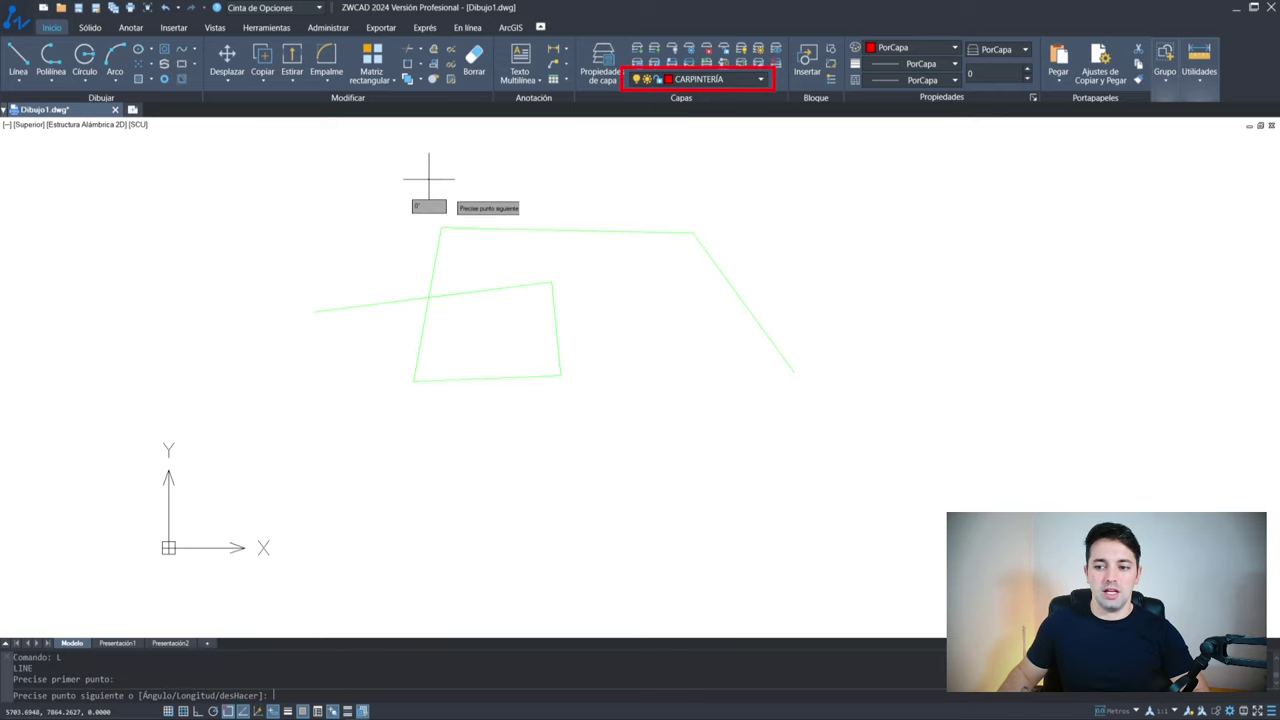
click(429, 180)
click(616, 311)
click(634, 425)
click(436, 438)
click(521, 243)
click(640, 167)
click(708, 212)
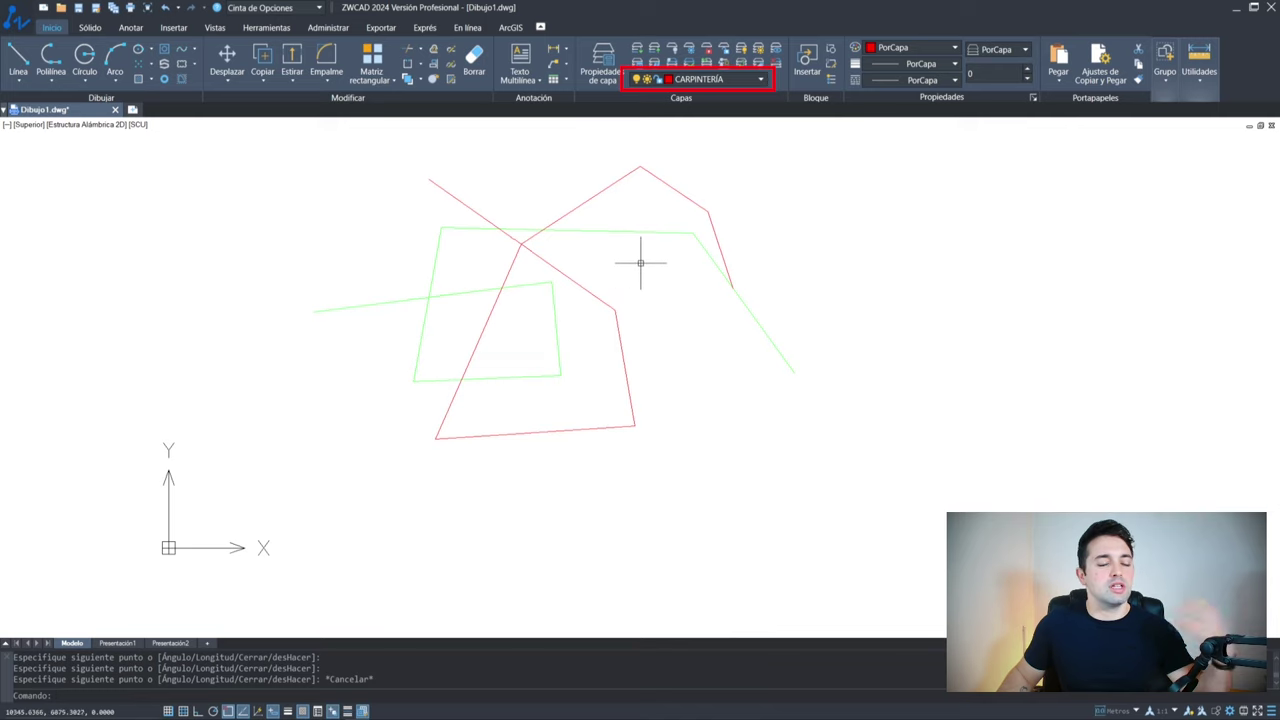
Erase all the test lines drawn on the ARISTA and CARPINTERÍA layers
scroll(621, 295, up, 2)
scroll(635, 278, up, 2)
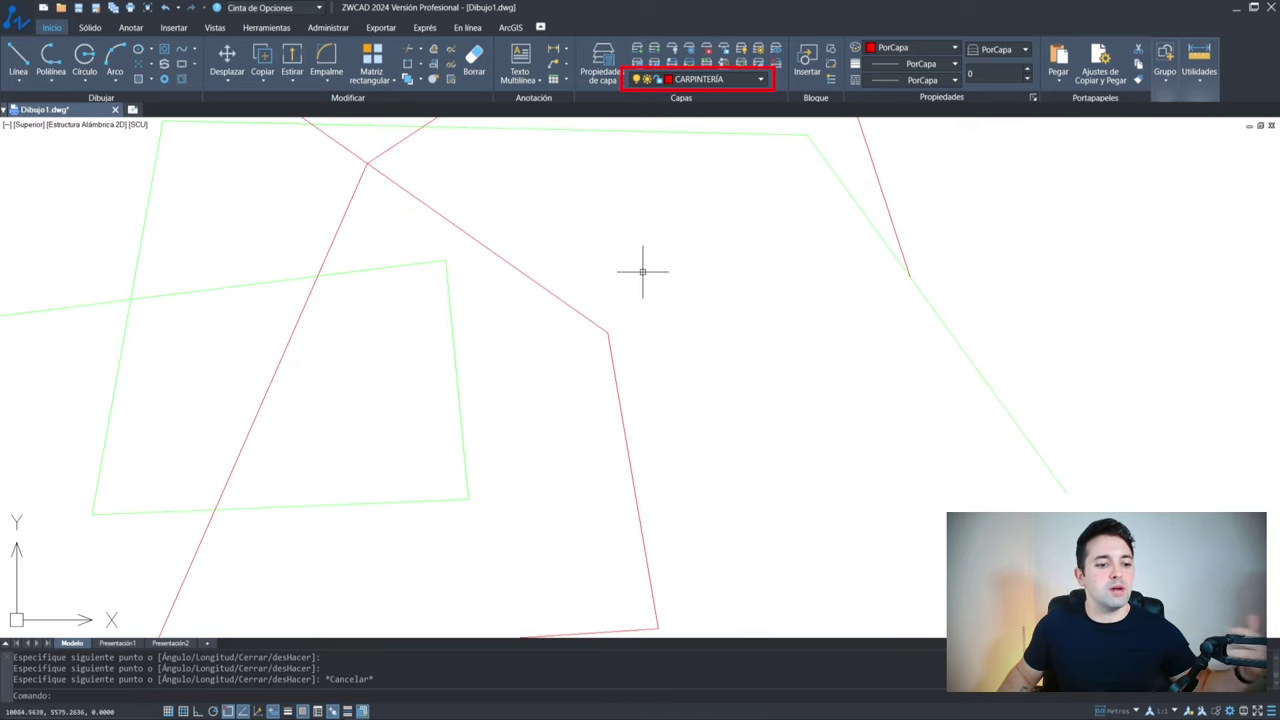
scroll(650, 260, down, 2)
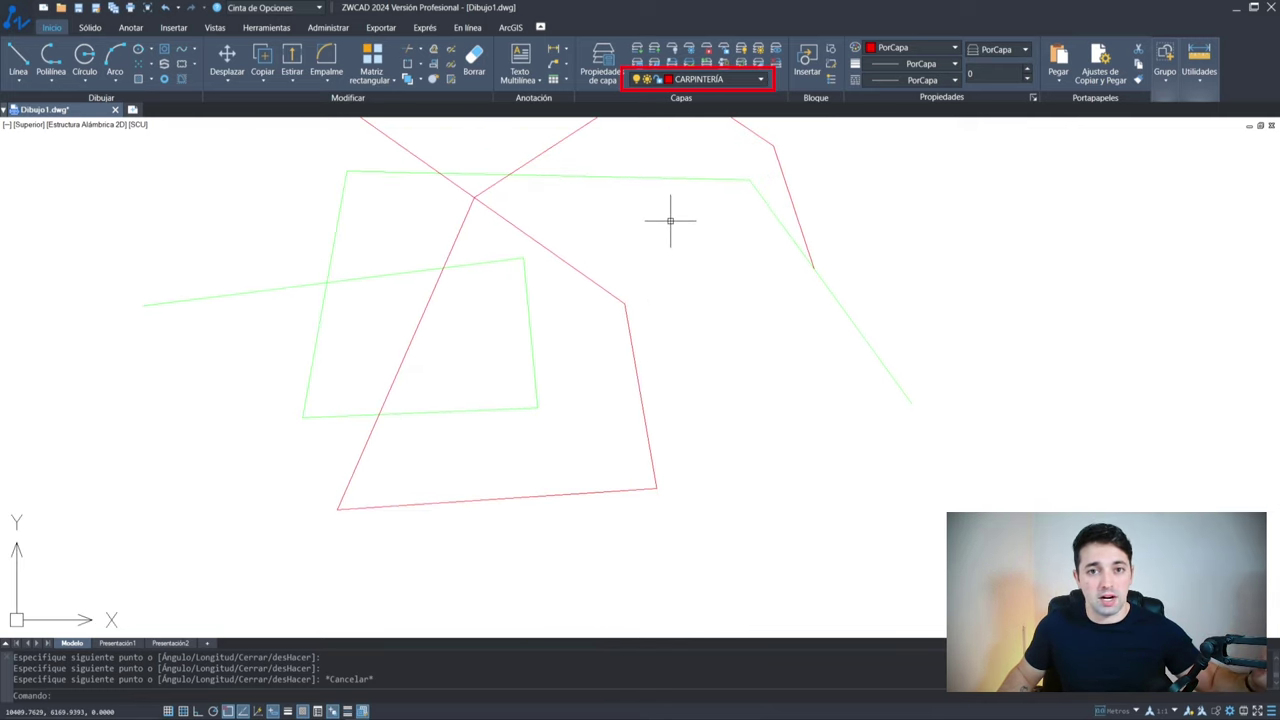
scroll(671, 220, down, 2)
key(ctrl+z)
click(756, 157)
click(441, 332)
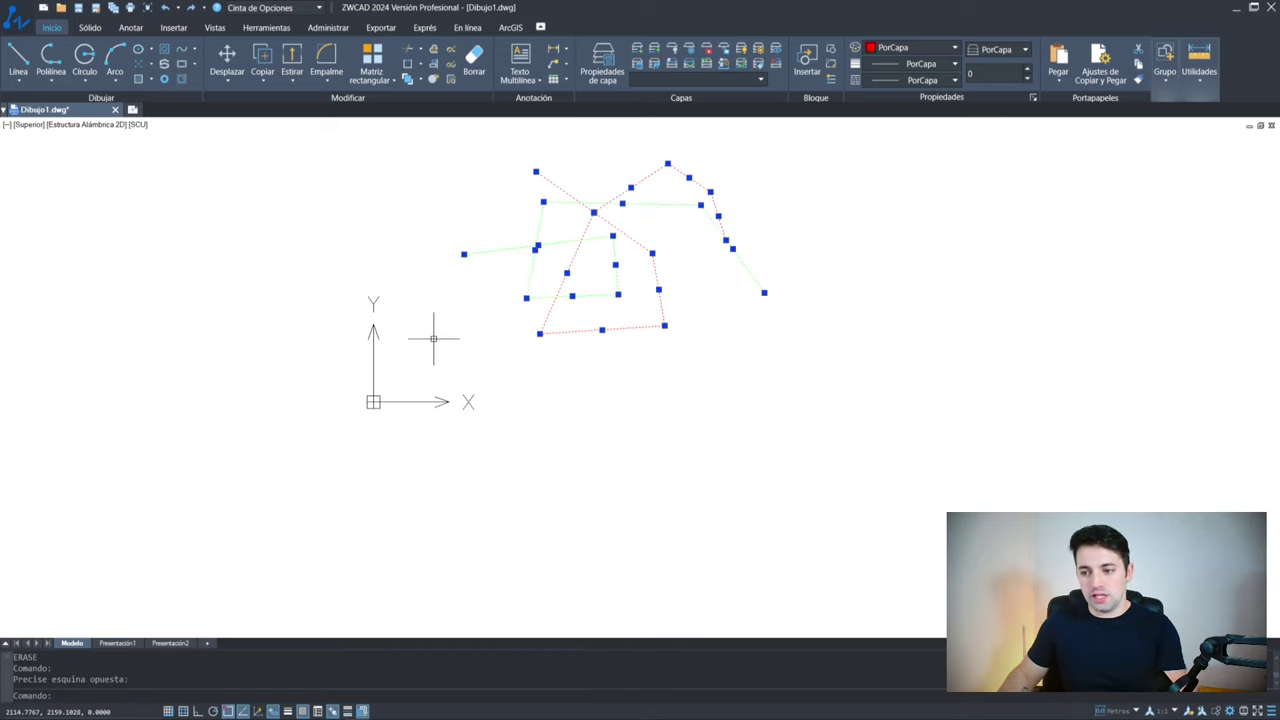
key(Delete)
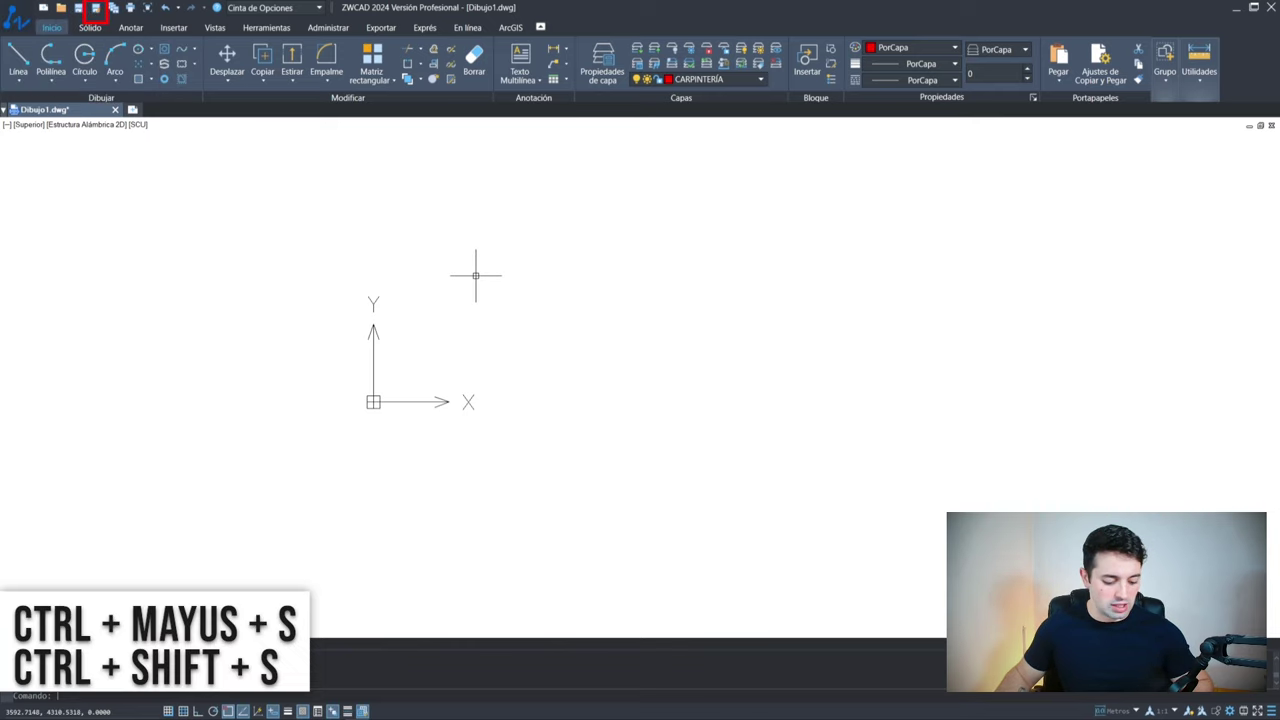
Save the drawing as a drawing template (*.dwt) named CursoZWCAD in the Template folder
key(ctrl+shift+s)
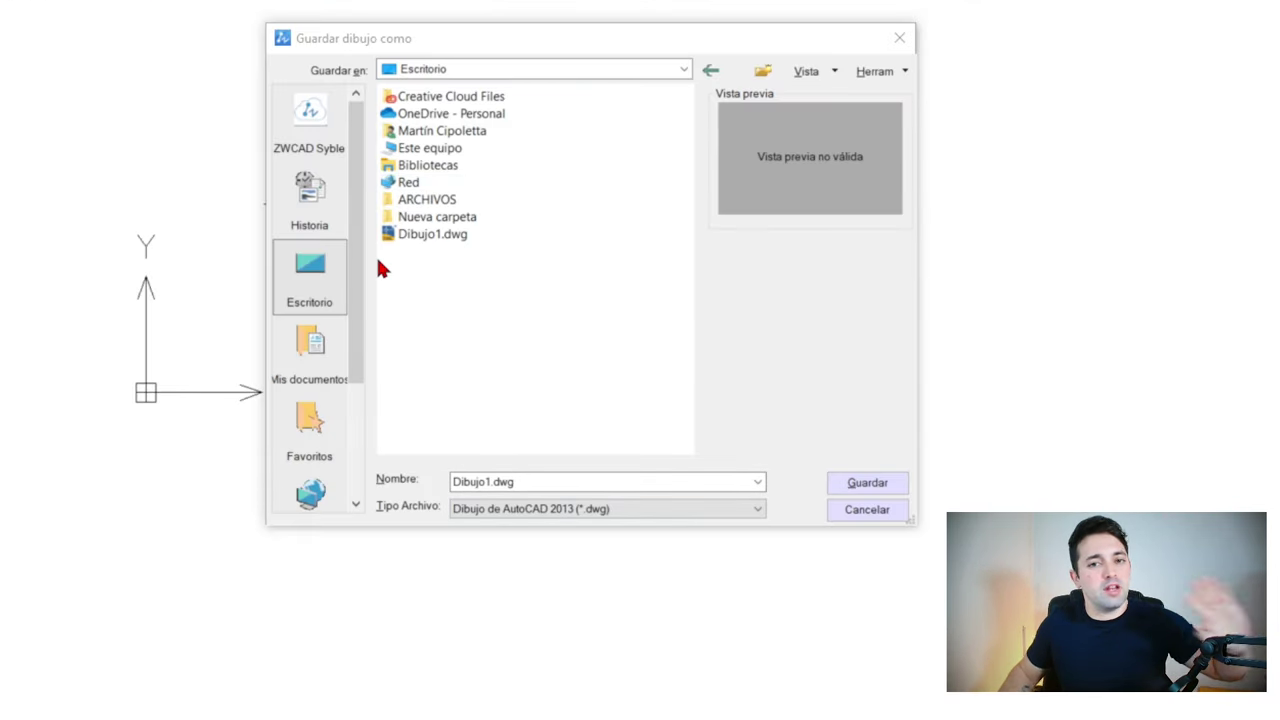
click(651, 510)
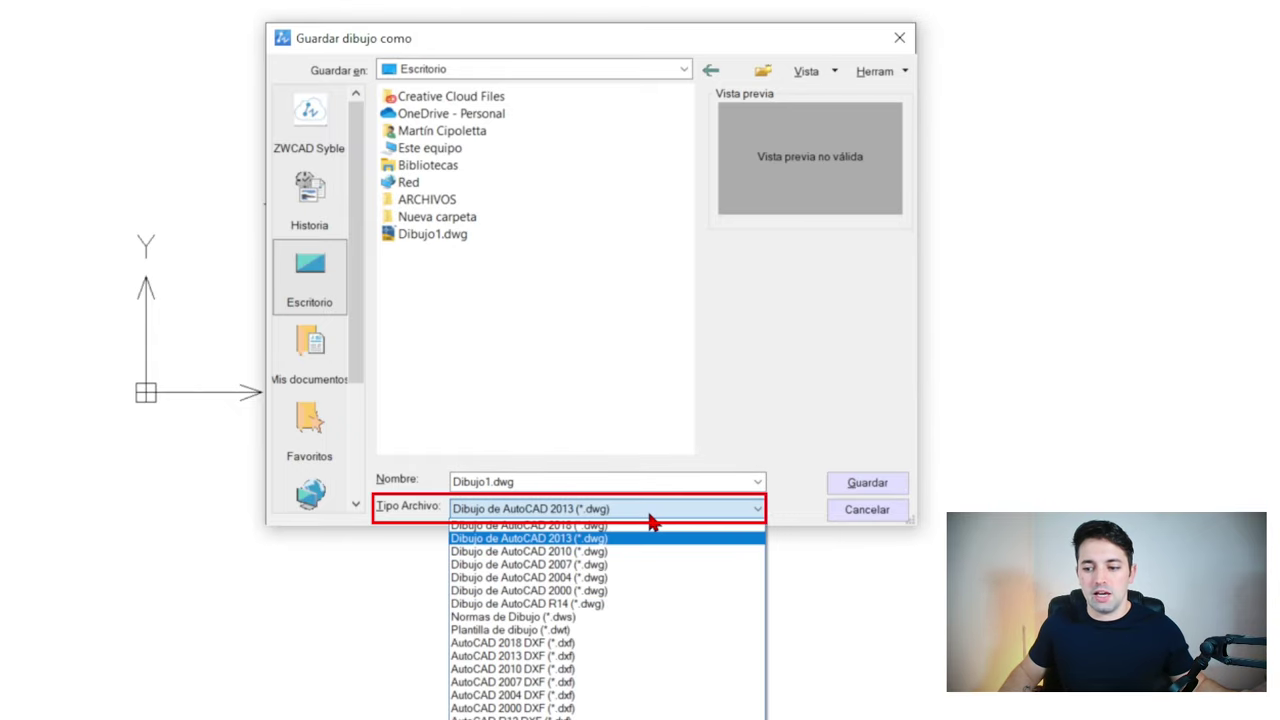
click(601, 631)
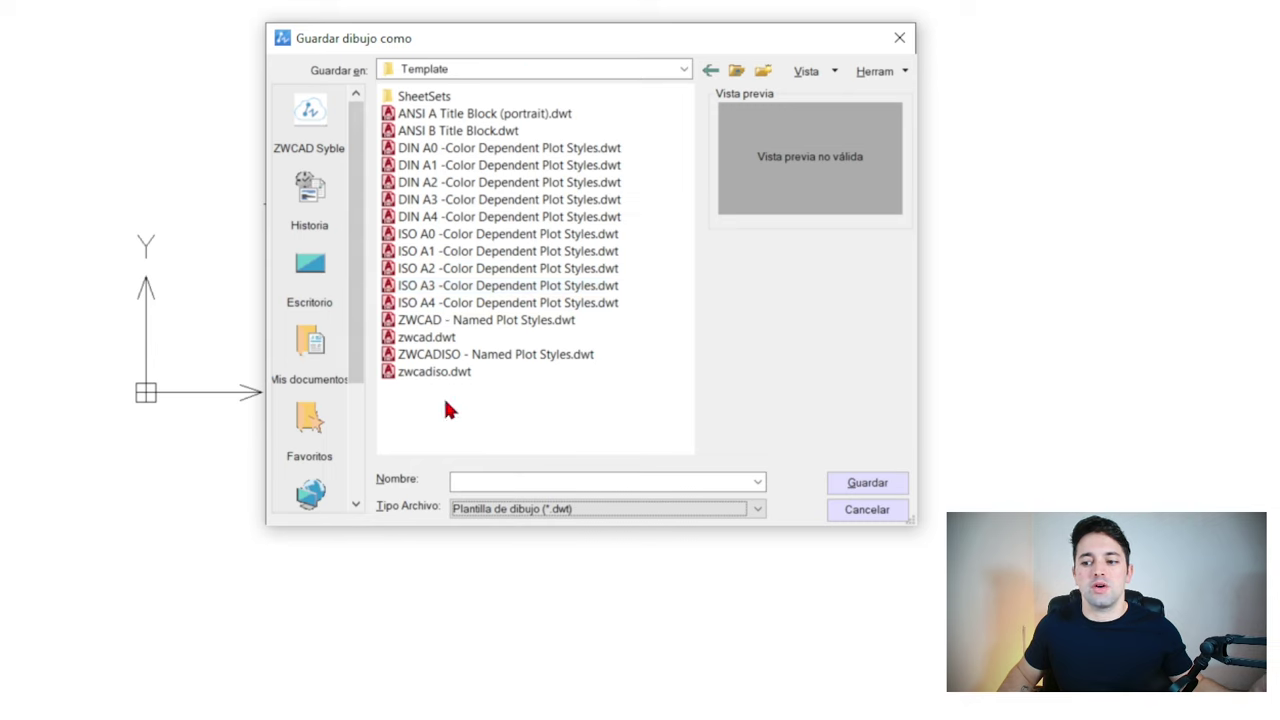
click(556, 482)
text(C)
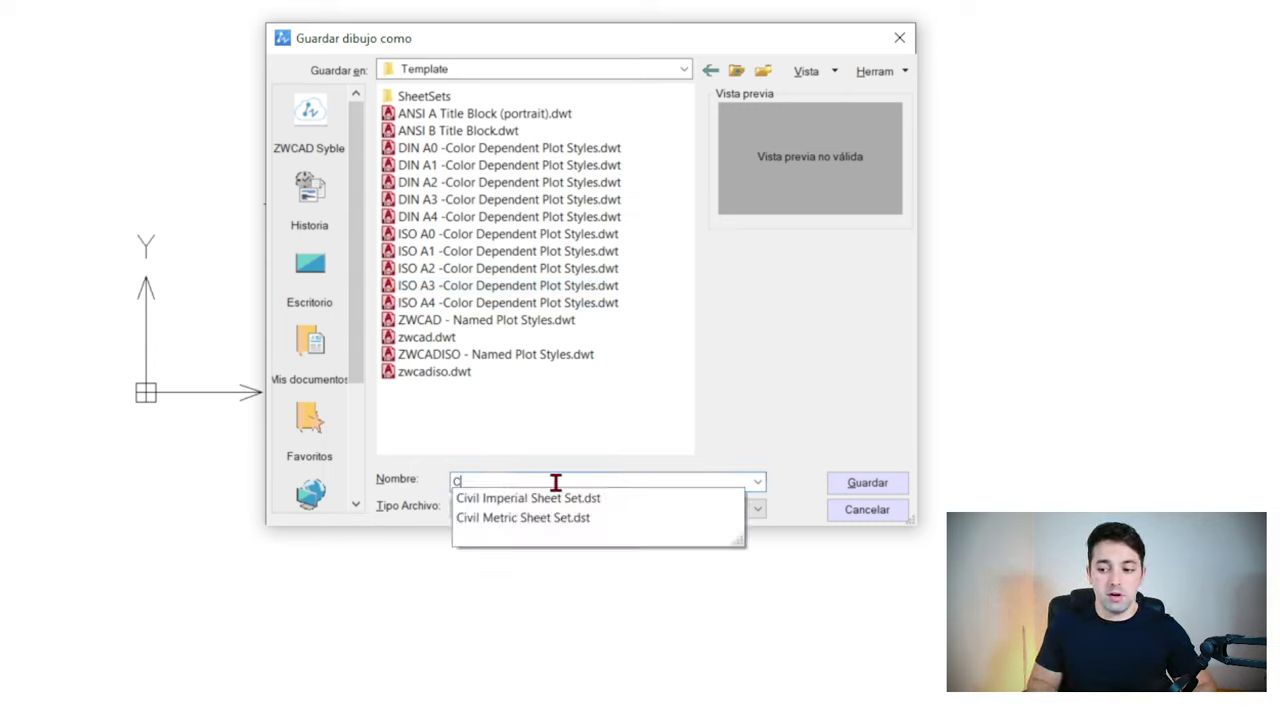
text(ursoZWCAD)
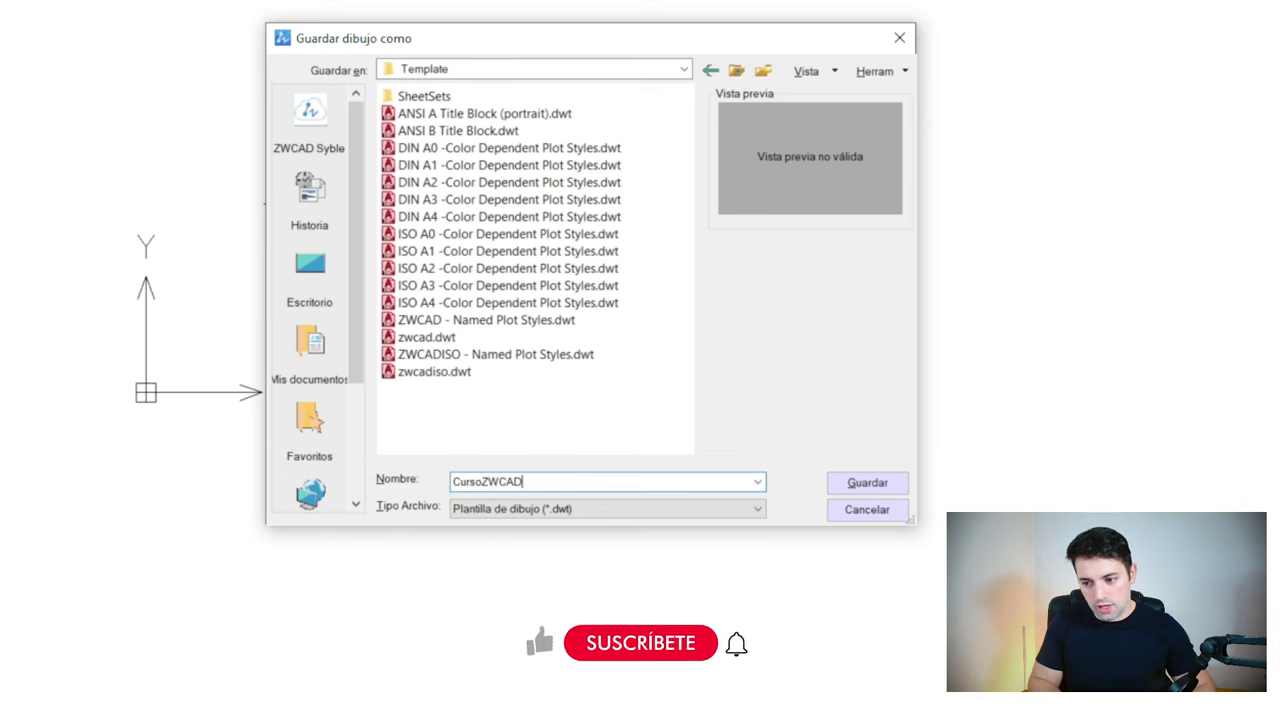
click(865, 483)
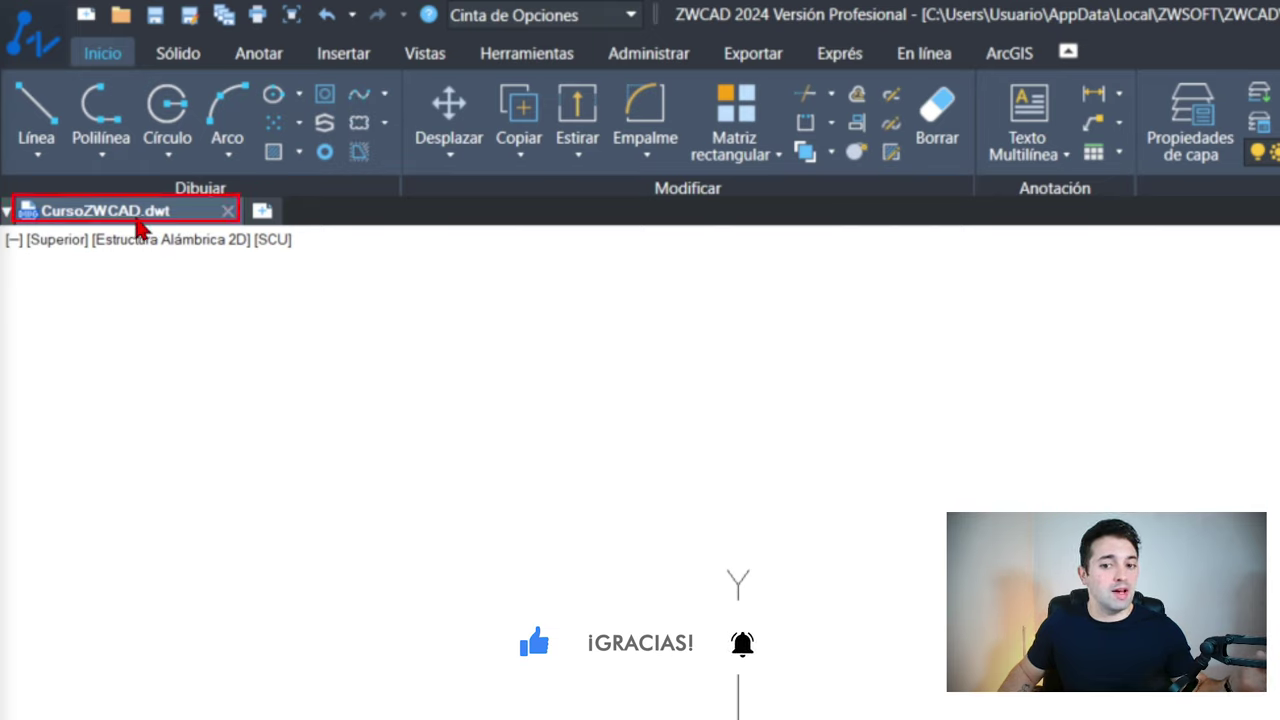
Close the template file and start a new drawing based on CursoZWCAD.dwt
click(228, 213)
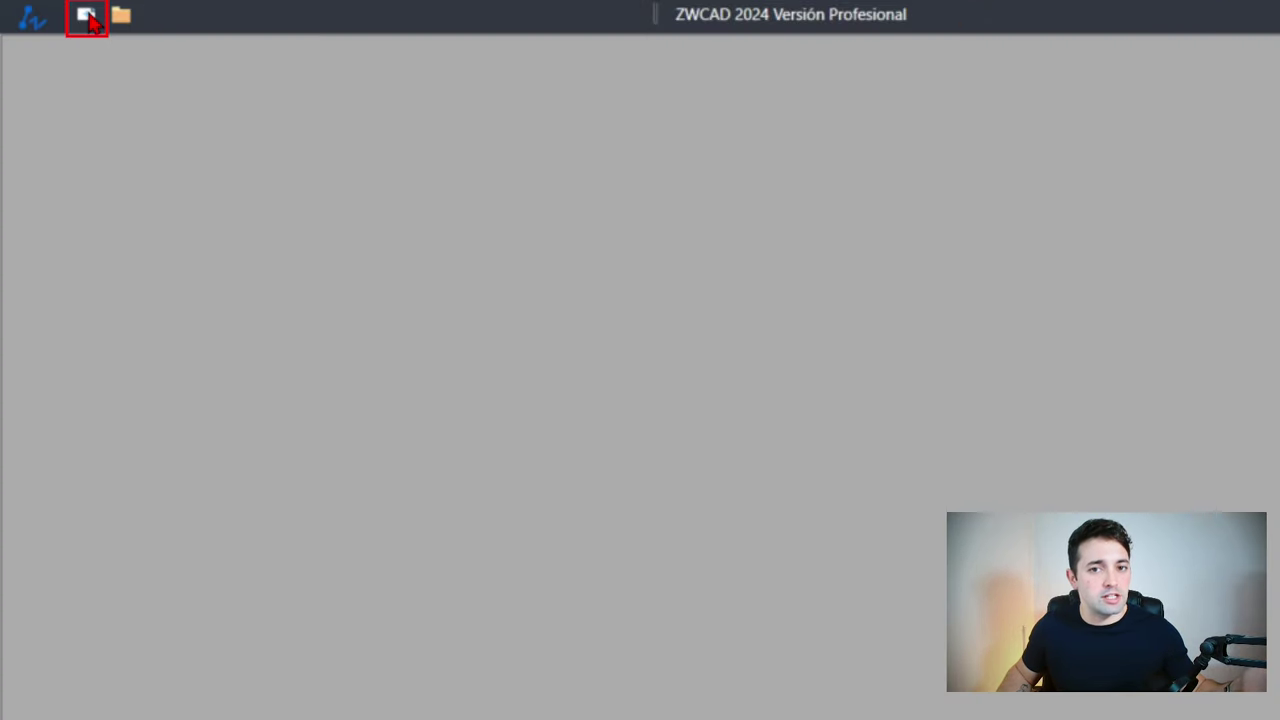
click(87, 17)
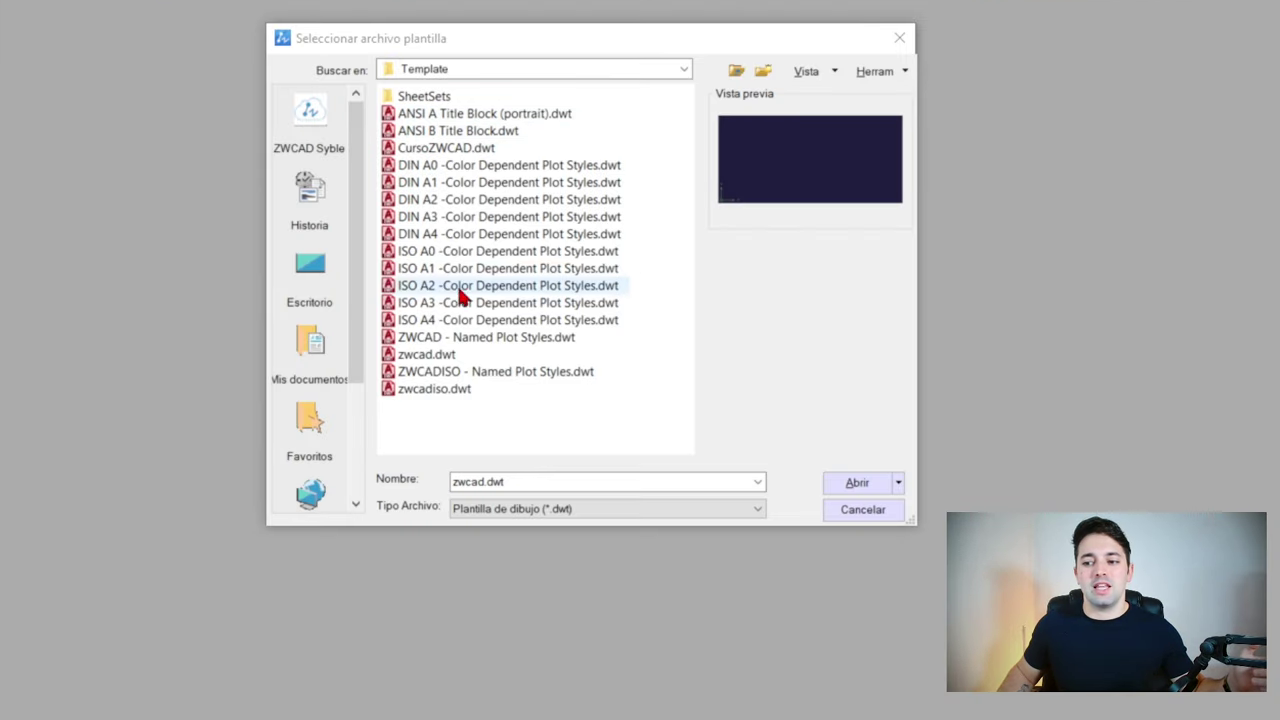
click(437, 148)
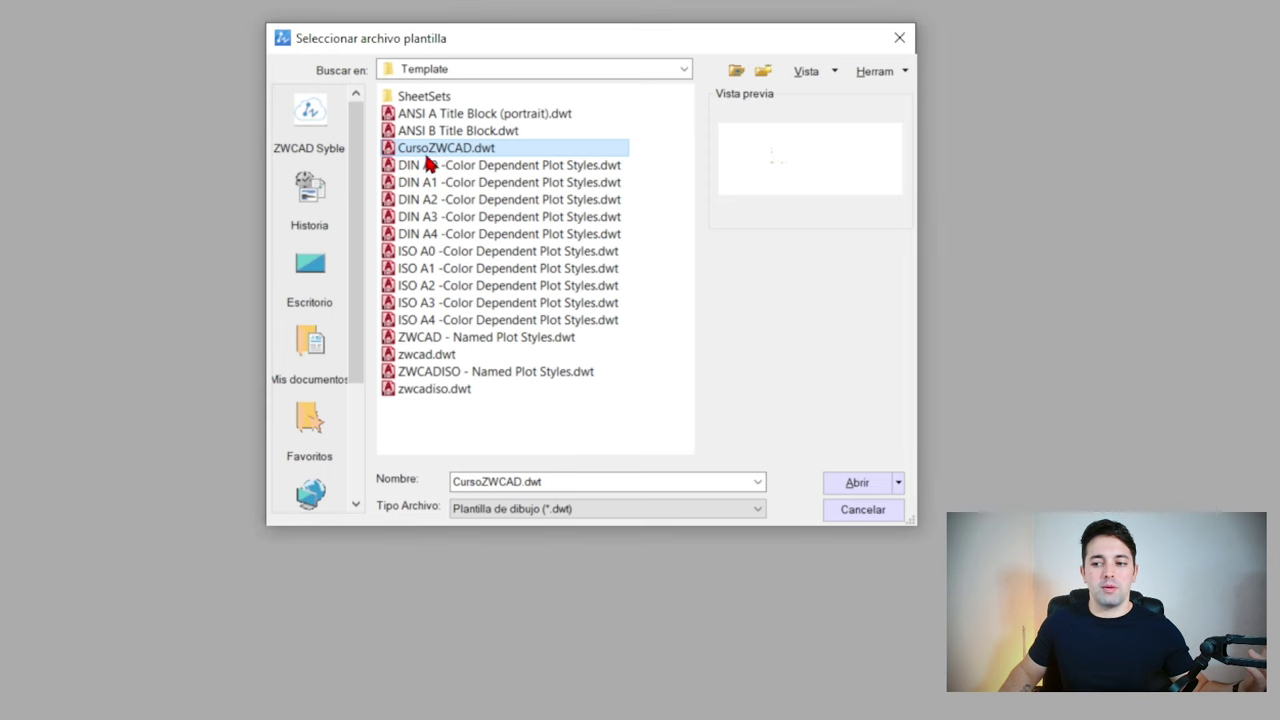
click(858, 483)
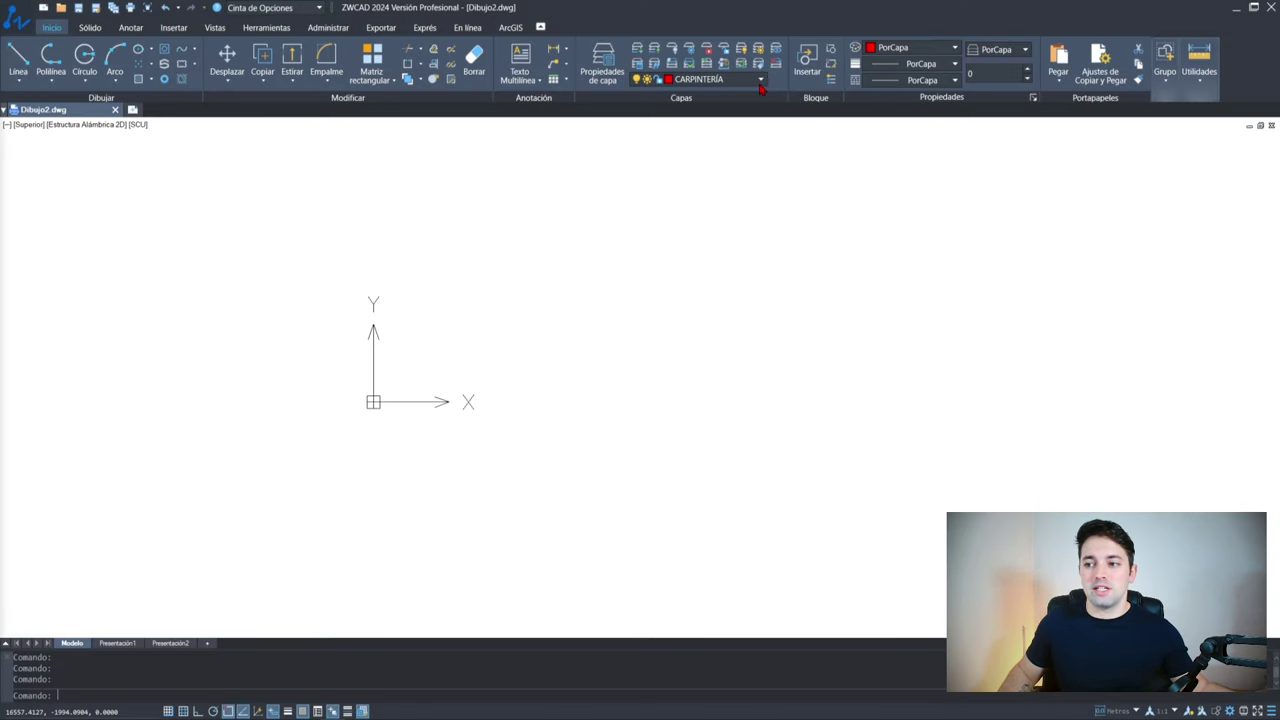
Make layer 0 current and review the drawing's scale list with EDITARLISTAESCALAS, discarding any changes
click(762, 84)
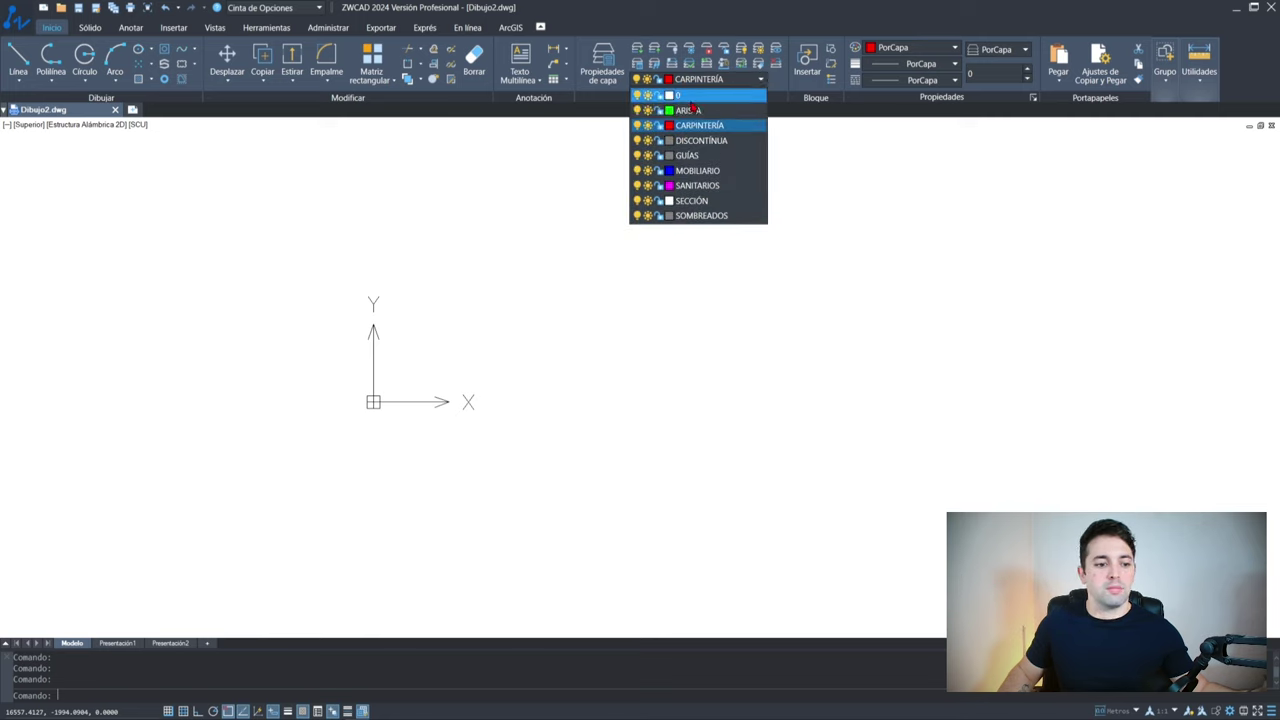
click(685, 95)
text(editarlista)
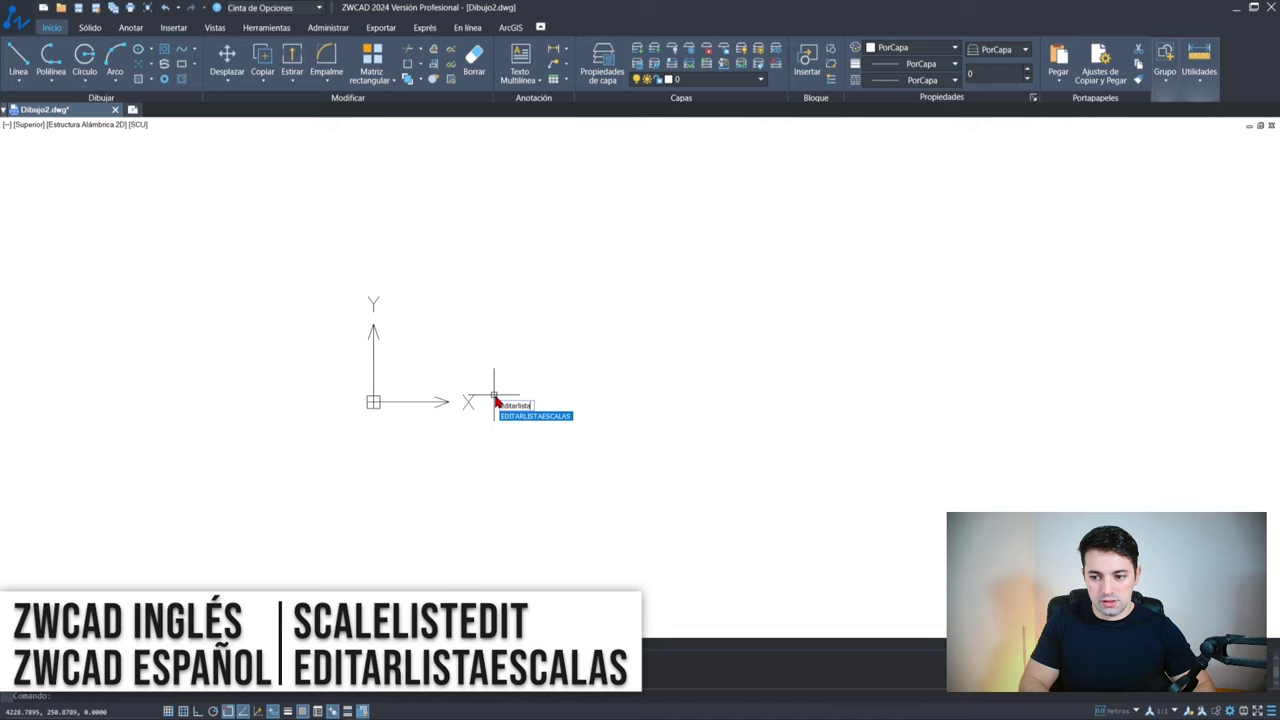
key(Return)
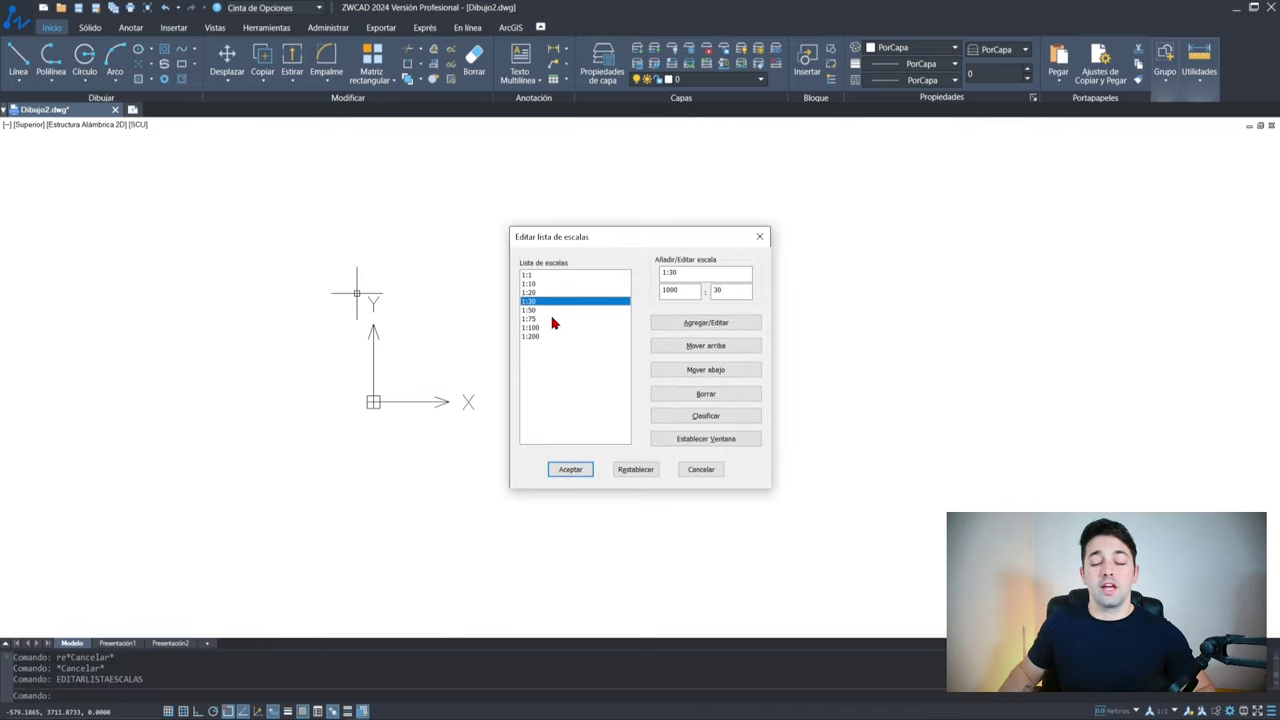
click(701, 470)
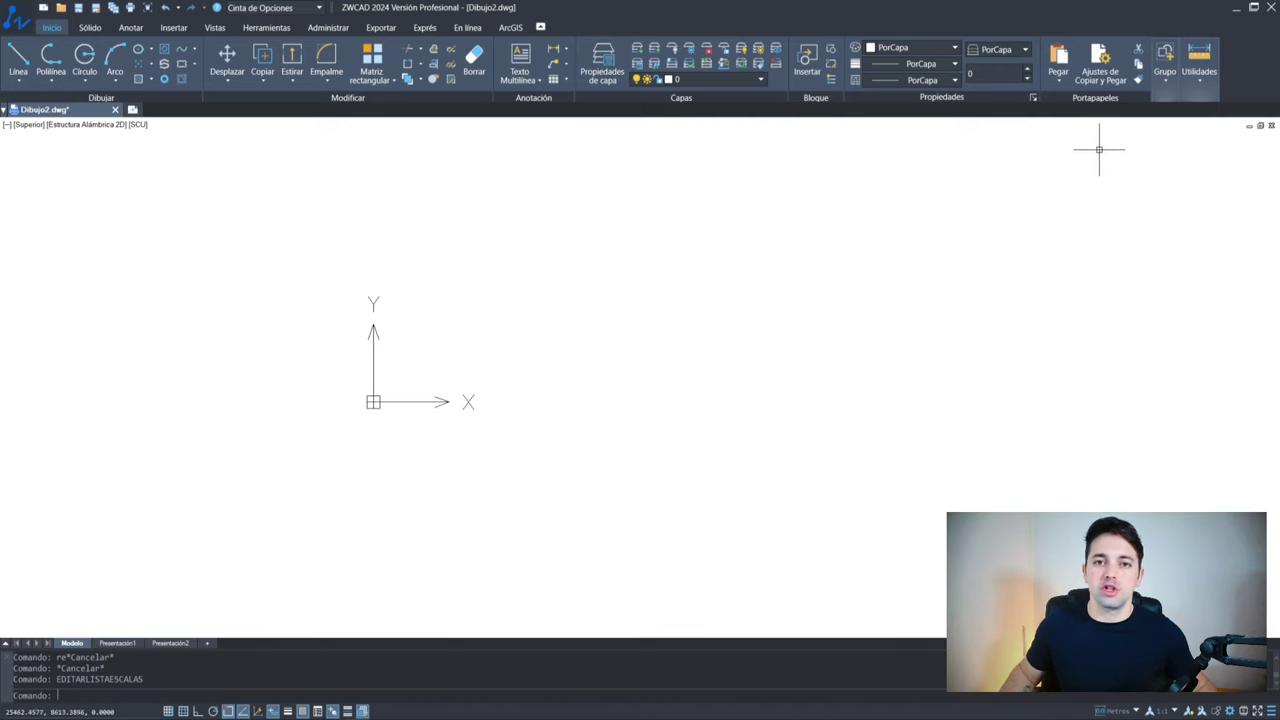